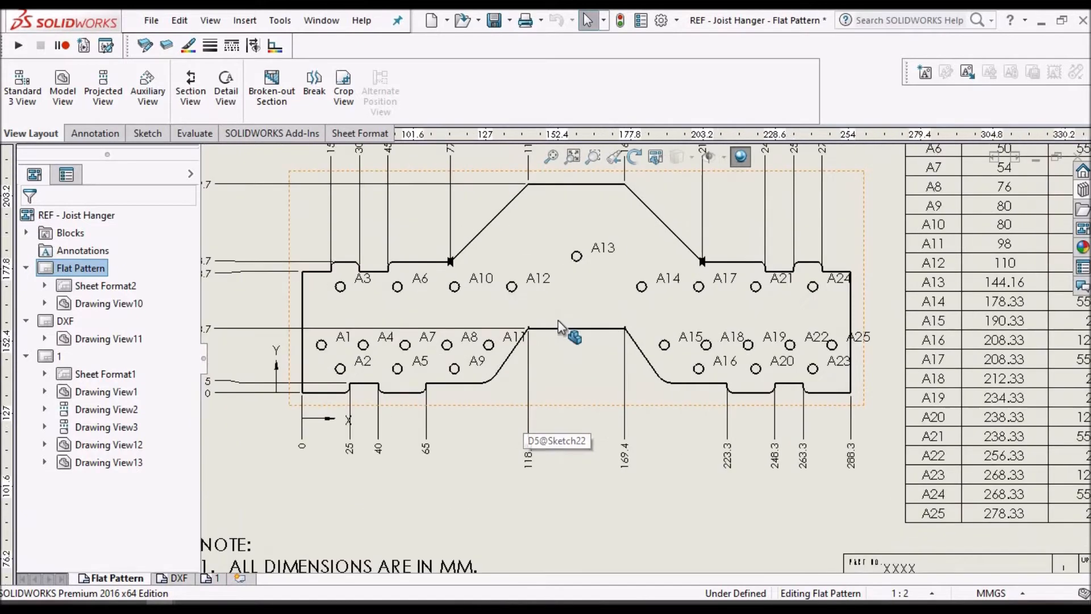
# - Examine the Flat Pattern sheet's outline dimensions, hole tags and hole location table
pyautogui.scroll(1, 558, 321)
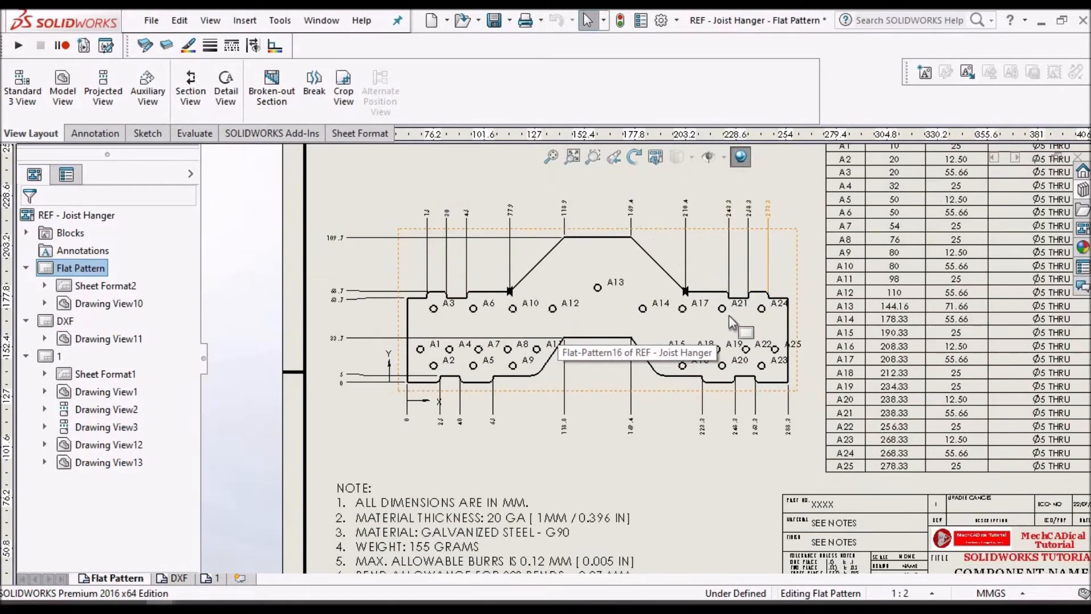
pyautogui.scroll(1, 751, 356)
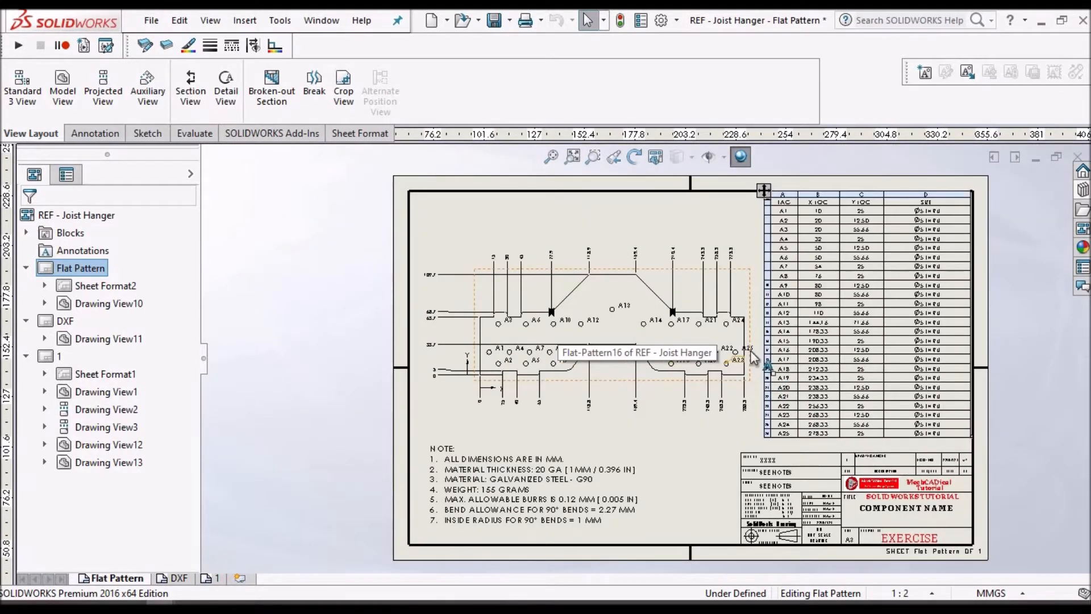
pyautogui.scroll(-1, 753, 356)
pyautogui.scroll(1, 863, 281)
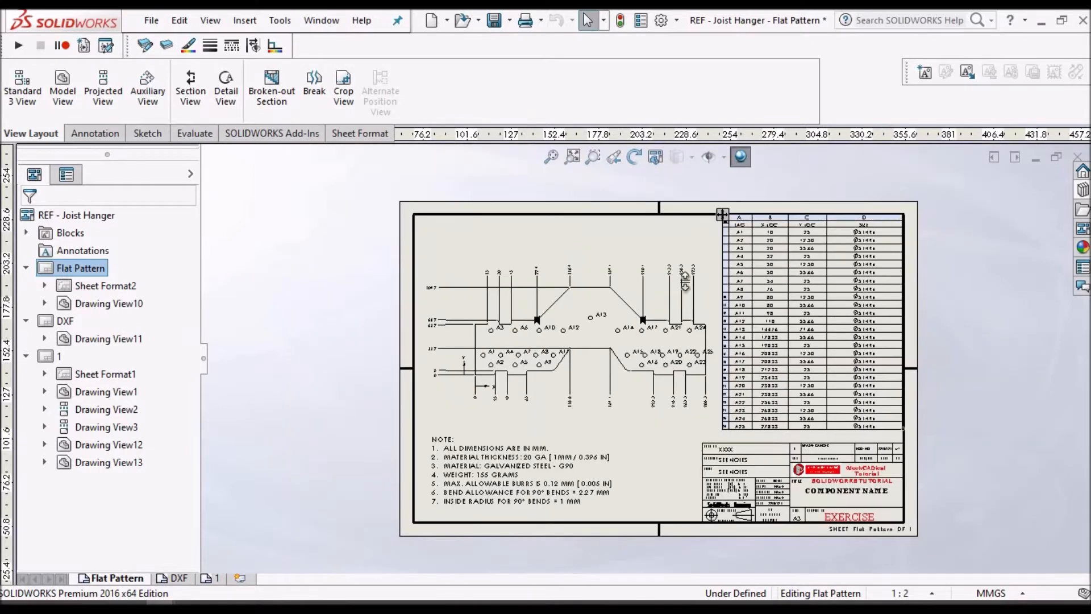
pyautogui.scroll(-1, 666, 287)
pyautogui.scroll(-1, 666, 287)
pyautogui.scroll(-1, 699, 265)
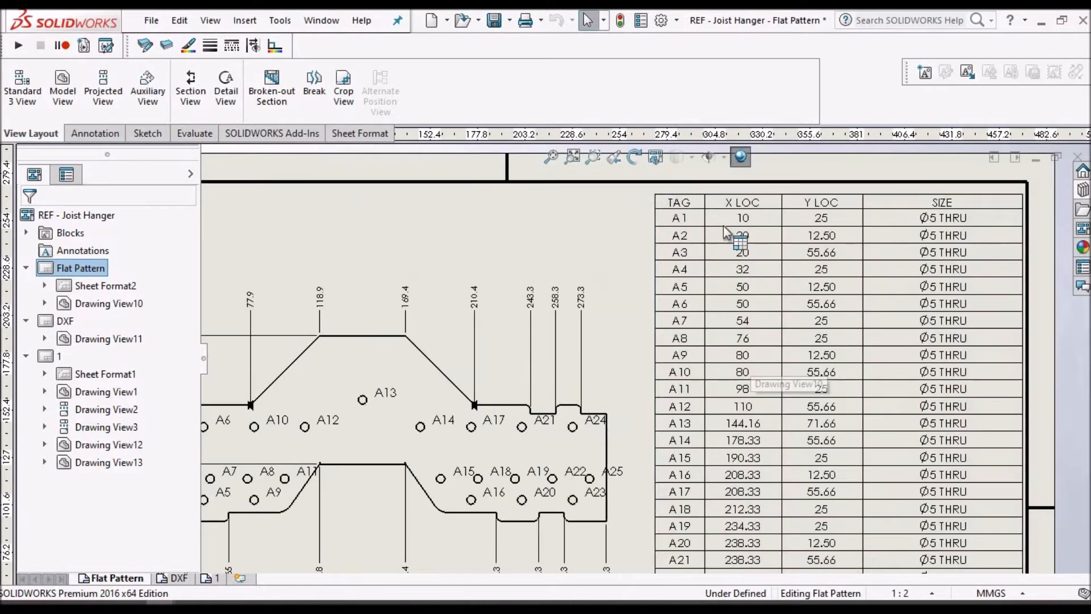
pyautogui.scroll(1, 560, 354)
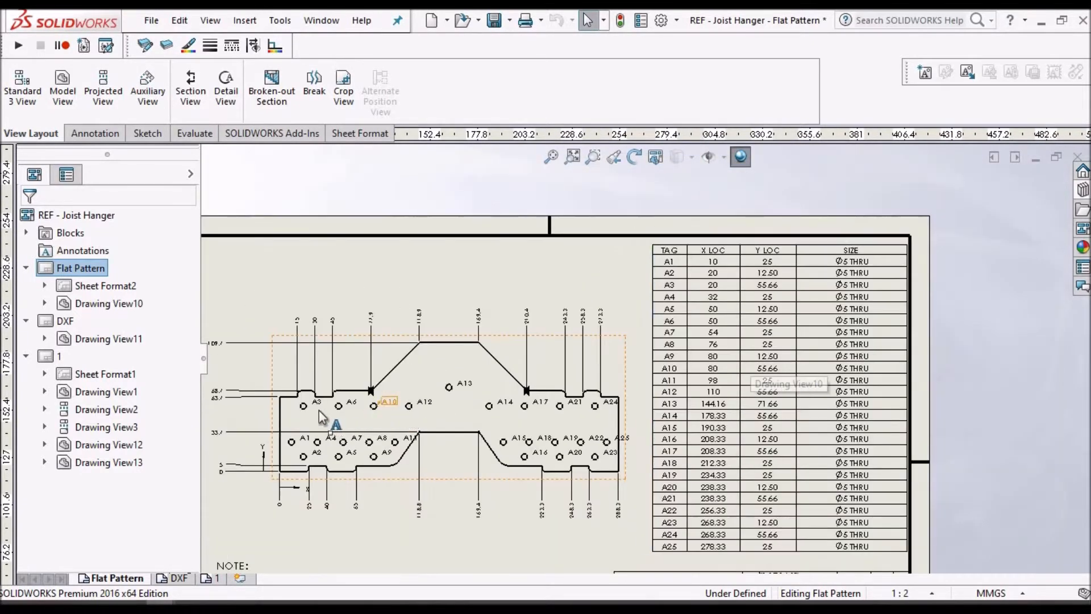
pyautogui.scroll(-1, 319, 418)
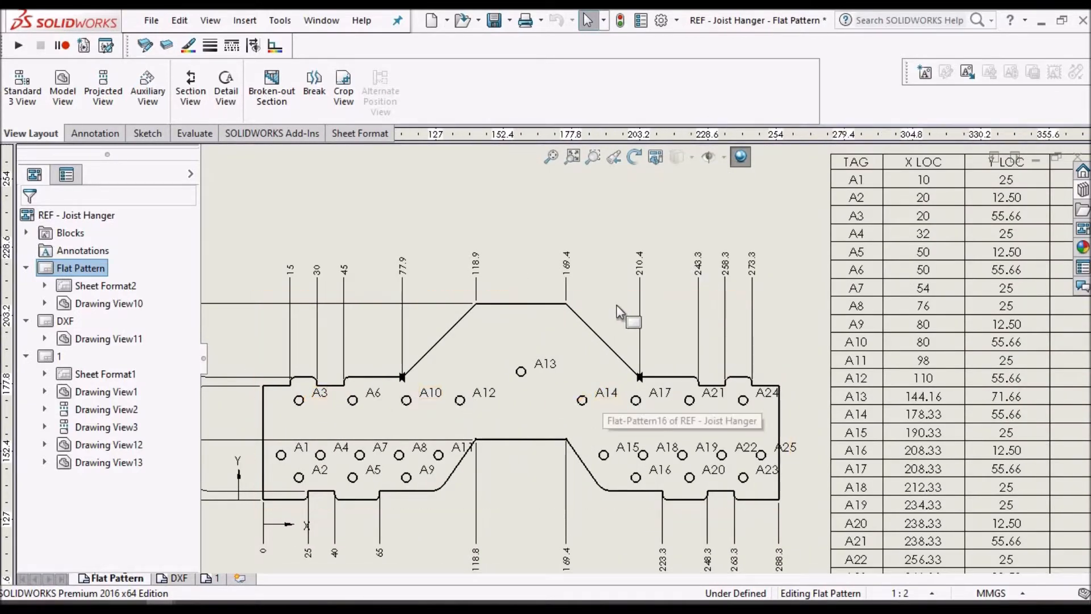
pyautogui.scroll(2, 645, 357)
pyautogui.scroll(-1, 904, 404)
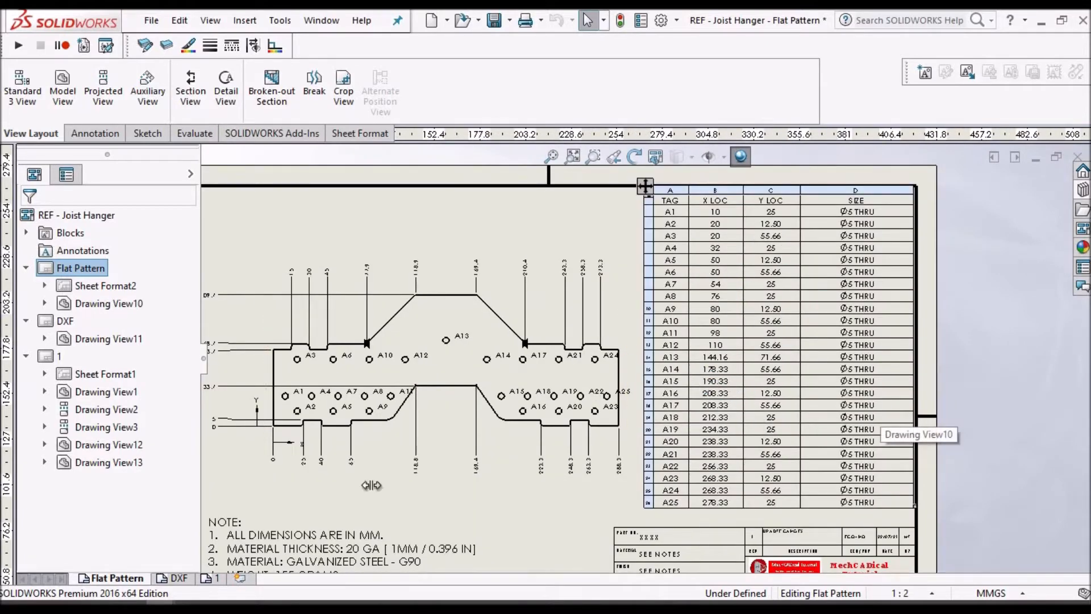
# - Examine the flat outline and holes on the DXF sheet, and return to the DEMO - Joist Hanger part
pyautogui.click(175, 578)
pyautogui.scroll(2, 570, 464)
pyautogui.scroll(-2, 711, 450)
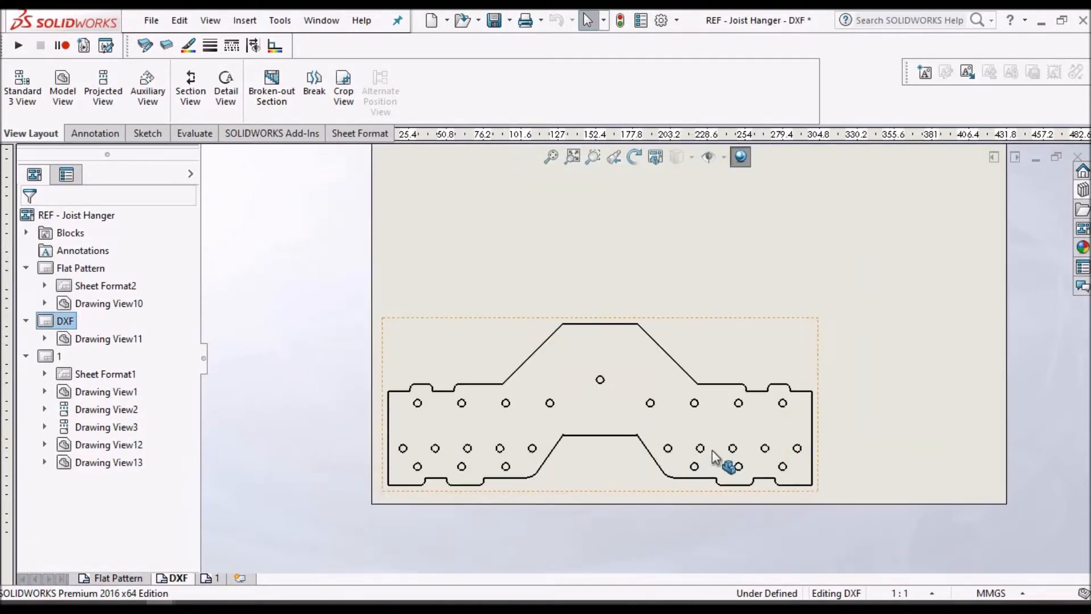
pyautogui.scroll(2, 633, 432)
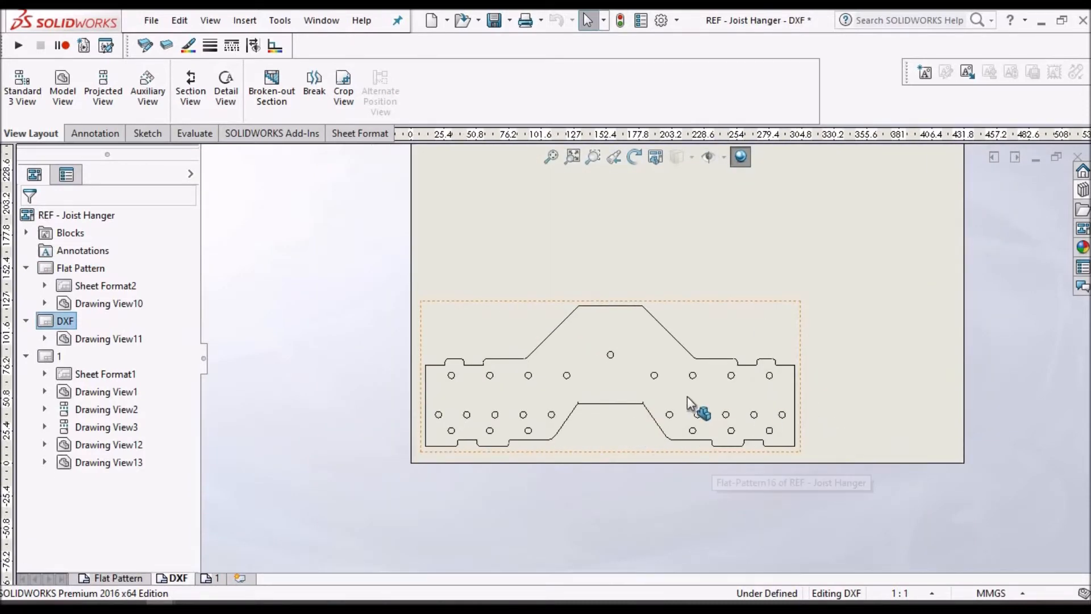
pyautogui.scroll(-2, 673, 391)
pyautogui.scroll(2, 673, 384)
pyautogui.scroll(-2, 714, 345)
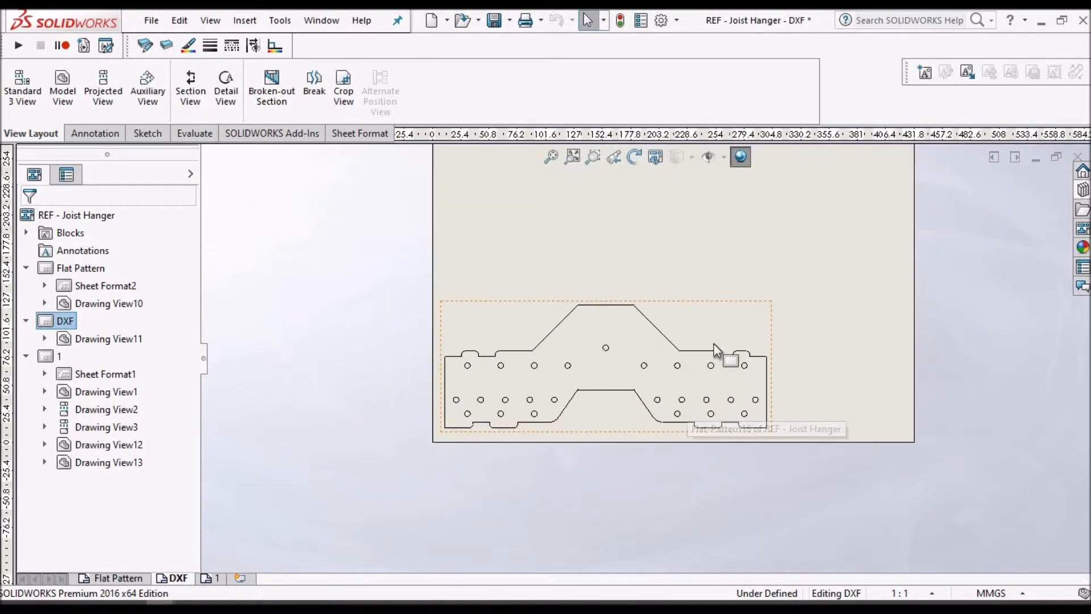
pyautogui.scroll(2, 697, 336)
pyautogui.scroll(-2, 696, 336)
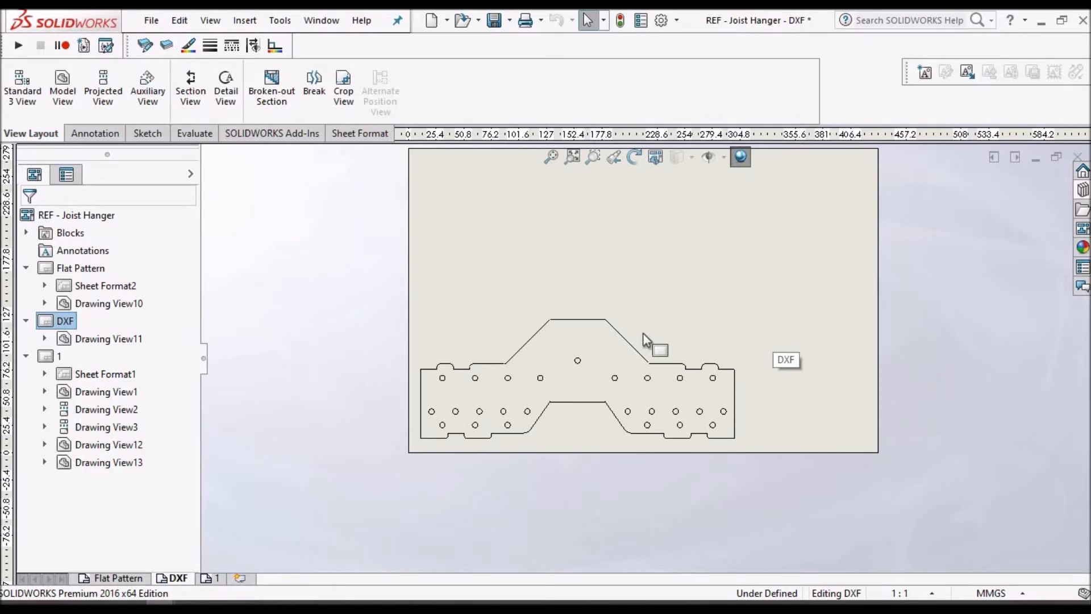
pyautogui.scroll(-2, 643, 332)
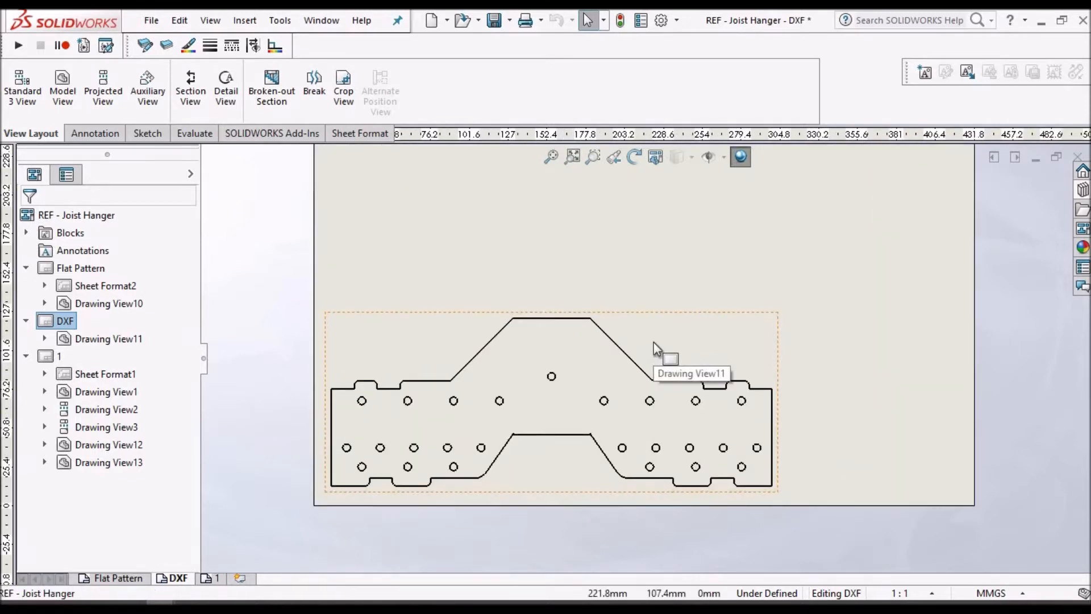
pyautogui.hotkey('alt', 'Tab')
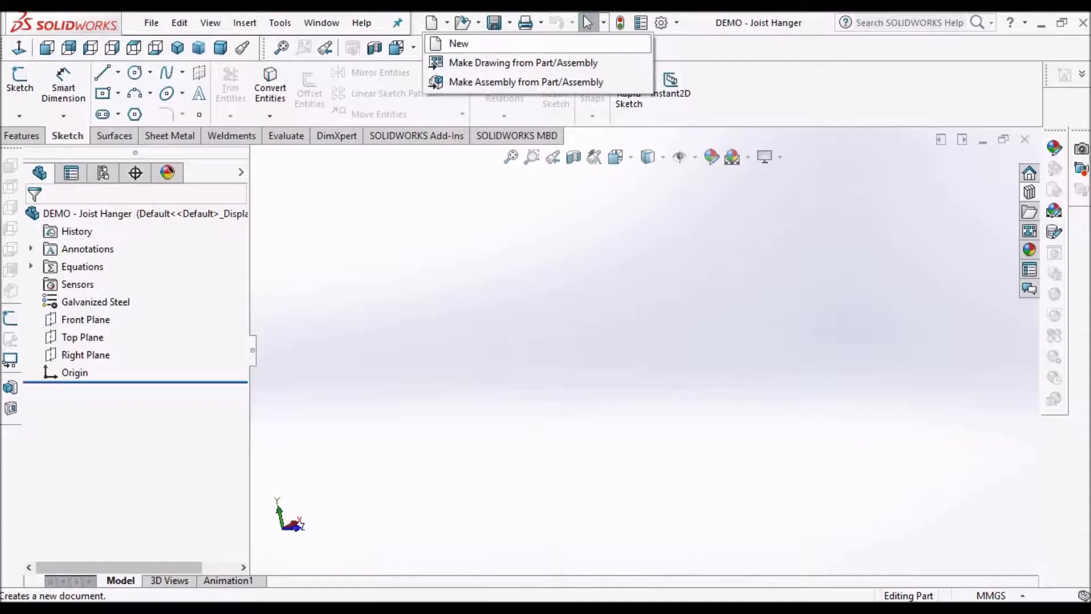
pyautogui.click(453, 42)
pyautogui.click(496, 177)
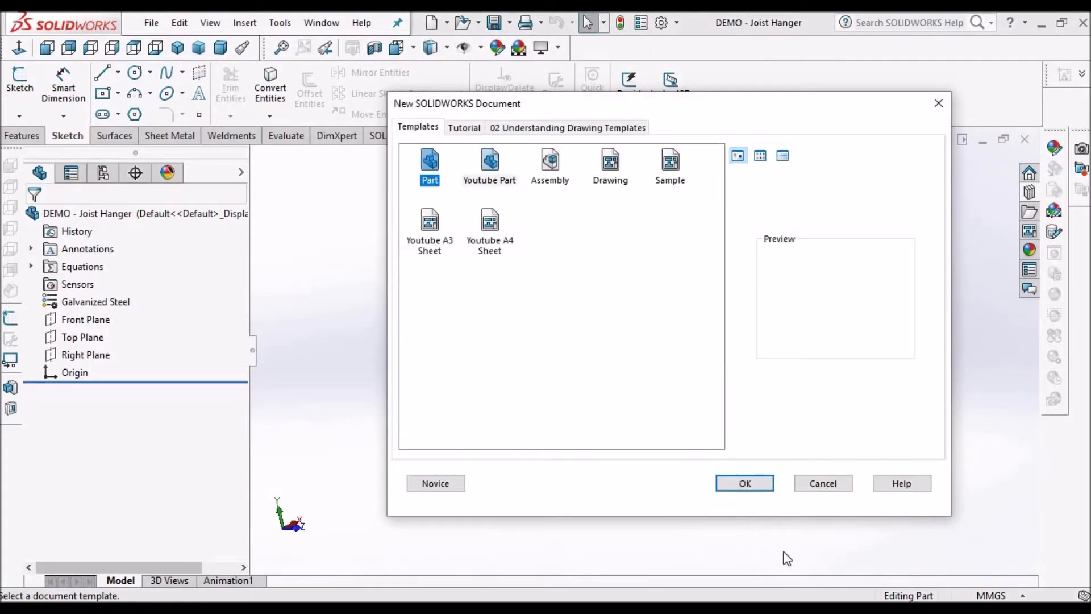
pyautogui.click(823, 484)
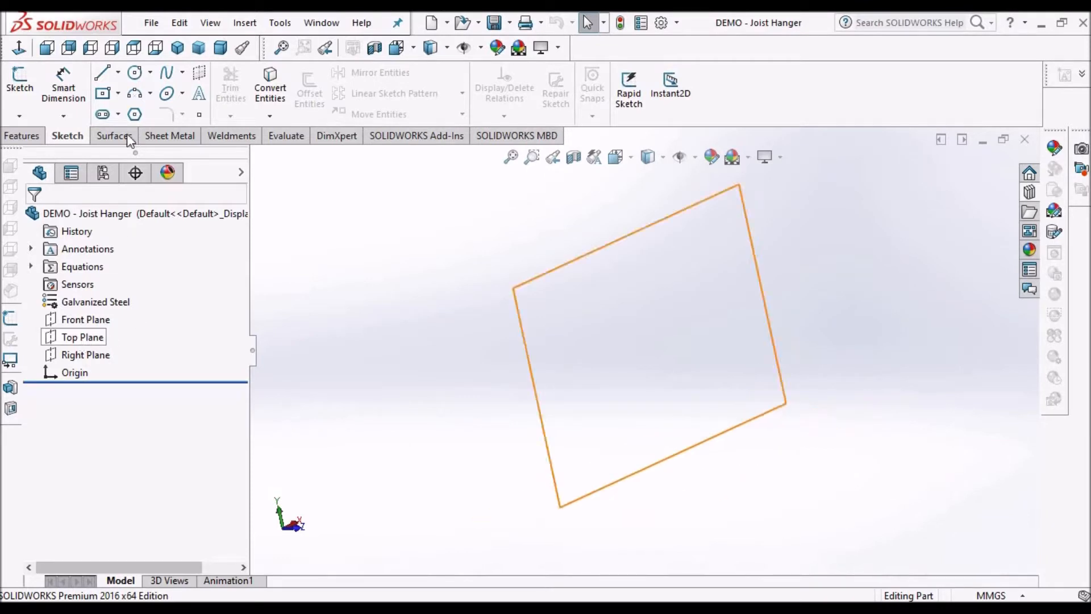
# - Sketch a center rectangle on the Top Plane, centred on the origin and about 42 mm high
pyautogui.click(220, 49)
pyautogui.click(83, 337)
pyautogui.click(20, 79)
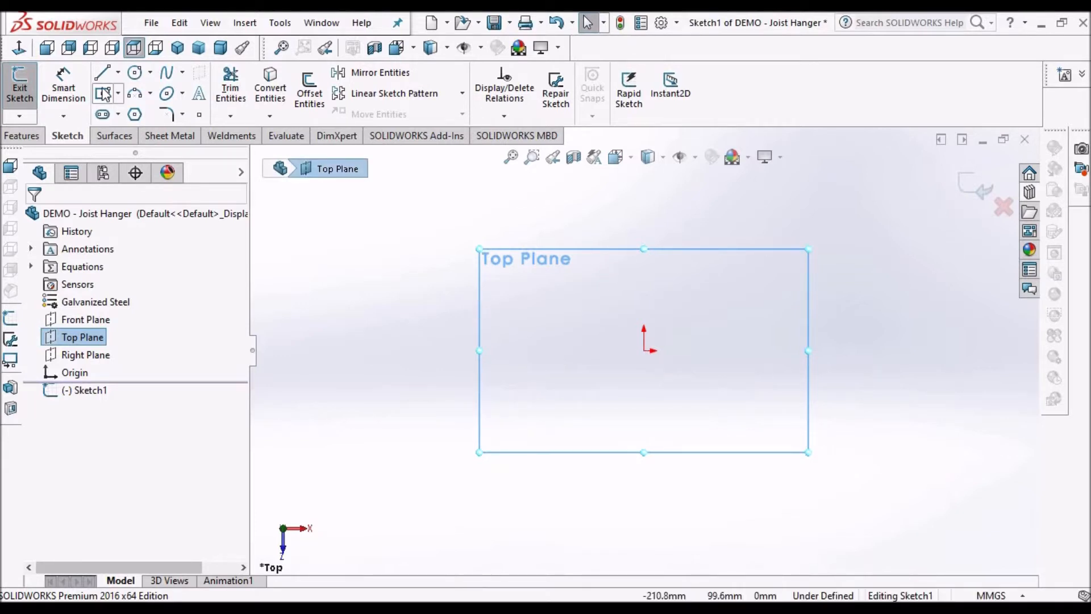
pyautogui.click(645, 350)
pyautogui.click(705, 299)
# - Dimension the rectangle 51 mm wide and 76 mm high
pyautogui.rightClick(446, 291)
pyautogui.click(467, 300)
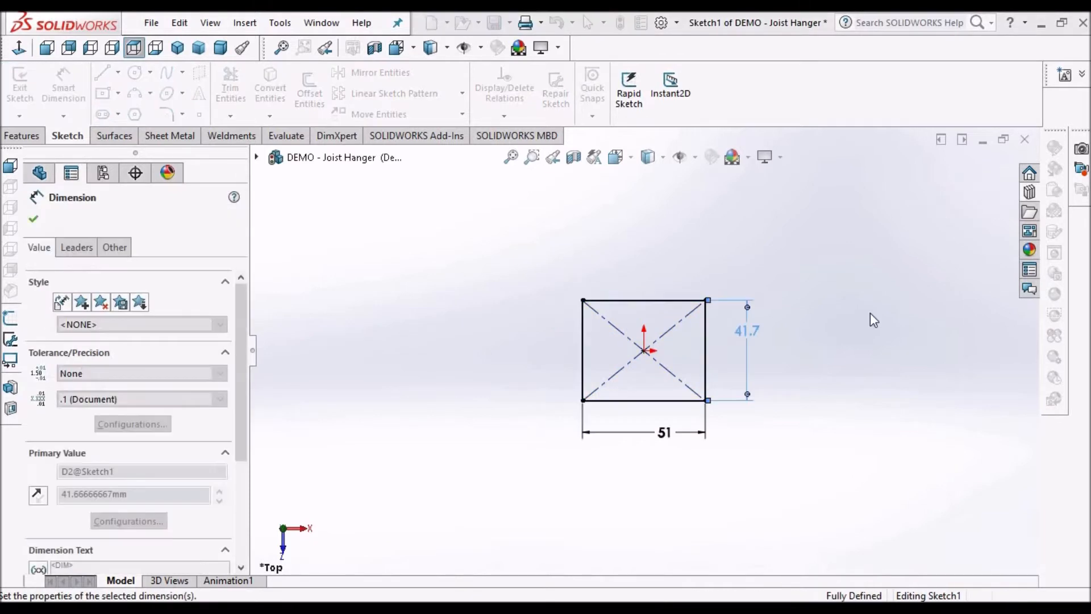
pyautogui.write('76')
pyautogui.press('Return')
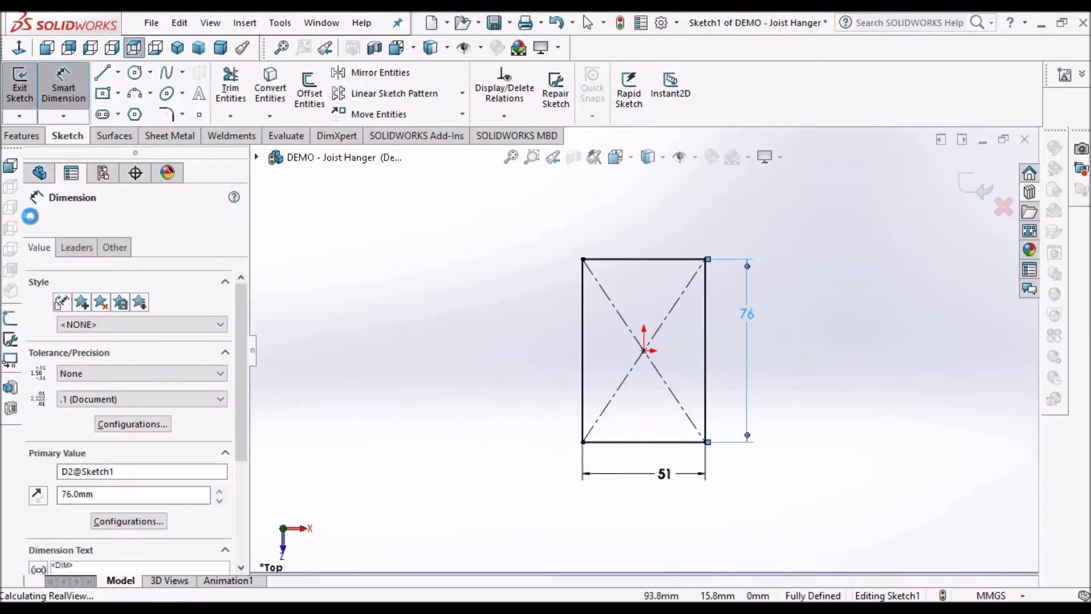
pyautogui.click(376, 343)
pyautogui.press('Escape')
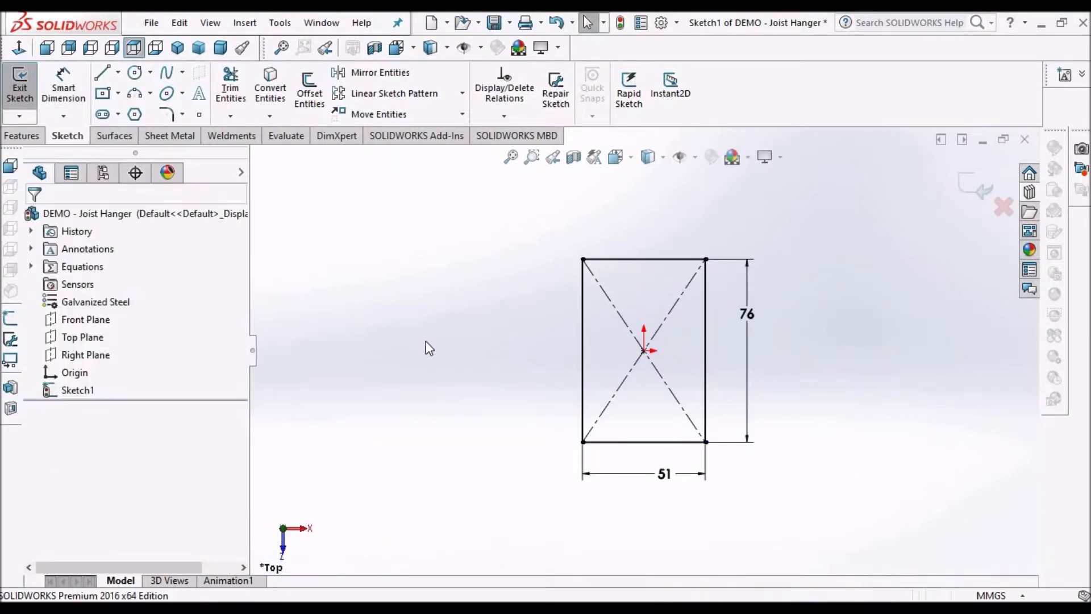
# - Create a sheet metal base flange from the rectangle with 1.0 mm thickness and a K-Factor of 0.45
pyautogui.click(179, 135)
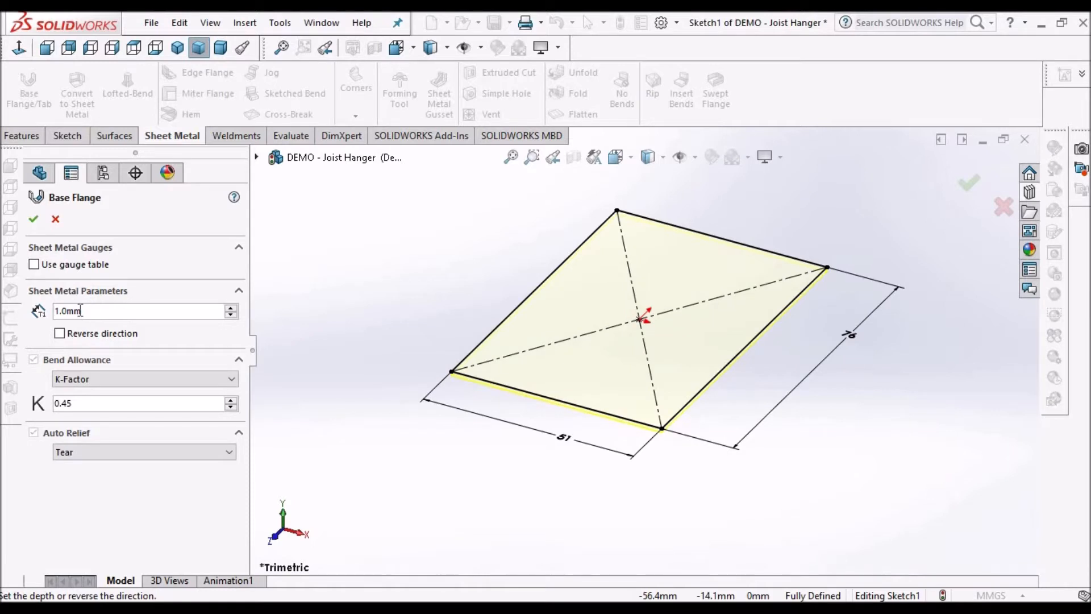
pyautogui.click(86, 404)
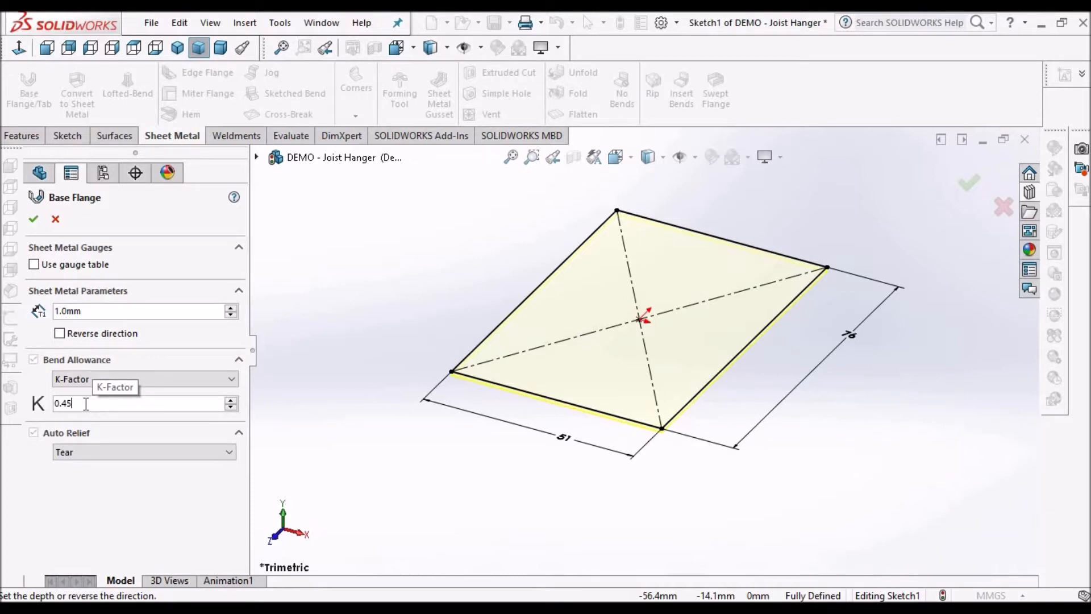
pyautogui.click(33, 221)
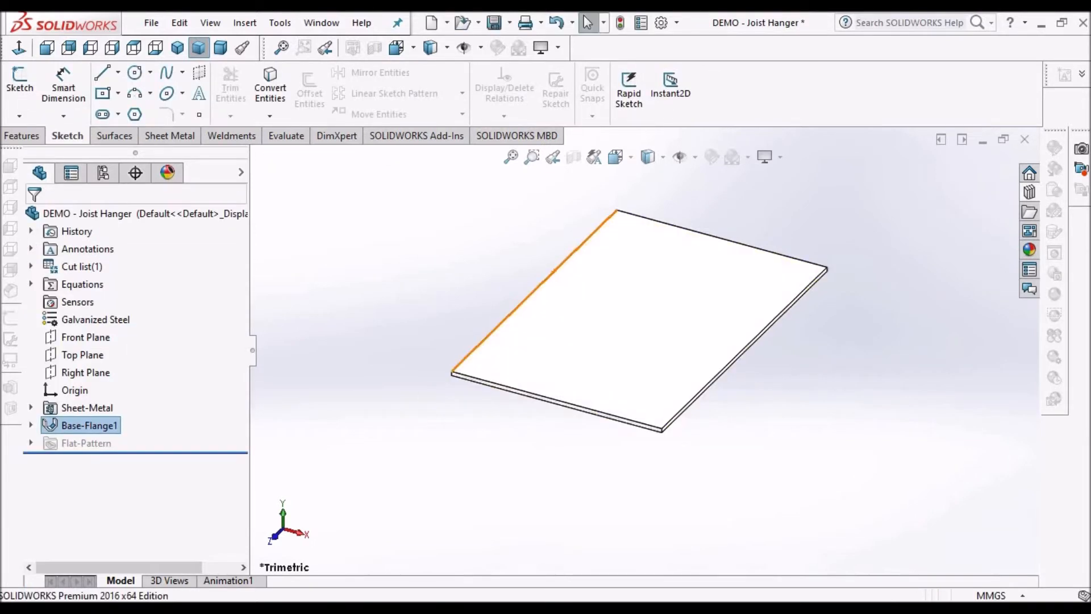
# - Set up upward 90° edge flanges about 64 mm long on both 76 mm edges of the base
pyautogui.scroll(1, 639, 362)
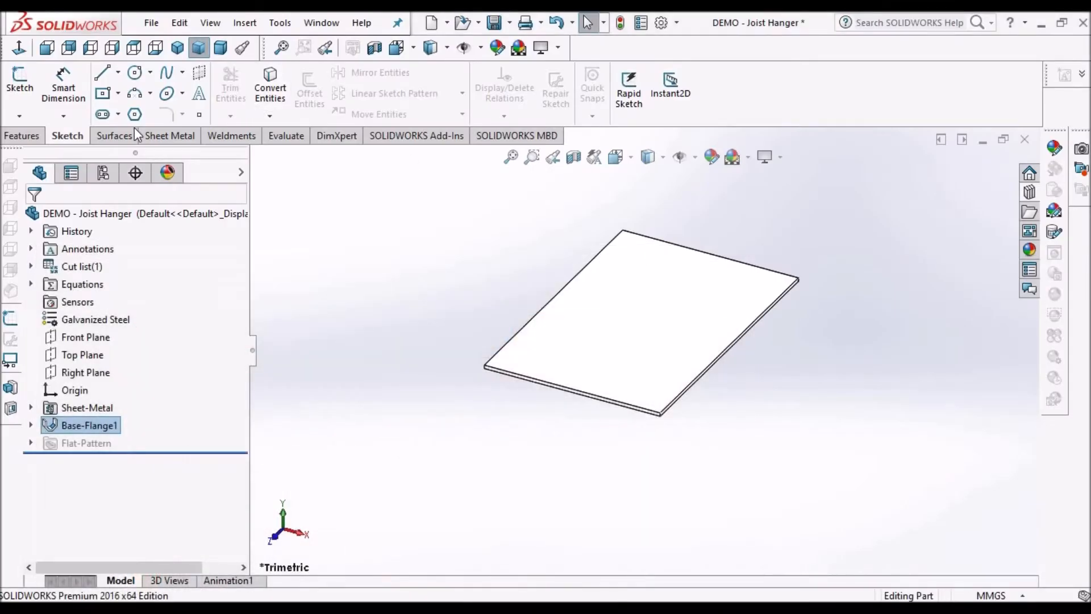
pyautogui.click(171, 136)
pyautogui.click(184, 76)
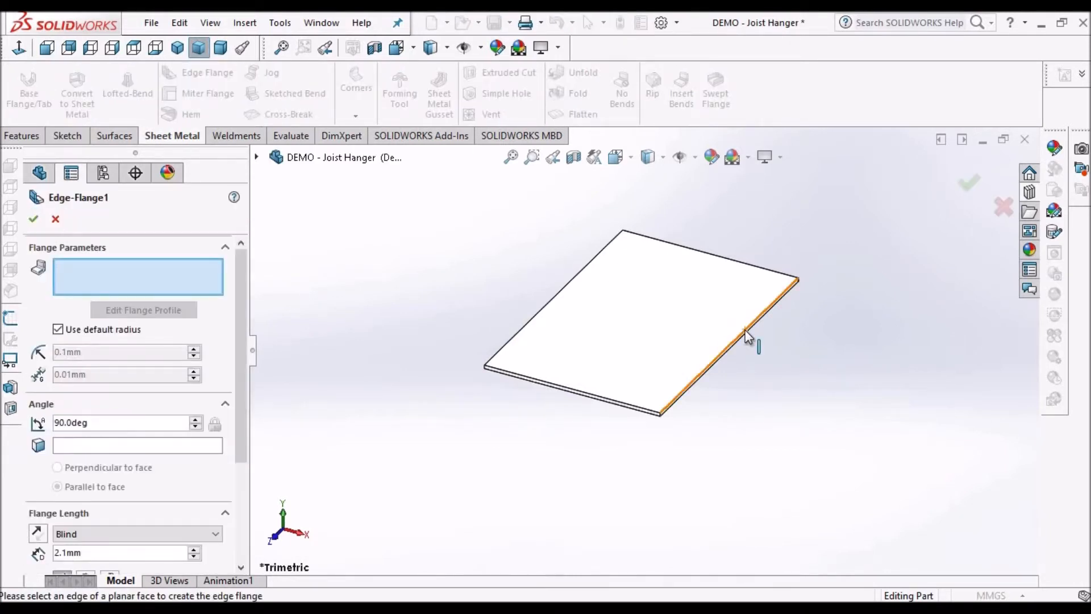
pyautogui.click(636, 251)
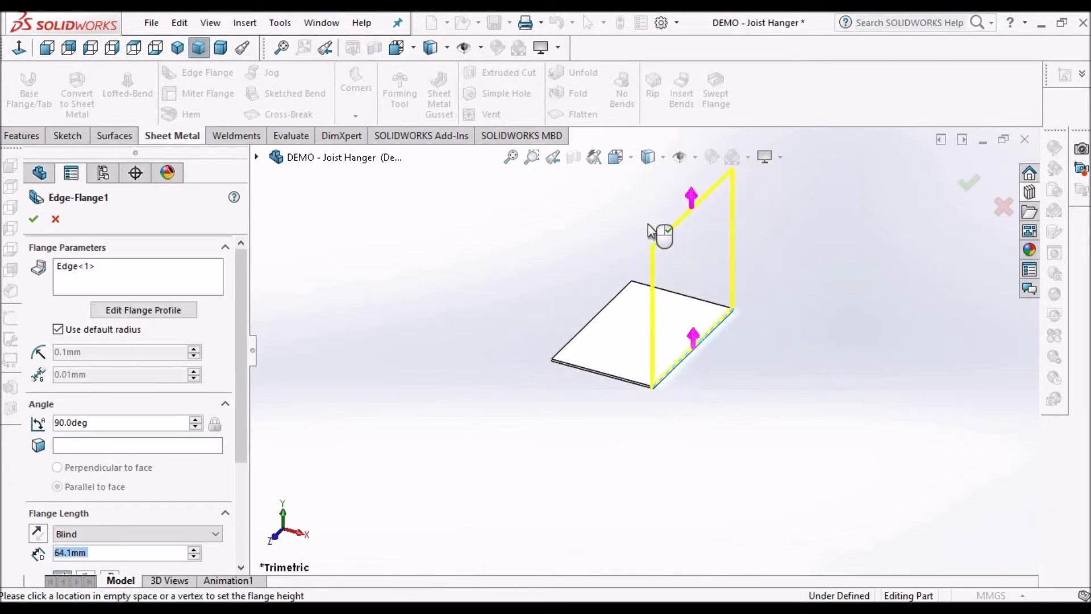
pyautogui.click(602, 318)
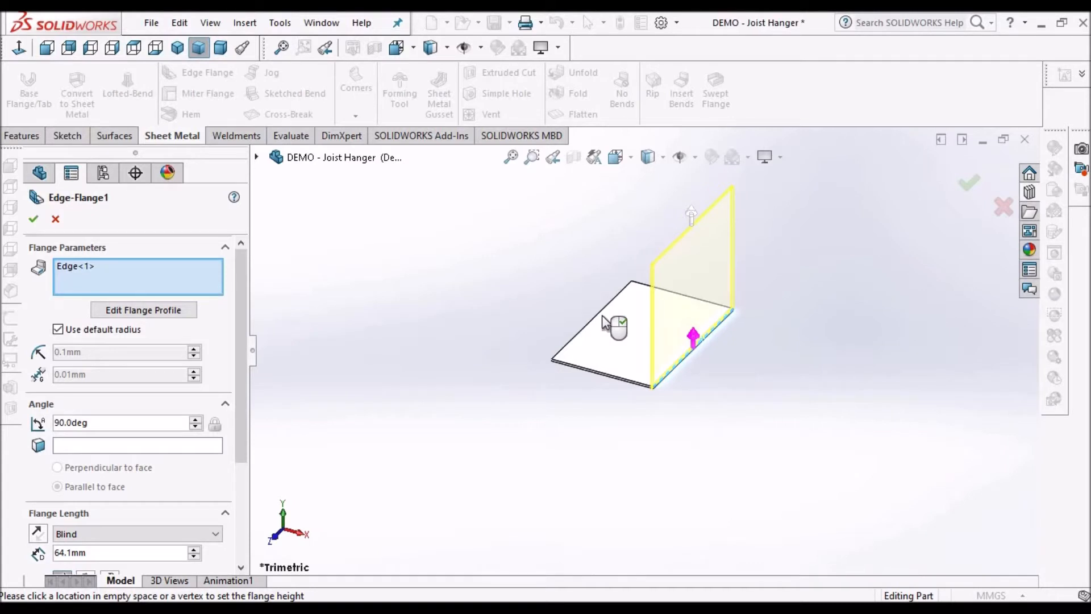
pyautogui.click(600, 312)
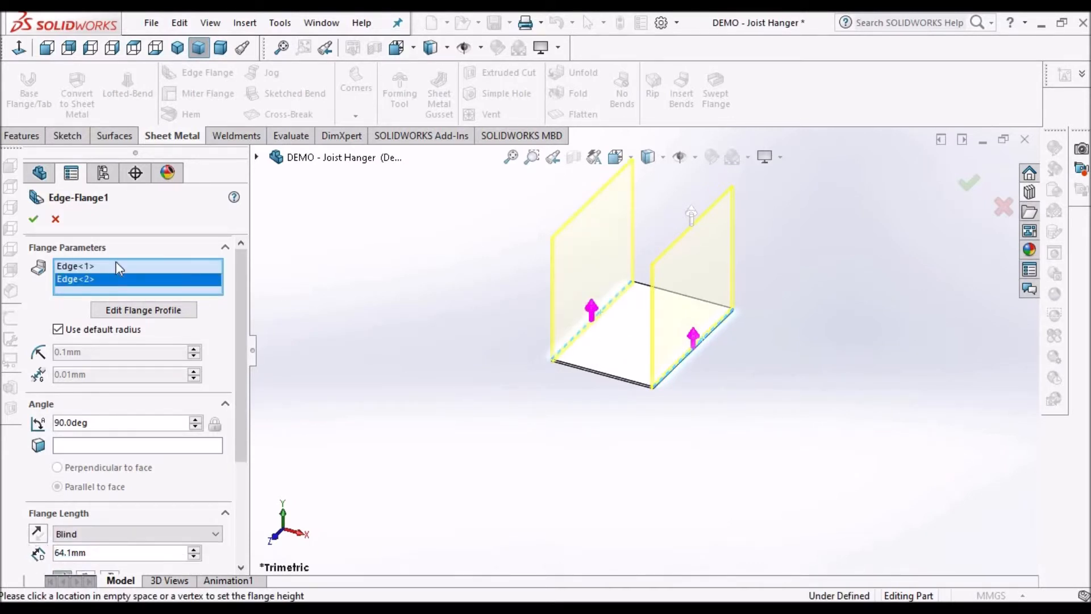
# - Check the bend corner from the front, keep the Material Inside flange position, and create the two edge flanges
pyautogui.click(50, 50)
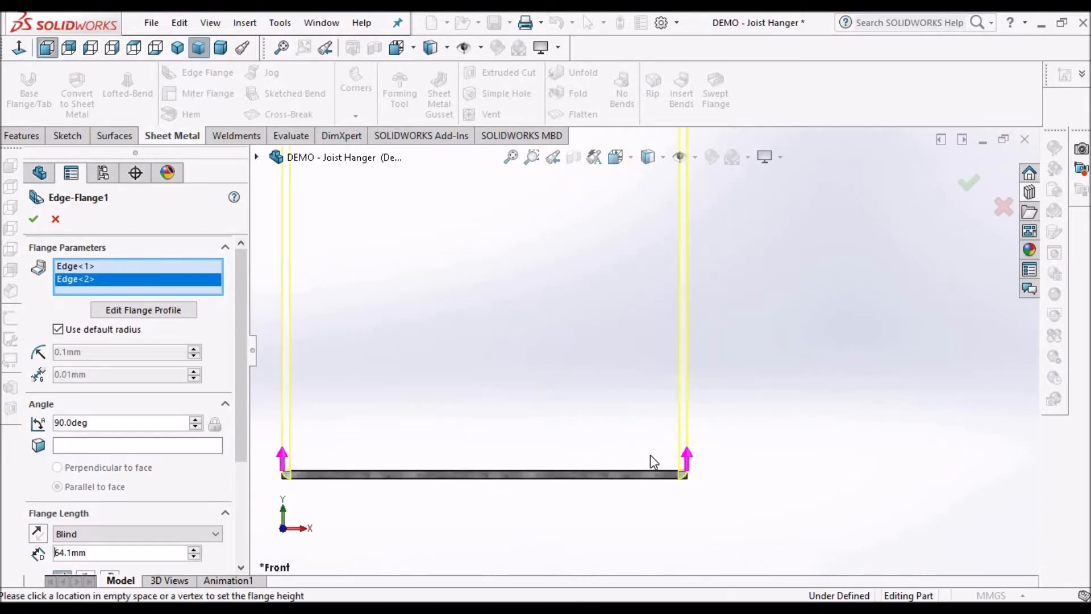
pyautogui.scroll(-8, 676, 463)
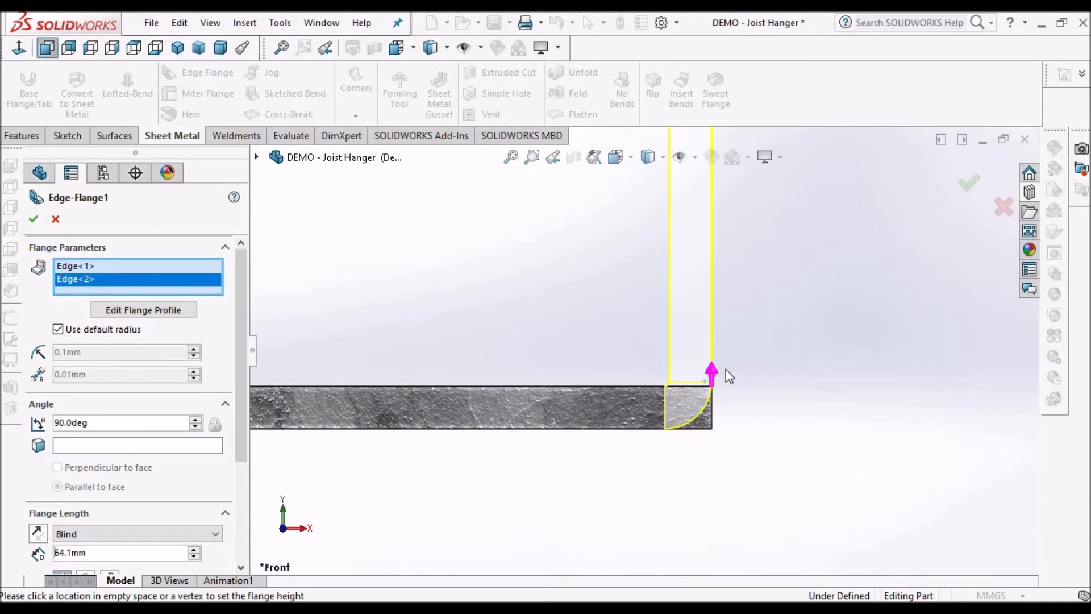
pyautogui.moveTo(245, 460); pyautogui.dragTo(249, 551)
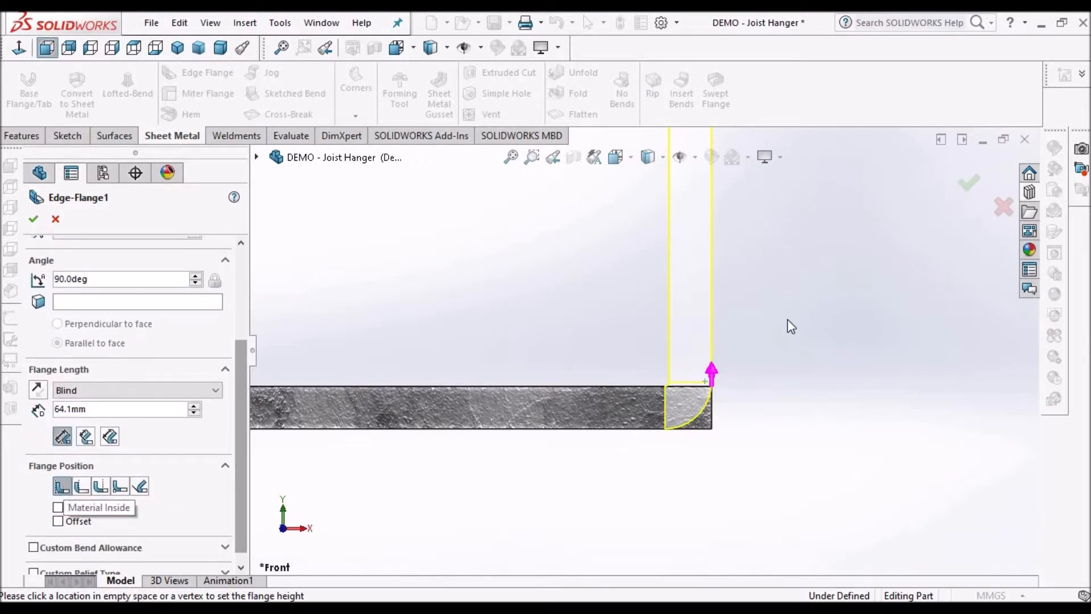
pyautogui.scroll(8, 788, 348)
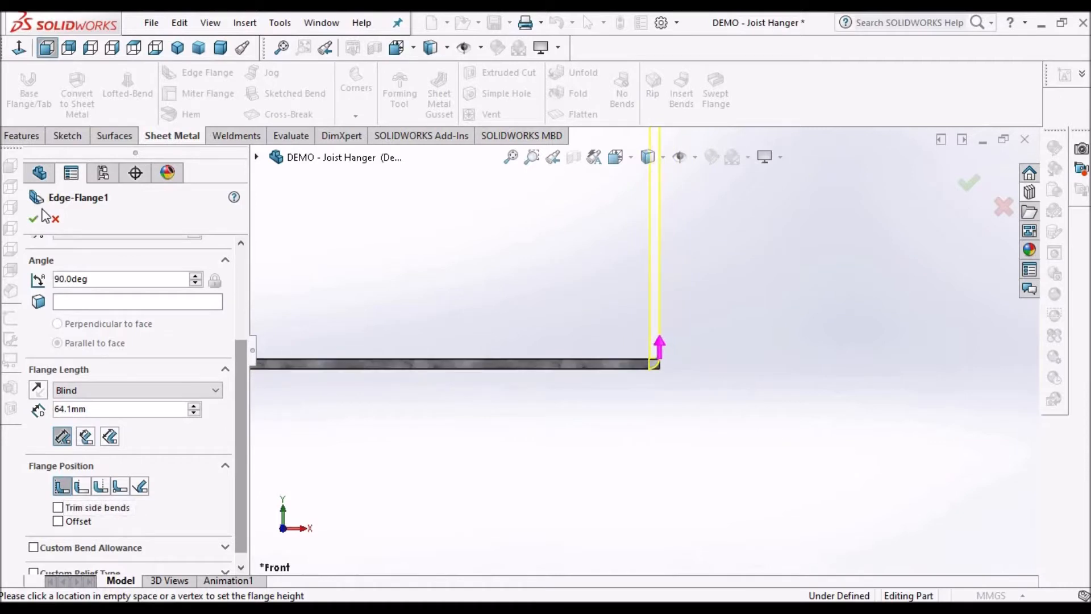
pyautogui.moveTo(723, 332); pyautogui.dragTo(574, 324, button='middle')
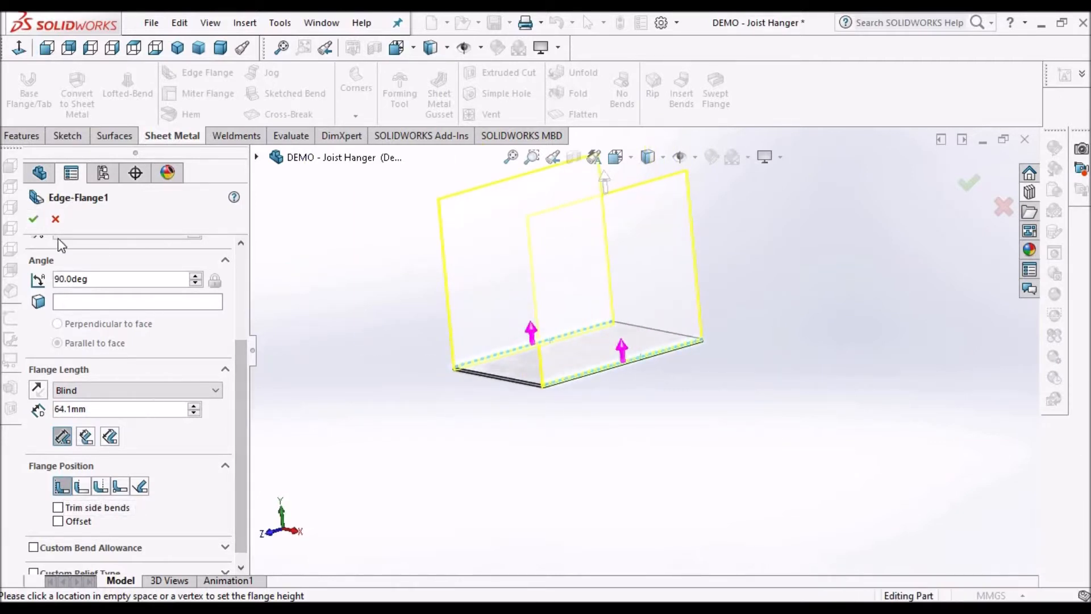
pyautogui.click(34, 221)
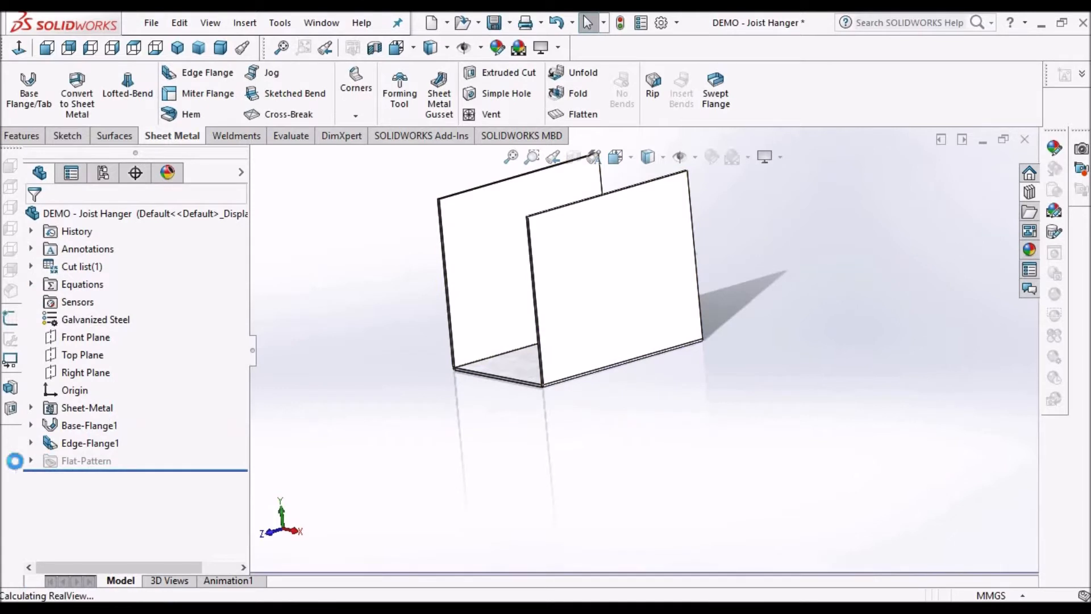
# - Open the first side flange's profile sketch under the edge flange feature for editing, viewed face-on
pyautogui.click(32, 443)
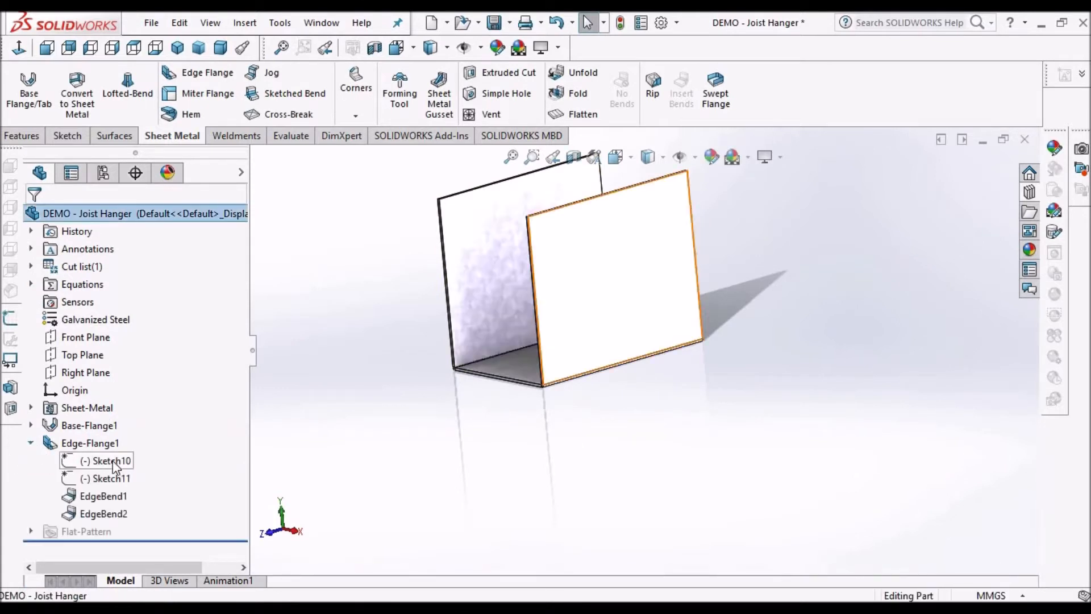
pyautogui.rightClick(108, 460)
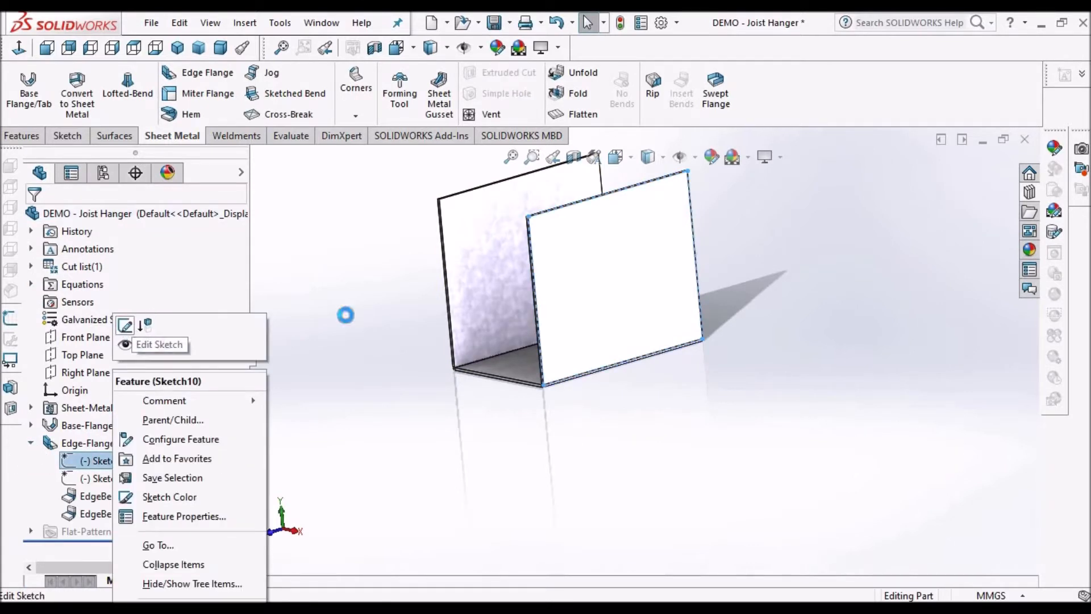
pyautogui.click(125, 325)
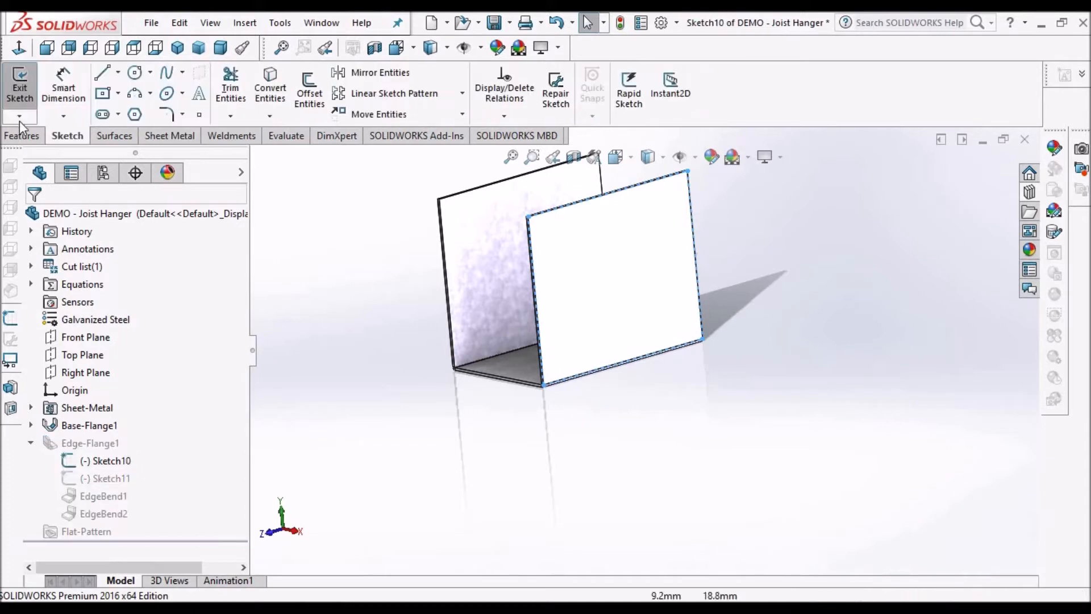
pyautogui.click(24, 49)
# - Dimension the flange profile 120 mm high from the base's lower edge to its top line, and exit the sketch
pyautogui.click(64, 82)
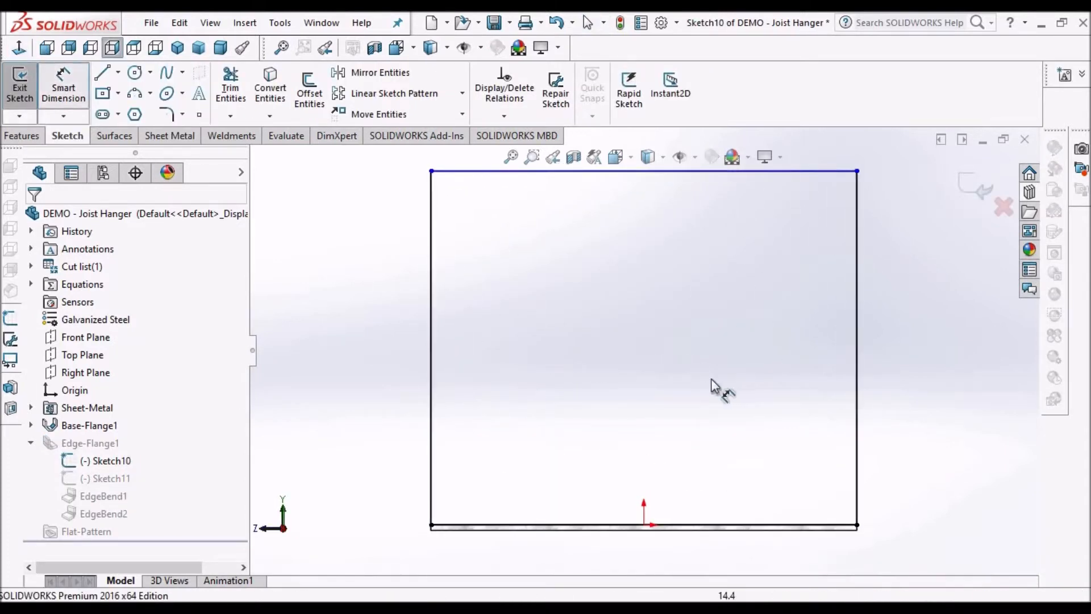
pyautogui.scroll(3, 708, 392)
pyautogui.scroll(-2, 704, 432)
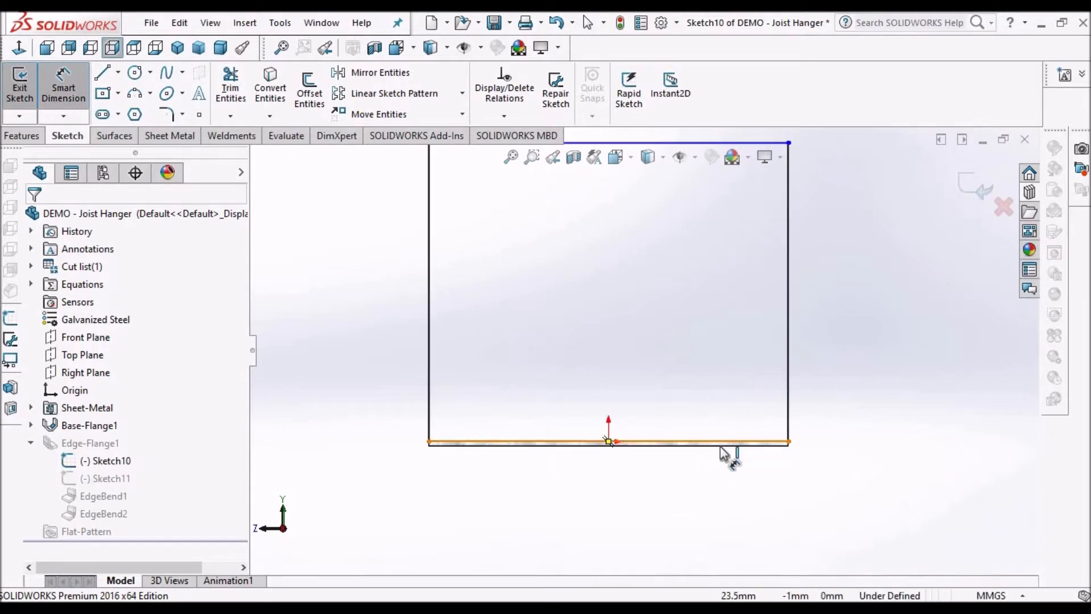
pyautogui.scroll(-5, 730, 452)
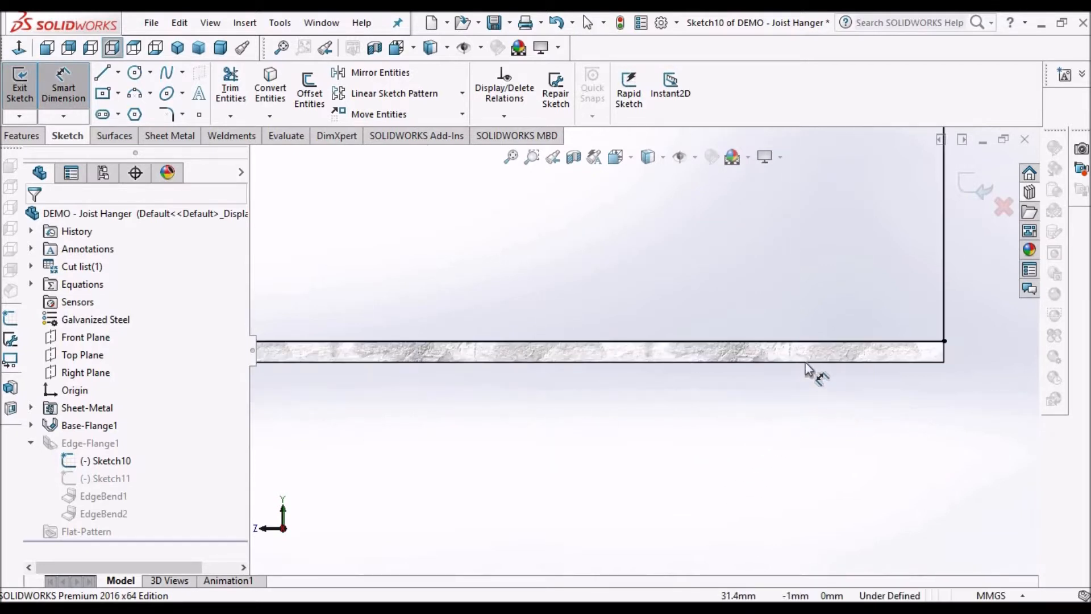
pyautogui.click(805, 365)
pyautogui.scroll(3, 767, 427)
pyautogui.scroll(5, 739, 398)
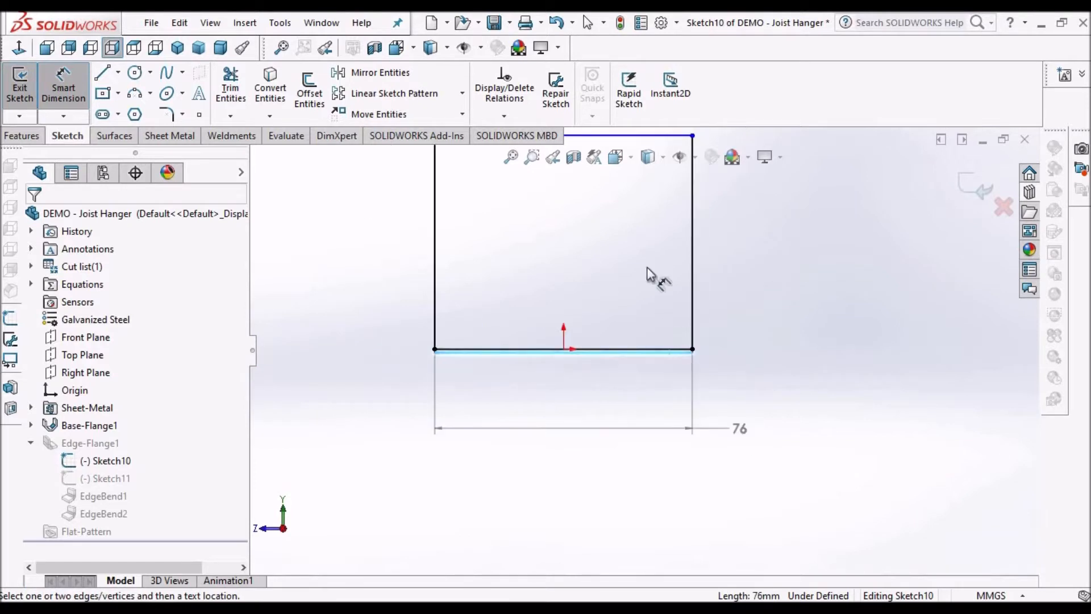
pyautogui.scroll(-3, 653, 250)
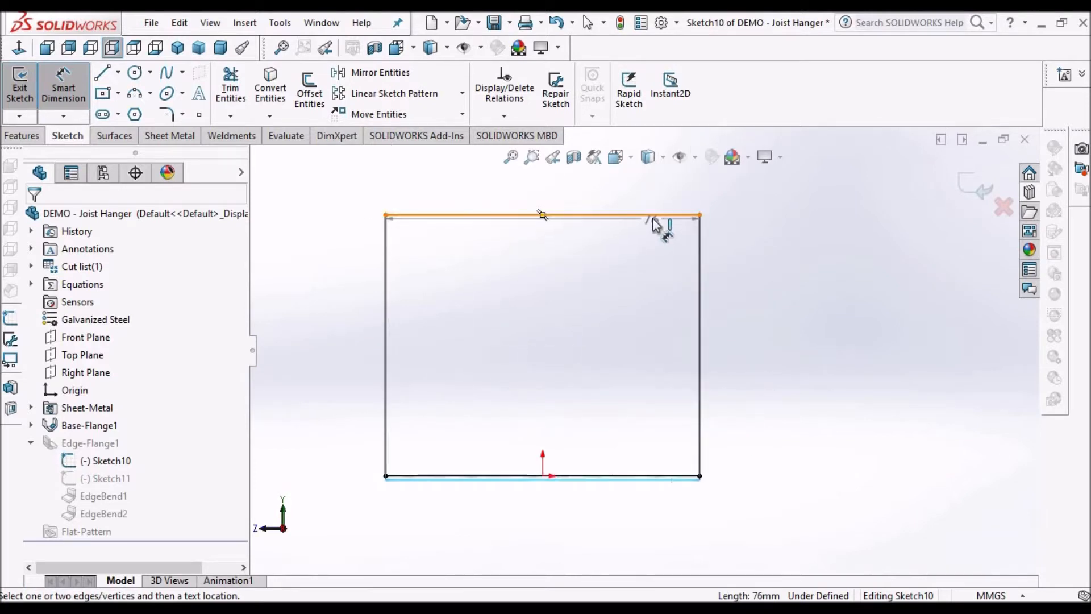
pyautogui.click(652, 217)
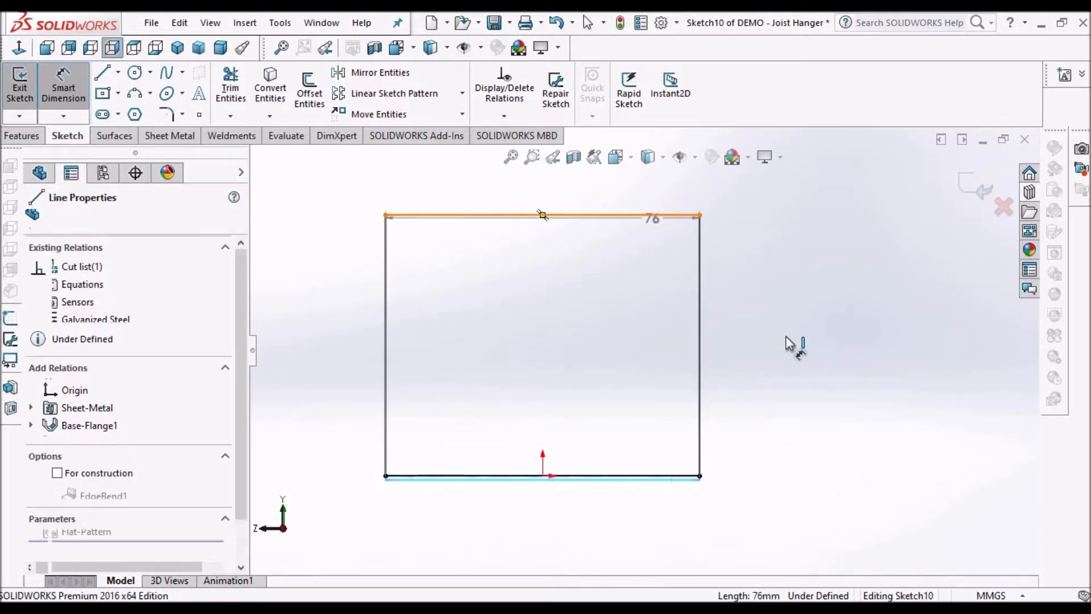
pyautogui.click(792, 348)
pyautogui.write('120')
pyautogui.press('Return')
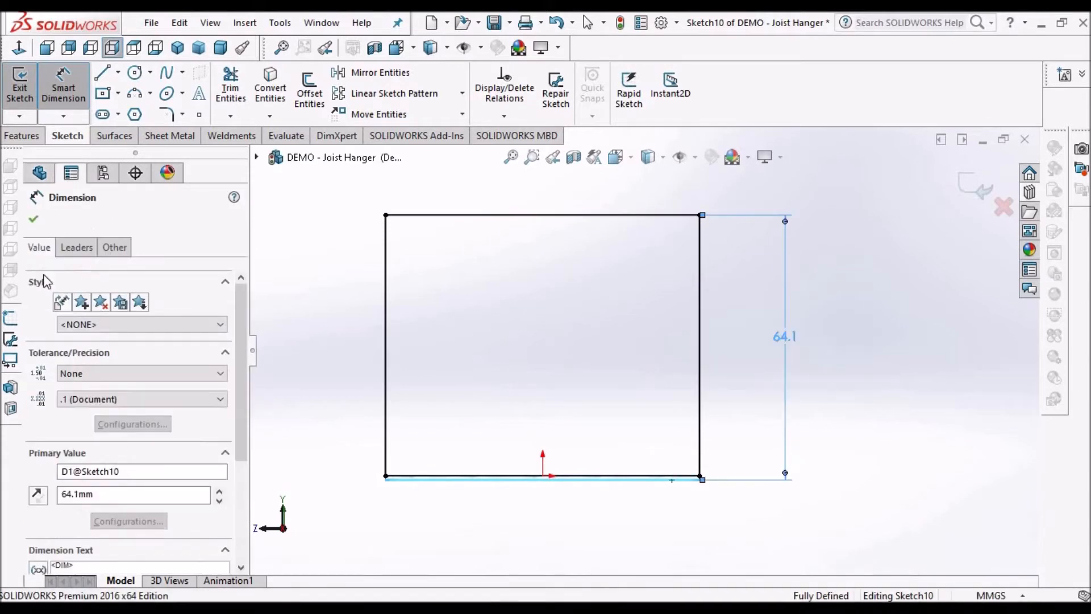
pyautogui.press('Escape')
pyautogui.scroll(6, 592, 261)
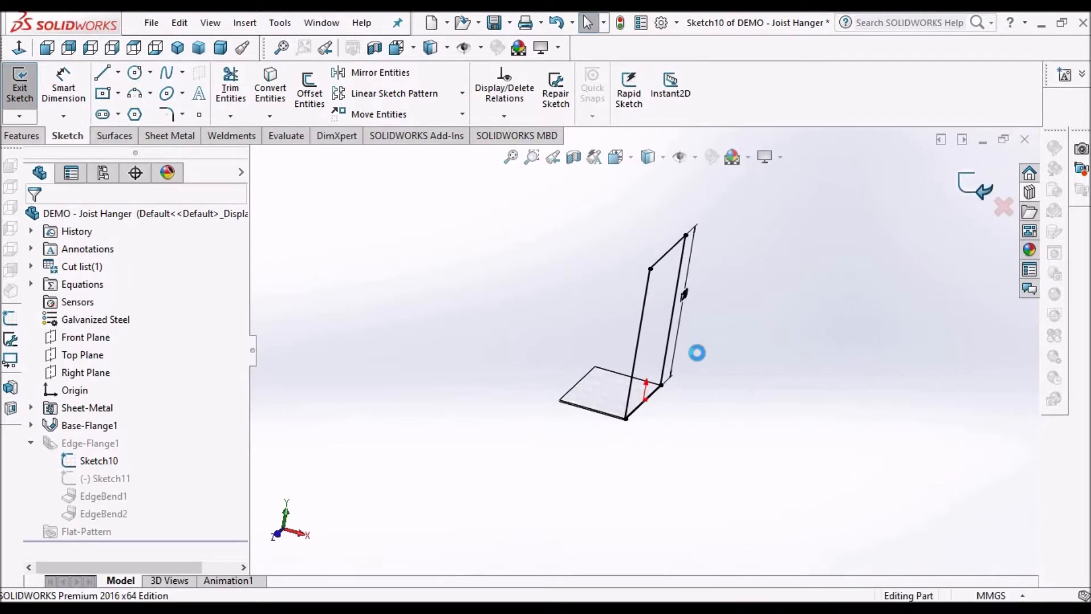
pyautogui.doubleClick(704, 328)
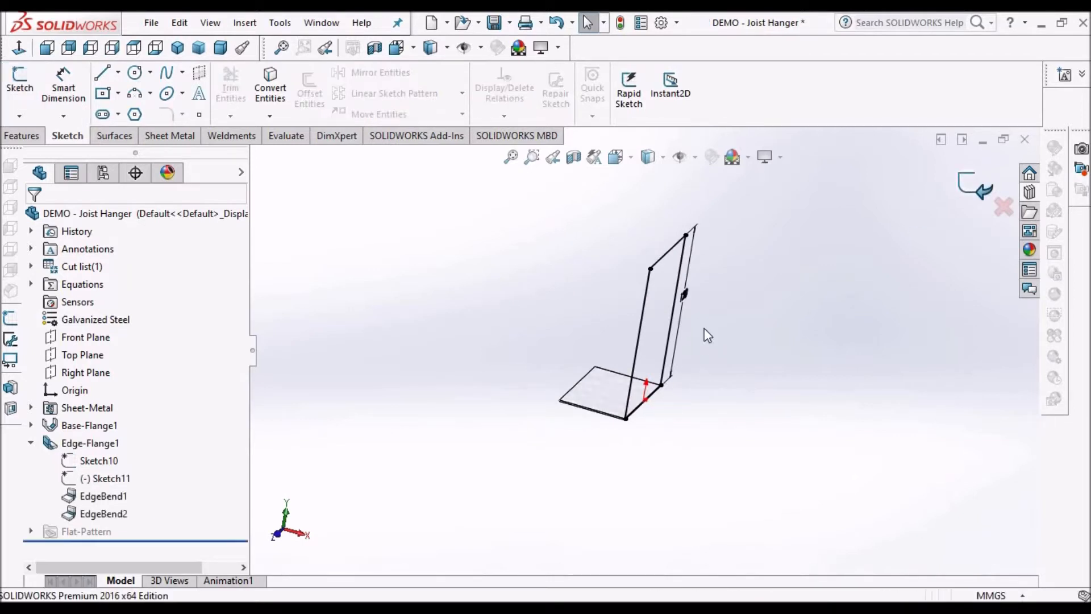
# - Open the second side flange's profile sketch for editing, viewed face-on
pyautogui.rightClick(110, 479)
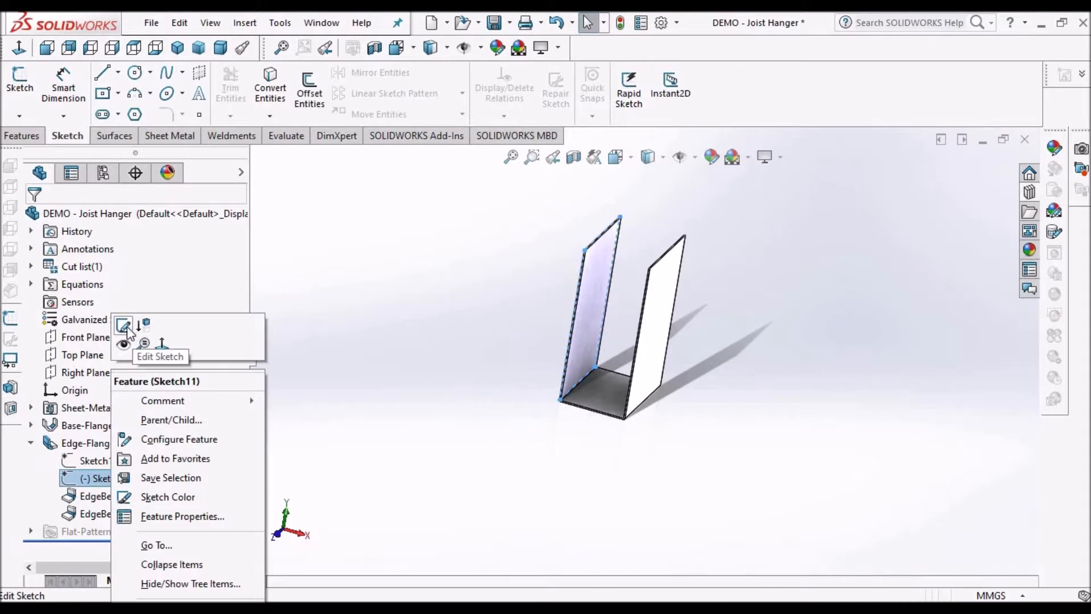
pyautogui.click(123, 327)
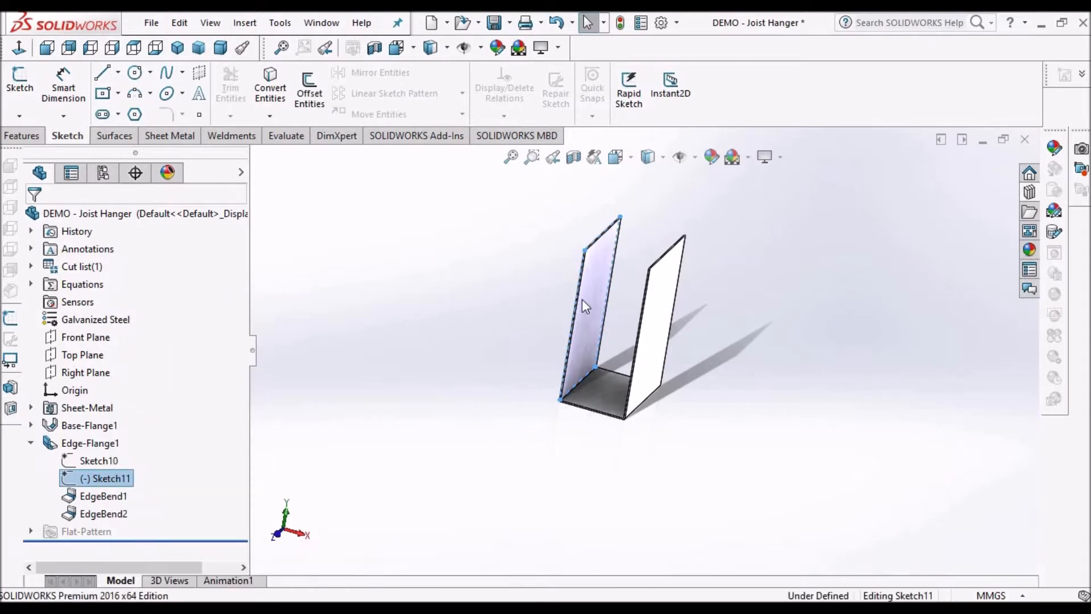
pyautogui.click(19, 50)
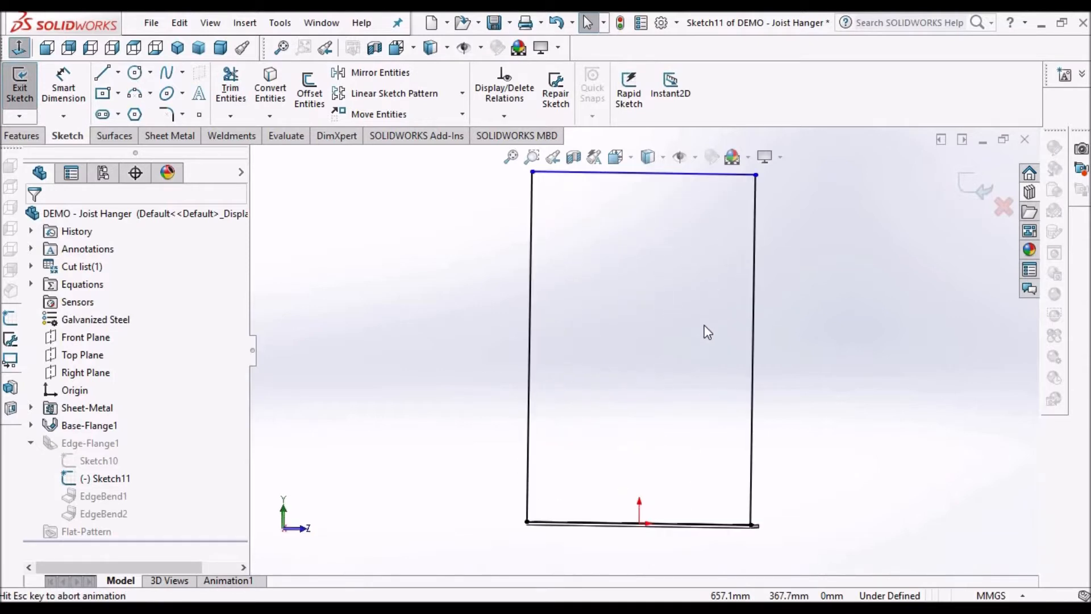
# - Turn off Hide All Types and view the sketch at an angle with the first flange's profile behind it
pyautogui.click(180, 24)
pyautogui.click(209, 24)
pyautogui.click(209, 24)
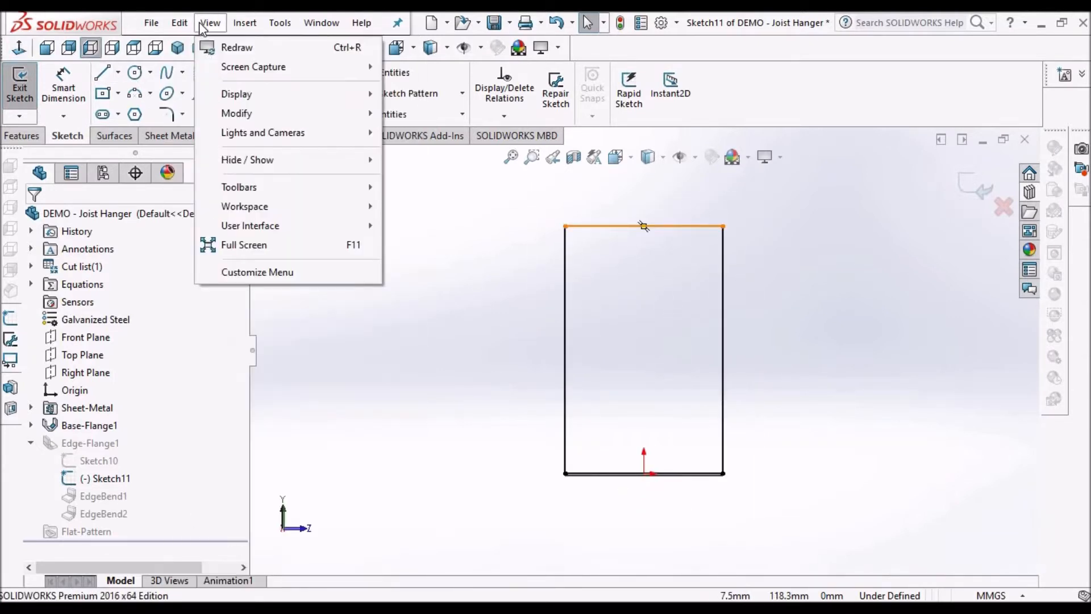
pyautogui.moveTo(230, 166)
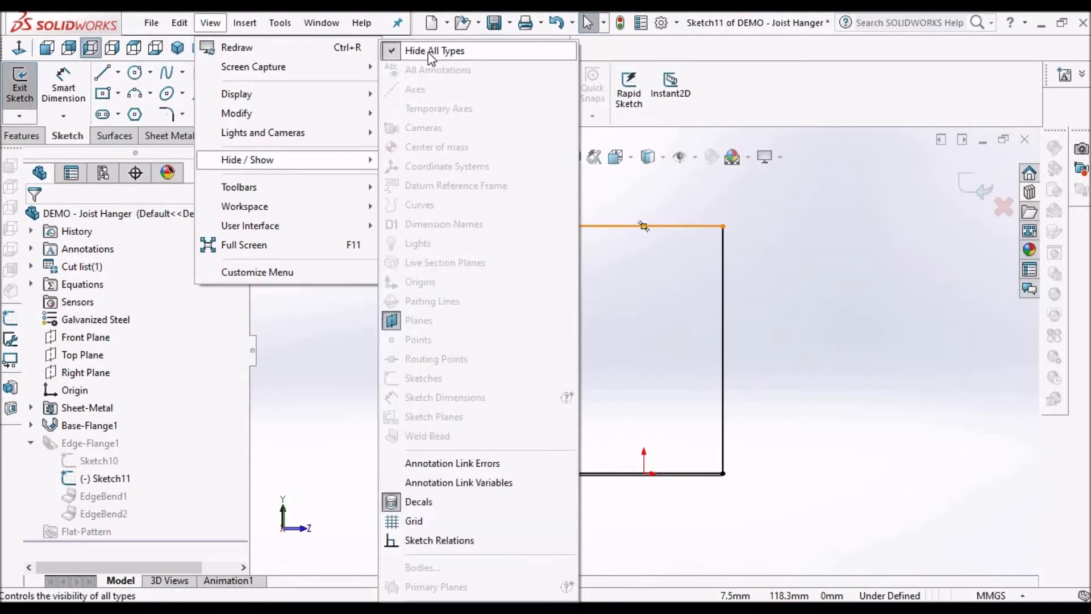
pyautogui.click(429, 53)
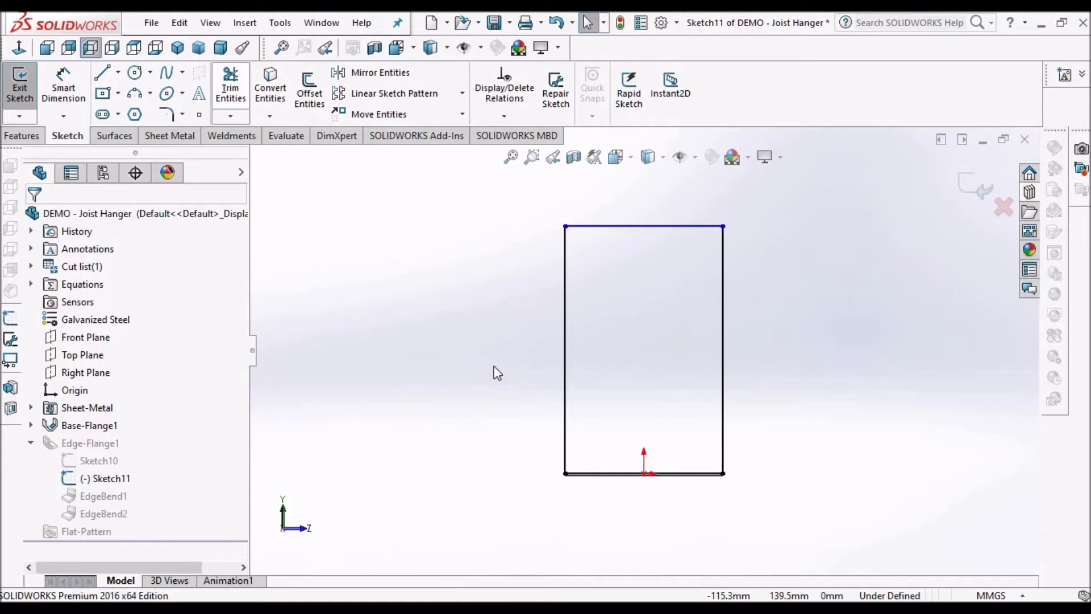
pyautogui.scroll(1, 621, 366)
pyautogui.moveTo(691, 338); pyautogui.dragTo(675, 375, button='middle')
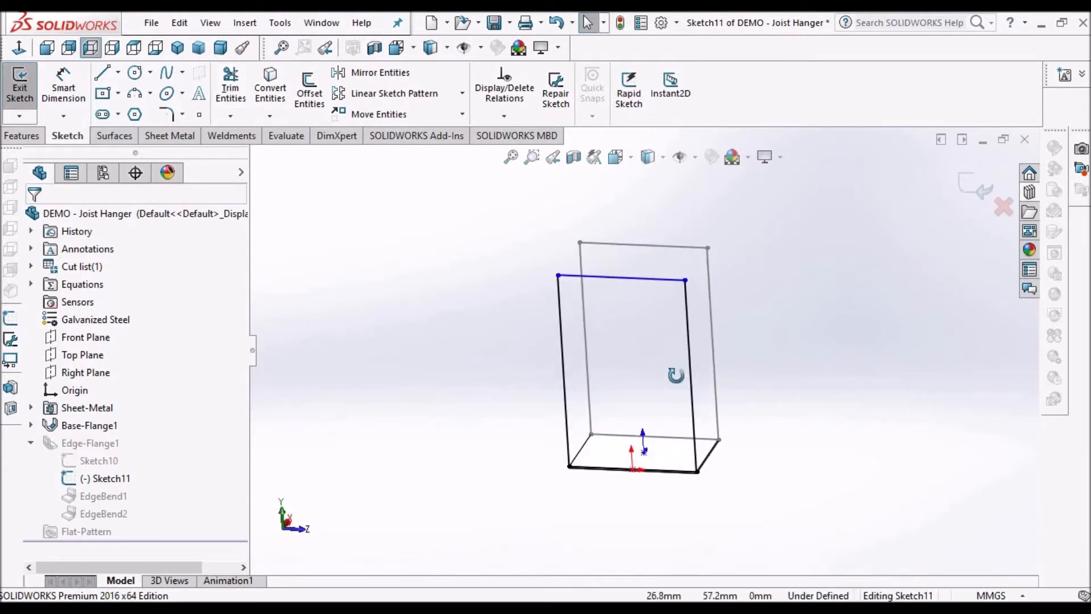
# - Make the top lines of the two flange profiles collinear, and rebuild the part out of the sketch
pyautogui.click(698, 247)
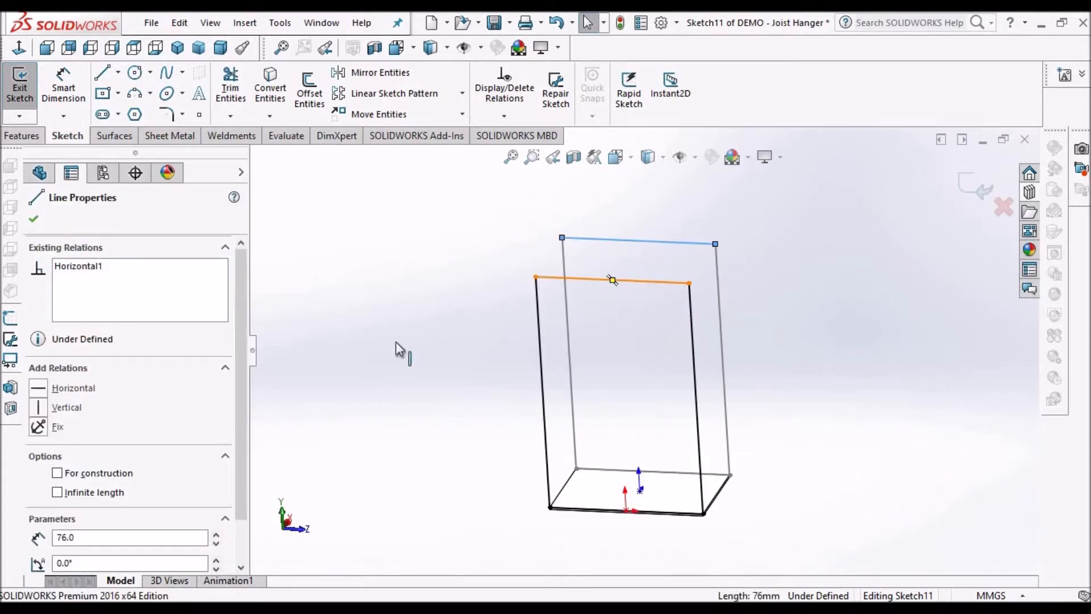
pyautogui.keyDown('ctrl'); pyautogui.click(523, 288); pyautogui.keyUp('ctrl')
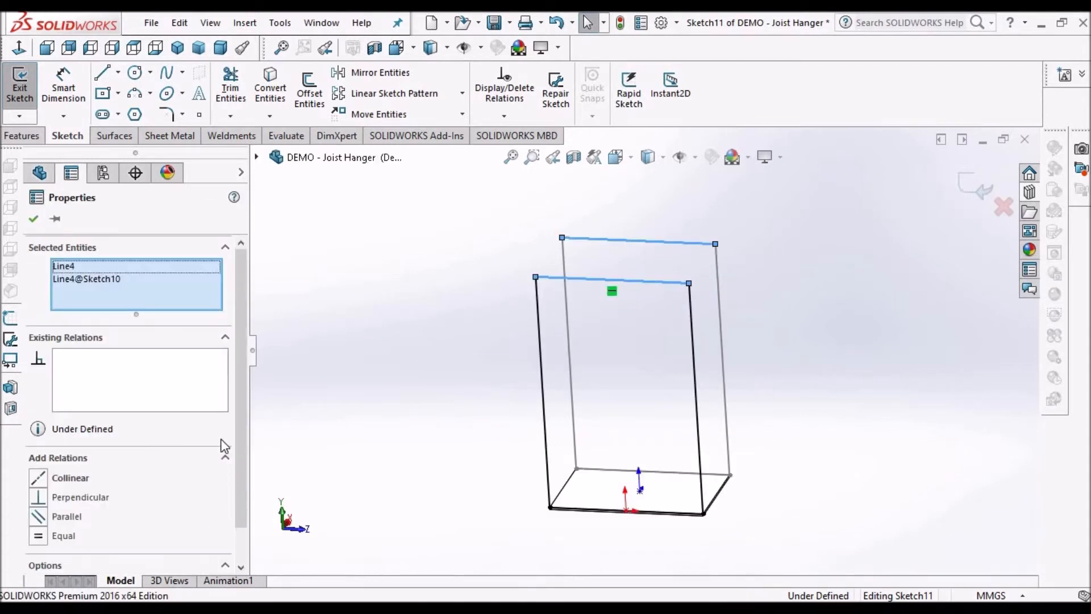
pyautogui.click(45, 481)
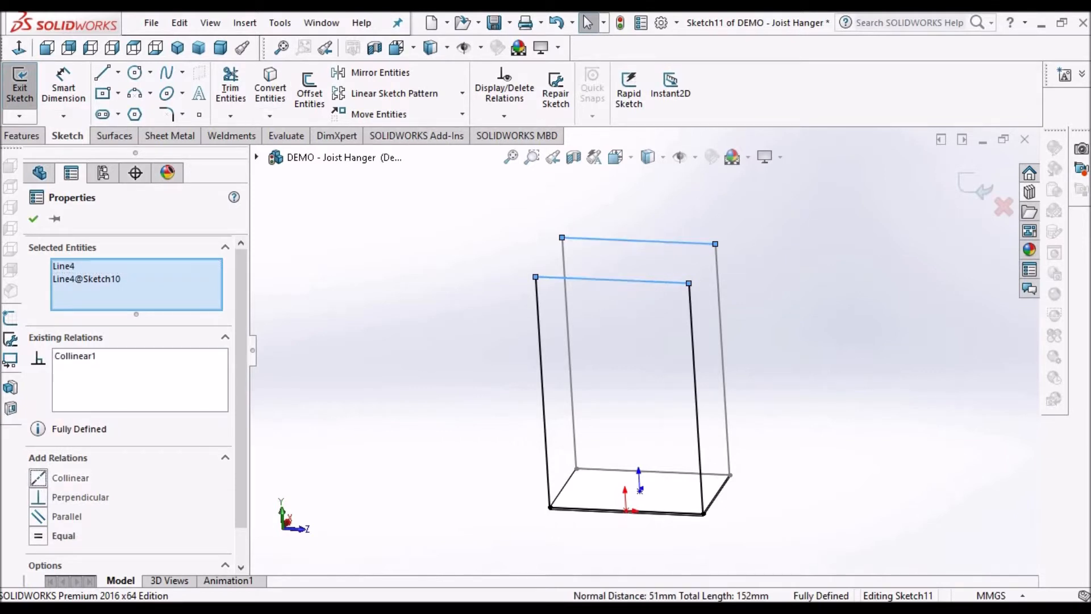
pyautogui.click(18, 48)
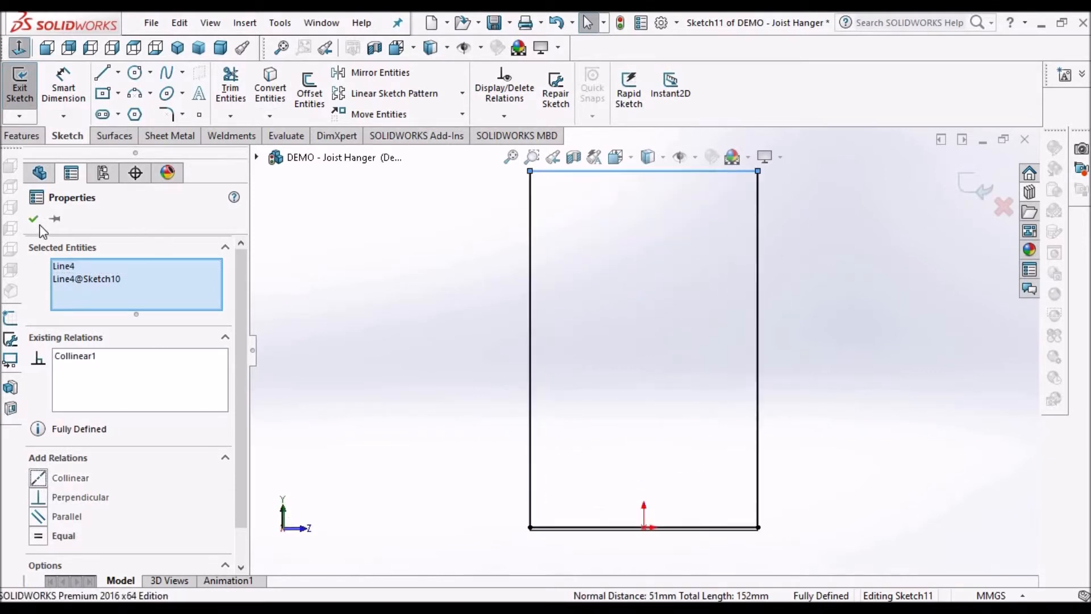
pyautogui.click(787, 317)
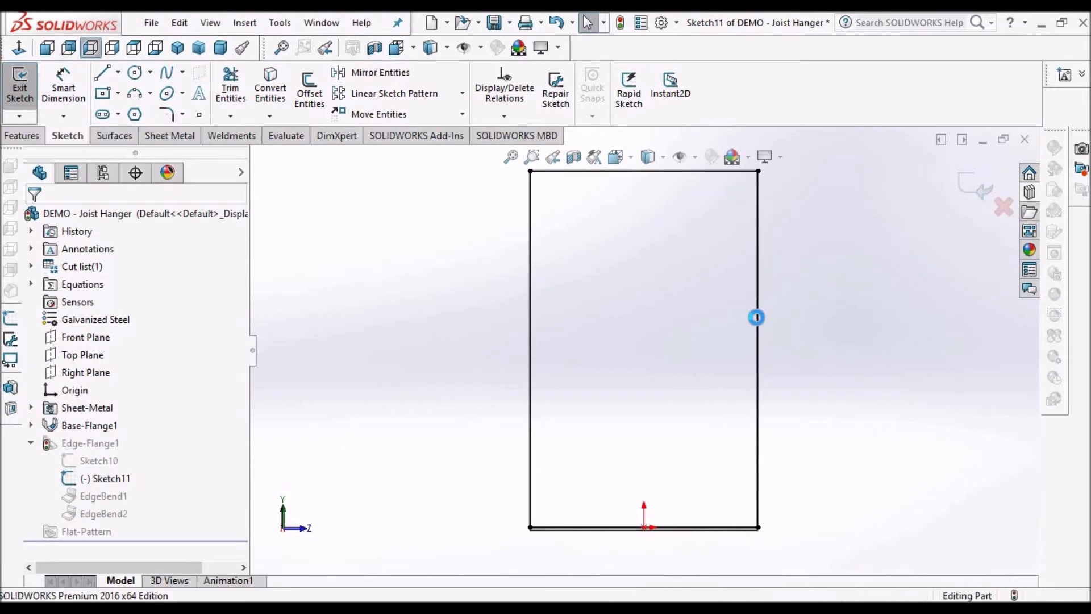
pyautogui.hotkey('ctrl', 'b')
# - Inspect both side flanges in the dimetric view and save the part
pyautogui.click(220, 48)
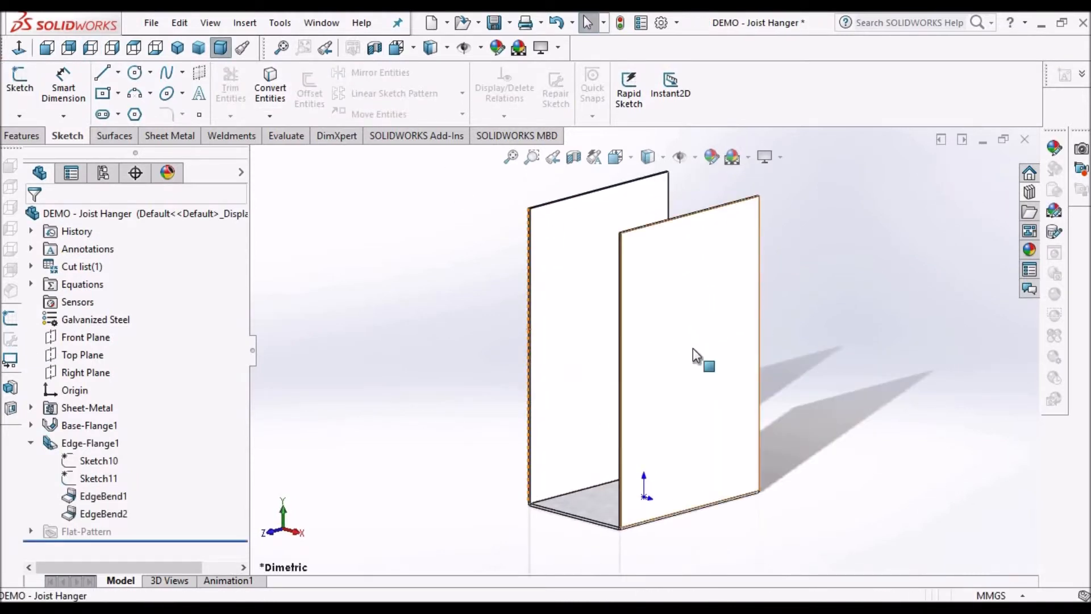
pyautogui.click(694, 348)
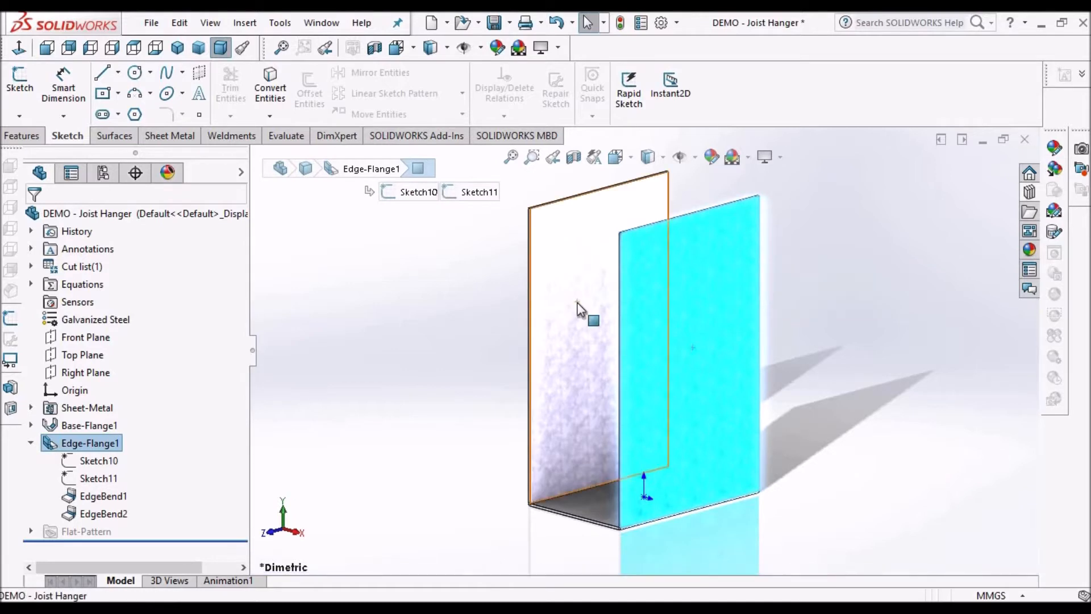
pyautogui.click(577, 303)
pyautogui.click(436, 413)
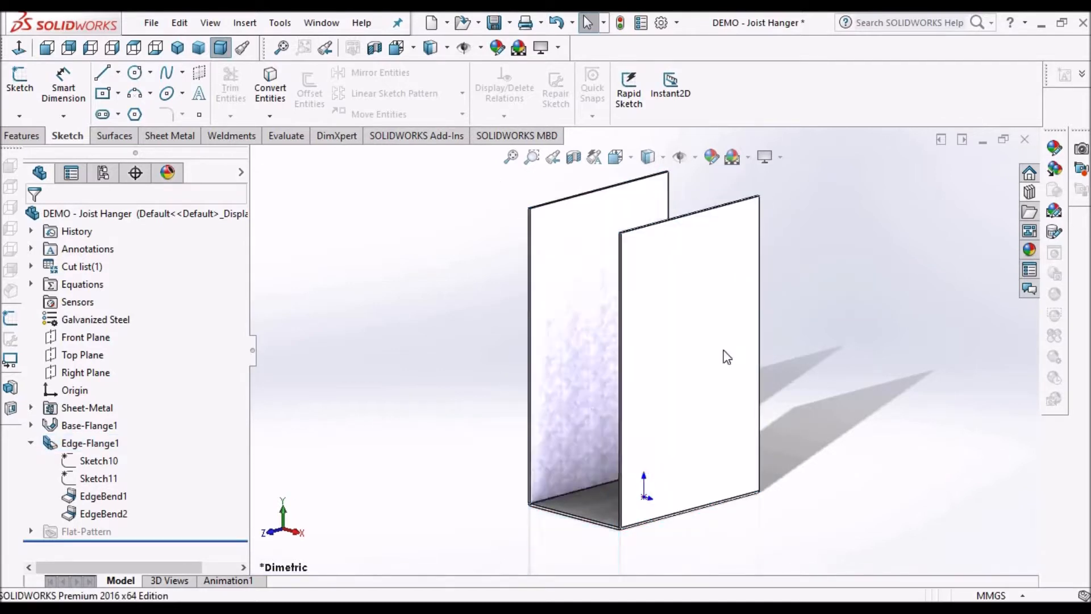
pyautogui.moveTo(724, 356); pyautogui.dragTo(657, 304, button='middle')
pyautogui.click(496, 21)
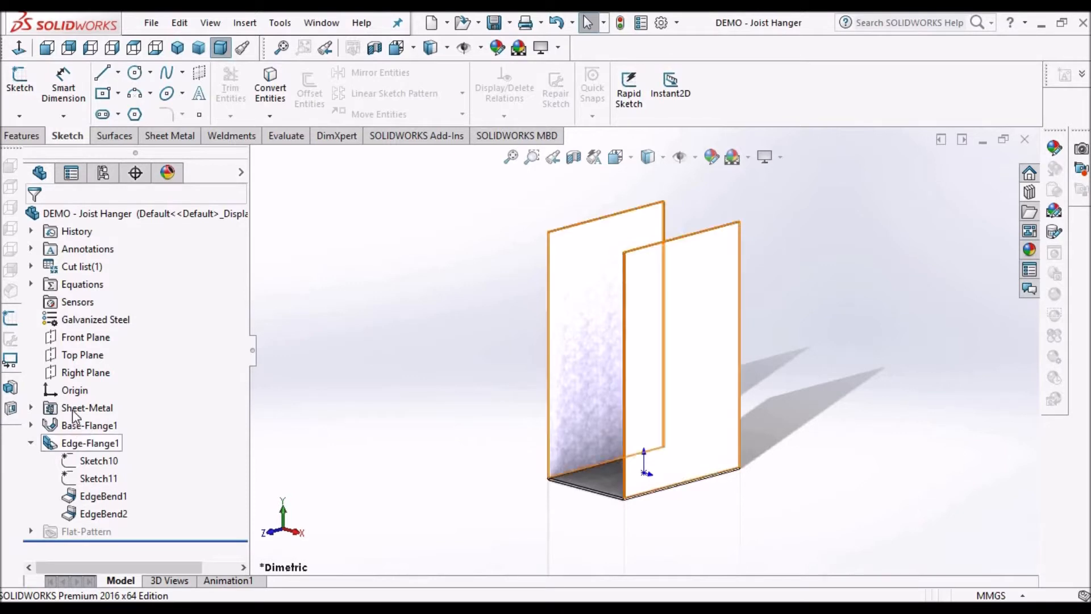
# - Start a sketch on the Right Plane and switch the model from shaded to an edges-only display
pyautogui.click(78, 376)
pyautogui.click(13, 88)
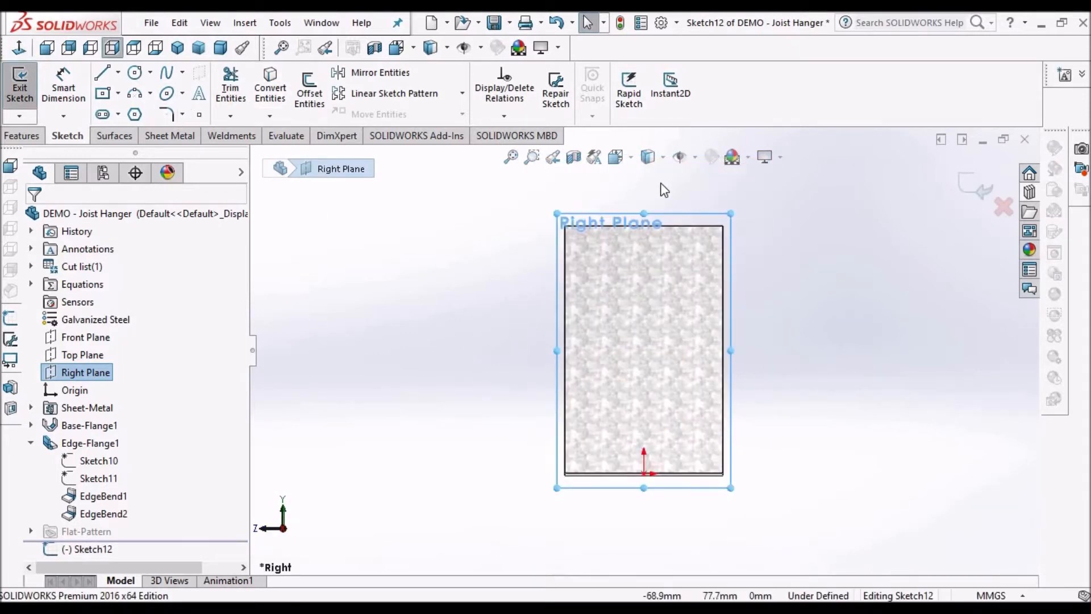
pyautogui.click(662, 157)
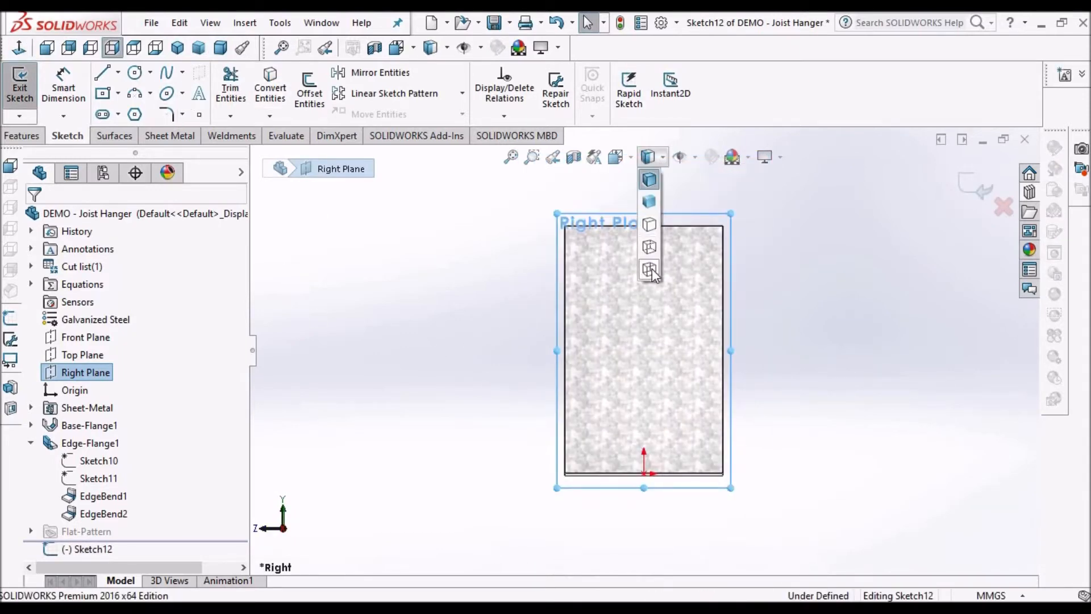
pyautogui.click(650, 225)
pyautogui.click(834, 286)
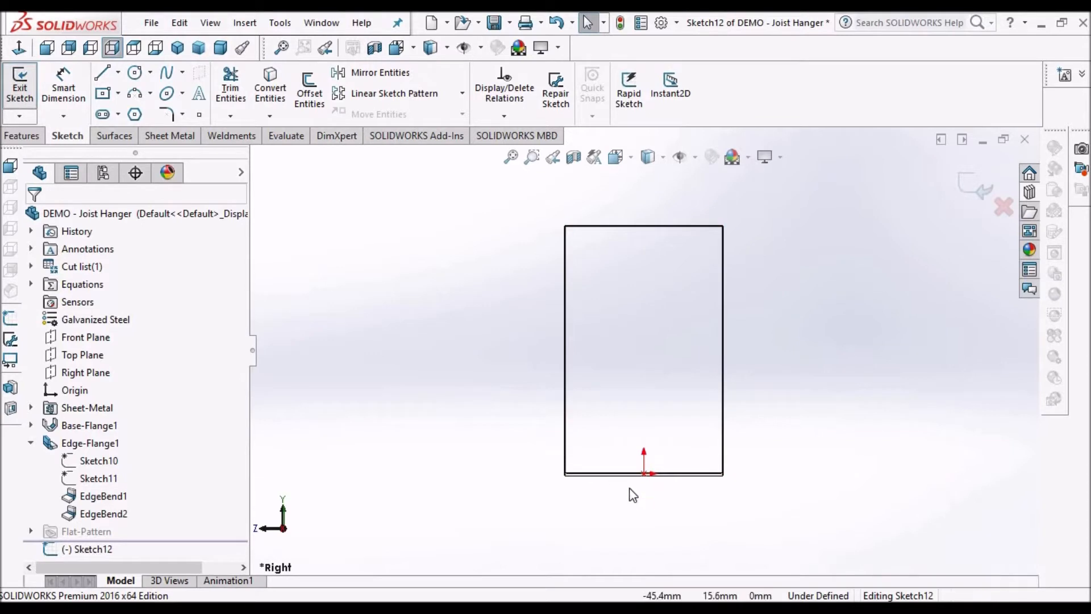
# - Convert the horizontal bend edge at the bottom of the side flange into a sketch line
pyautogui.scroll(-3, 614, 463)
pyautogui.scroll(-3, 597, 439)
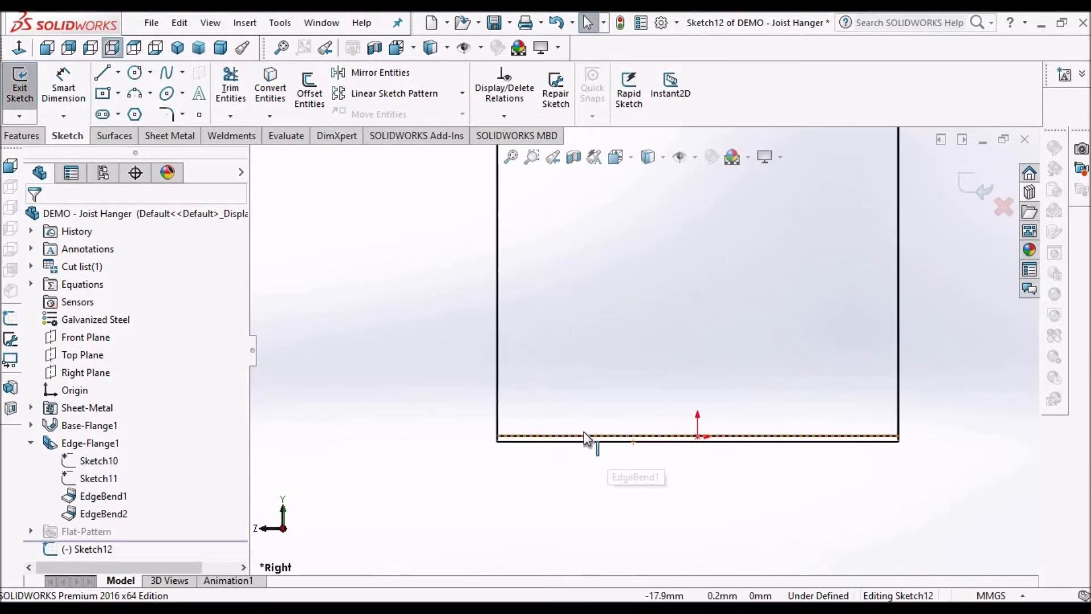
pyautogui.click(499, 429)
pyautogui.click(272, 88)
pyautogui.scroll(5, 588, 348)
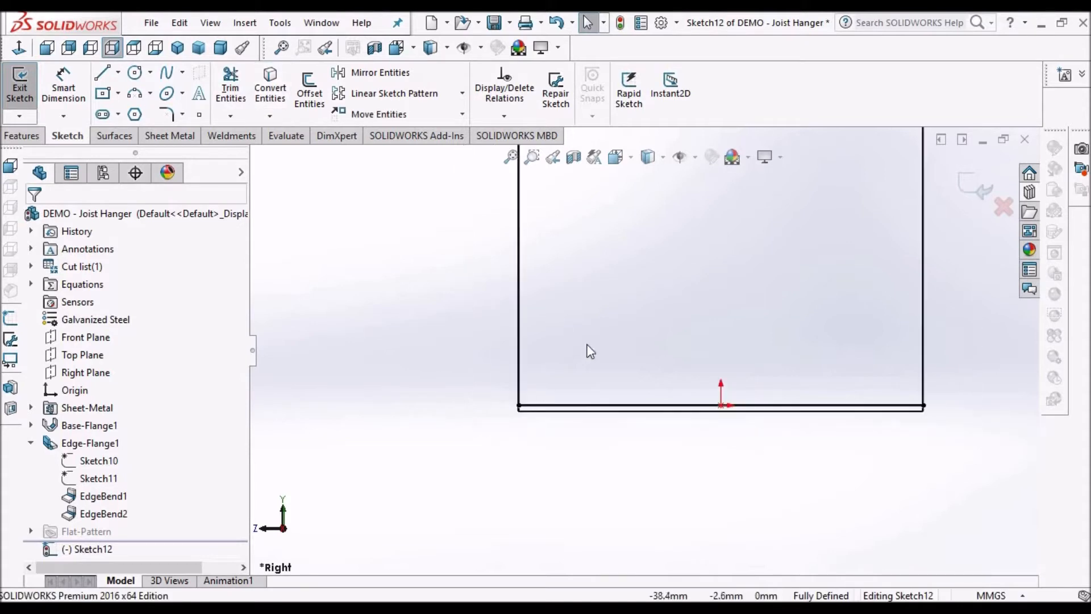
# - Convert the flange's top edge into a sketch line and change the model's display style
pyautogui.scroll(-5, 640, 214)
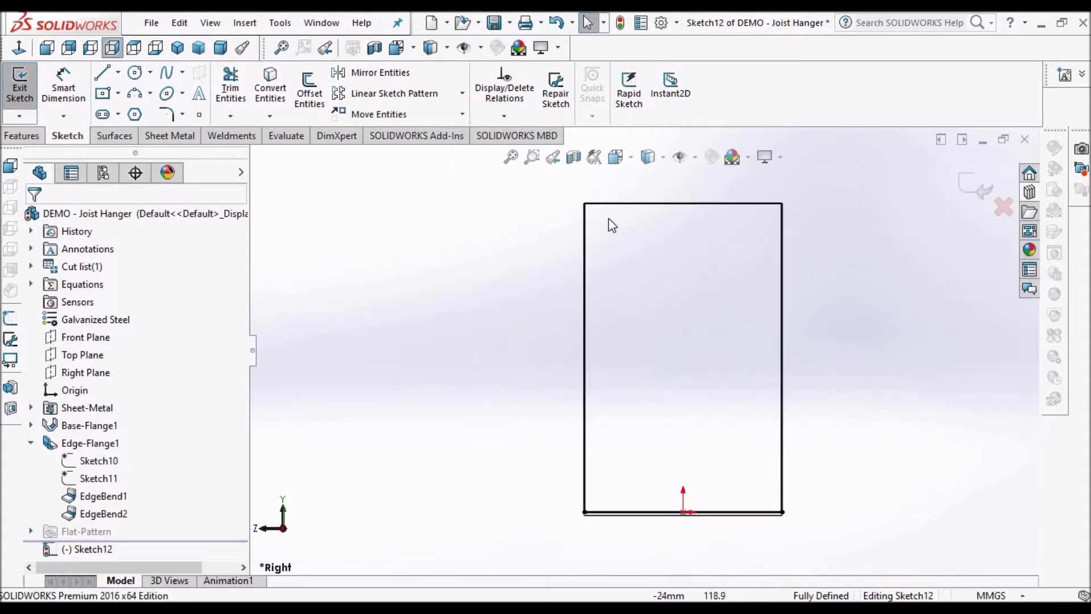
pyautogui.click(596, 232)
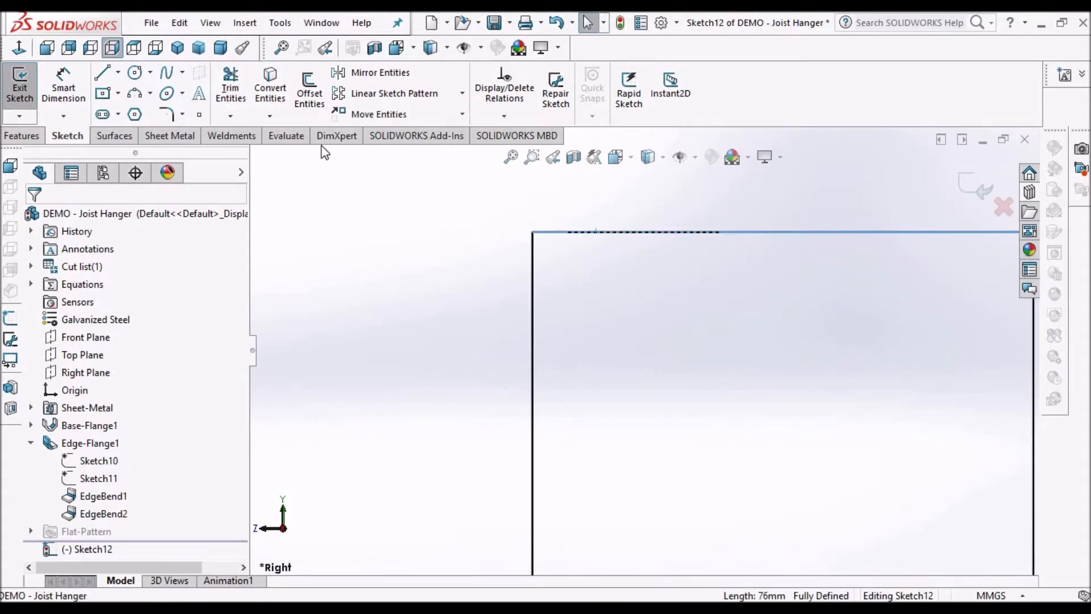
pyautogui.press('f')
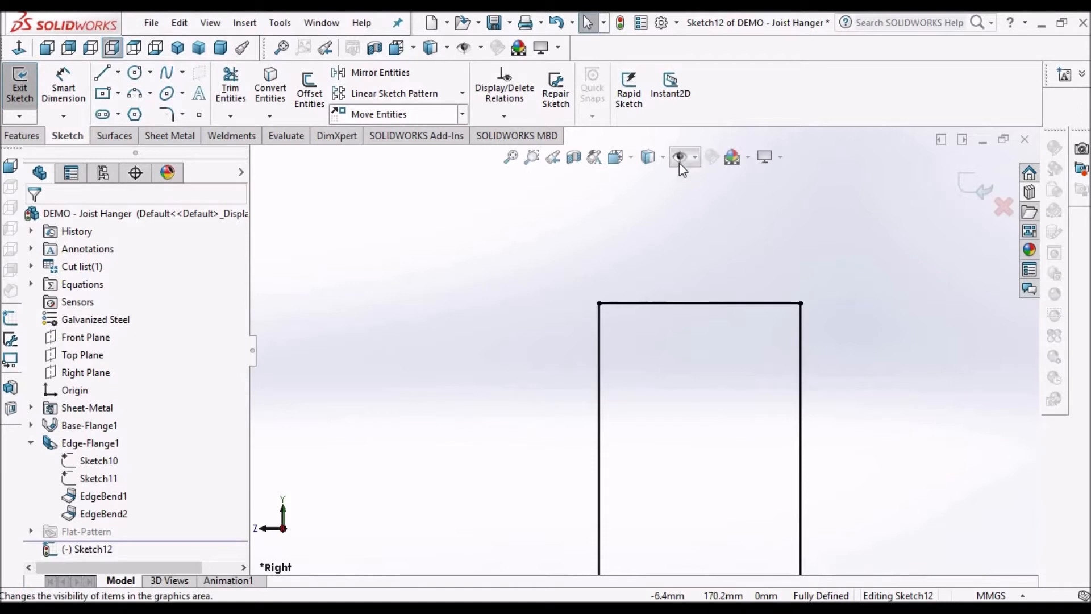
pyautogui.click(661, 157)
pyautogui.click(649, 270)
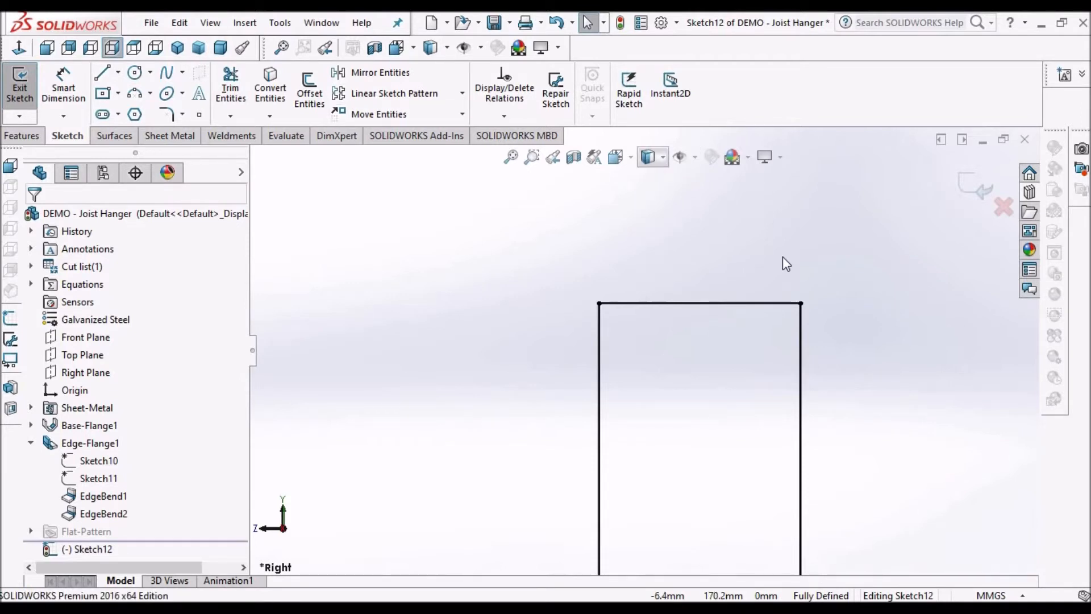
pyautogui.press('f')
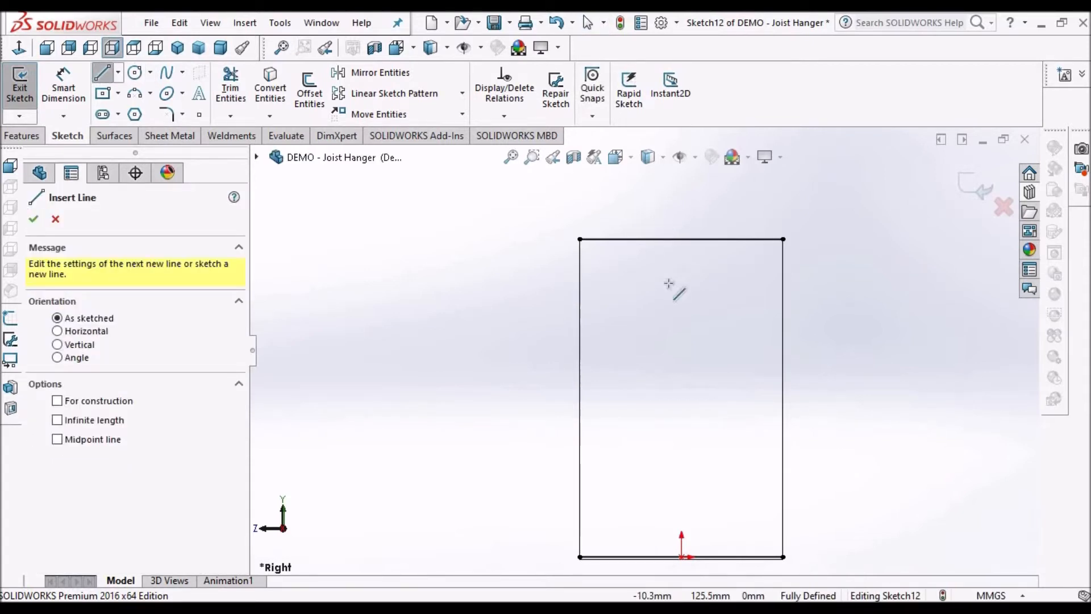
# - Sketch a vertical line about 91 mm long crossing the flange's top edge, continued by a slanted line about 44 mm long to the lower-left corner
pyautogui.click(630, 449)
pyautogui.moveTo(653, 222); pyautogui.dragTo(648, 465)
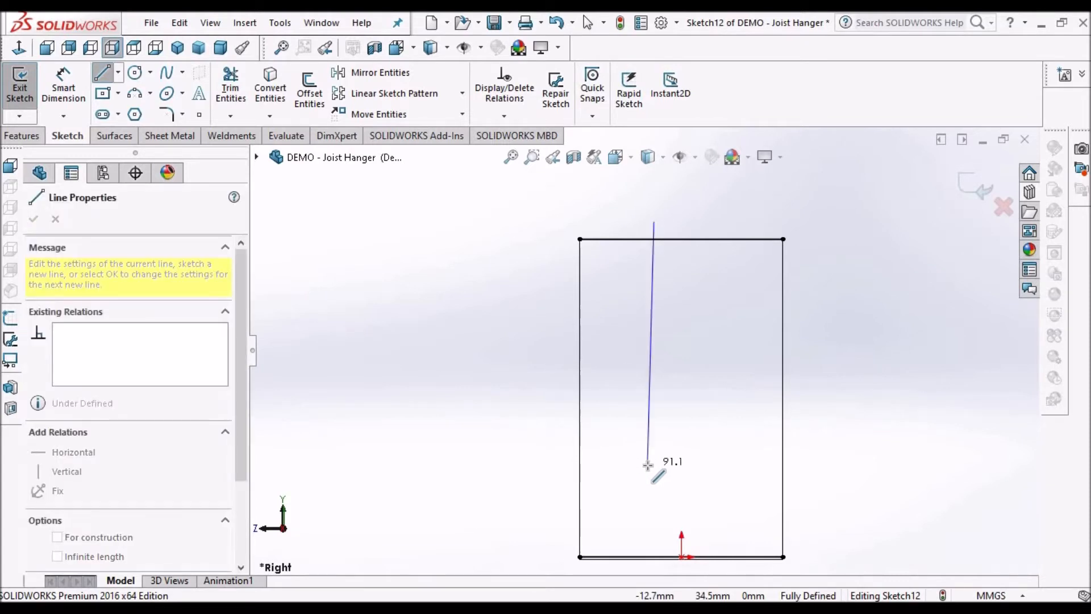
pyautogui.click(656, 466)
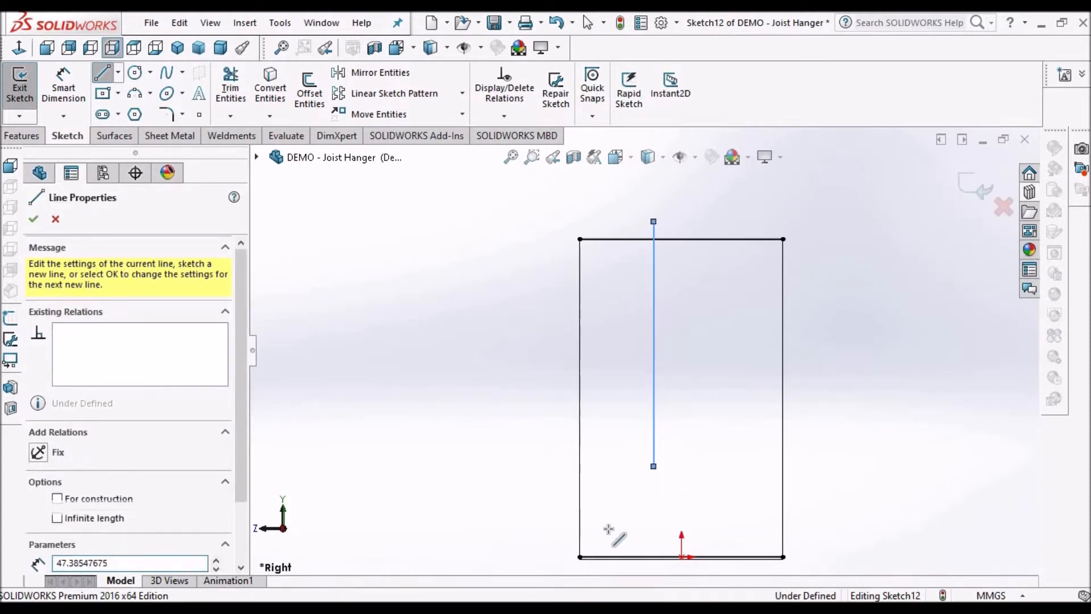
pyautogui.scroll(-2, 608, 530)
pyautogui.scroll(-3, 585, 527)
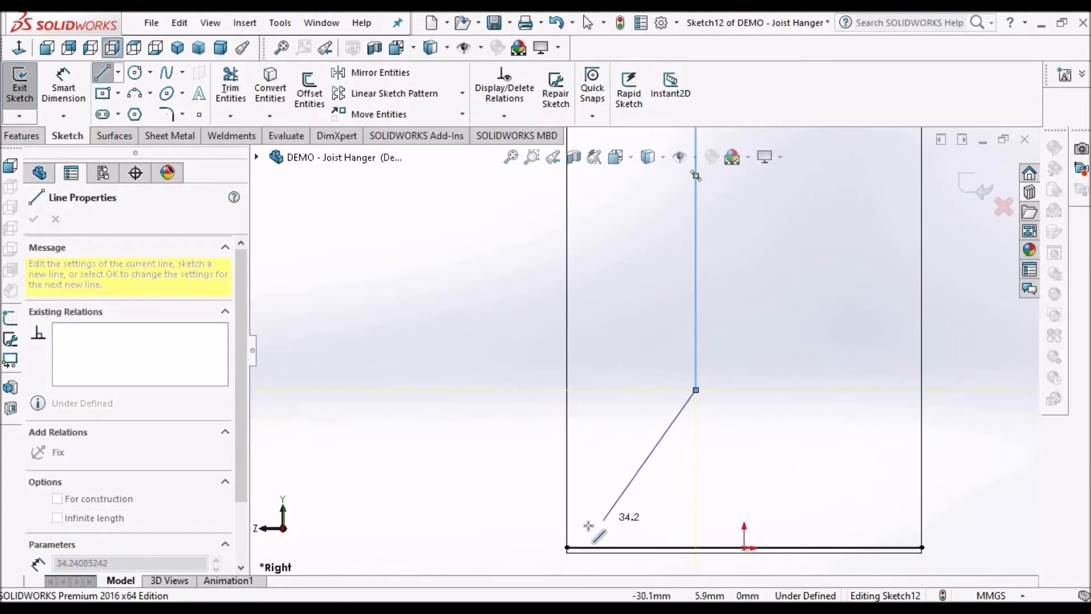
pyautogui.click(562, 544)
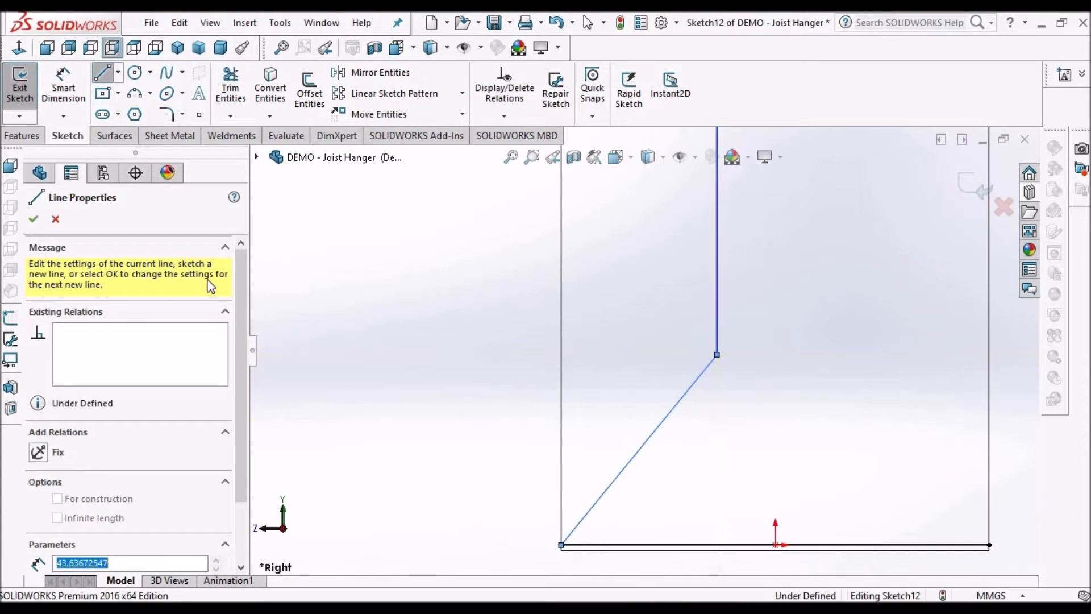
pyautogui.rightClick(434, 259)
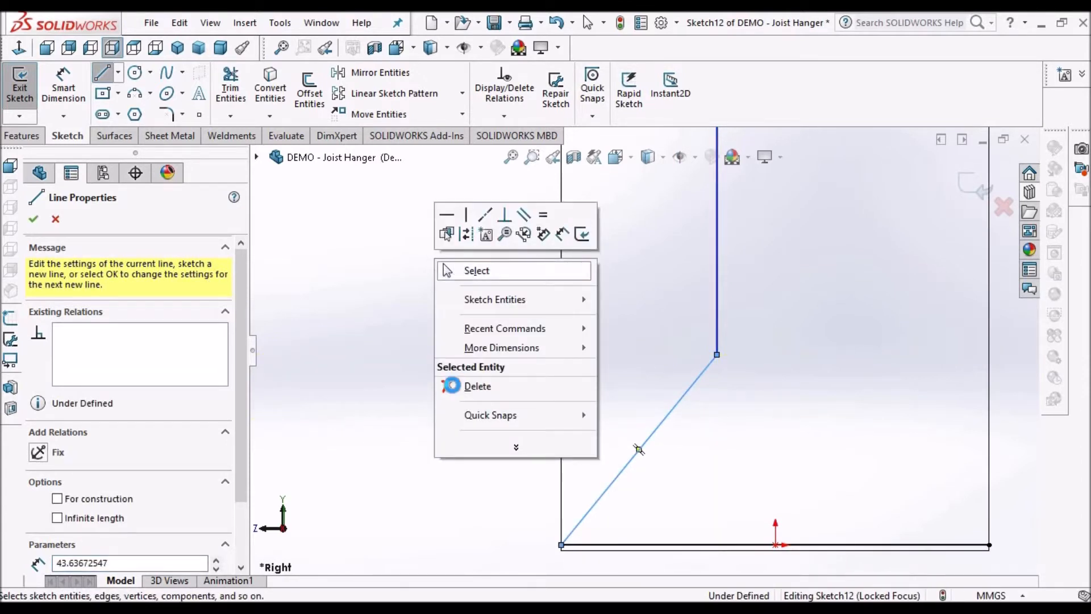
pyautogui.click(477, 270)
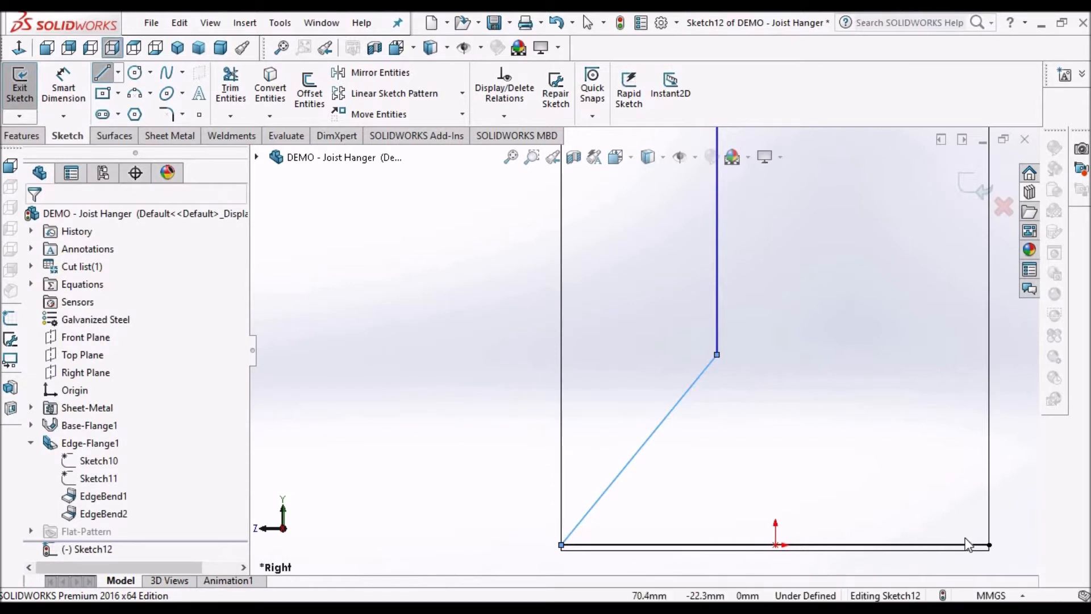
# - Move the right end of the converted bottom line leftwards beyond the flange, so the line runs outward from the lower-left corner
pyautogui.press('z')
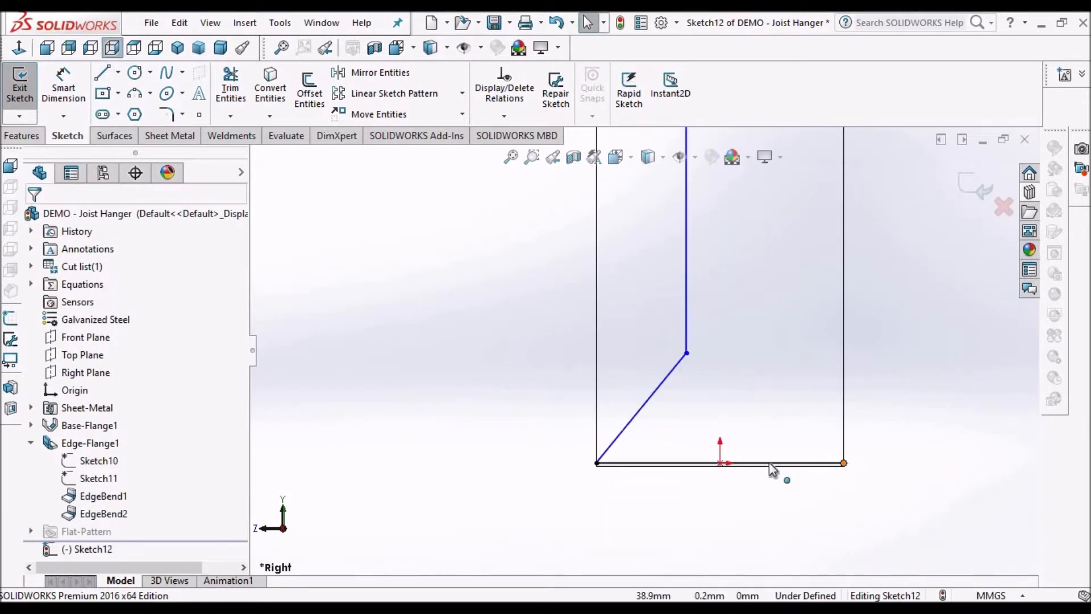
pyautogui.moveTo(540, 463); pyautogui.dragTo(448, 476)
pyautogui.click(639, 507)
pyautogui.scroll(5, 666, 434)
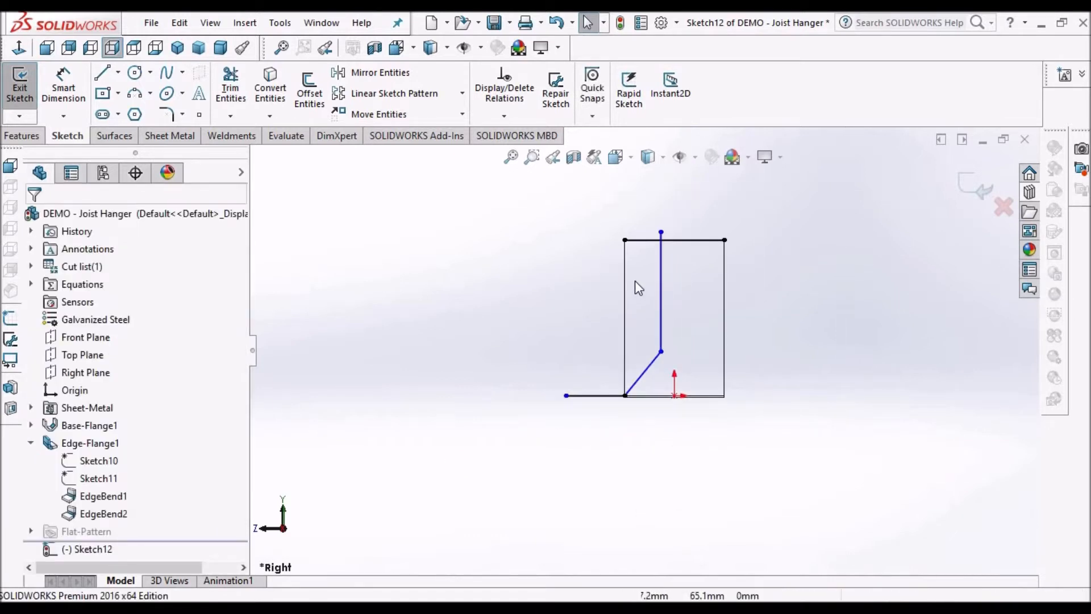
pyautogui.scroll(-2, 634, 279)
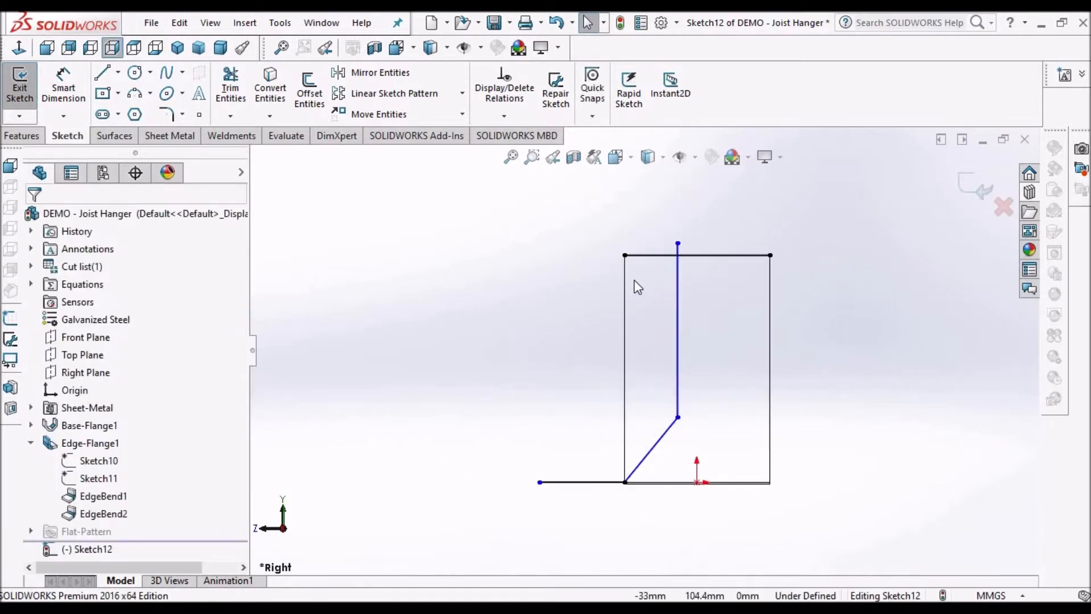
# - Sketch a vertical line about 119 mm long from the outer end of the bottom line up to the top edge's level
pyautogui.click(540, 482)
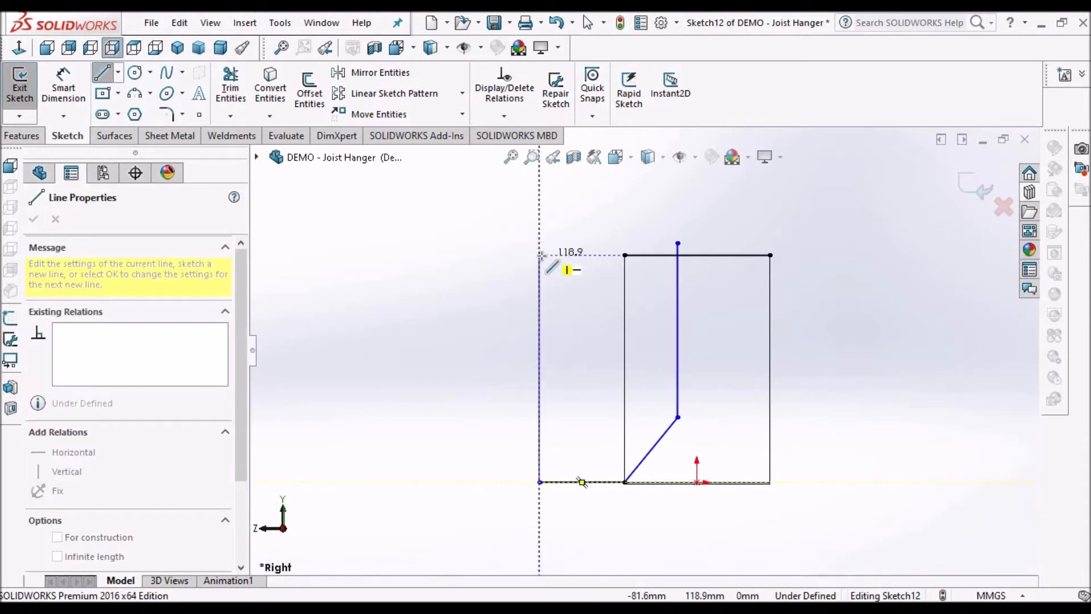
pyautogui.click(540, 254)
pyautogui.rightClick(482, 294)
pyautogui.click(517, 304)
# - Examine the open profile around the flange's lower-left corner, the slanted line and the top edge
pyautogui.scroll(-5, 636, 480)
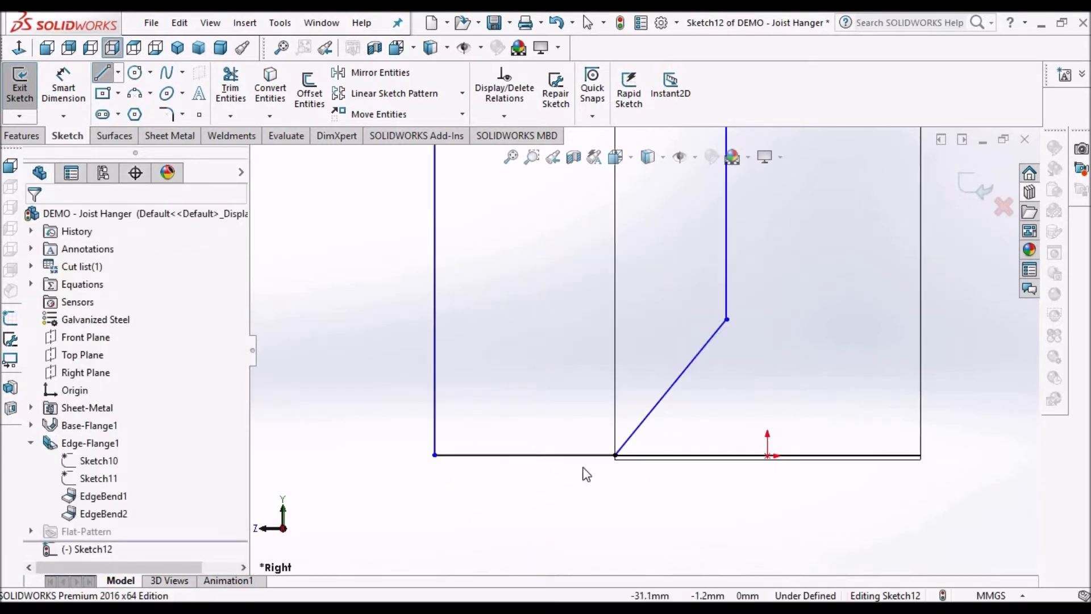
pyautogui.scroll(-2, 697, 433)
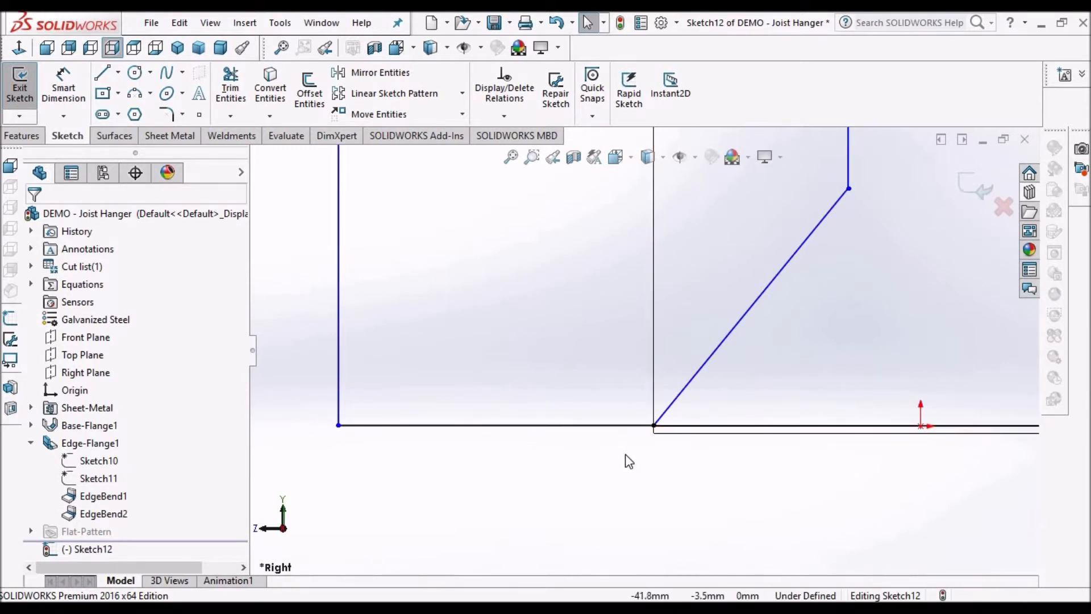
pyautogui.scroll(6, 627, 459)
pyautogui.scroll(-3, 707, 363)
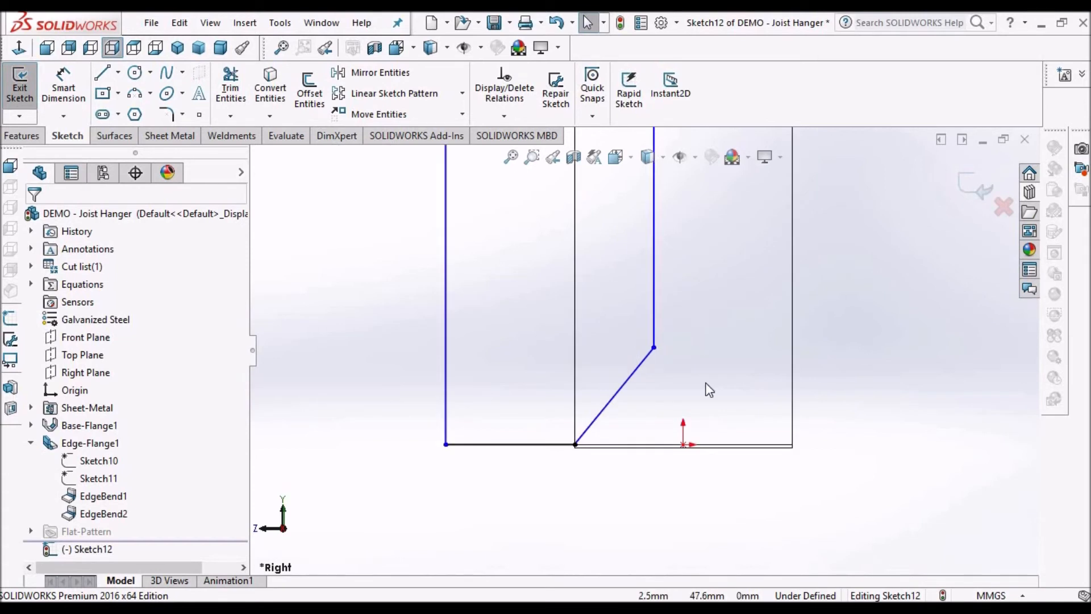
pyautogui.scroll(3, 625, 346)
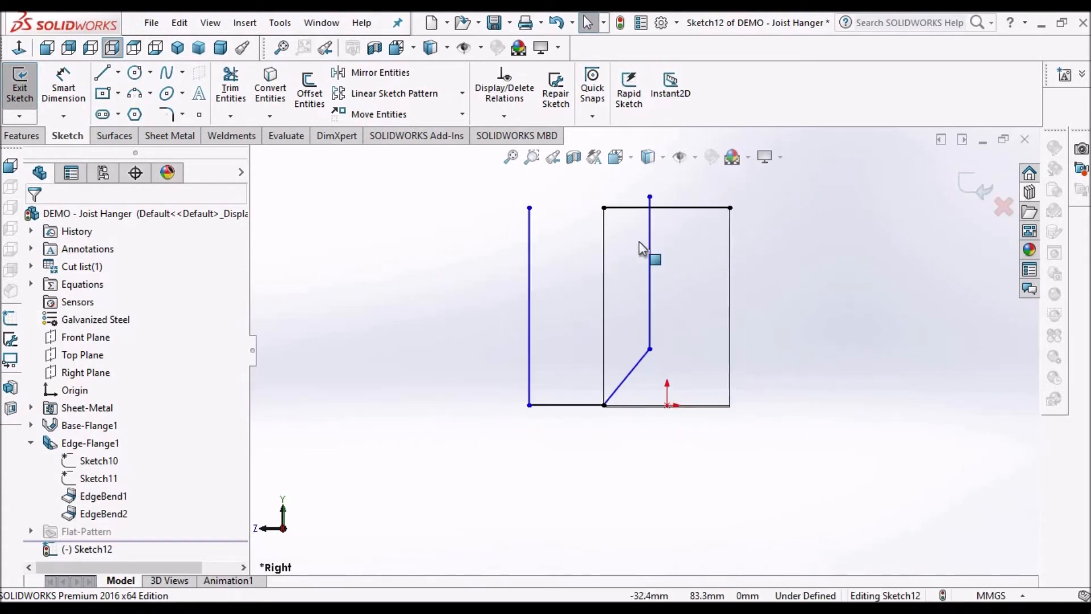
pyautogui.scroll(-4, 619, 410)
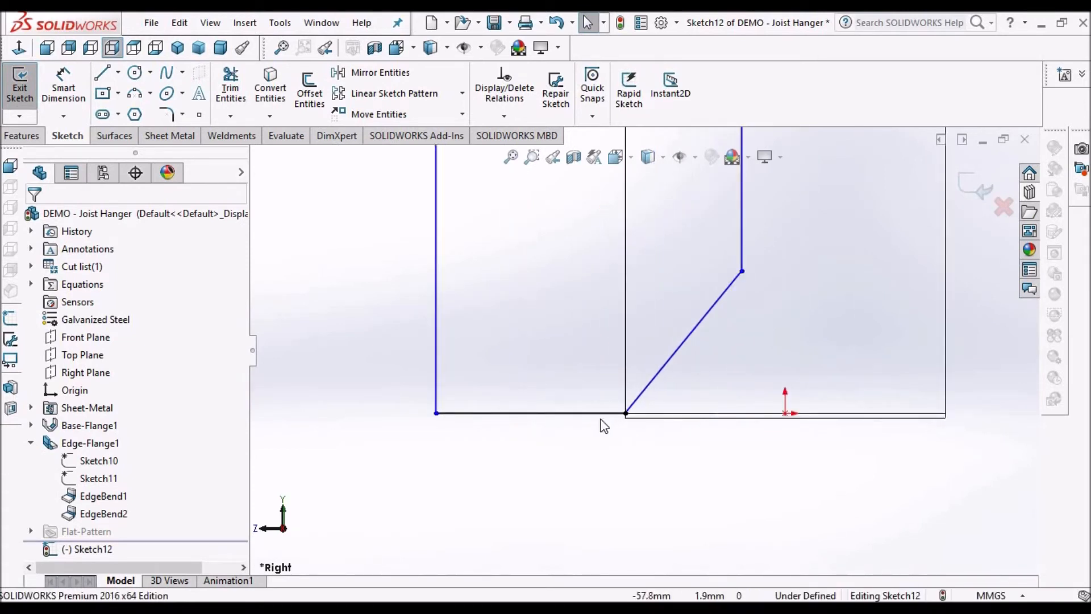
pyautogui.scroll(-2, 629, 419)
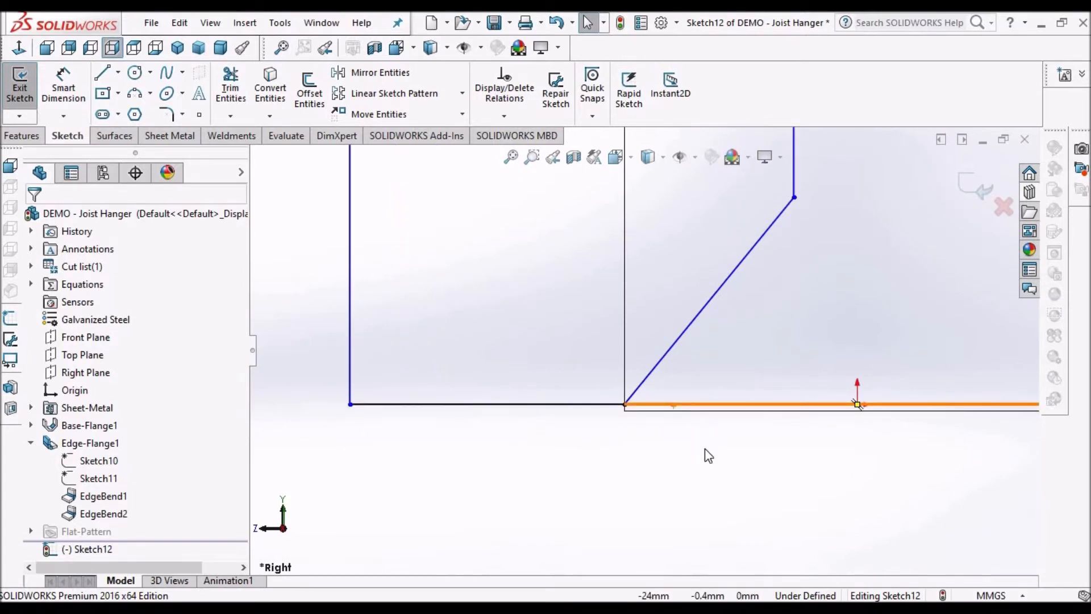
pyautogui.scroll(2, 687, 449)
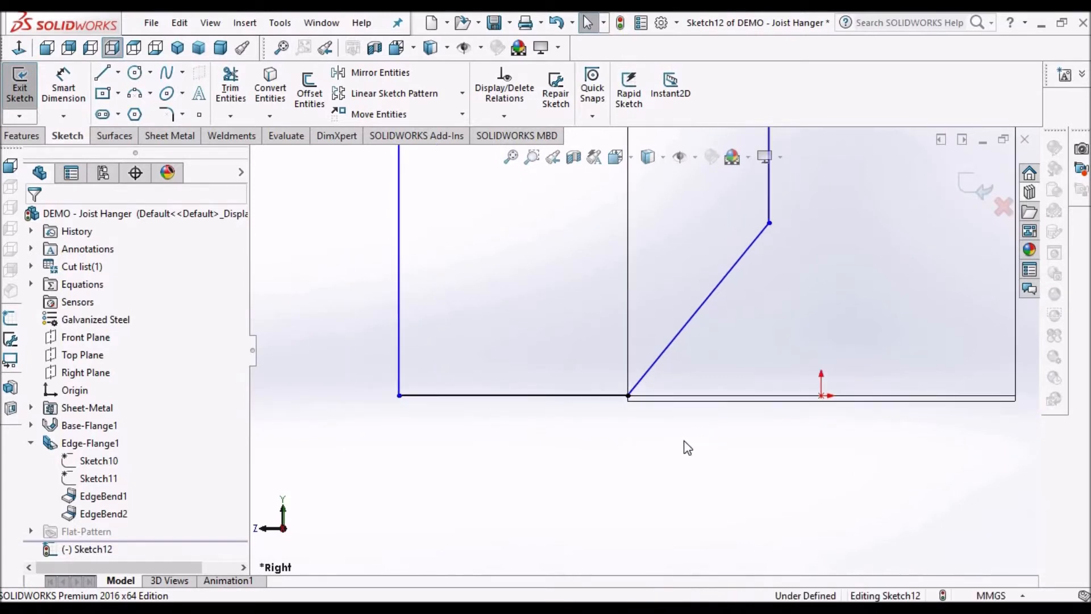
pyautogui.scroll(2, 699, 236)
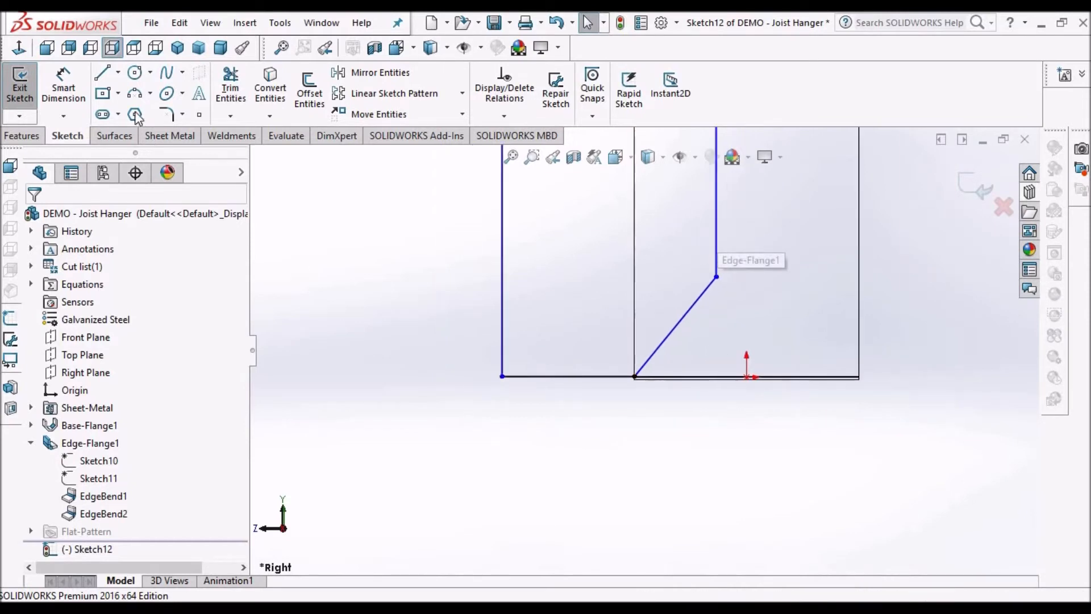
pyautogui.scroll(3, 632, 245)
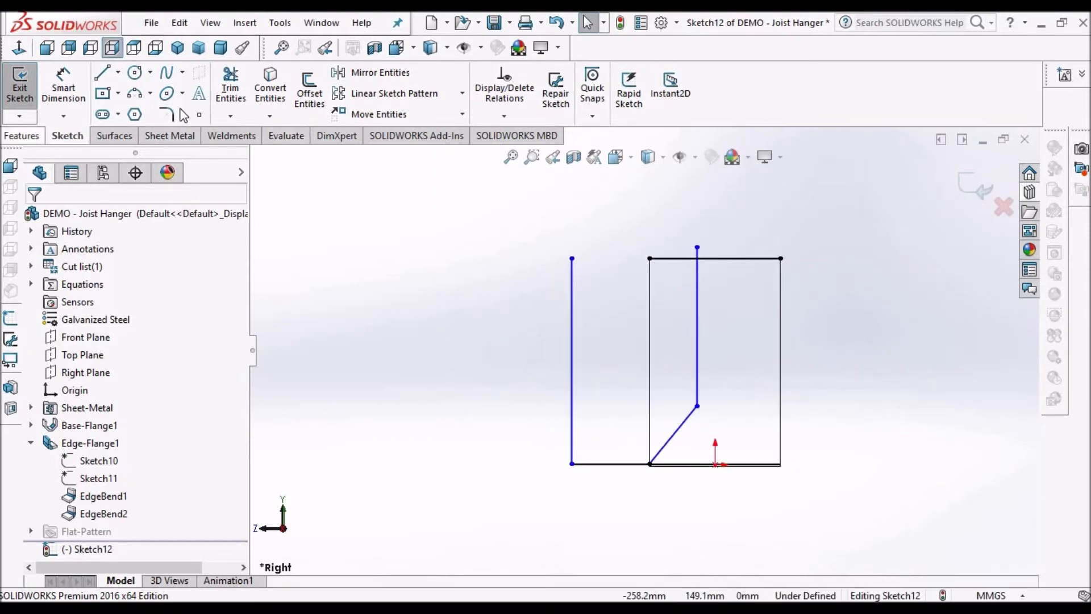
# - Close the profile by corner-trimming the converted top line with the slanted line's vertical neighbour and the outer vertical line
pyautogui.click(230, 86)
pyautogui.click(48, 366)
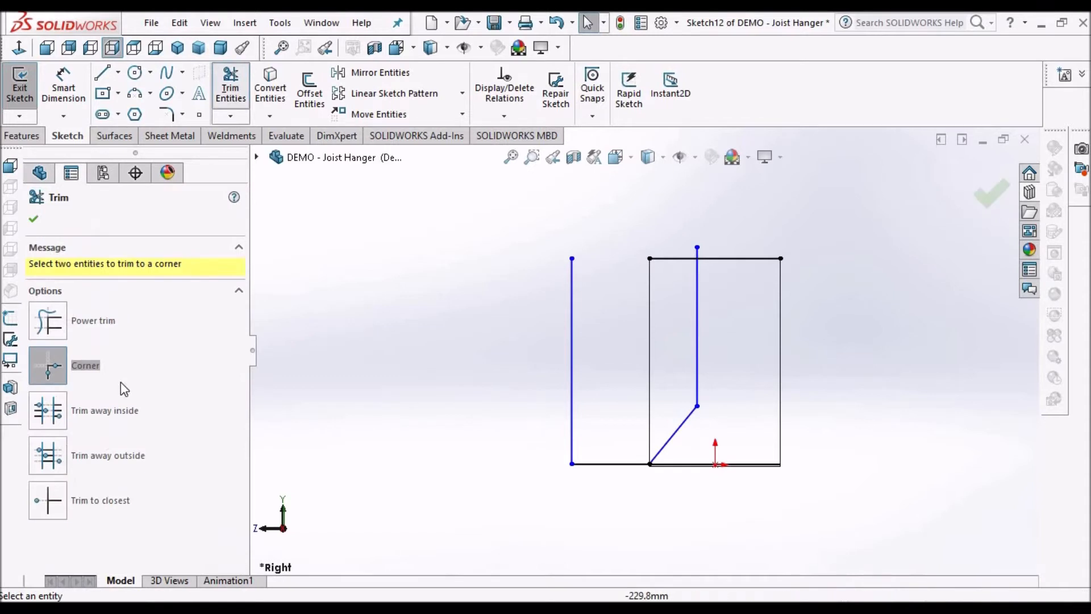
pyautogui.scroll(-1, 688, 247)
pyautogui.click(687, 249)
pyautogui.click(570, 327)
pyautogui.click(691, 247)
pyautogui.click(33, 219)
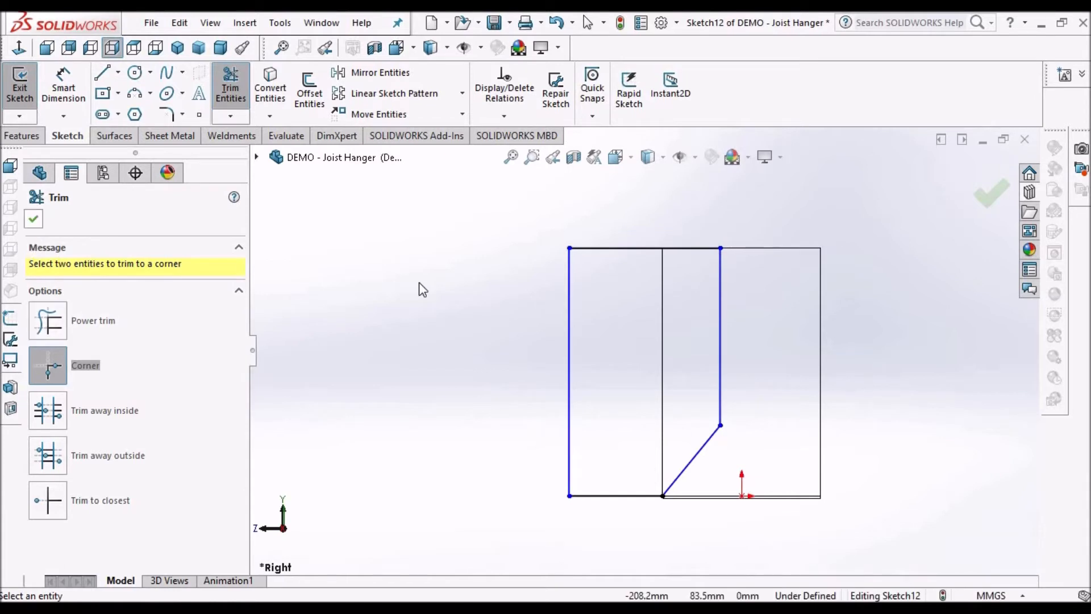
# - Dimension the outer vertical line 2 mm from the flange's left edge
pyautogui.click(63, 88)
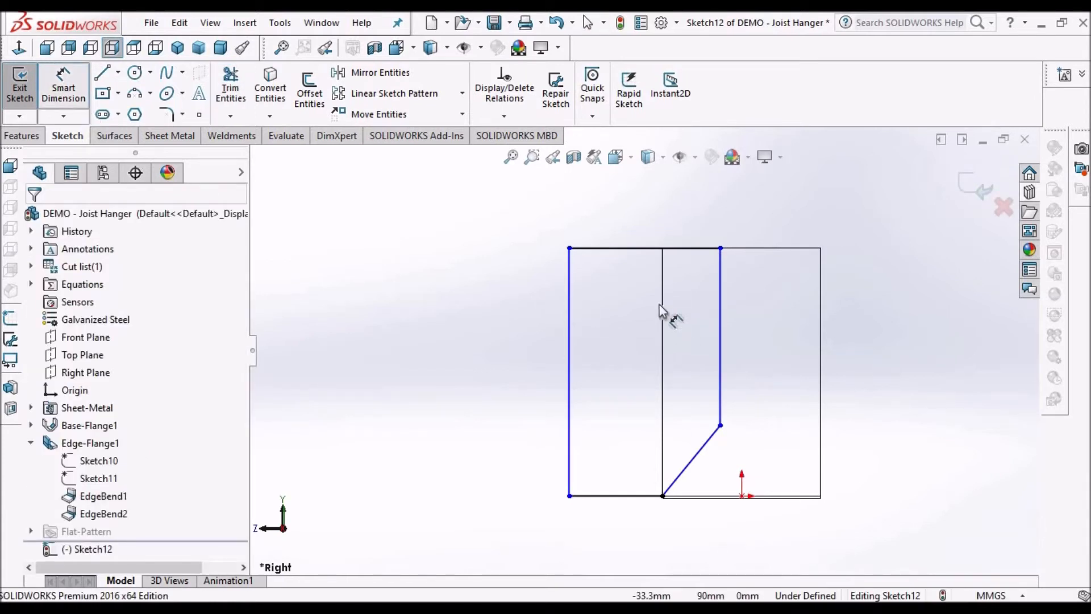
pyautogui.click(663, 310)
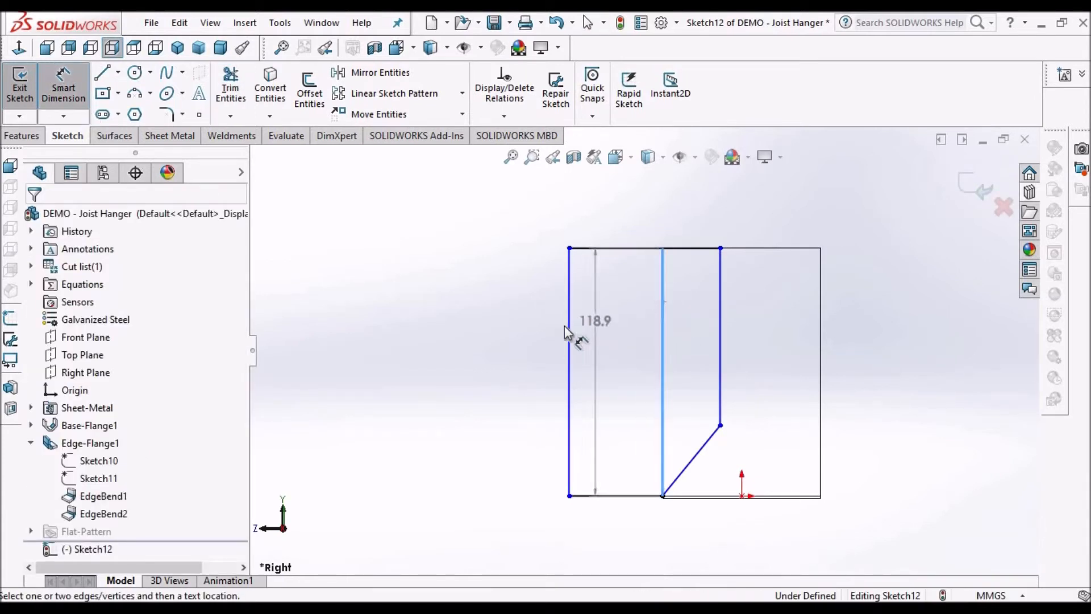
pyautogui.click(615, 207)
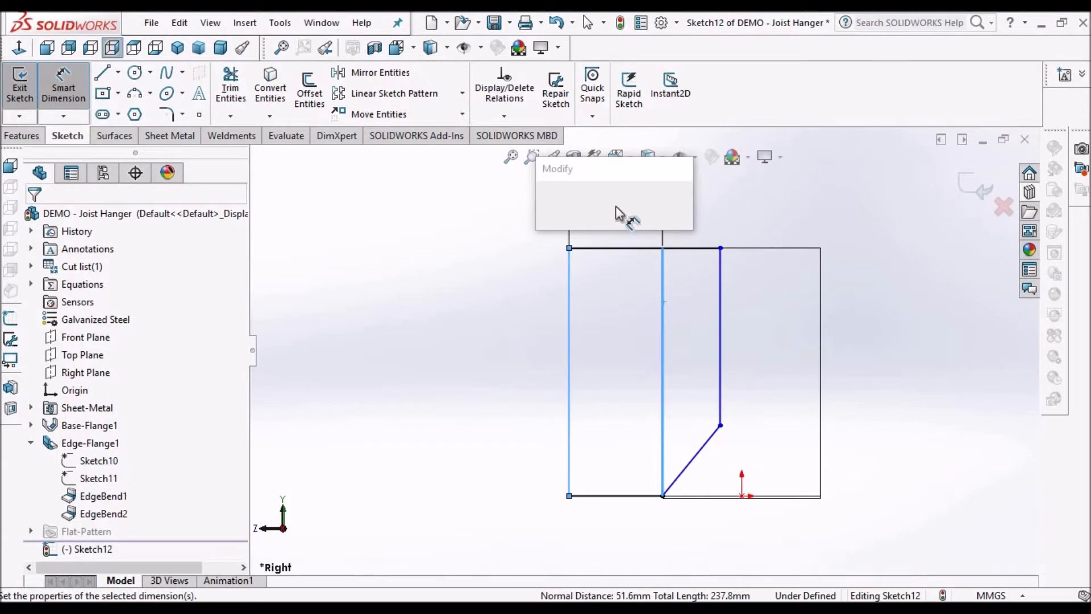
pyautogui.write('2')
pyautogui.press('Return')
pyautogui.press('Escape')
pyautogui.press('Escape')
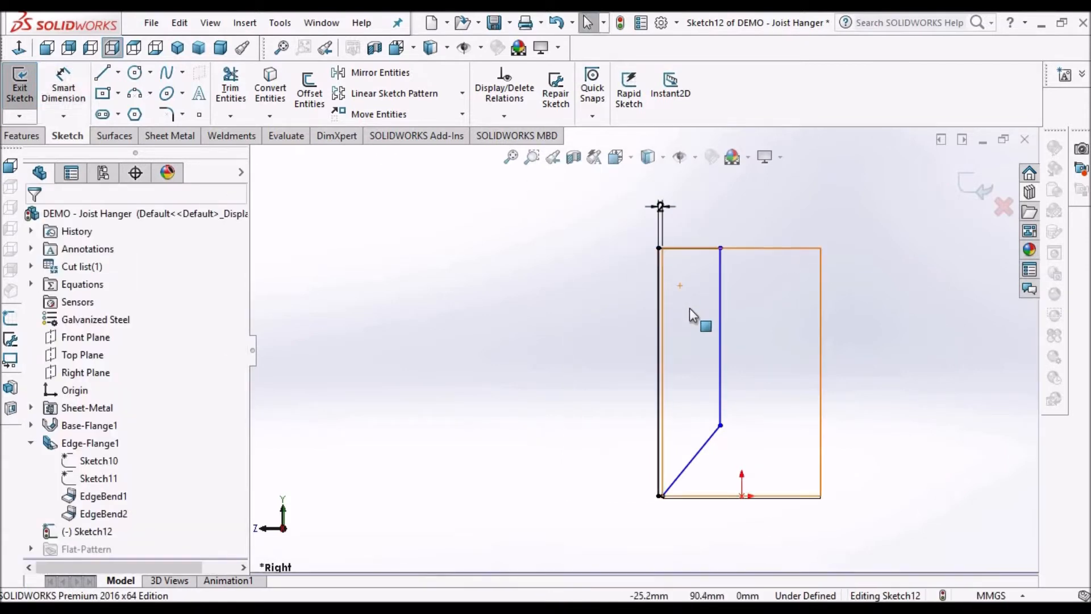
# - Dimension the profile's inner vertical line 35 mm from the flange's right edge
pyautogui.scroll(2, 795, 330)
pyautogui.scroll(-1, 799, 319)
pyautogui.click(63, 85)
pyautogui.scroll(-2, 717, 307)
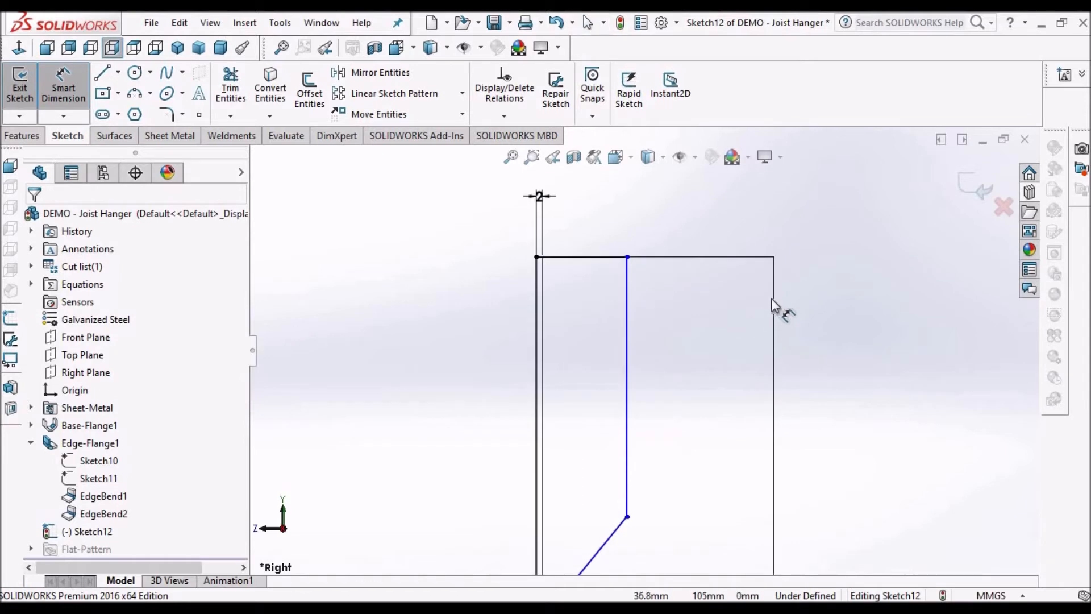
pyautogui.click(773, 299)
pyautogui.click(623, 315)
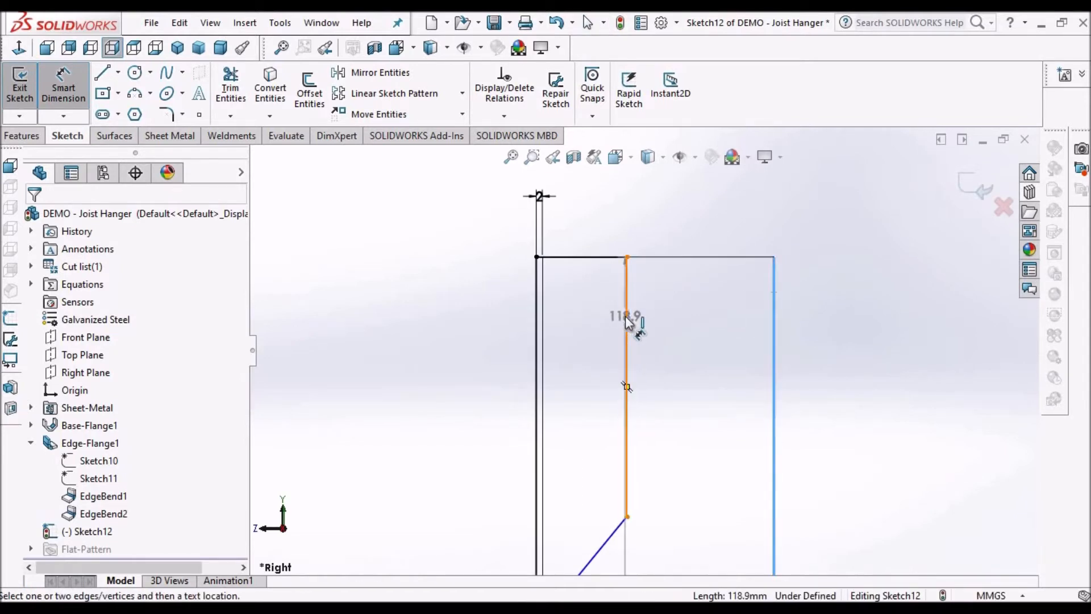
pyautogui.click(705, 216)
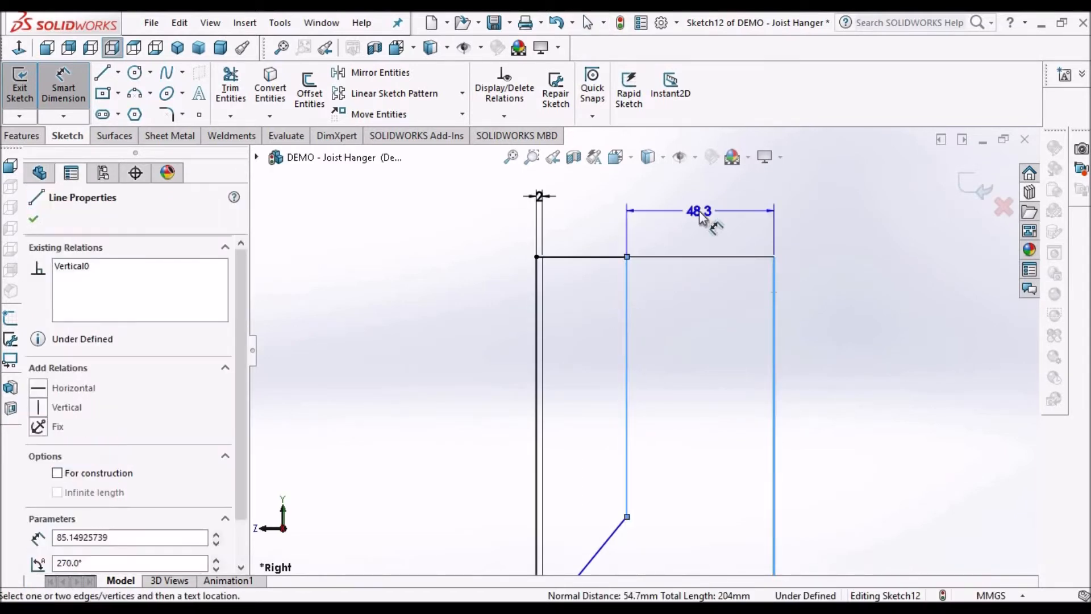
pyautogui.write('35')
pyautogui.press('Return')
pyautogui.click(35, 219)
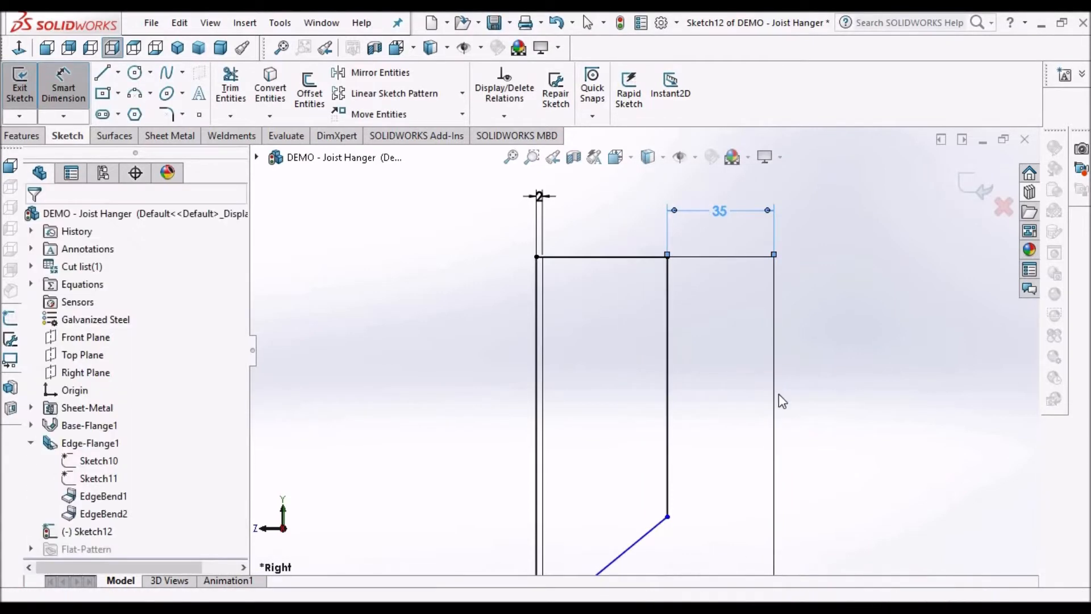
pyautogui.press('Escape')
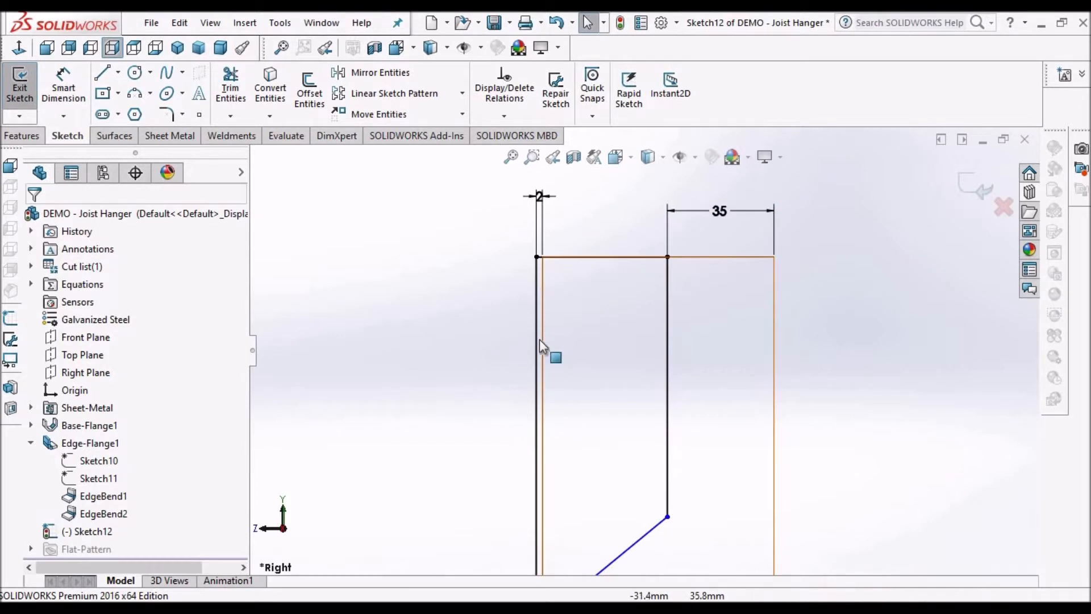
# - Dimension the slanted profile line at 45° to the flange's bottom edge
pyautogui.press('f')
pyautogui.scroll(-2, 697, 398)
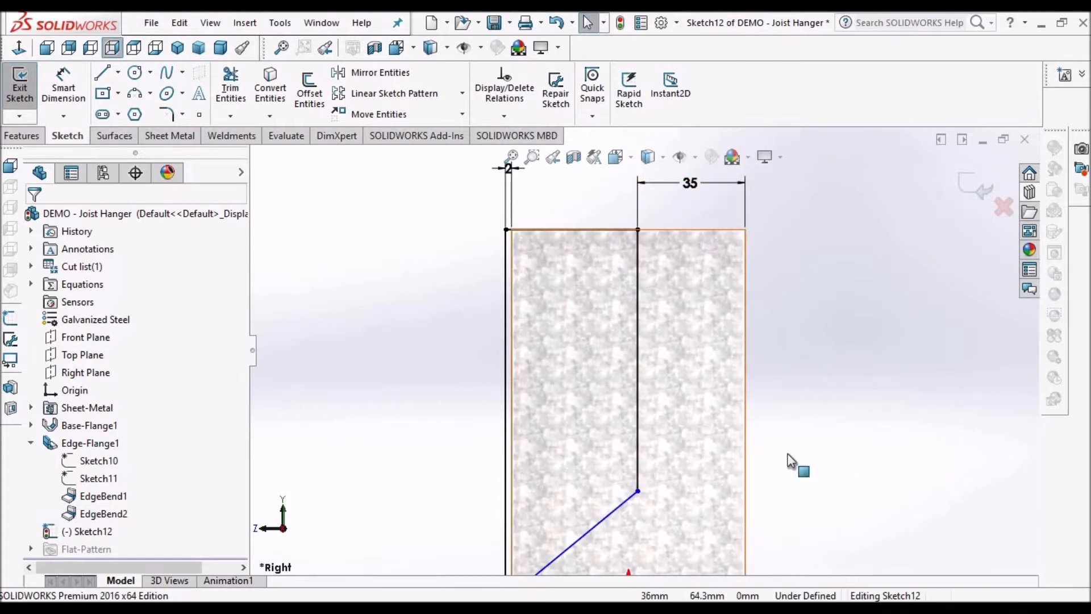
pyautogui.press('f')
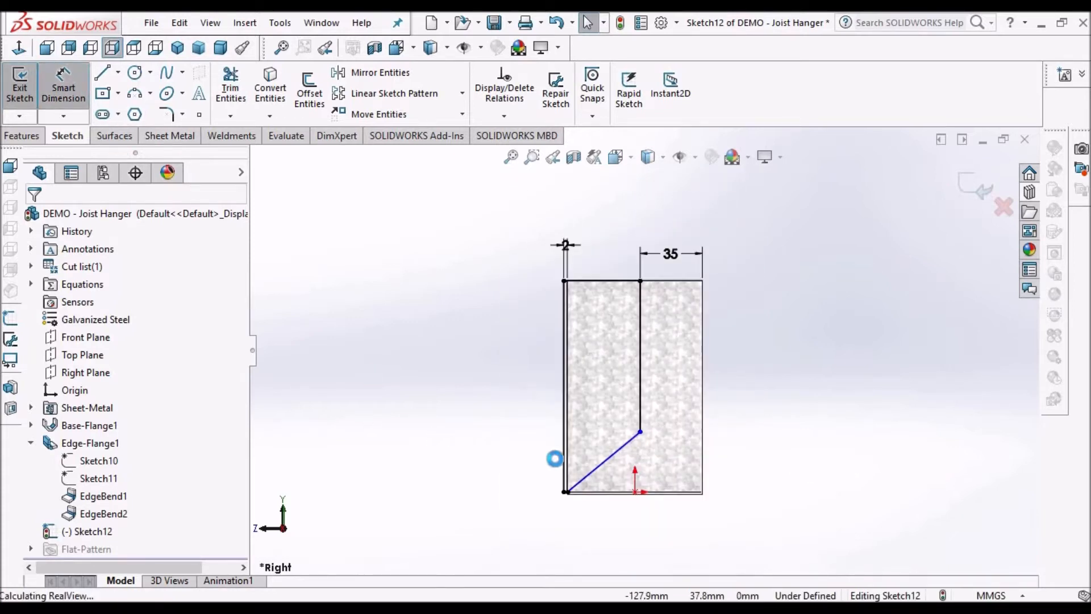
pyautogui.scroll(-2, 642, 471)
pyautogui.scroll(-1, 589, 490)
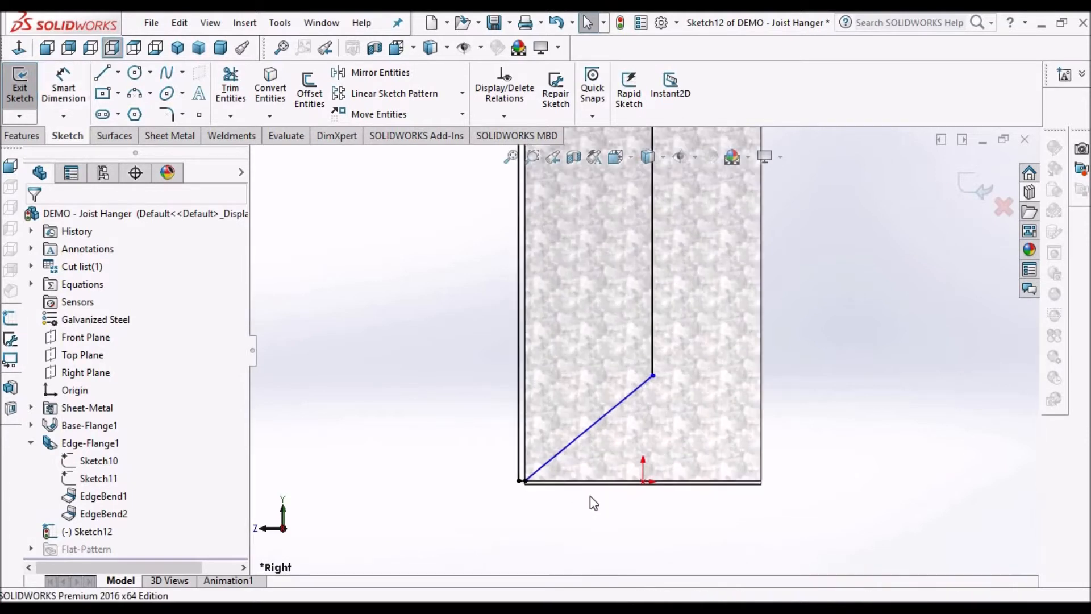
pyautogui.click(72, 102)
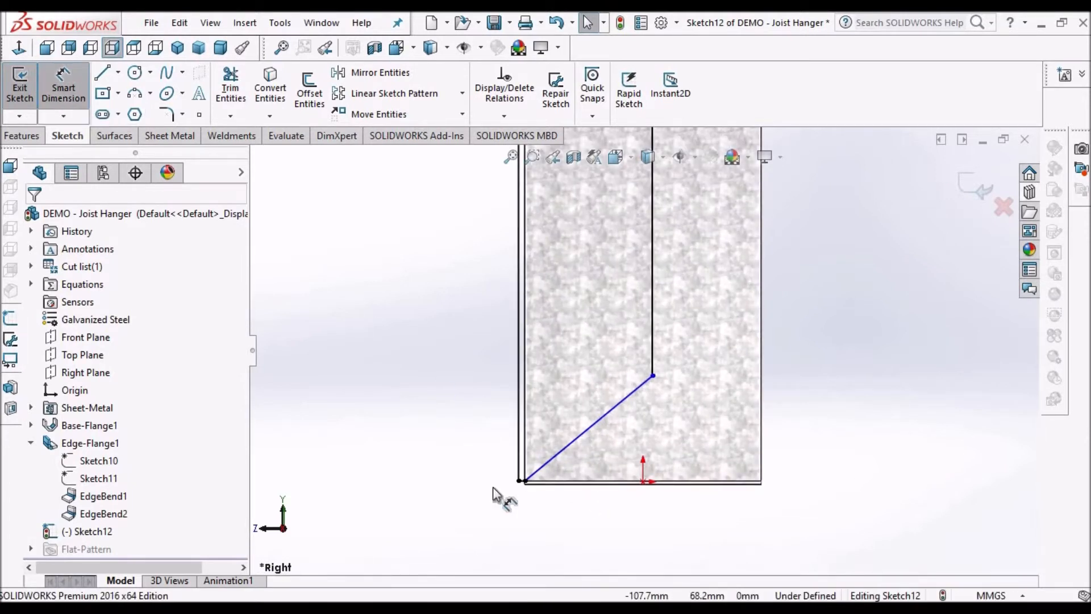
pyautogui.click(585, 484)
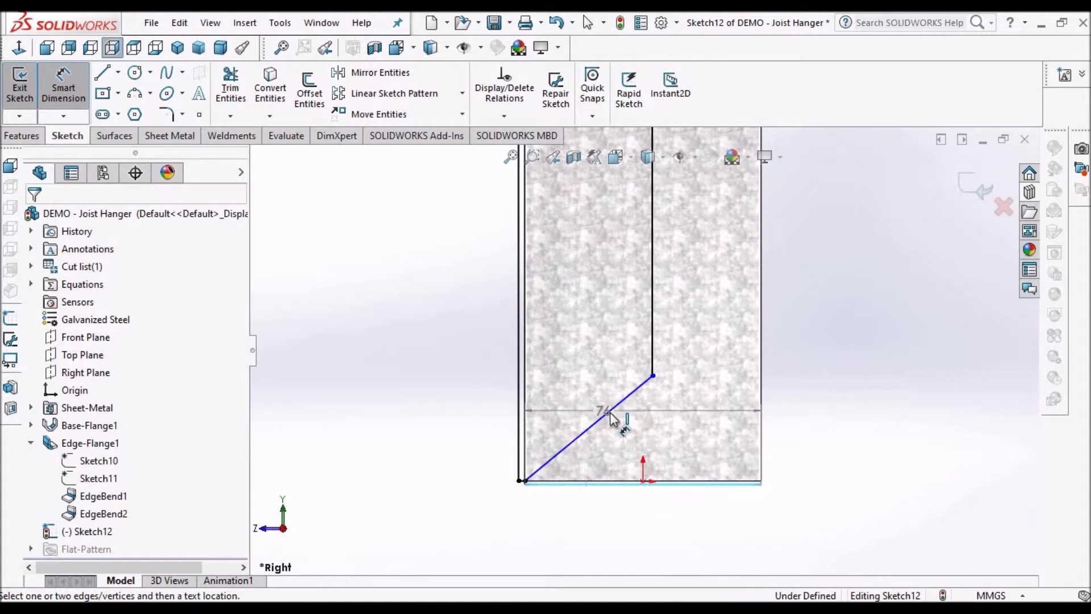
pyautogui.click(694, 424)
pyautogui.write('45')
pyautogui.press('Return')
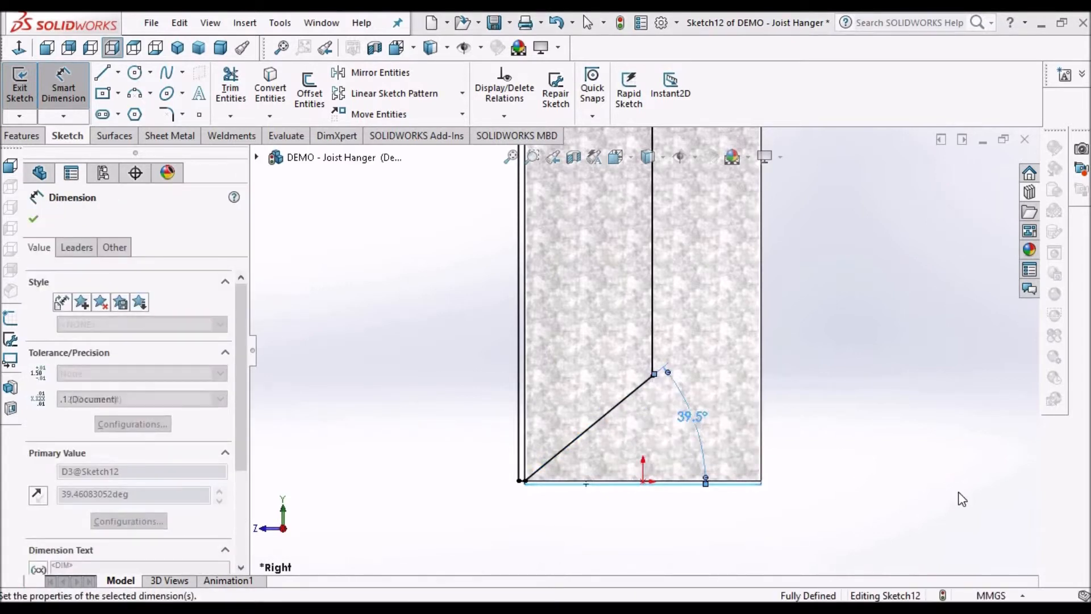
pyautogui.click(33, 219)
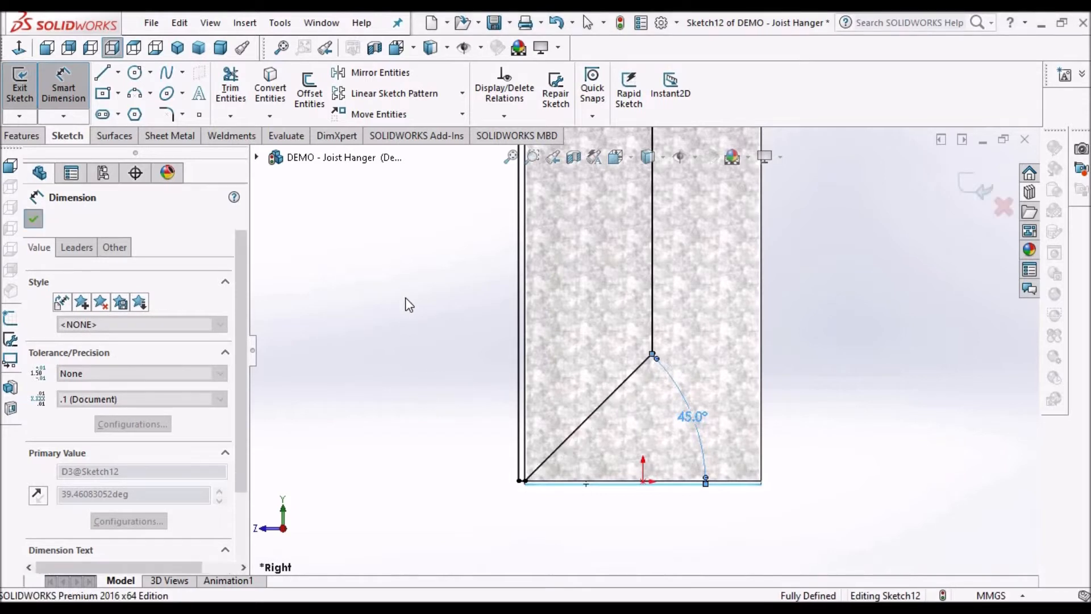
# - Cut the profile through both side flanges with a sheet metal Extruded Cut set to Through All - Both
pyautogui.scroll(4, 591, 265)
pyautogui.moveTo(632, 289)
pyautogui.mouseDown(button='middle')
pyautogui.moveTo(692, 329)
pyautogui.moveTo(667, 346)
pyautogui.moveTo(670, 365)
pyautogui.mouseUp(button='middle')
pyautogui.press('Escape')
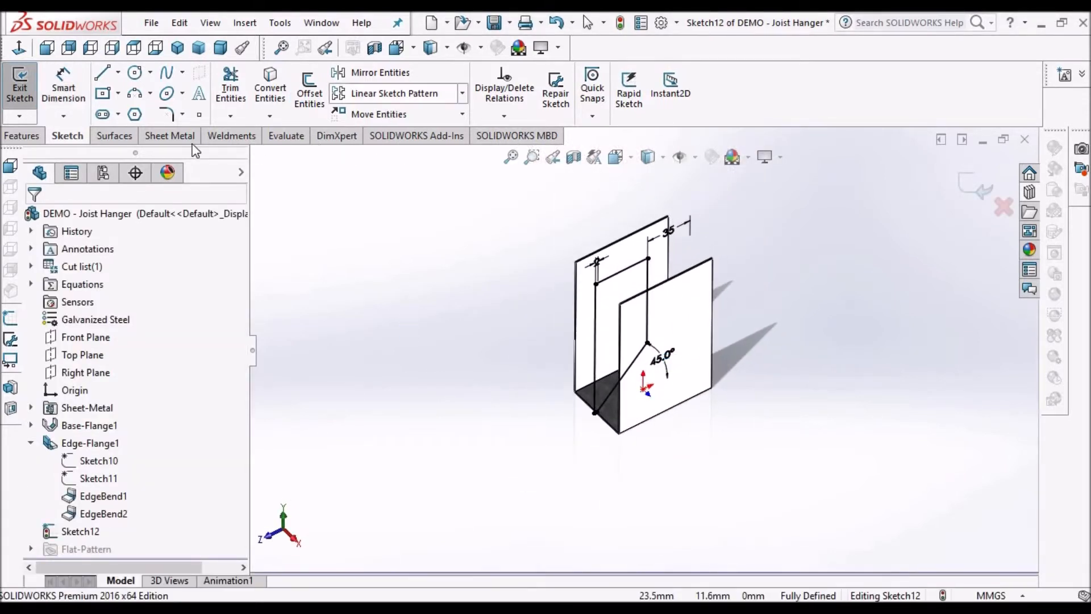
pyautogui.click(178, 136)
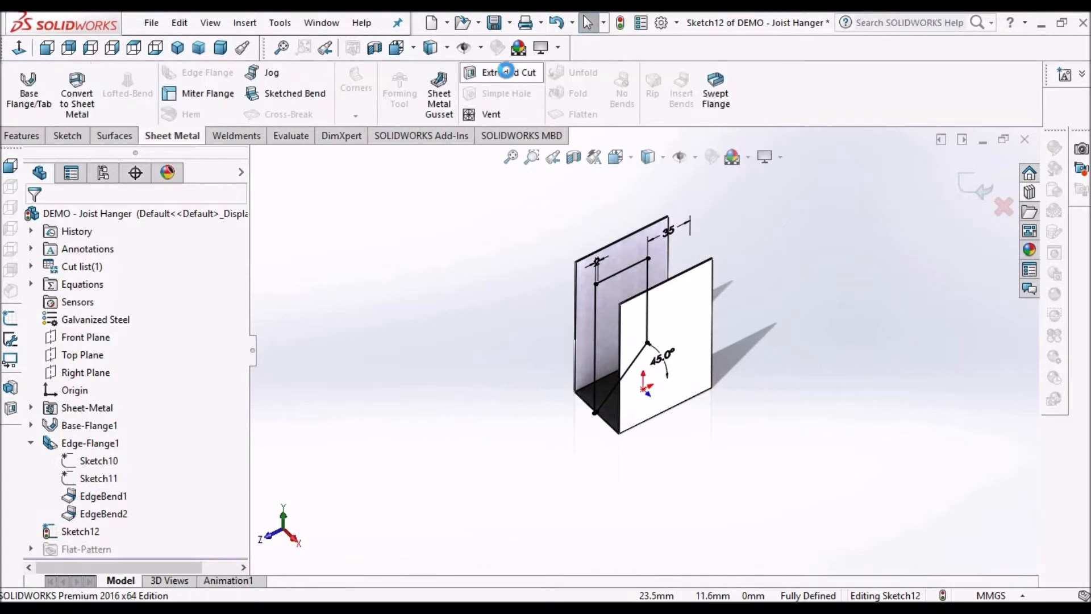
pyautogui.click(507, 71)
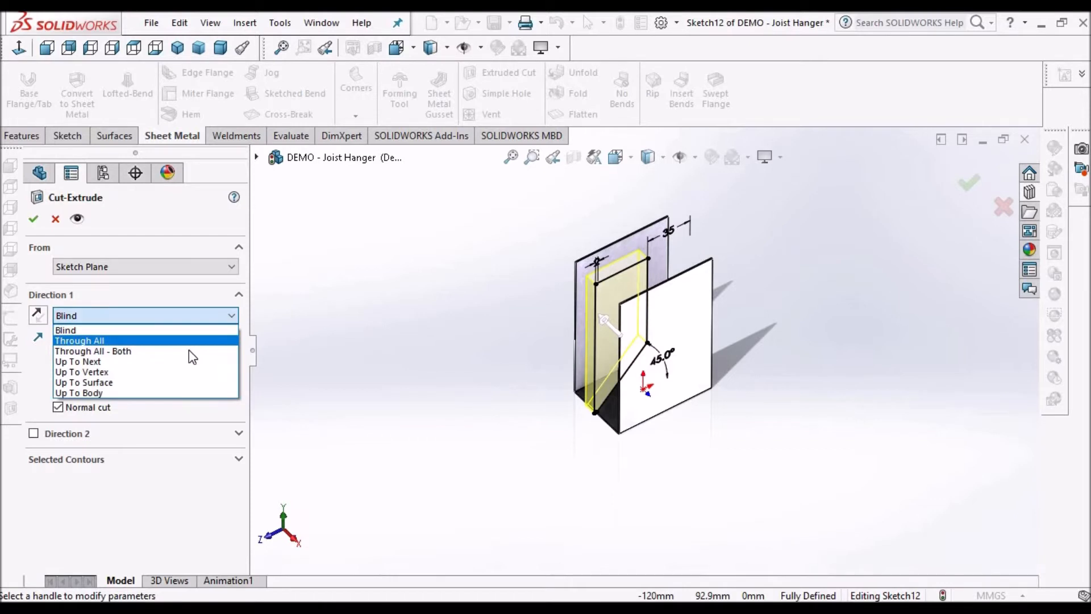
pyautogui.click(188, 350)
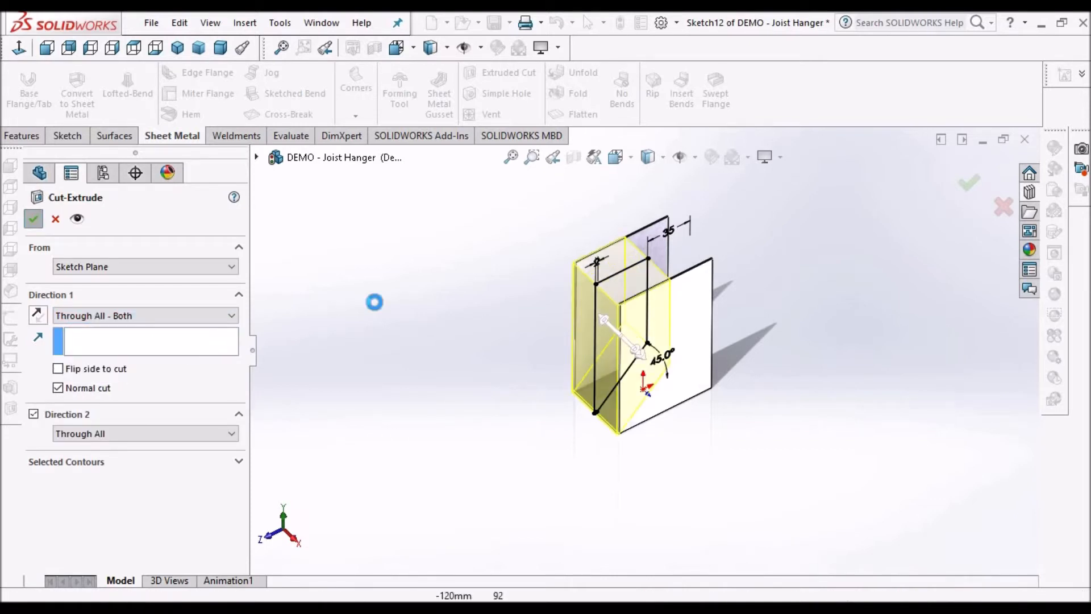
pyautogui.press('Return')
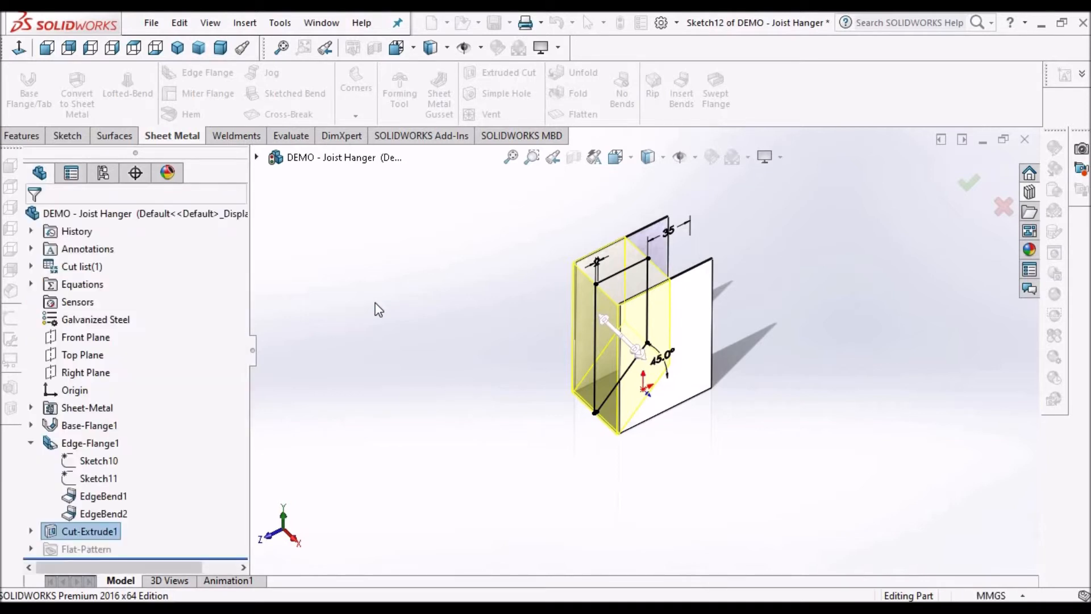
# - Examine the cut side flanges from several angles and compare them with the finished hanger in the reference PDF
pyautogui.scroll(-2, 702, 347)
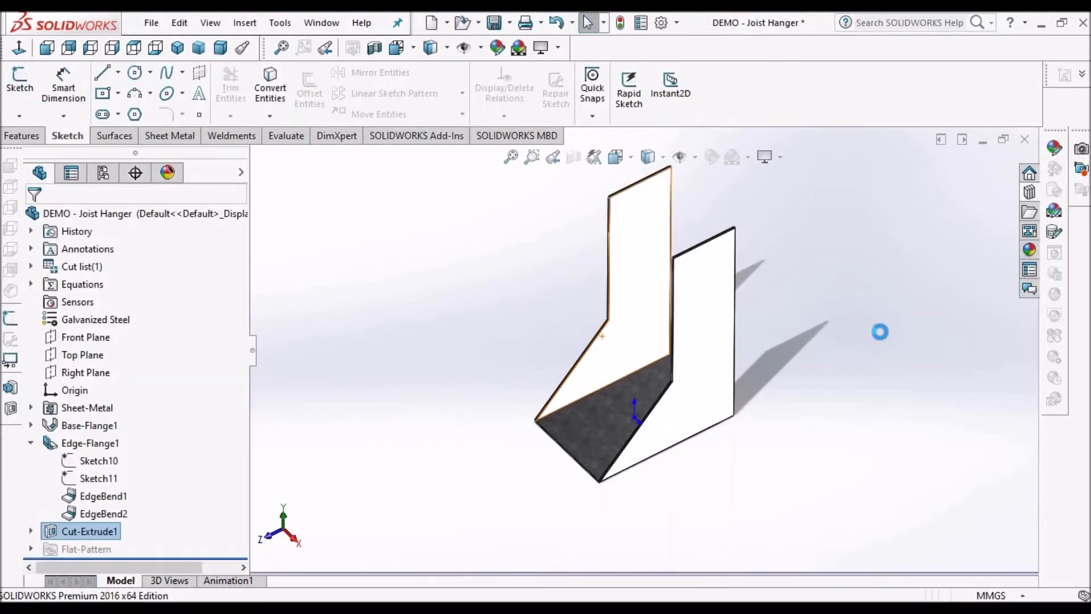
pyautogui.moveTo(904, 349); pyautogui.dragTo(692, 487, button='middle')
pyautogui.click(220, 49)
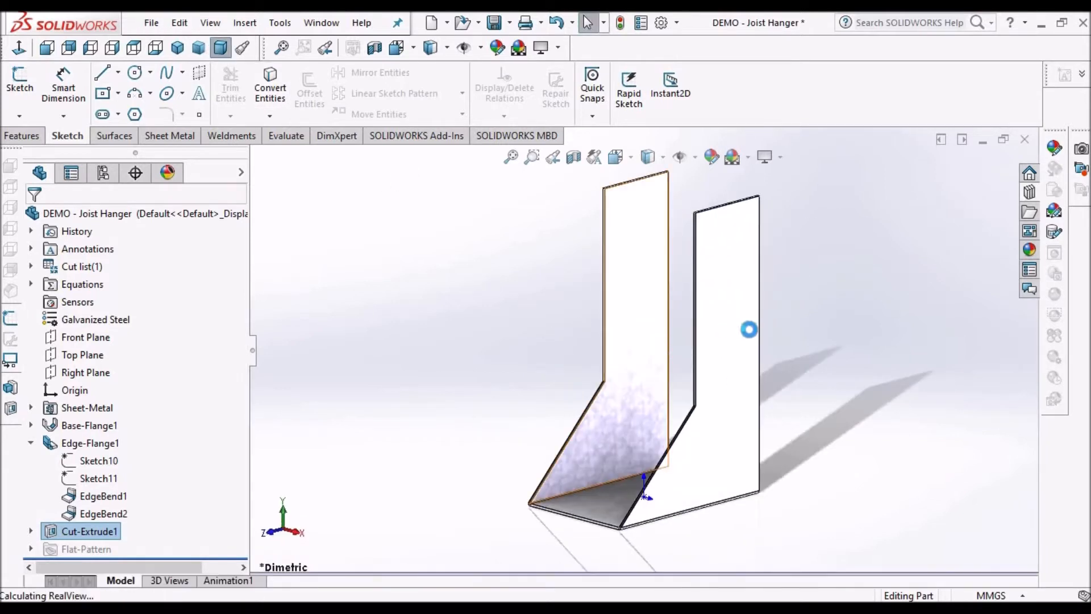
pyautogui.moveTo(748, 330); pyautogui.dragTo(557, 382, button='middle')
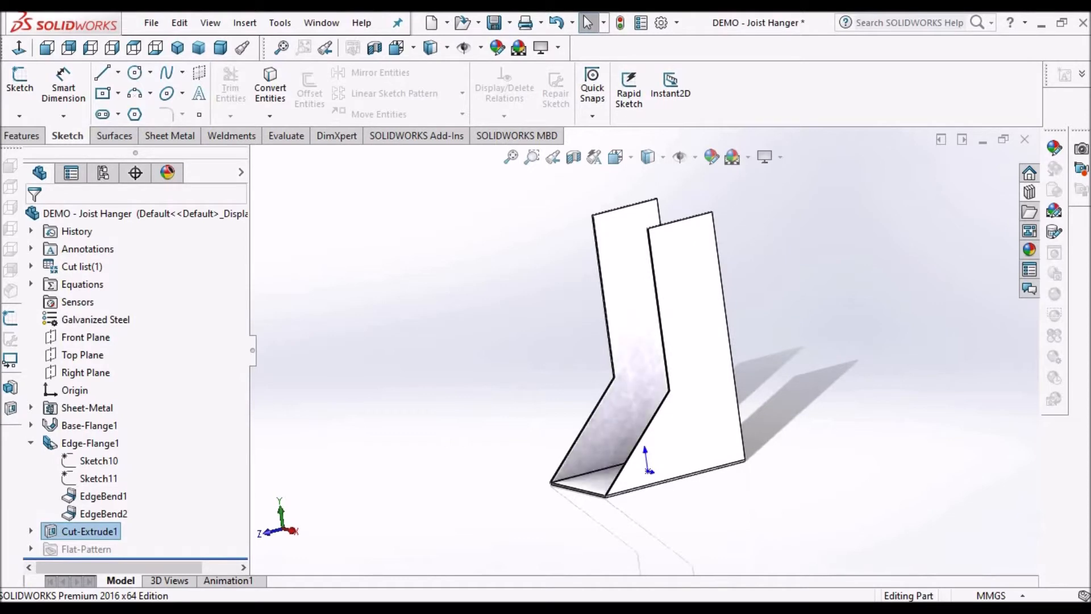
pyautogui.hotkey('alt', 'Tab')
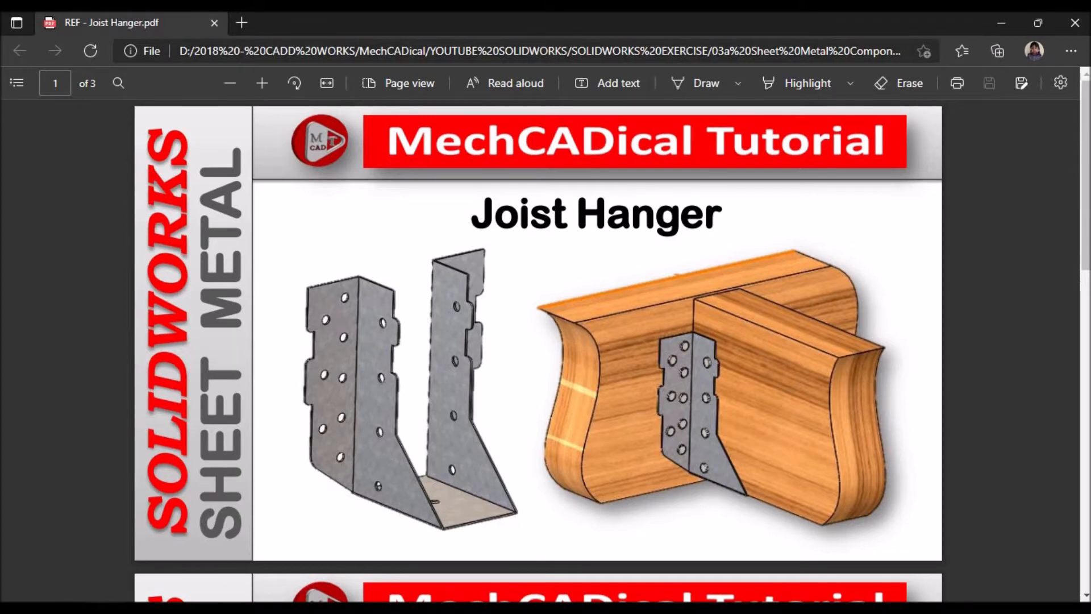
pyautogui.hotkey('alt', 'Tab')
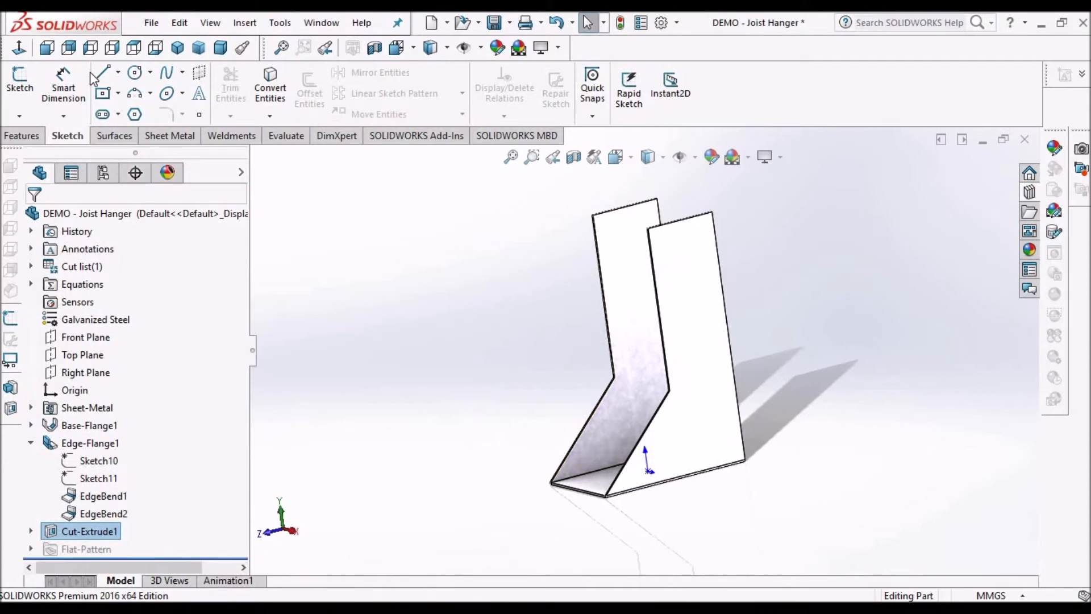
# - Add outward 90° edge flanges about 72 mm long along the rear vertical edges of both side flanges
pyautogui.click(166, 136)
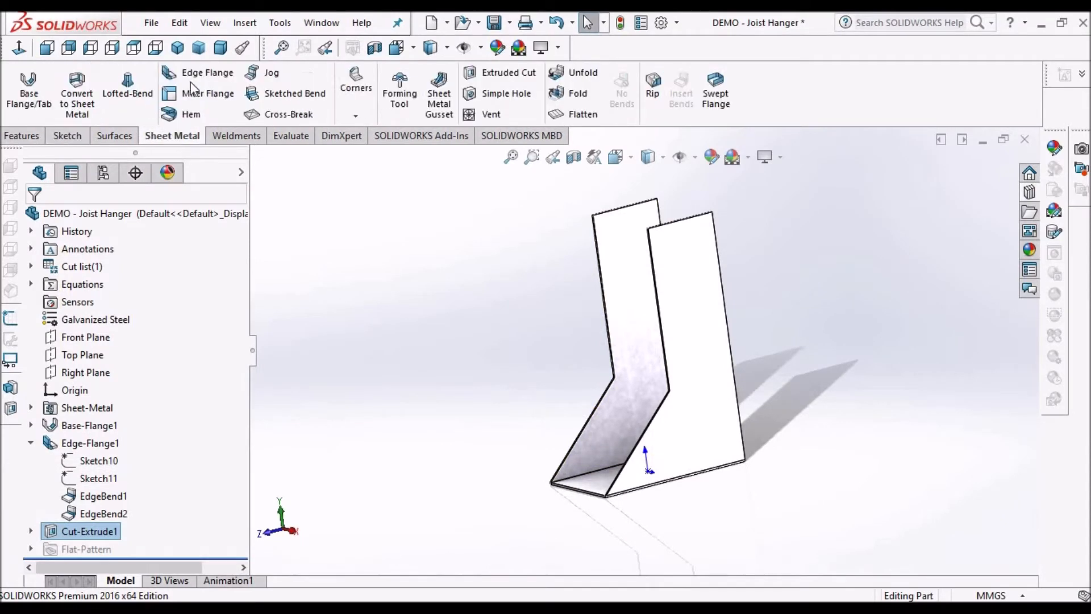
pyautogui.click(197, 72)
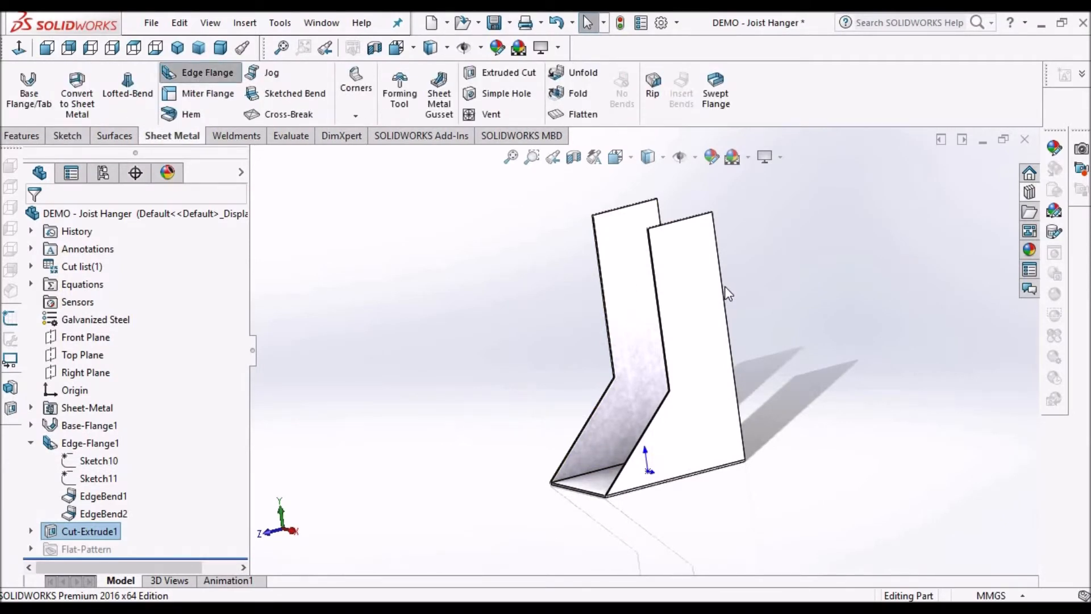
pyautogui.moveTo(725, 288); pyautogui.dragTo(715, 340, button='middle')
pyautogui.scroll(-4, 714, 340)
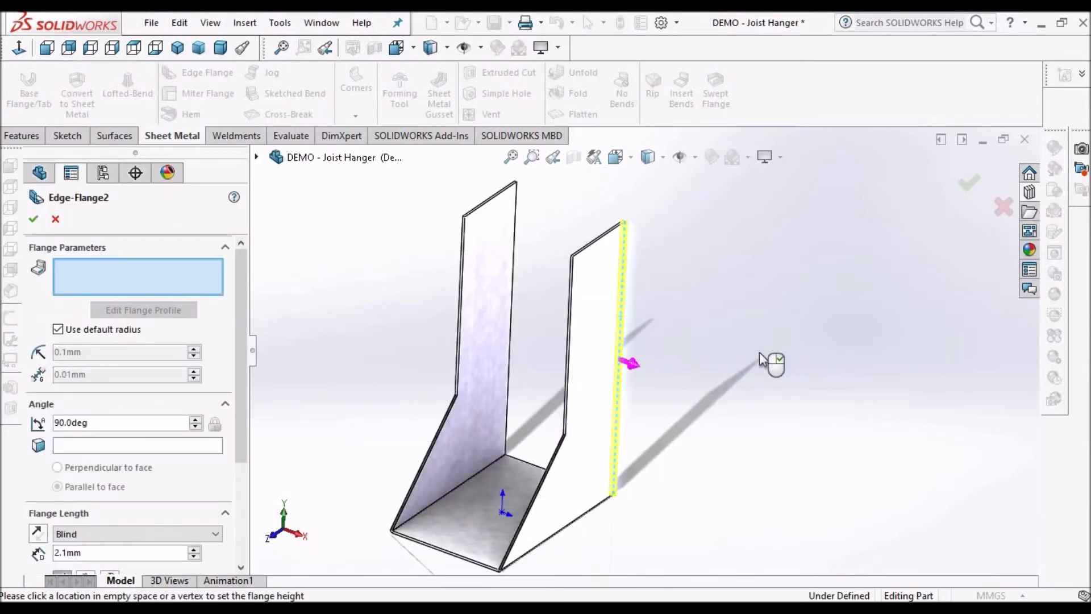
pyautogui.moveTo(456, 312); pyautogui.dragTo(487, 304, button='middle')
pyautogui.scroll(-3, 486, 304)
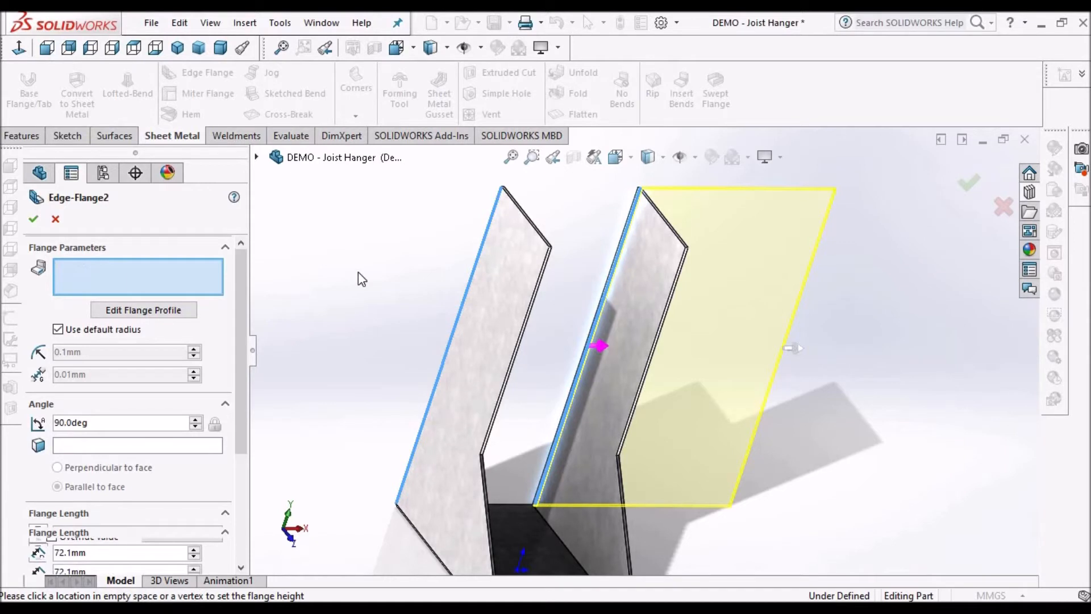
pyautogui.scroll(1, 359, 273)
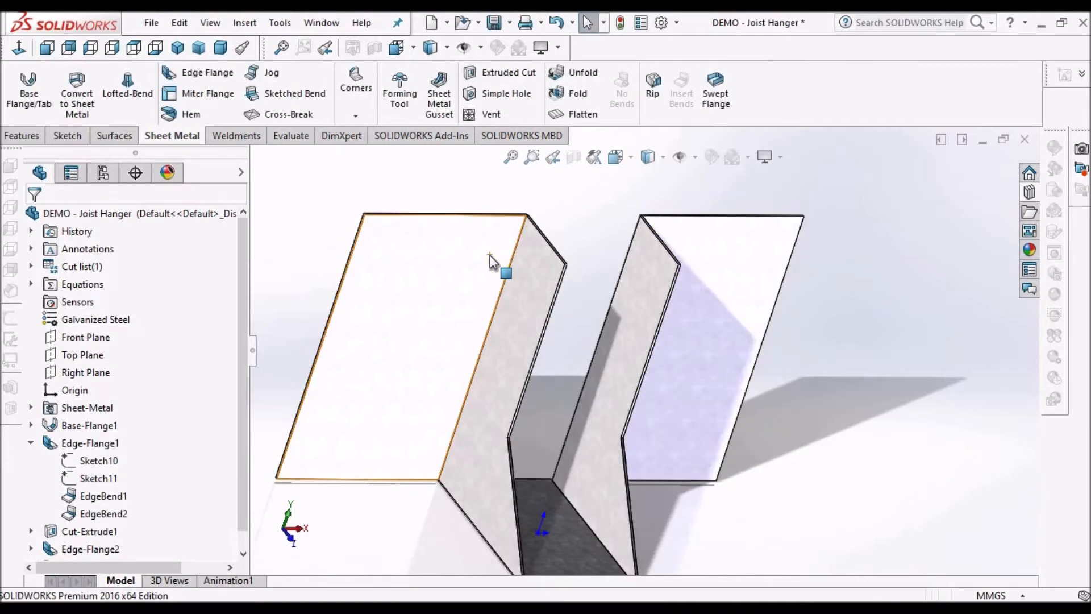
# - Open Sketch17, the first profile sketch of Edge-Flange2, for editing and view it normal to its plane
pyautogui.scroll(5, 557, 263)
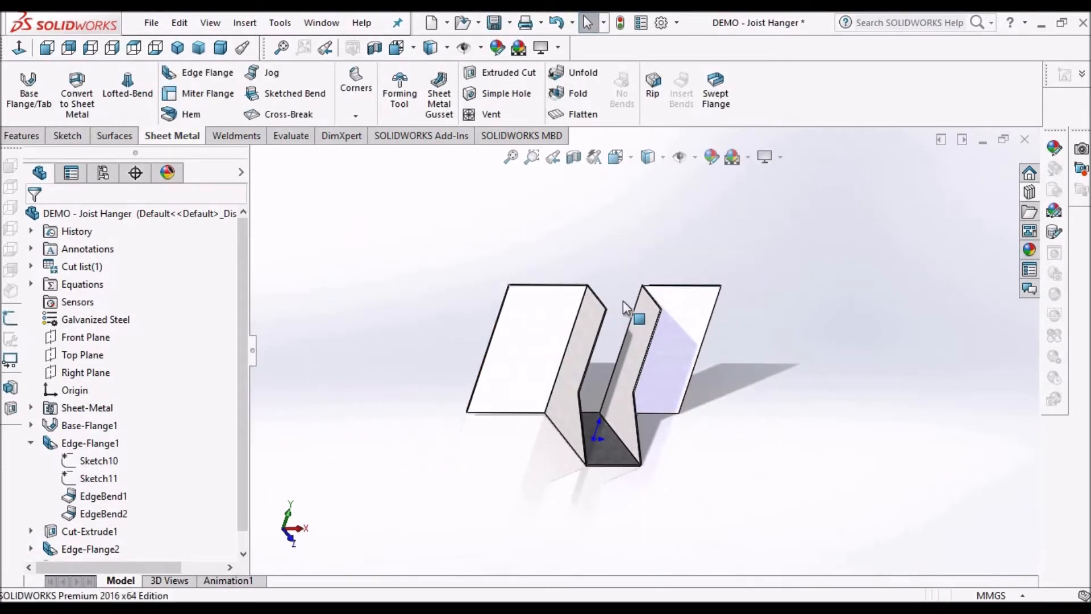
pyautogui.moveTo(594, 291); pyautogui.dragTo(514, 251, button='middle')
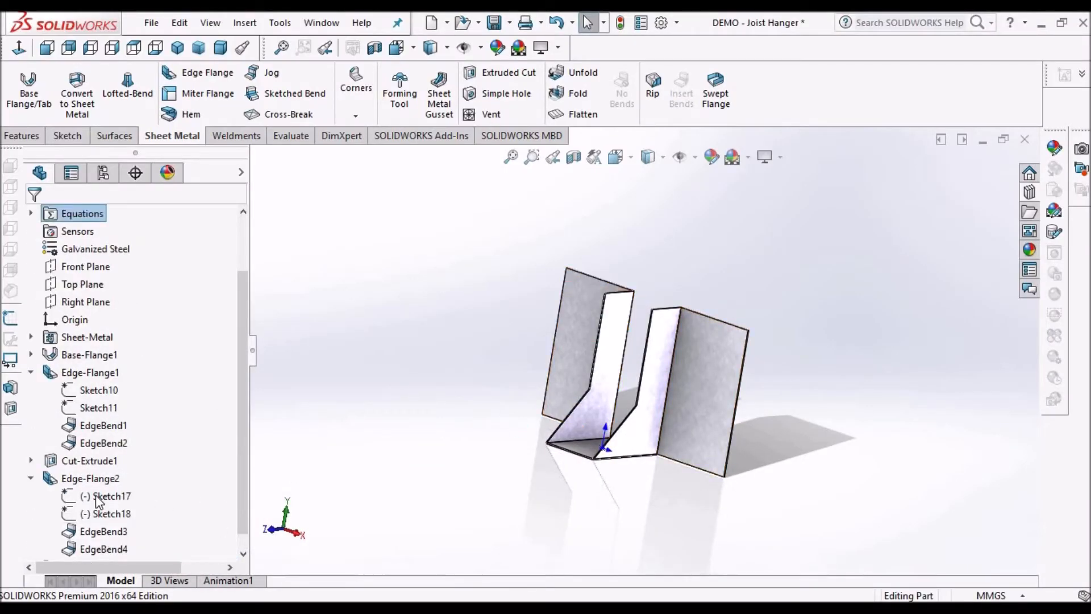
pyautogui.click(97, 497)
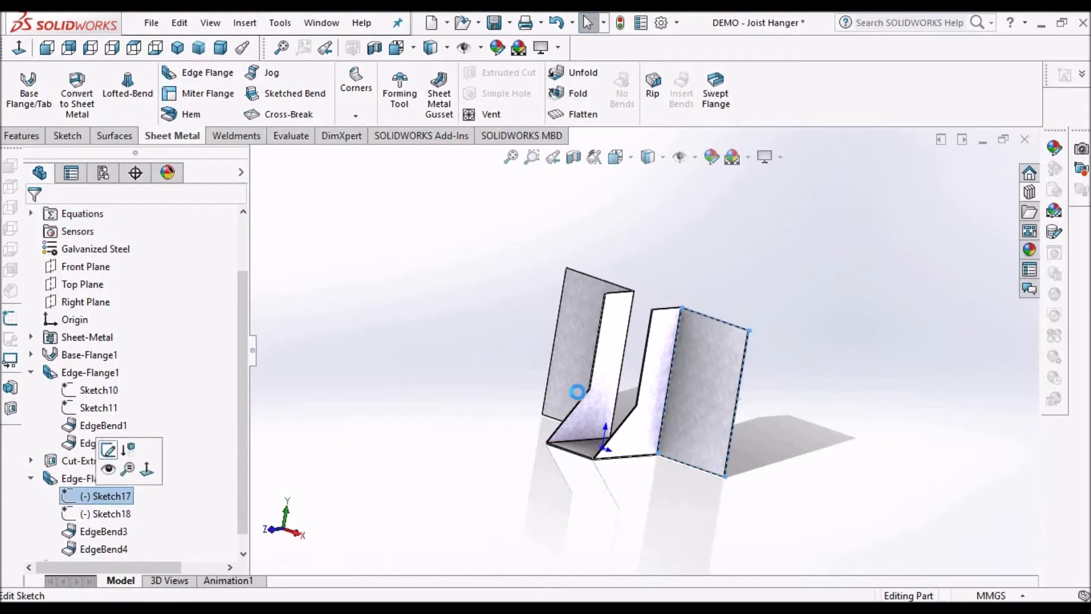
pyautogui.click(107, 456)
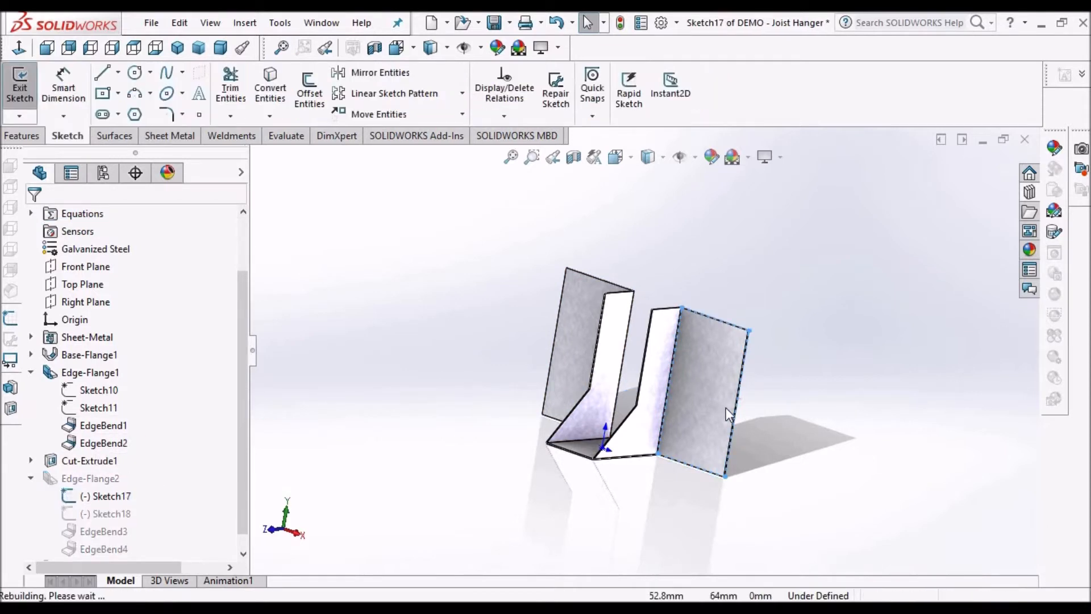
pyautogui.click(19, 48)
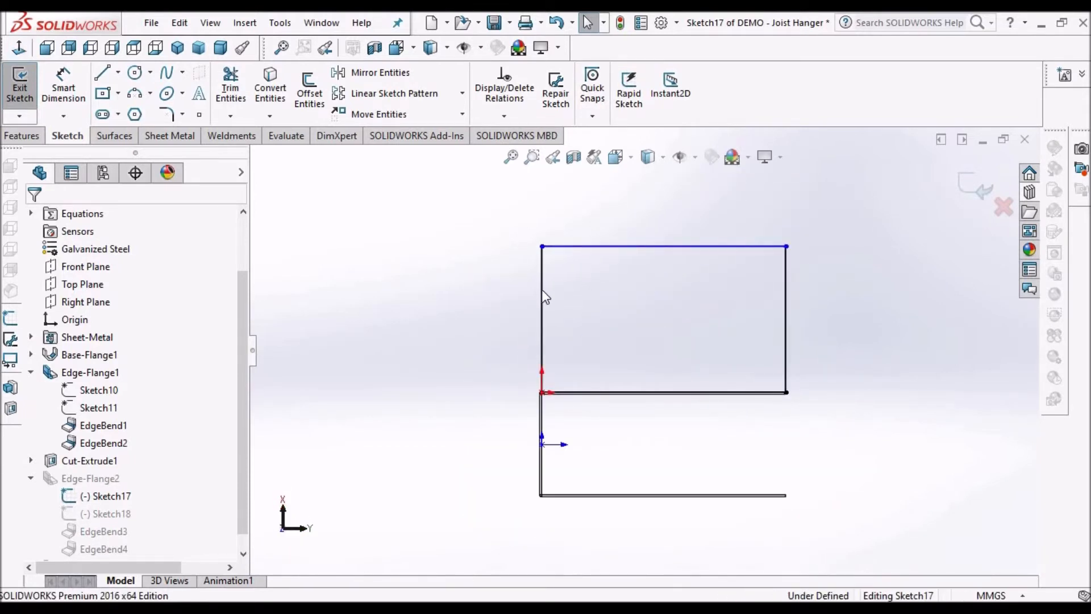
# - Delete the vertical relation of the profile's left line and slant it by moving its free corner to about X 39.4, Y 61.7 mm
pyautogui.click(542, 296)
pyautogui.rightClick(73, 268)
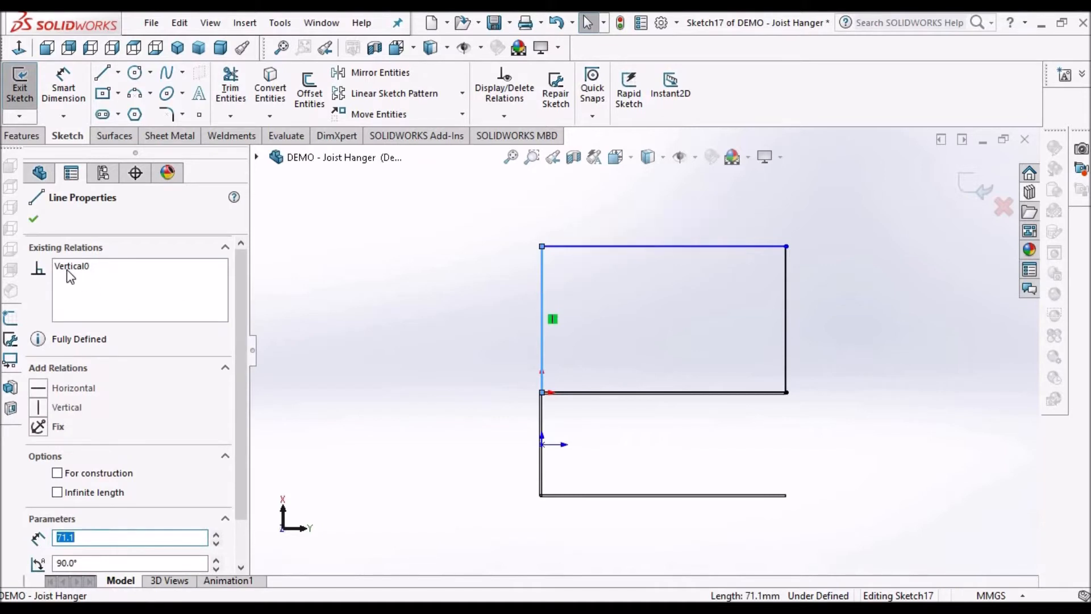
pyautogui.click(91, 282)
pyautogui.scroll(-2, 551, 256)
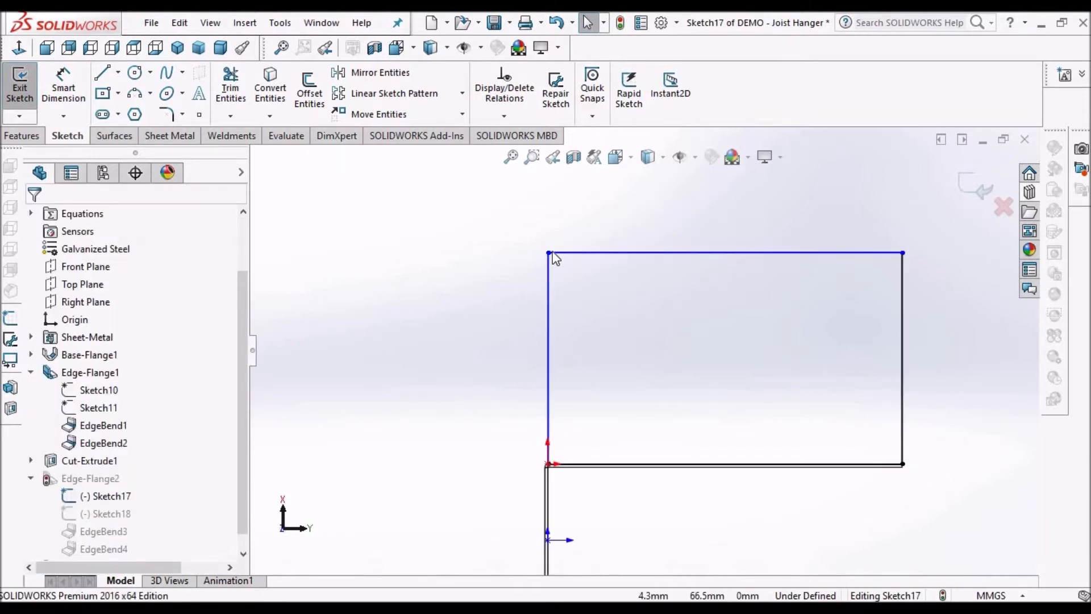
pyautogui.moveTo(549, 251); pyautogui.dragTo(666, 280)
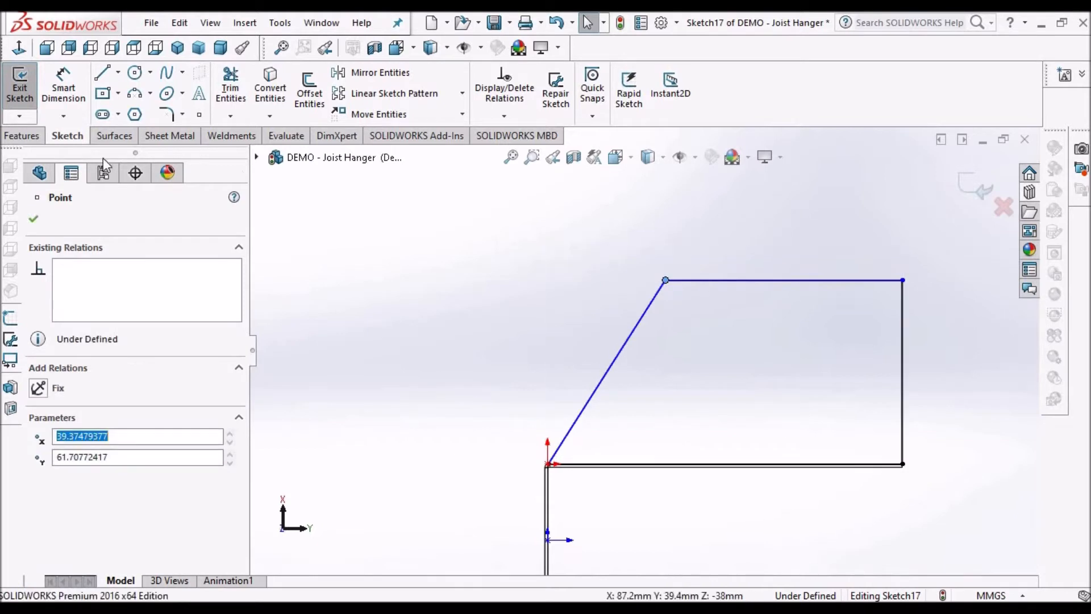
# - Dimension the angle between the profile's base line and its slanted line in Sketch17 as 55°
pyautogui.click(71, 83)
pyautogui.click(636, 467)
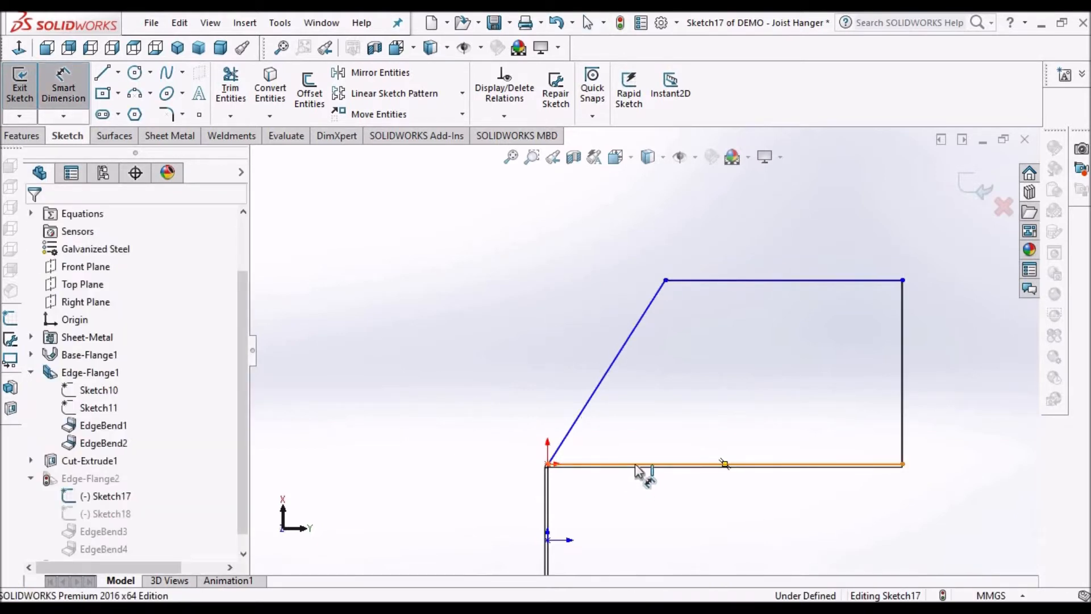
pyautogui.click(609, 376)
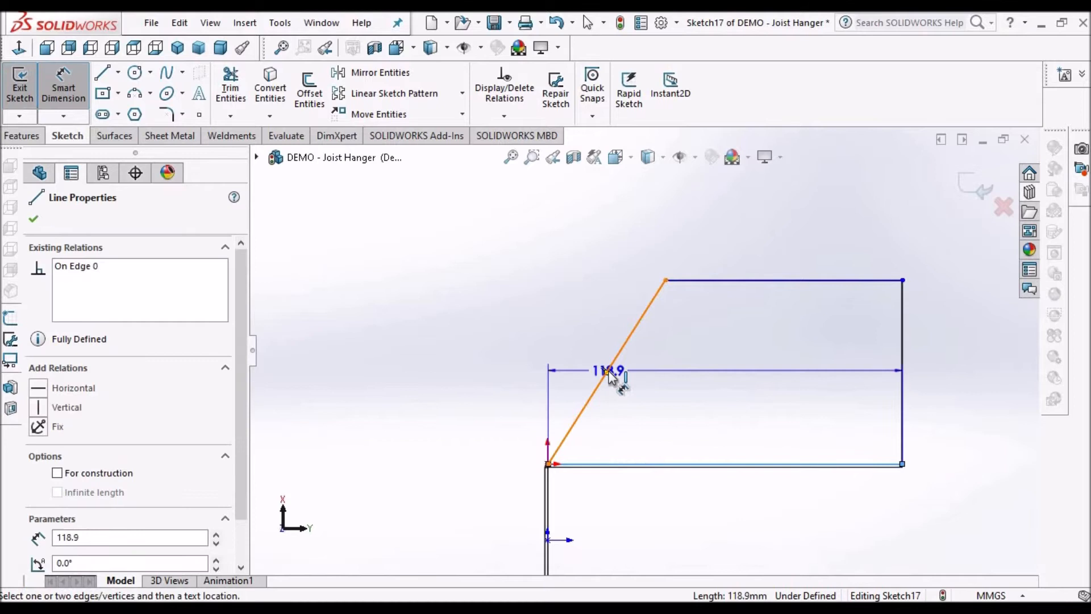
pyautogui.click(676, 390)
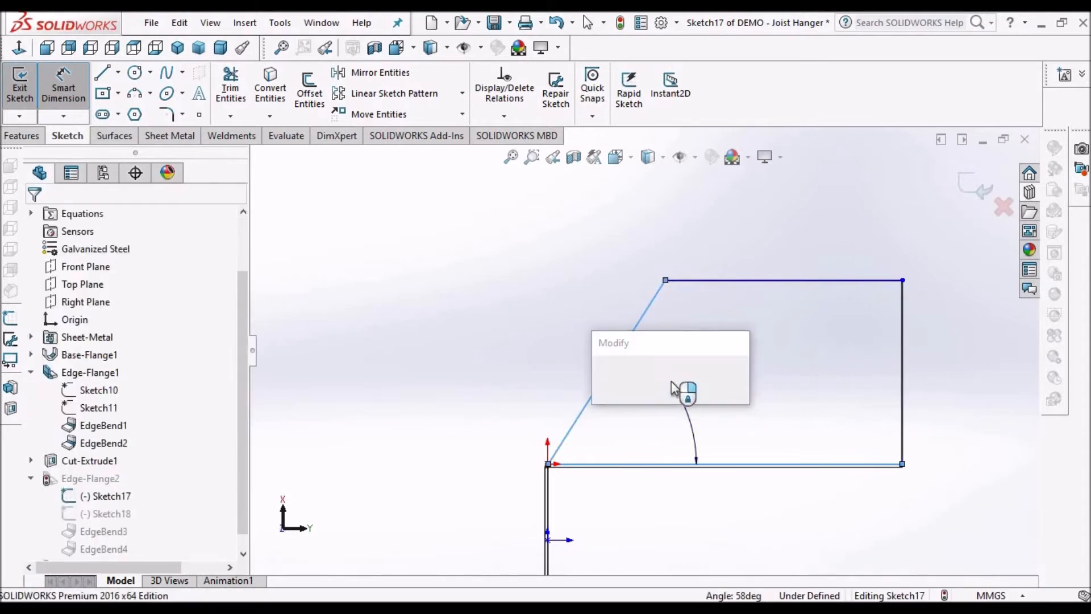
pyautogui.write('55')
pyautogui.press('Return')
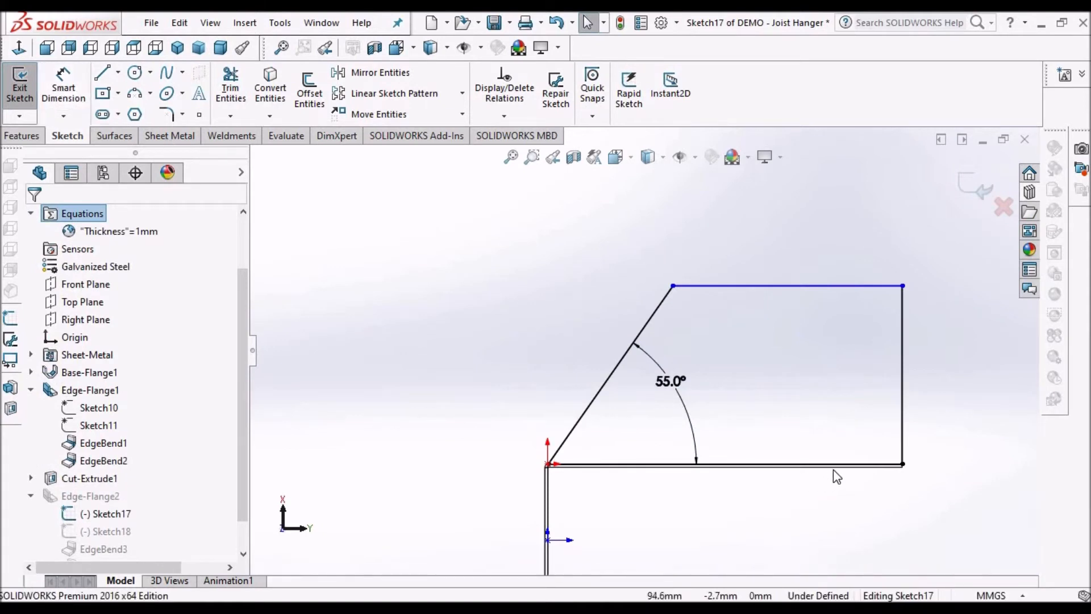
# - Dimension the profile's free long line from the side flange's outer edge, making its straight end line 34 mm long, and exit Sketch17
pyautogui.scroll(-4, 846, 469)
pyautogui.keyDown('ctrl'); pyautogui.moveTo(858, 452); pyautogui.dragTo(754, 518, button='middle'); pyautogui.keyUp('ctrl')
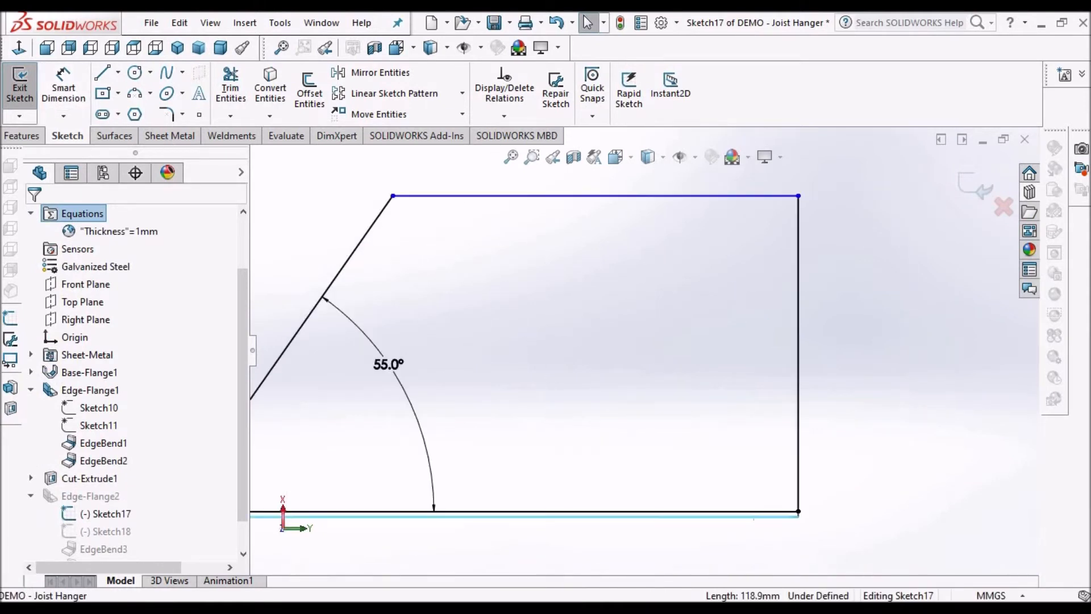
pyautogui.press('d')
pyautogui.click(759, 196)
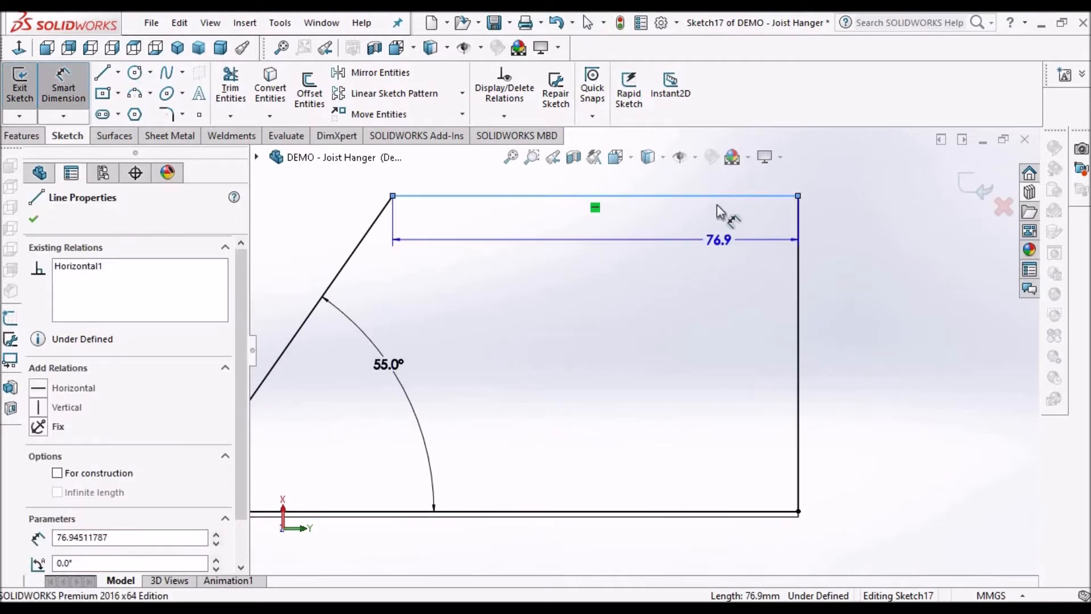
pyautogui.scroll(-3, 738, 511)
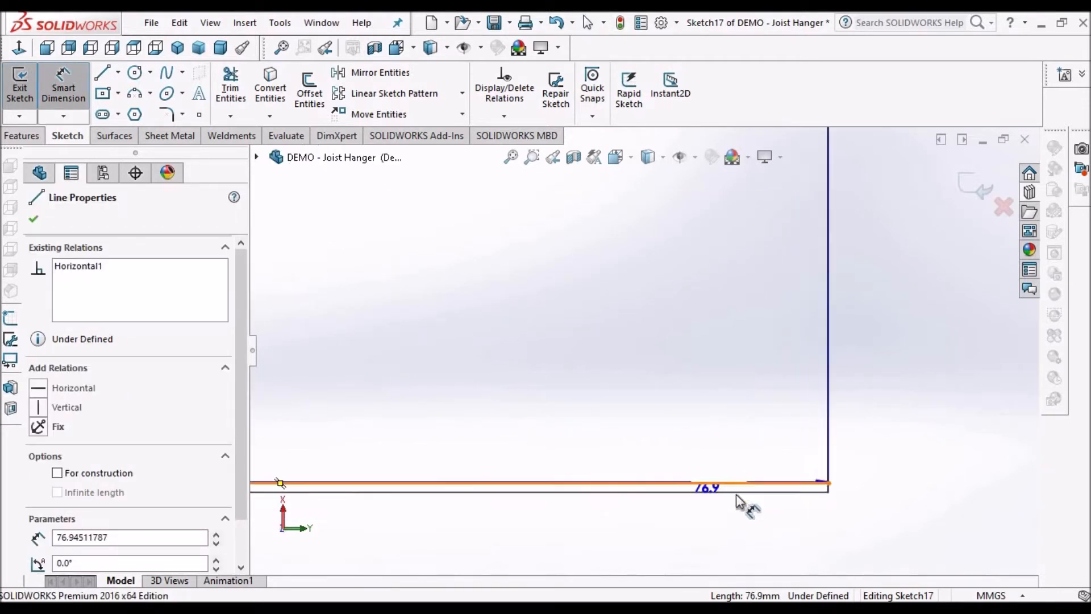
pyautogui.click(739, 480)
pyautogui.scroll(4, 897, 362)
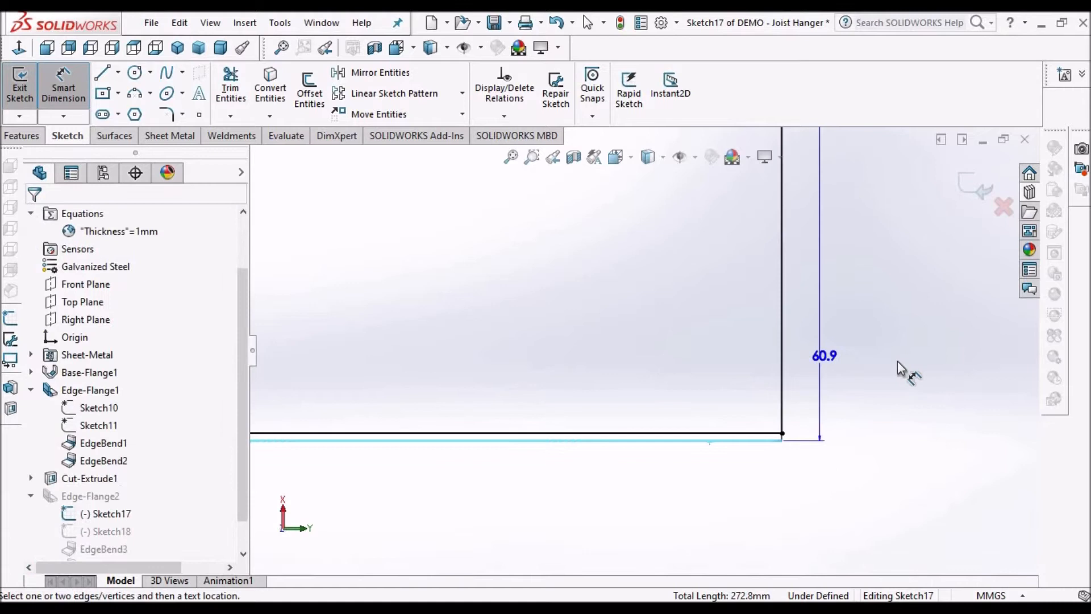
pyautogui.scroll(3, 773, 292)
pyautogui.scroll(-3, 759, 290)
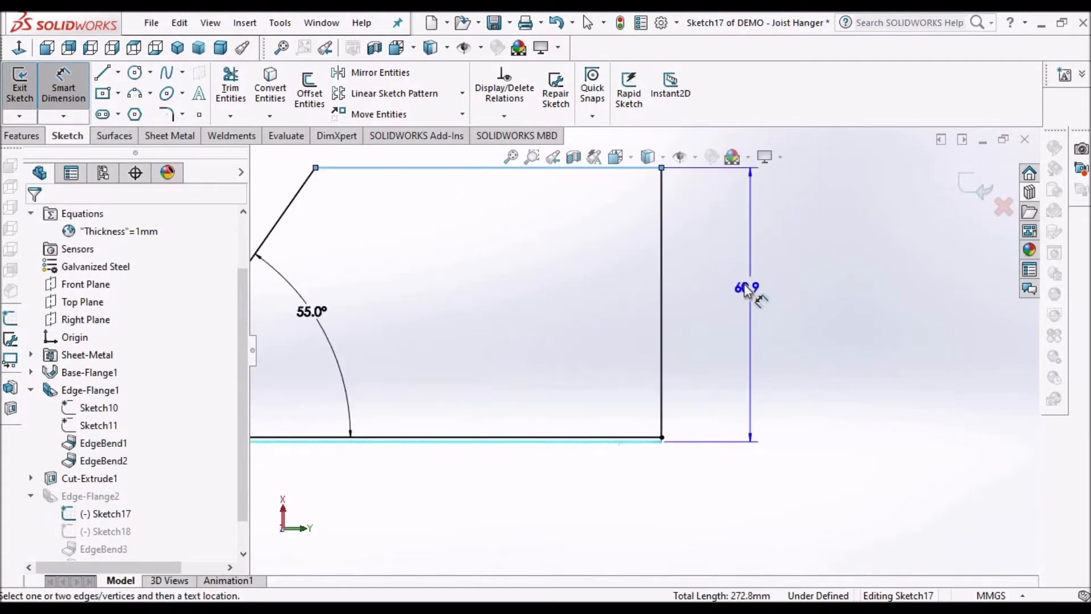
pyautogui.click(746, 288)
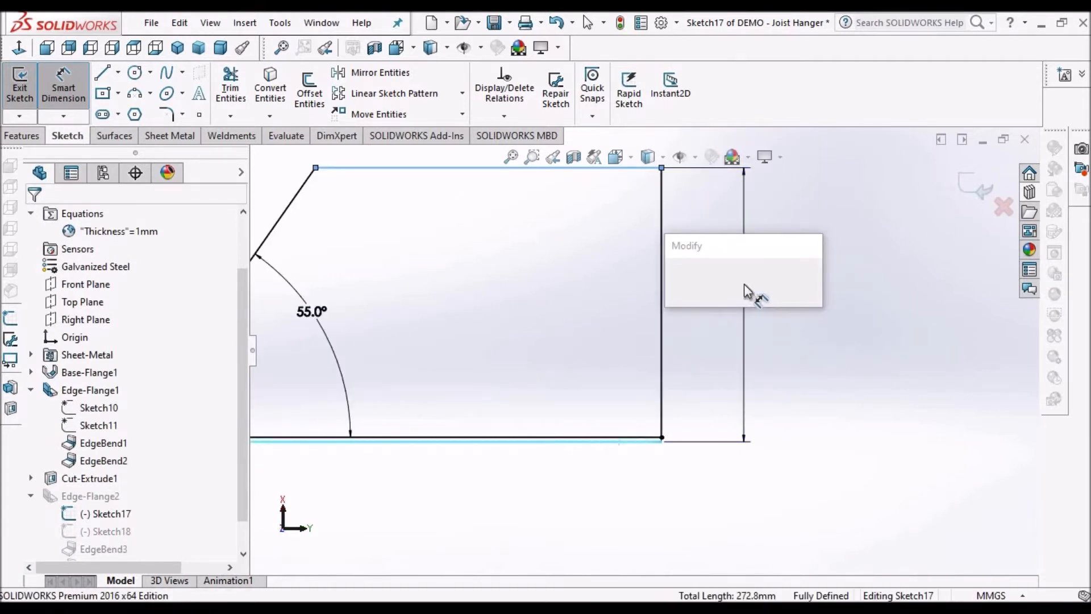
pyautogui.press('Return')
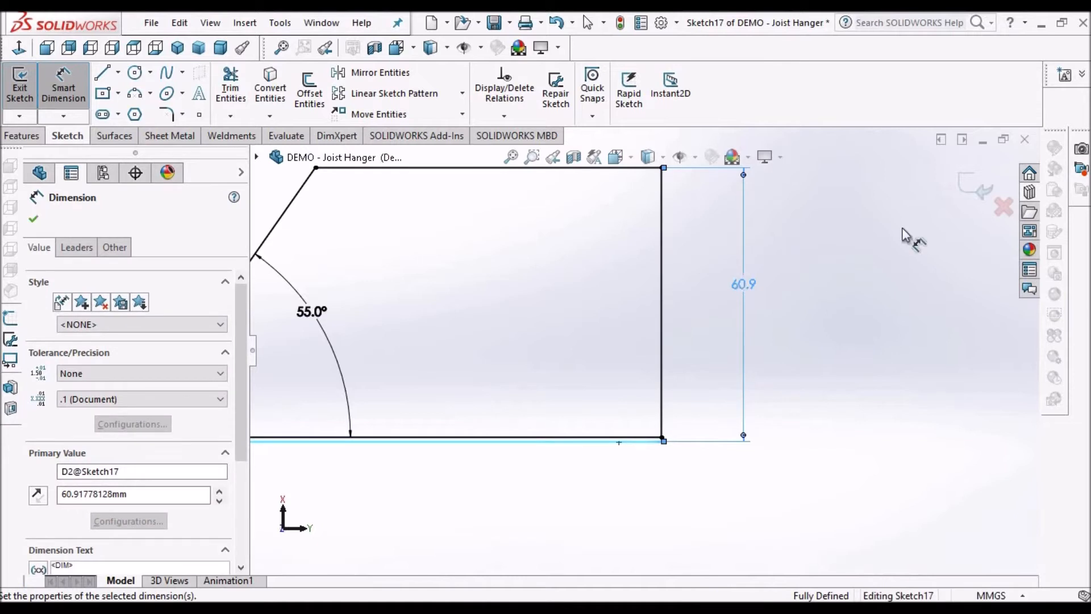
pyautogui.scroll(3, 828, 306)
pyautogui.click(961, 186)
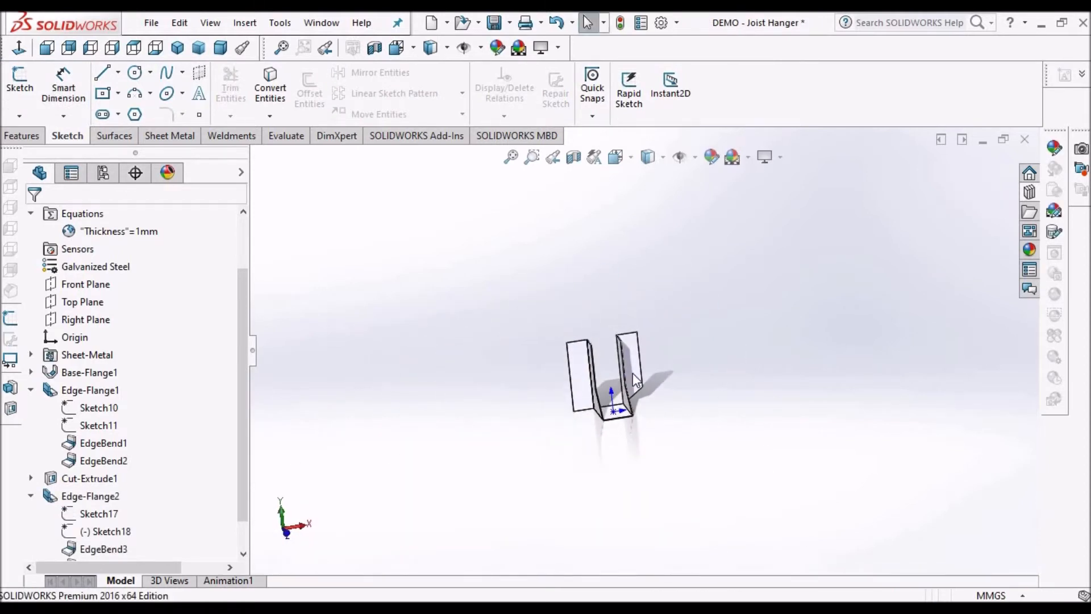
# - Open Sketch18, the second profile sketch of Edge-Flange2, for editing and view it normal to its plane
pyautogui.scroll(-3, 632, 372)
pyautogui.click(117, 531)
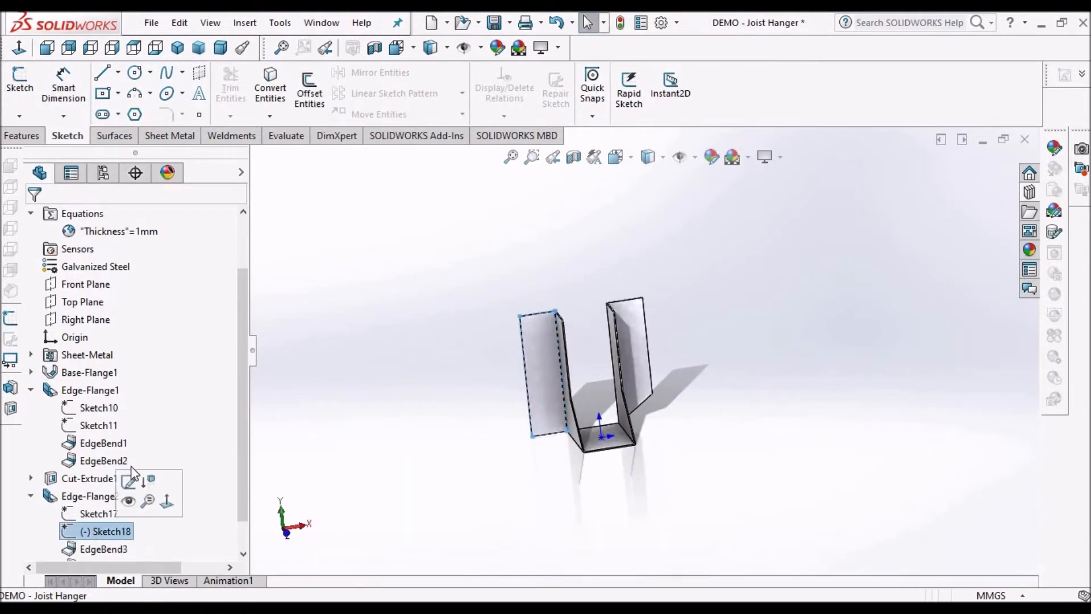
pyautogui.click(130, 479)
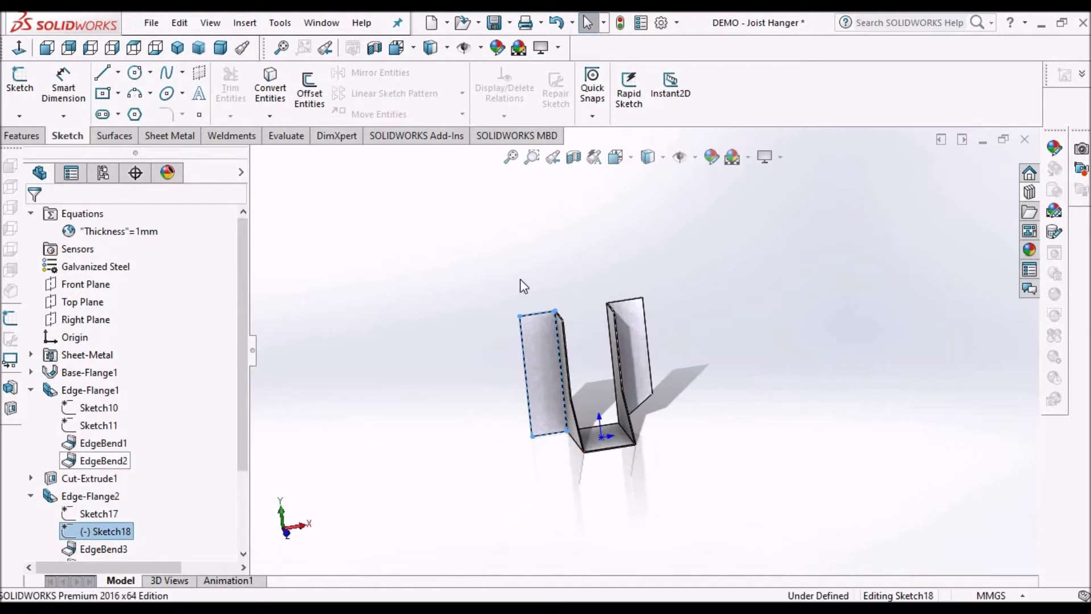
pyautogui.click(18, 47)
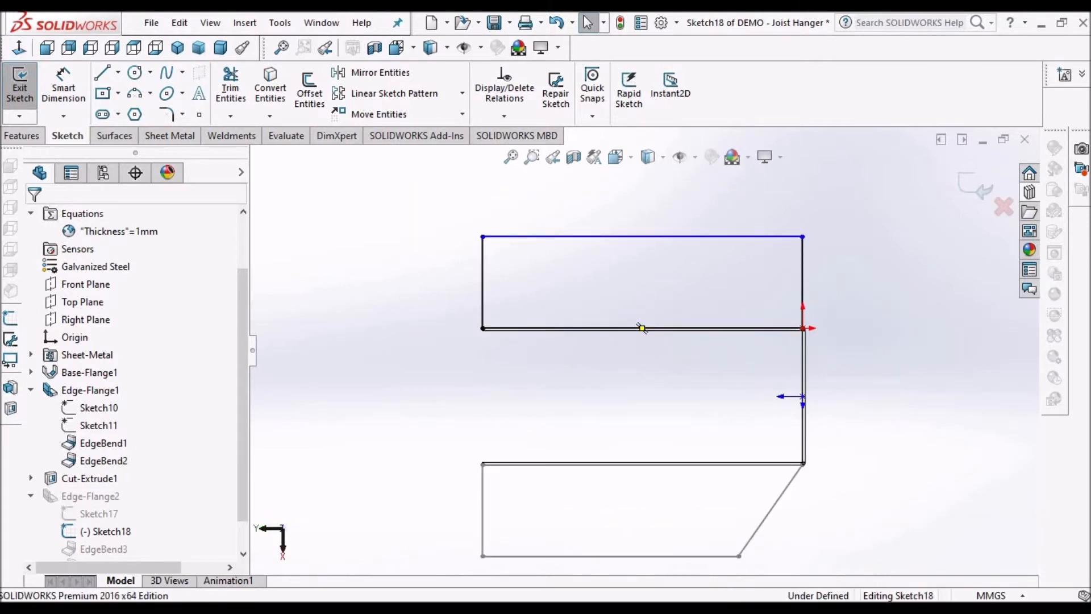
# - Delete the vertical relation of the profile's end line at the hanger base and slant it by moving its free corner inward
pyautogui.click(803, 281)
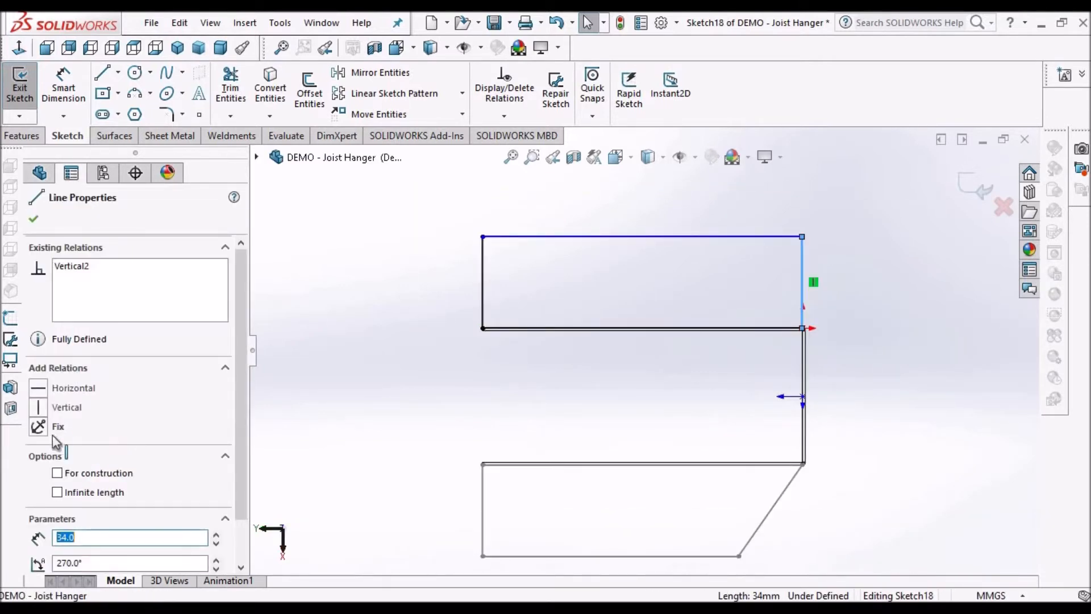
pyautogui.rightClick(68, 283)
pyautogui.click(97, 289)
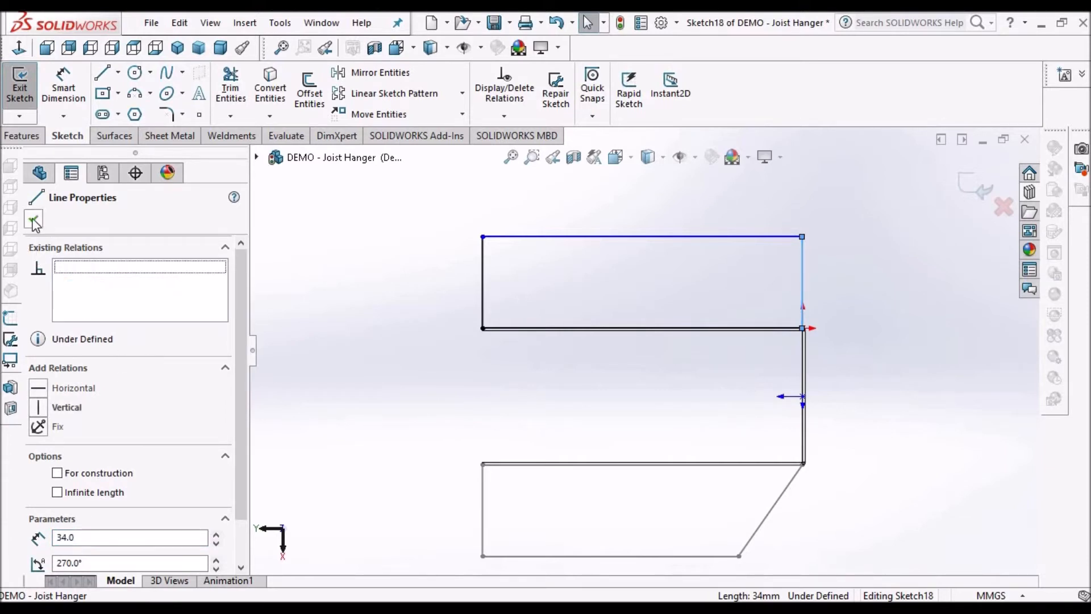
pyautogui.click(33, 220)
pyautogui.click(868, 291)
pyautogui.scroll(2, 861, 291)
pyautogui.scroll(-2, 733, 261)
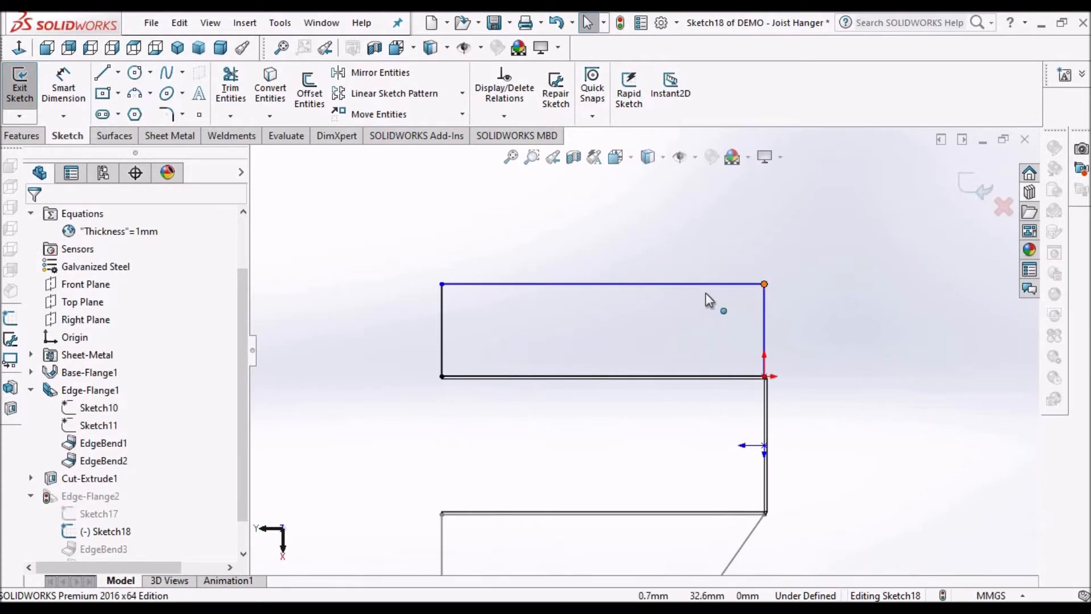
pyautogui.moveTo(764, 284); pyautogui.dragTo(698, 293)
pyautogui.click(839, 411)
pyautogui.scroll(1, 838, 410)
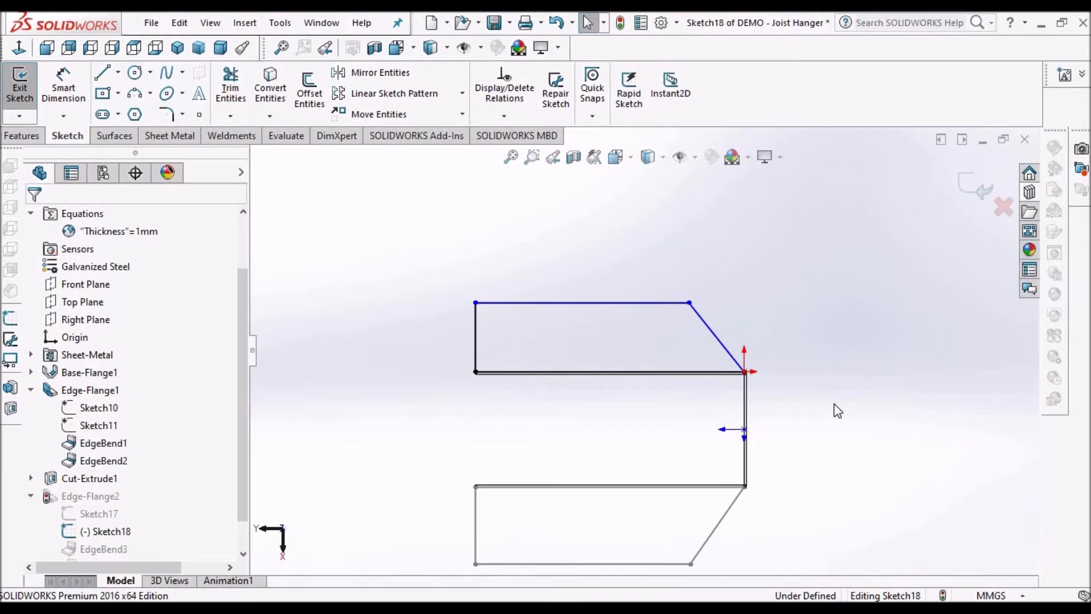
pyautogui.click(210, 25)
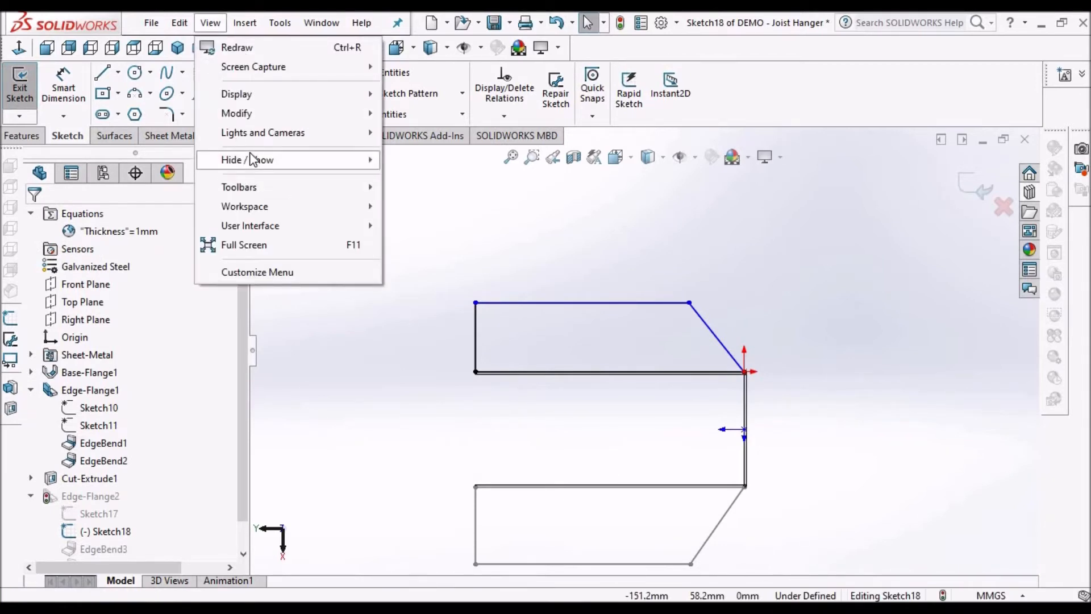
pyautogui.moveTo(253, 160)
pyautogui.click(885, 297)
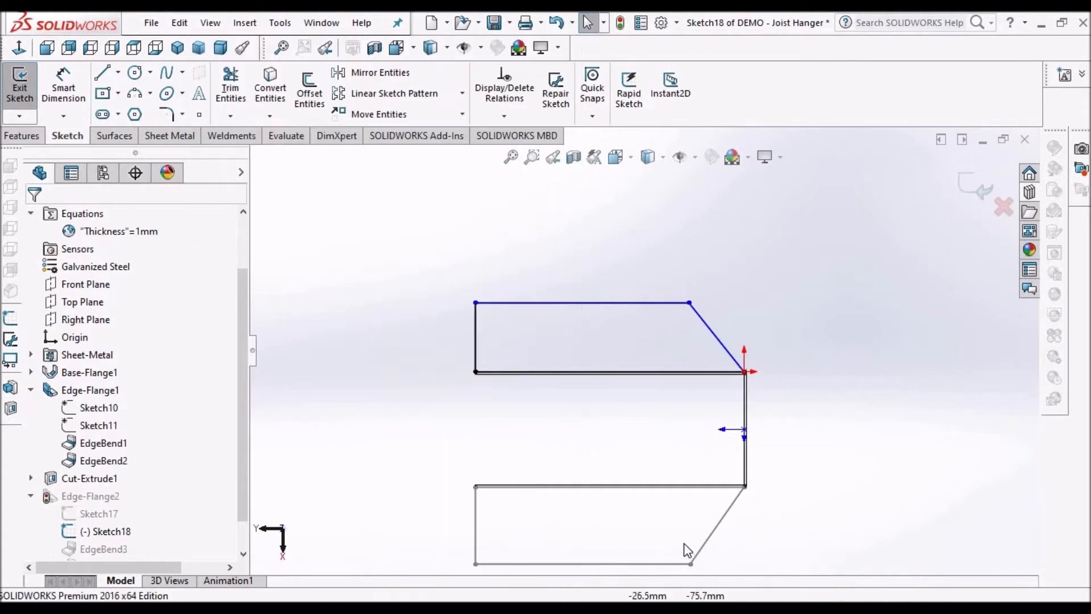
# - Add an Equal relation between the slanted line of Sketch18 and the slanted line of Sketch17
pyautogui.scroll(-2, 684, 545)
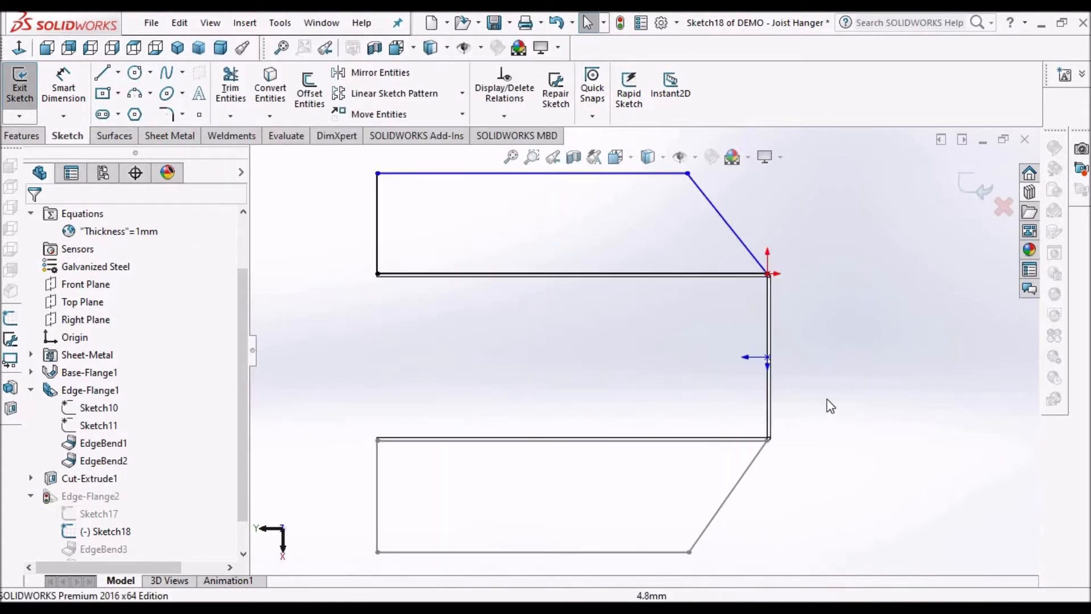
pyautogui.click(739, 482)
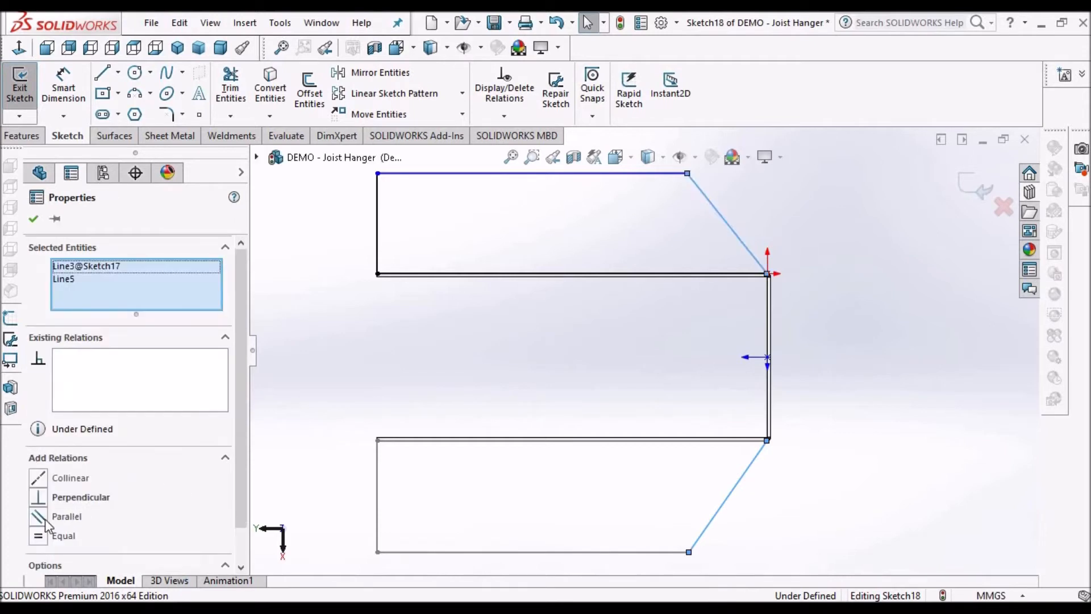
pyautogui.click(38, 536)
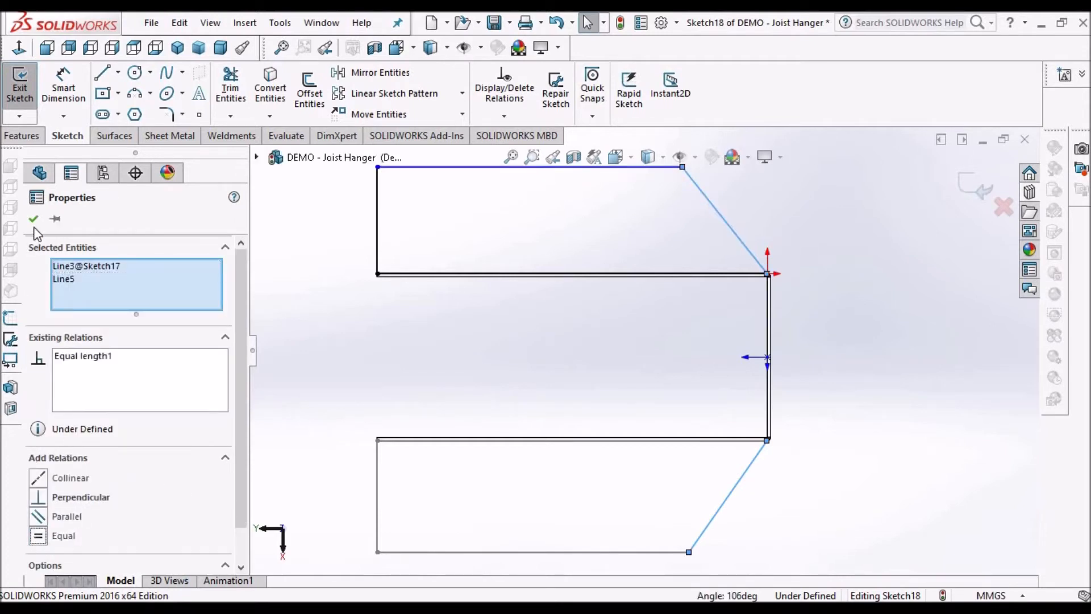
pyautogui.click(516, 252)
pyautogui.scroll(1, 560, 210)
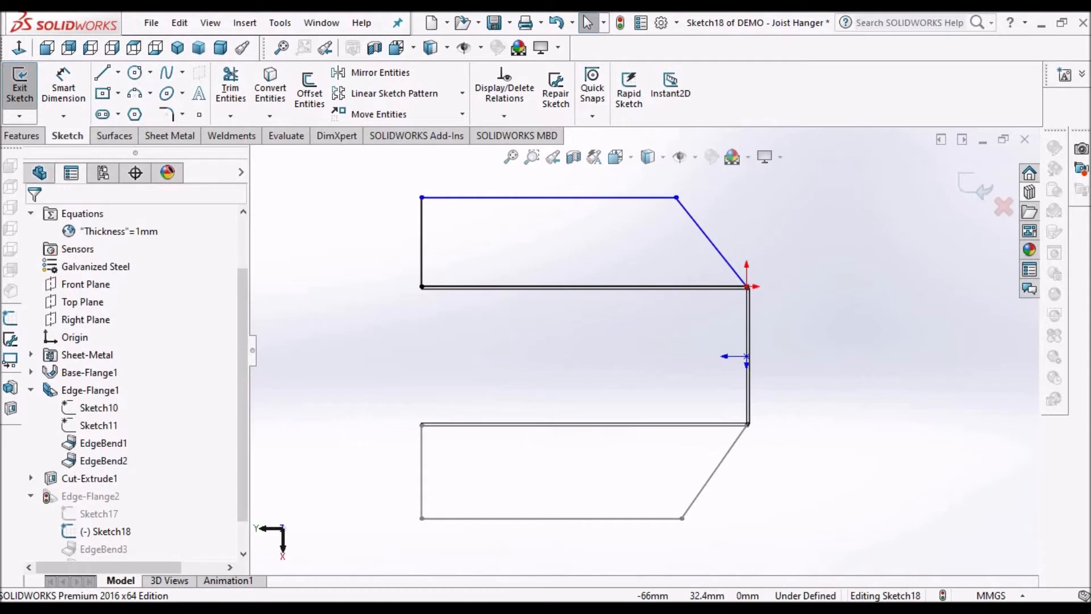
# - Add an Equal relation between the free long lines of the Sketch18 and Sketch17 profiles
pyautogui.click(567, 197)
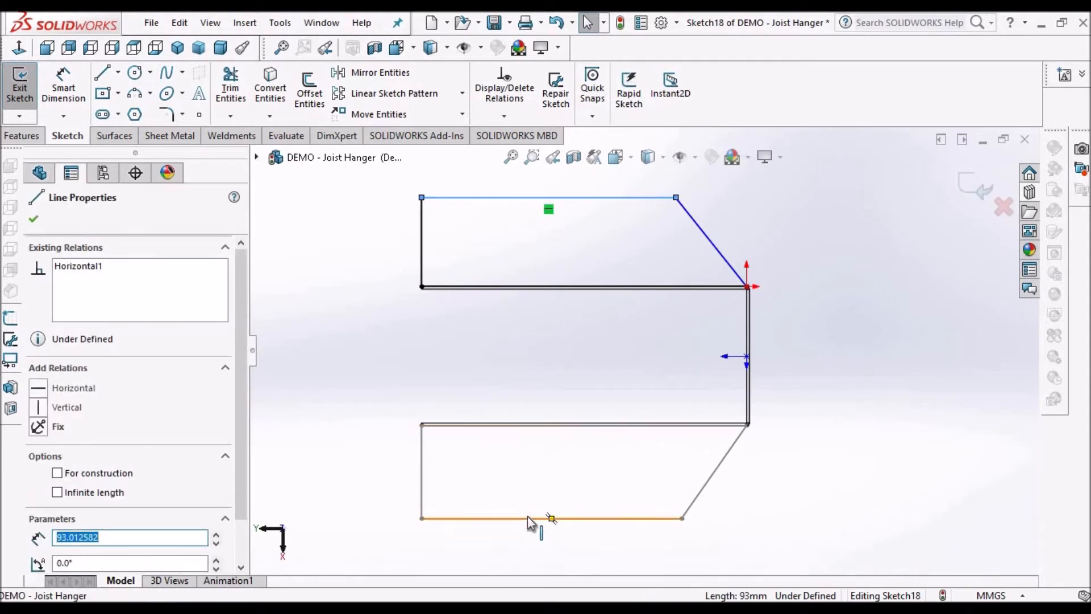
pyautogui.click(620, 535)
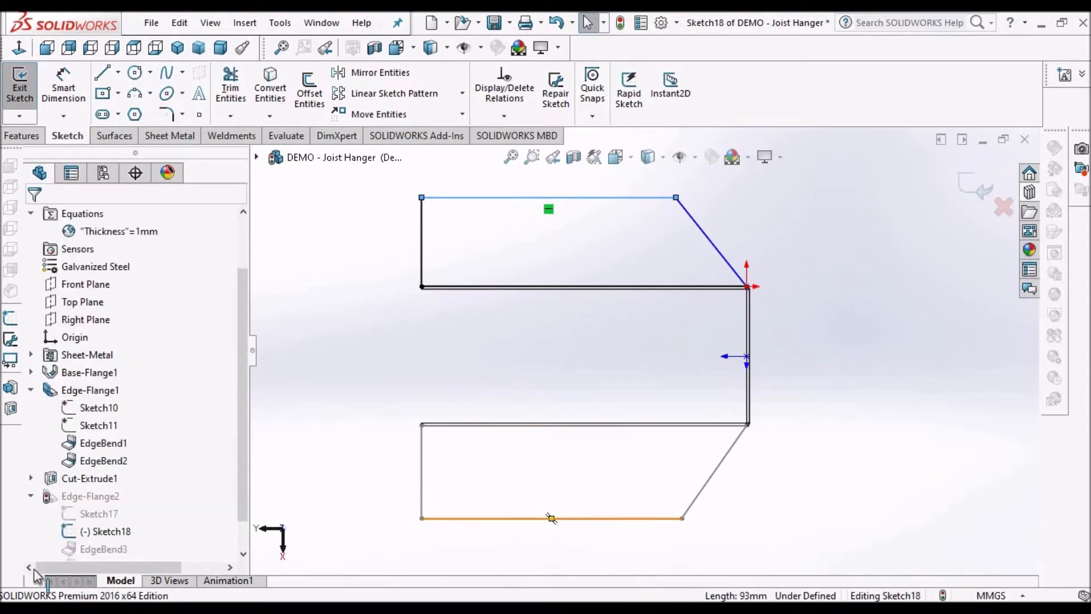
pyautogui.keyDown('ctrl'); pyautogui.click(550, 518); pyautogui.keyUp('ctrl')
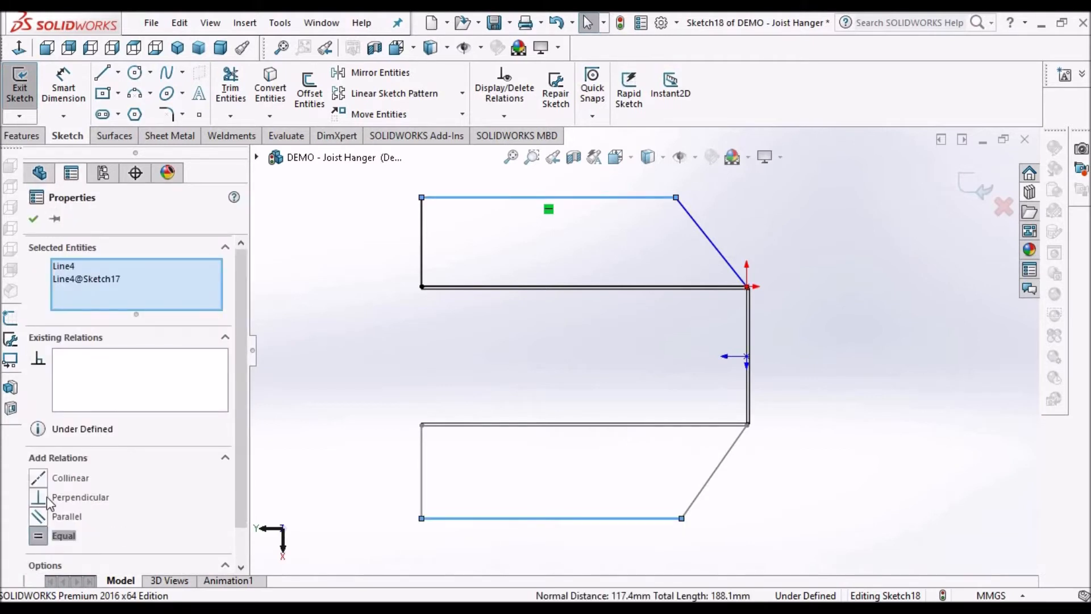
pyautogui.click(39, 535)
pyautogui.click(34, 219)
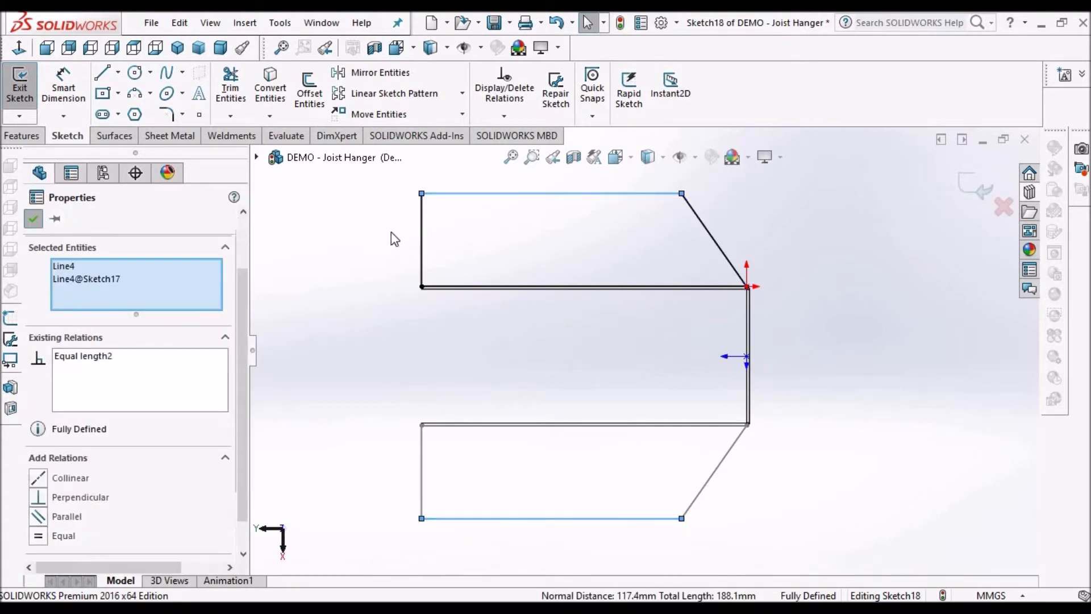
# - Add an Equal relation between the straight end lines of both profiles and exit Sketch18
pyautogui.click(421, 239)
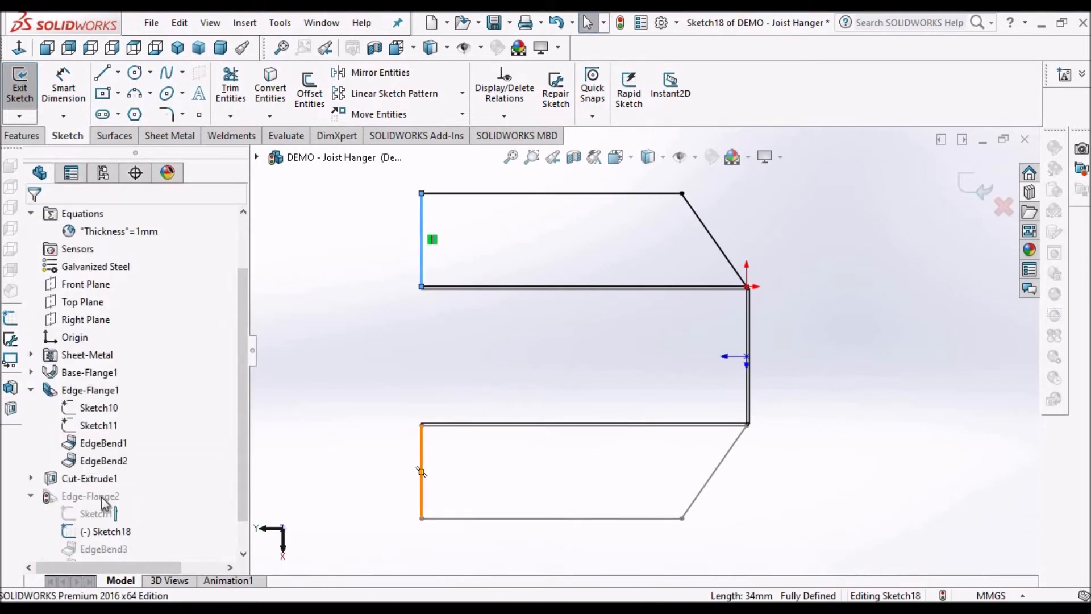
pyautogui.keyDown('ctrl'); pyautogui.click(421, 472); pyautogui.keyUp('ctrl')
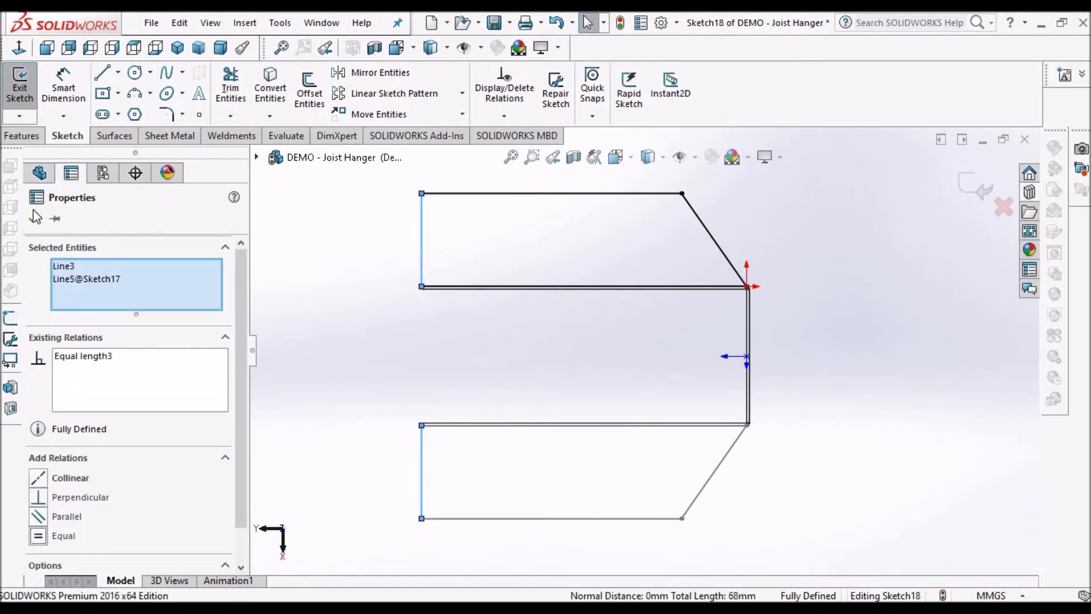
pyautogui.click(41, 222)
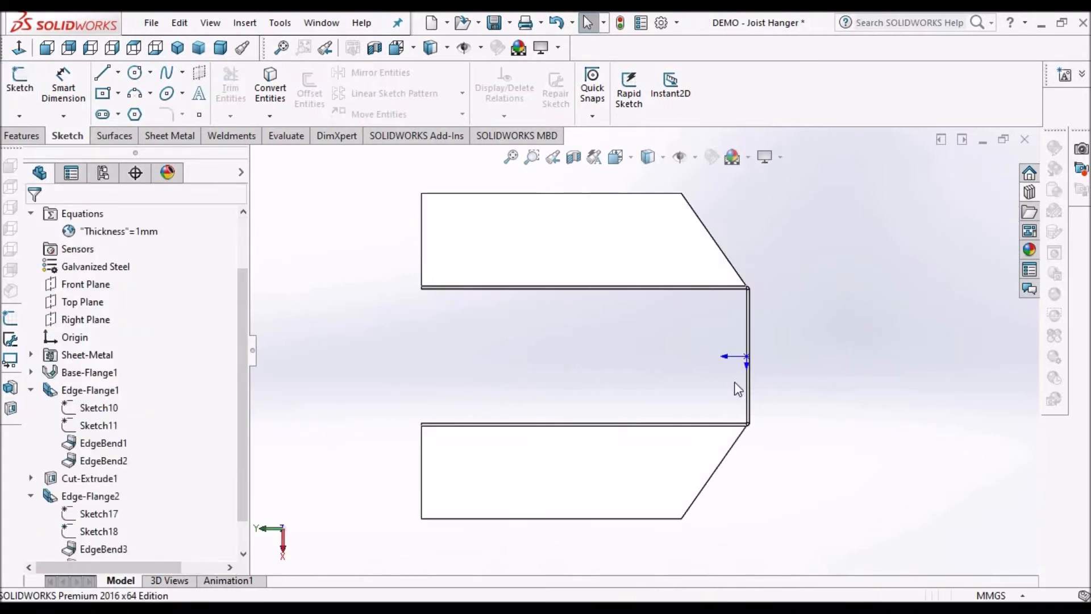
# - Examine the angled edge flanges of the hanger from several directions and collapse Edge-Flange1 and Edge-Flange2 in the feature tree
pyautogui.moveTo(614, 382); pyautogui.dragTo(749, 364, button='middle')
pyautogui.click(746, 363)
pyautogui.click(524, 270)
pyautogui.moveTo(594, 313); pyautogui.dragTo(574, 392, button='middle')
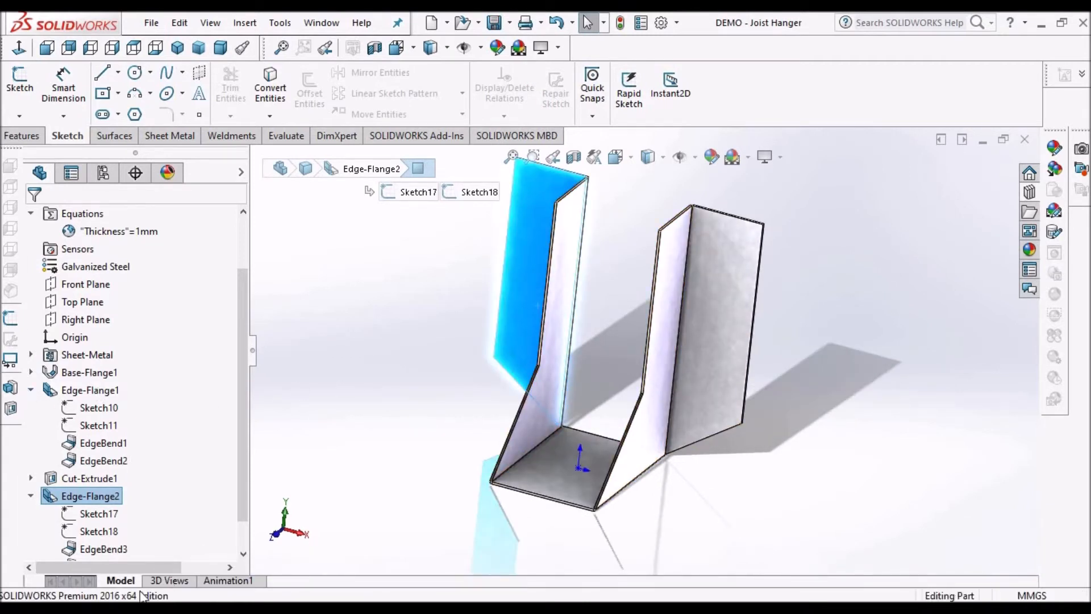
pyautogui.hotkey('alt', 'Tab')
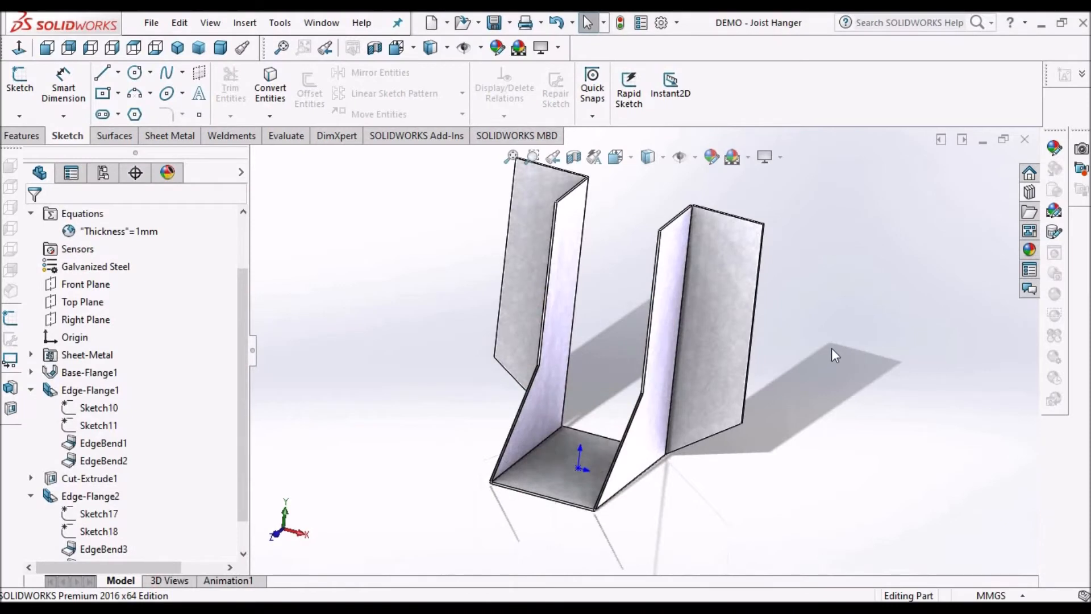
pyautogui.click(32, 390)
pyautogui.click(32, 461)
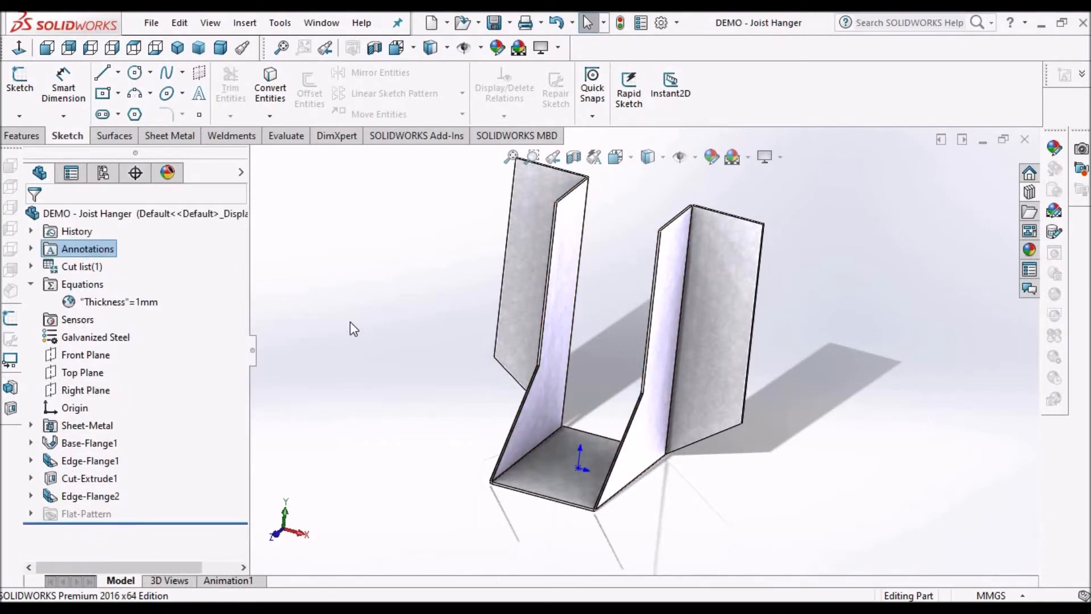
# - Unfold all bends of the hanger, keeping the base face fixed
pyautogui.click(166, 137)
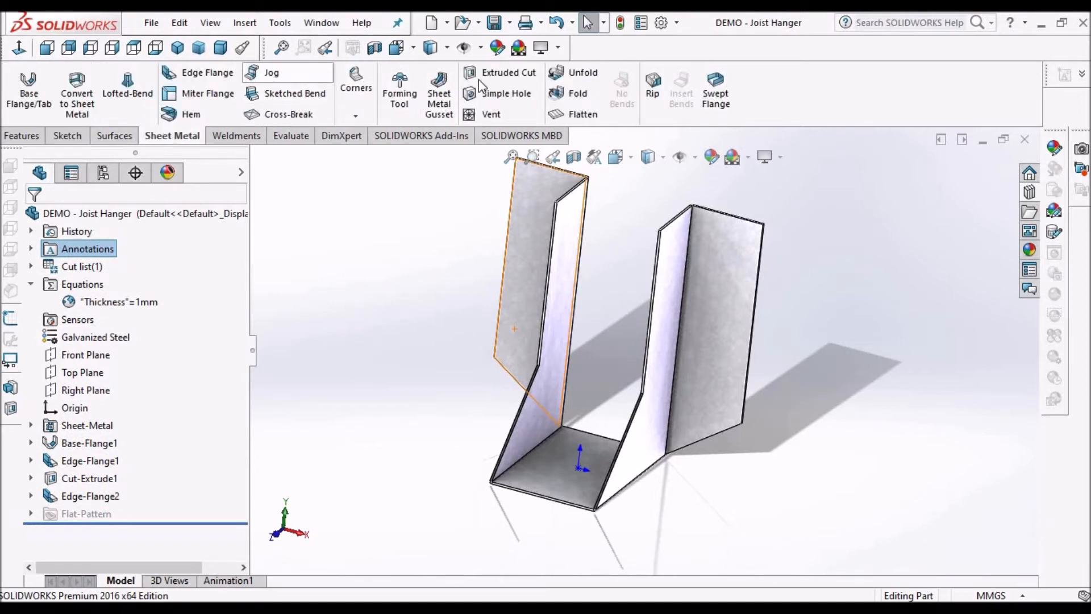
pyautogui.click(575, 73)
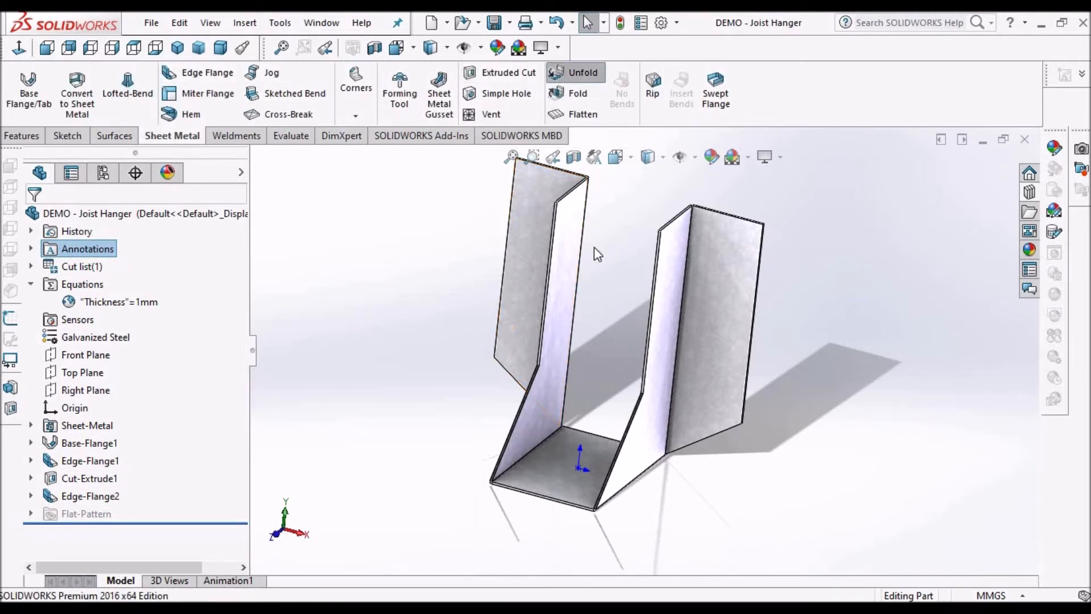
pyautogui.click(561, 470)
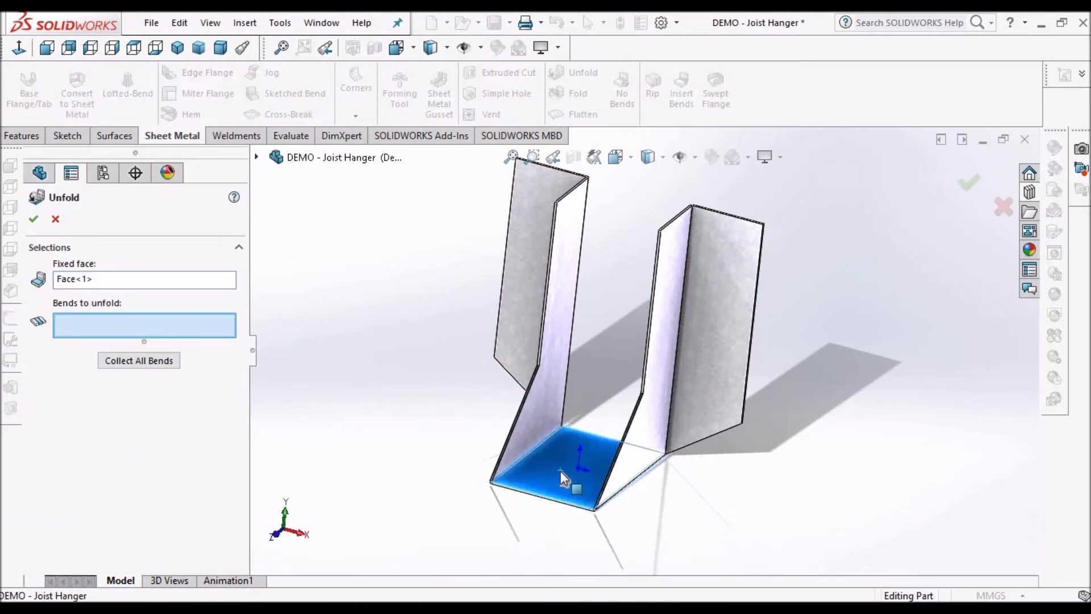
pyautogui.click(124, 360)
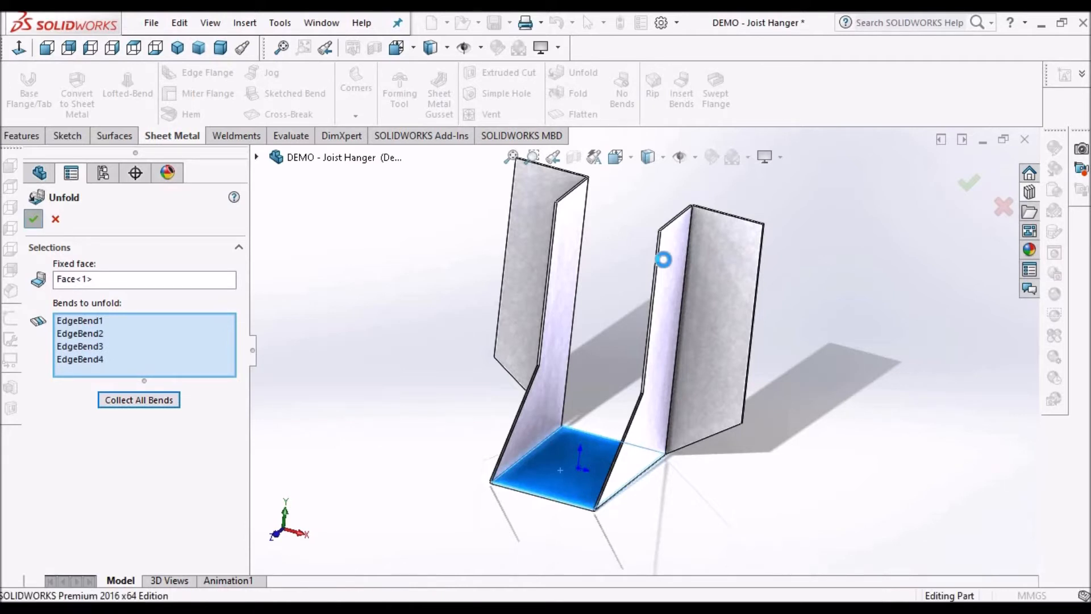
pyautogui.press('Return')
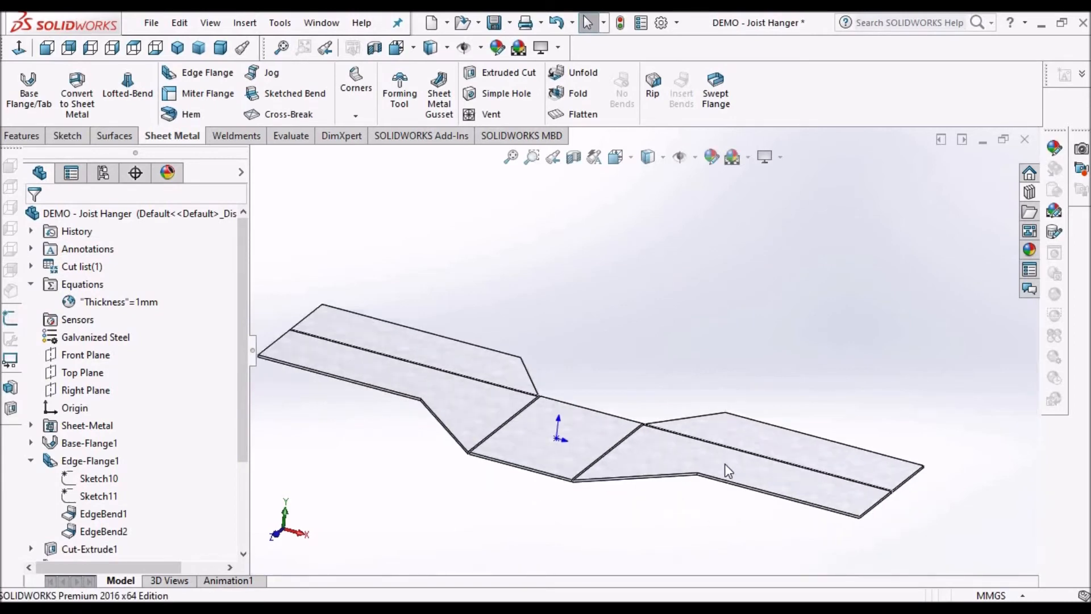
# - View the unfolded part normal to its flat face and switch the display style to unshaded edges
pyautogui.scroll(-2, 727, 470)
pyautogui.click(725, 462)
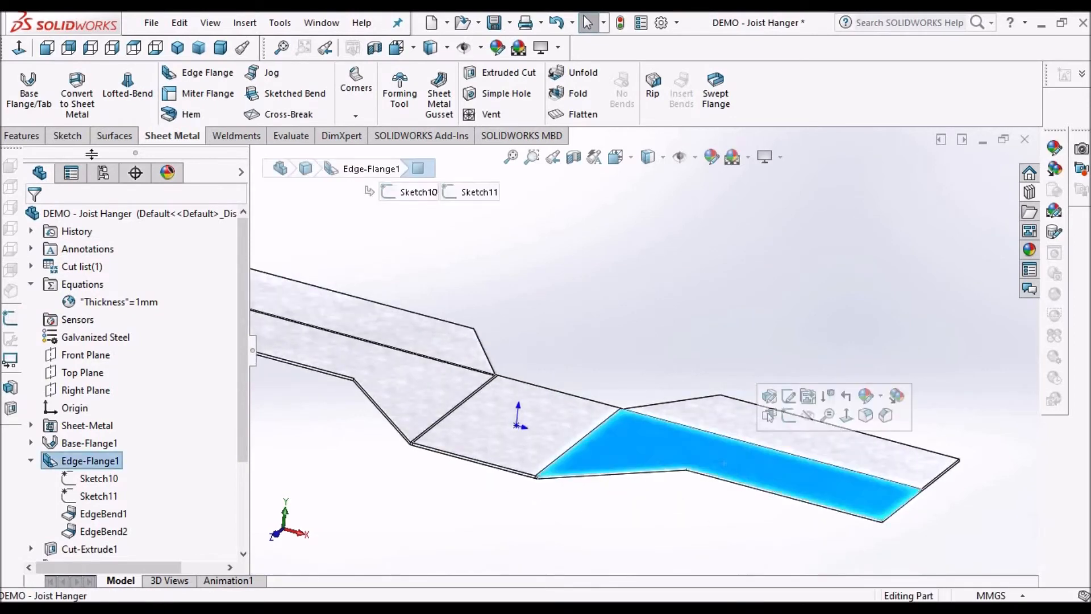
pyautogui.click(19, 48)
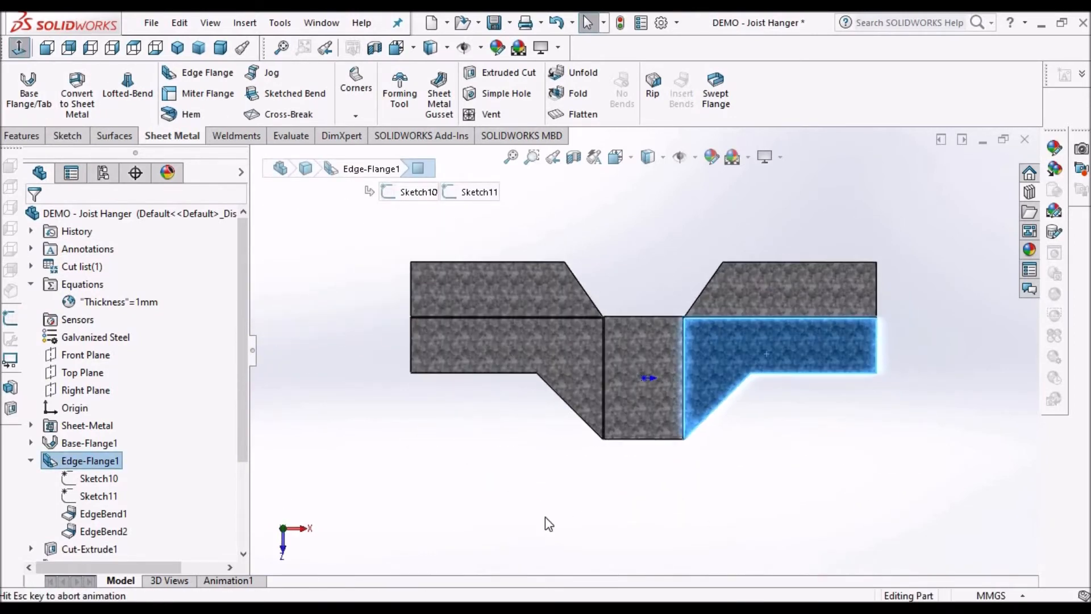
pyautogui.click(544, 516)
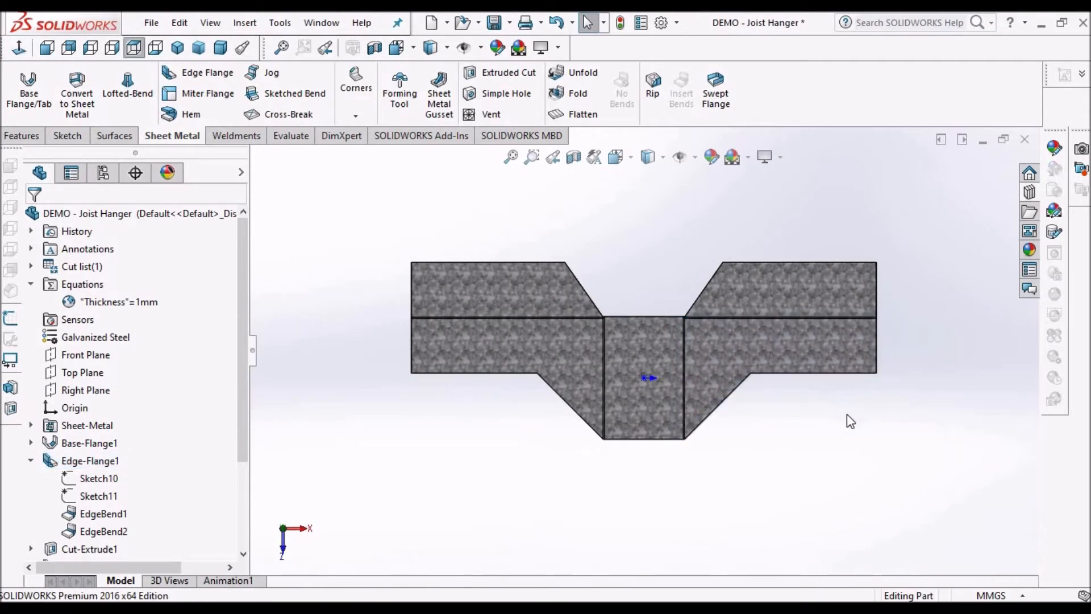
pyautogui.scroll(-1, 849, 366)
pyautogui.click(661, 159)
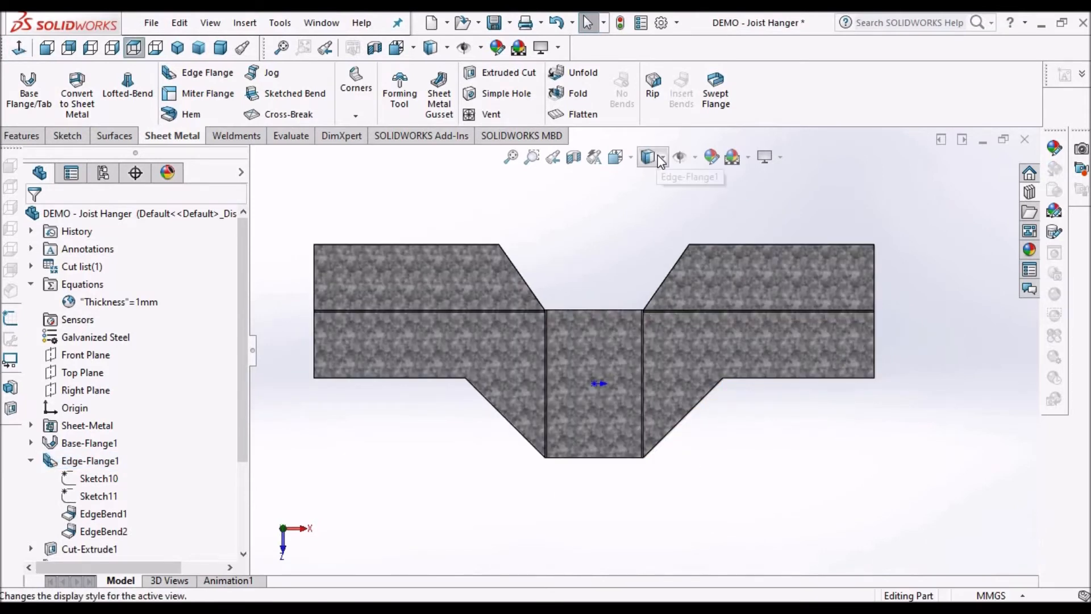
pyautogui.click(648, 276)
pyautogui.scroll(-2, 818, 316)
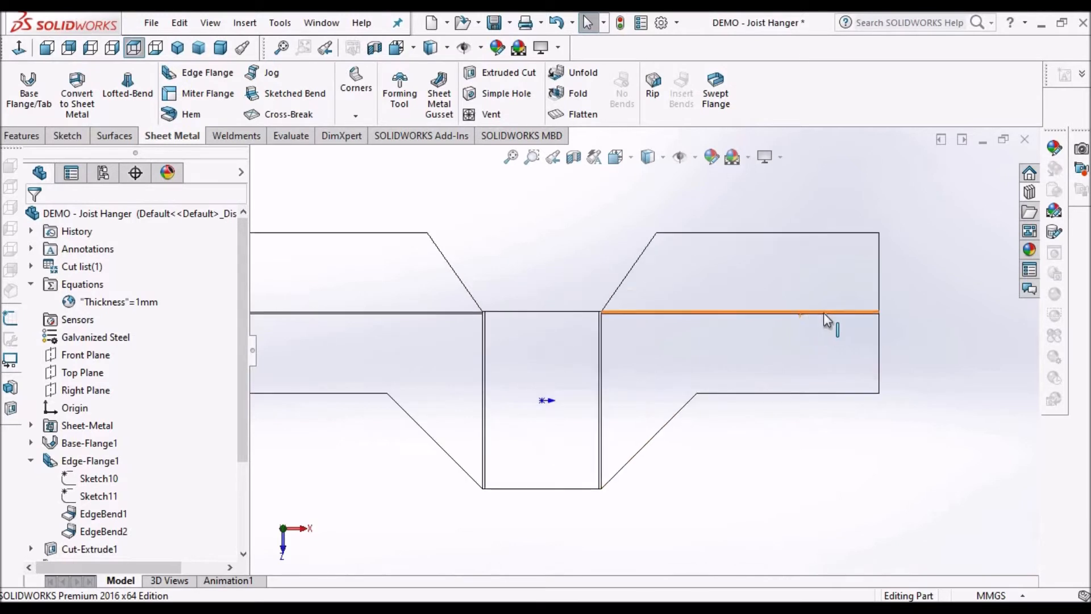
# - Start a sketch on the unfolded Edge-Flange1 face and draw a corner rectangle about 21.7 by 8.2 mm at its outer lower corner
pyautogui.click(68, 136)
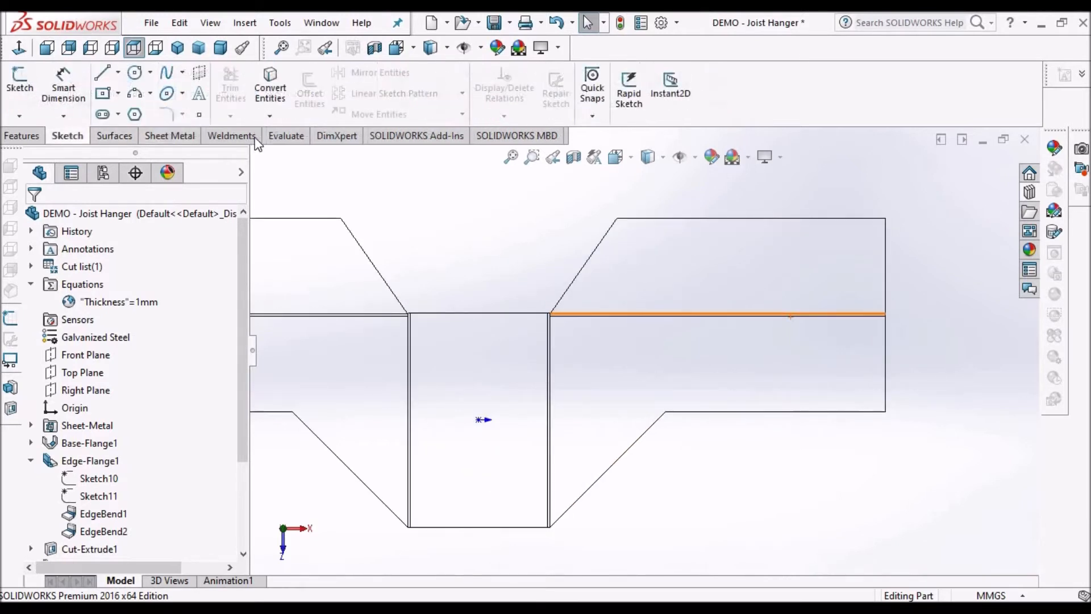
pyautogui.click(667, 379)
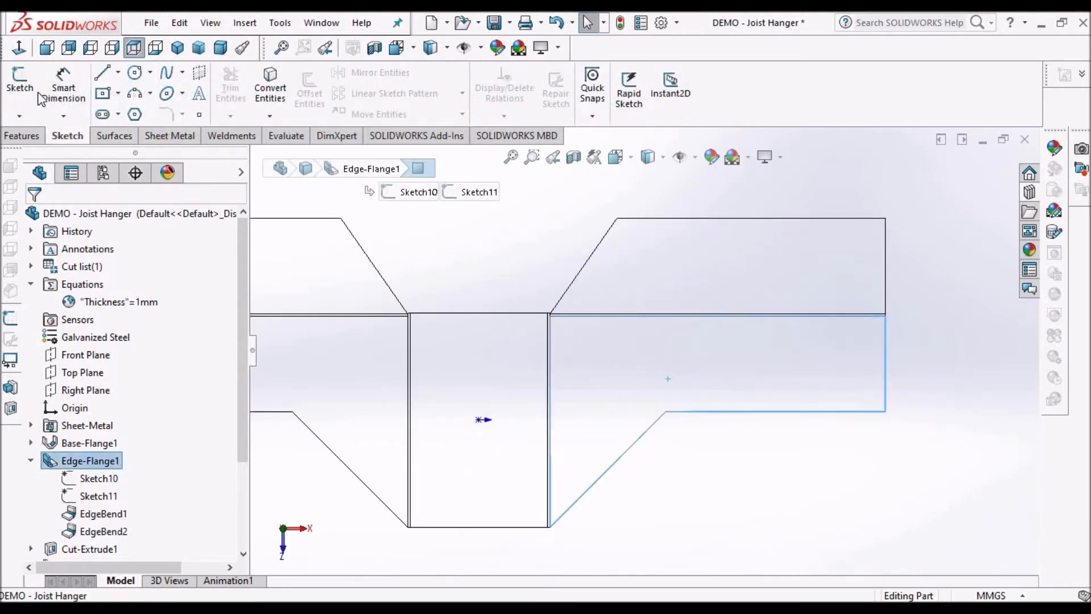
pyautogui.click(100, 86)
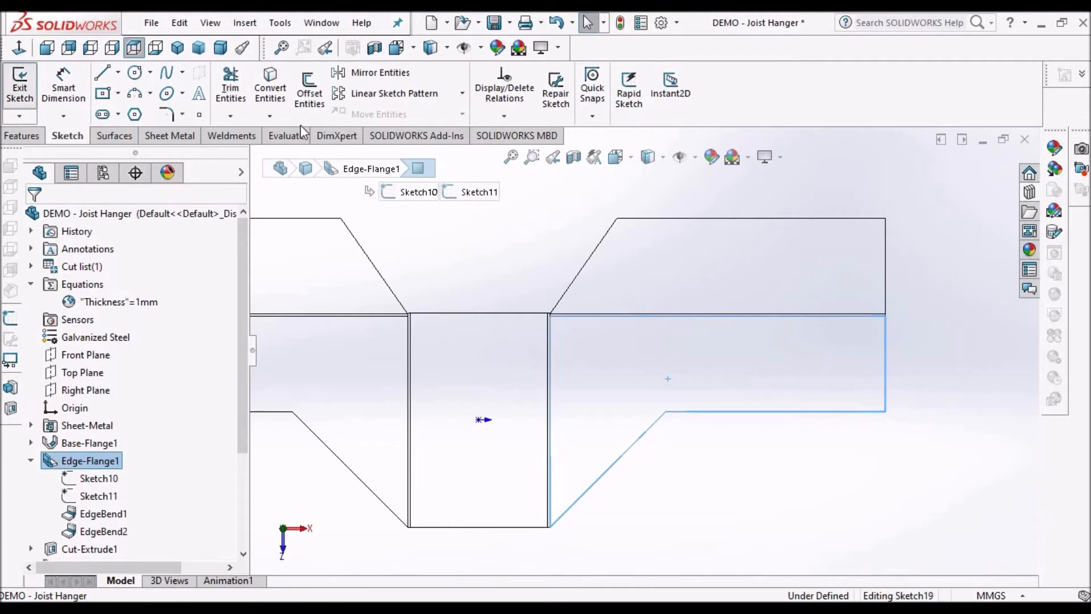
pyautogui.click(118, 93)
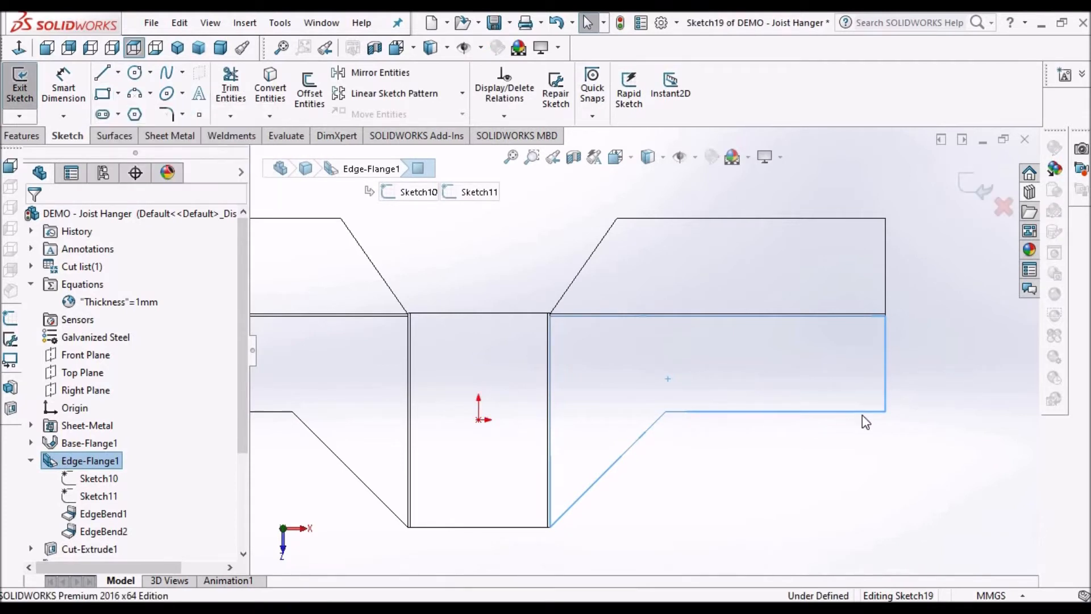
pyautogui.scroll(-2, 870, 420)
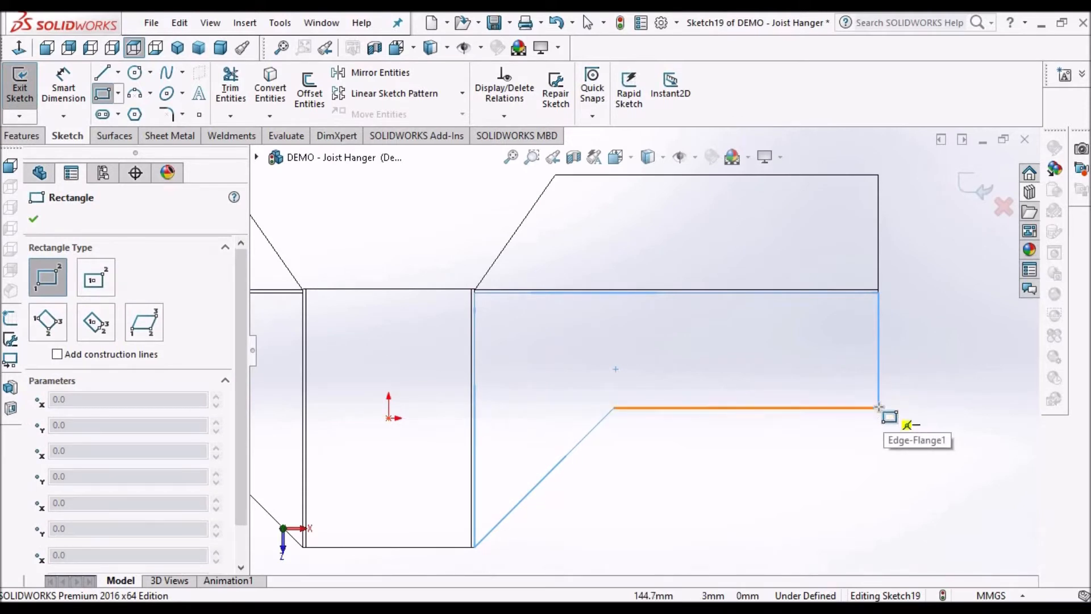
pyautogui.click(878, 408)
pyautogui.click(822, 377)
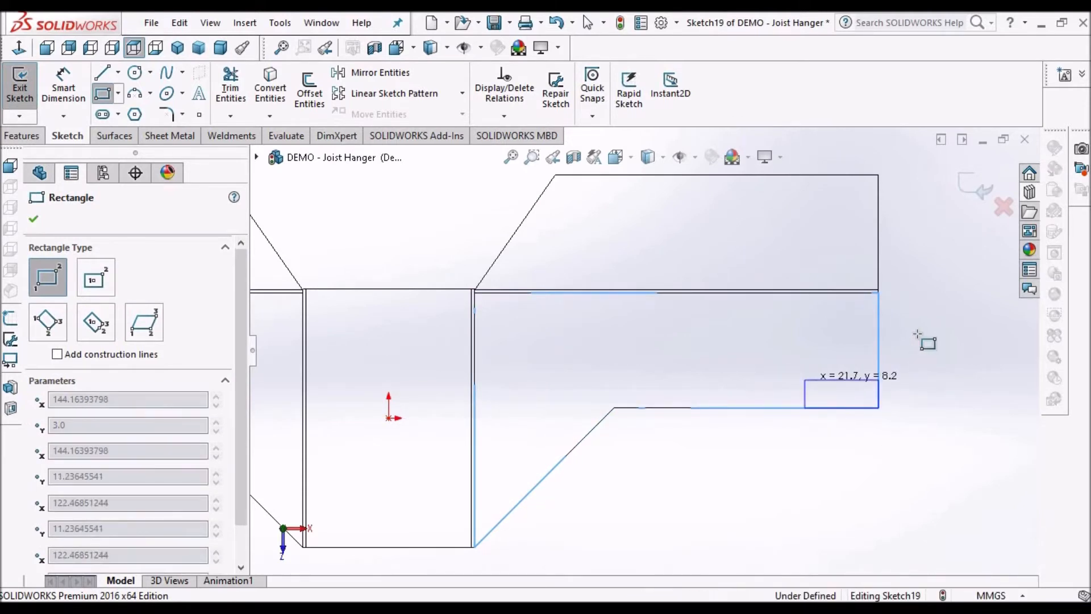
# - Draw a second rectangle on the flange's lower edge, inward from the corner rectangle and level with its height
pyautogui.rightClick(925, 341)
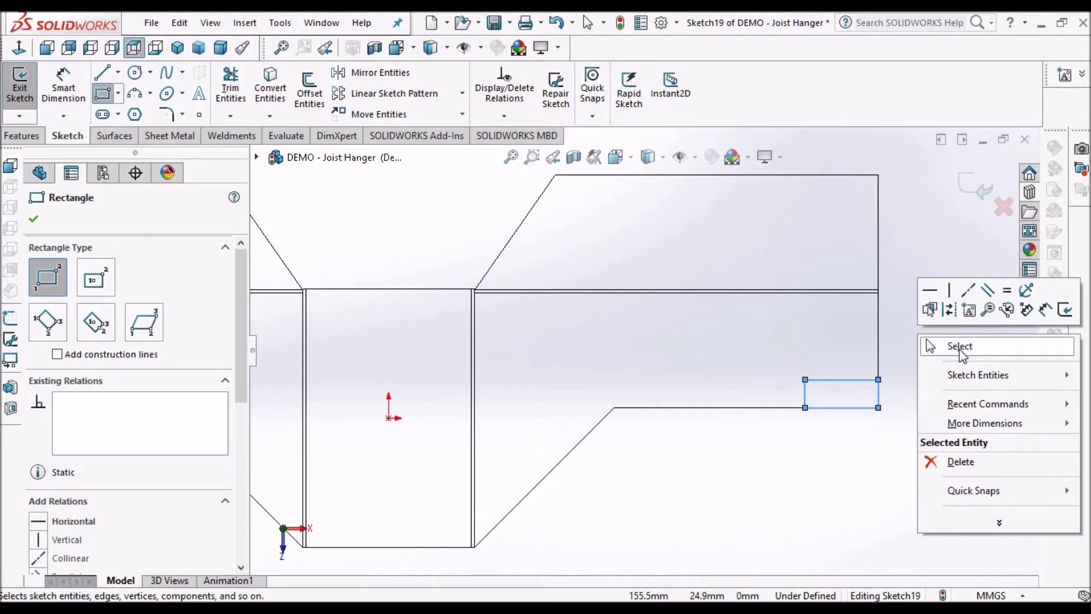
pyautogui.press('Escape')
pyautogui.press('Escape')
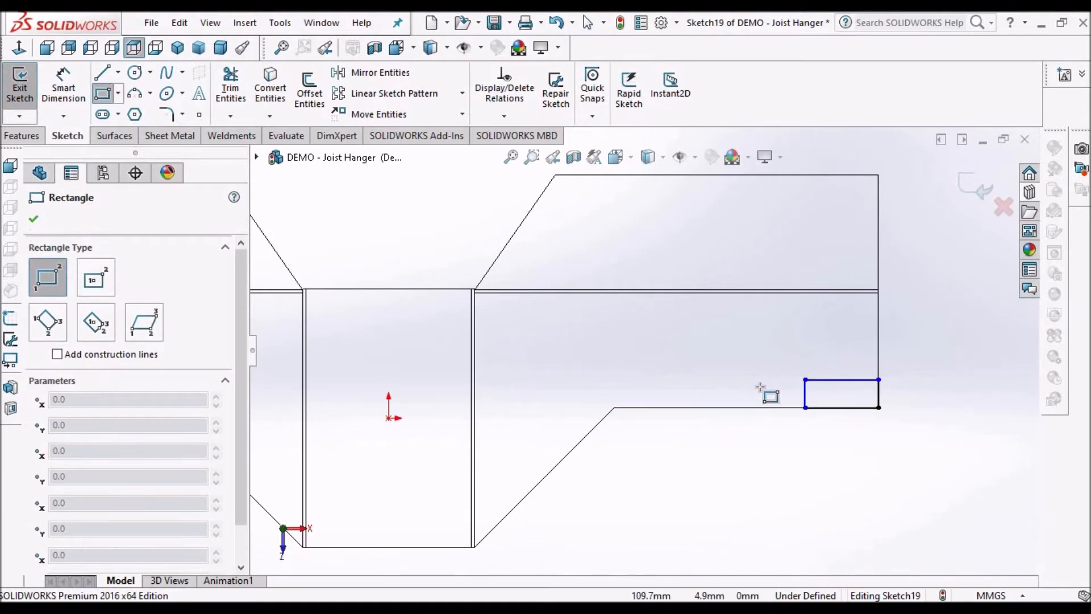
pyautogui.click(707, 408)
pyautogui.click(760, 380)
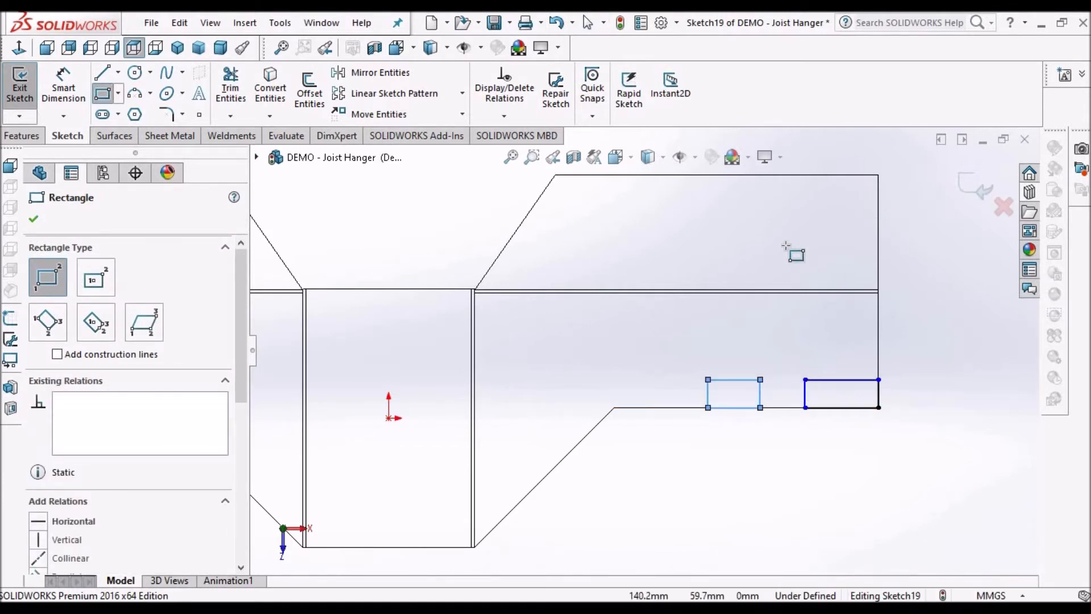
# - Draw two rectangles along the upper flange edge, one about 21.7 by 6.4 mm at the outer corner and one further inward
pyautogui.scroll(2, 737, 252)
pyautogui.scroll(-1, 808, 223)
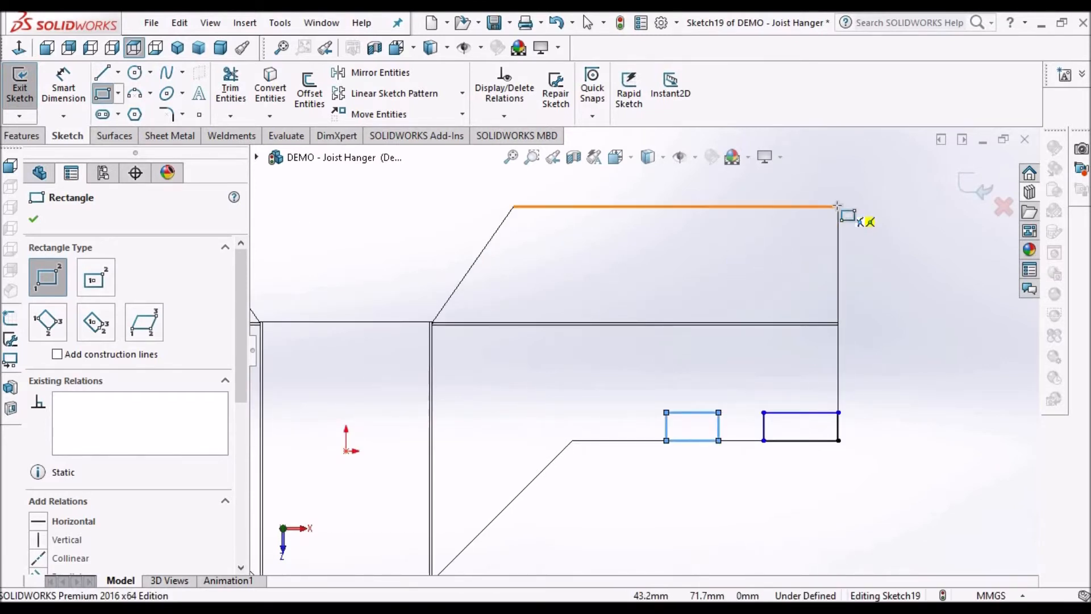
pyautogui.click(838, 208)
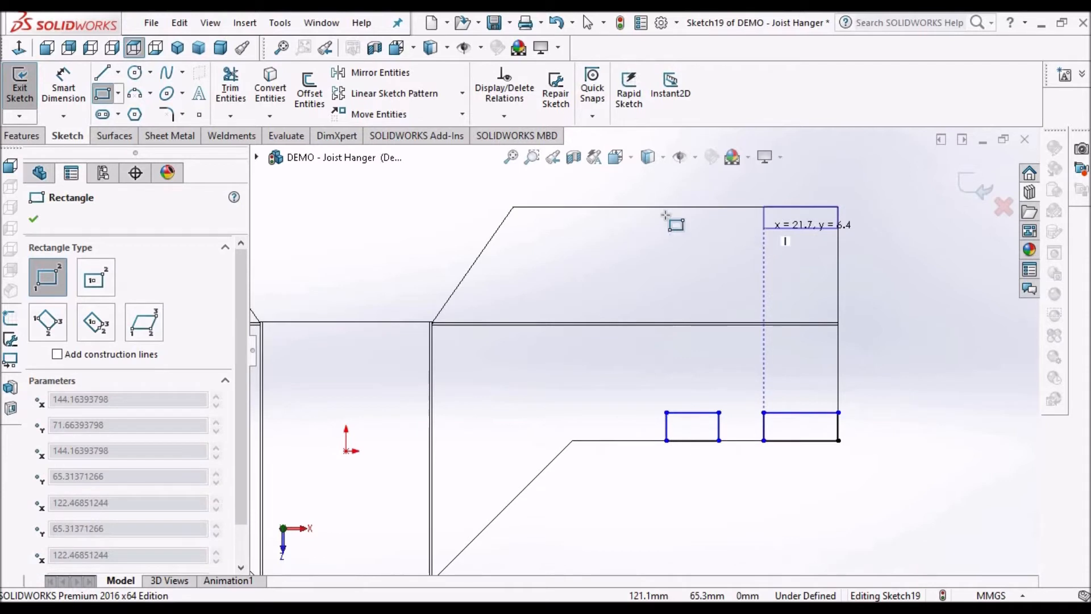
pyautogui.click(764, 229)
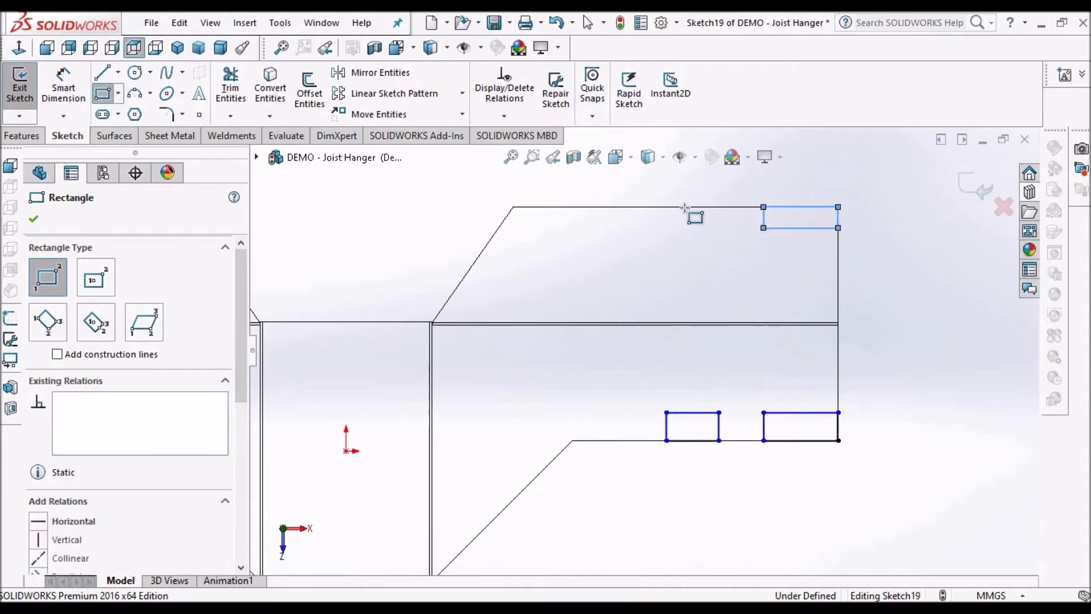
pyautogui.click(635, 210)
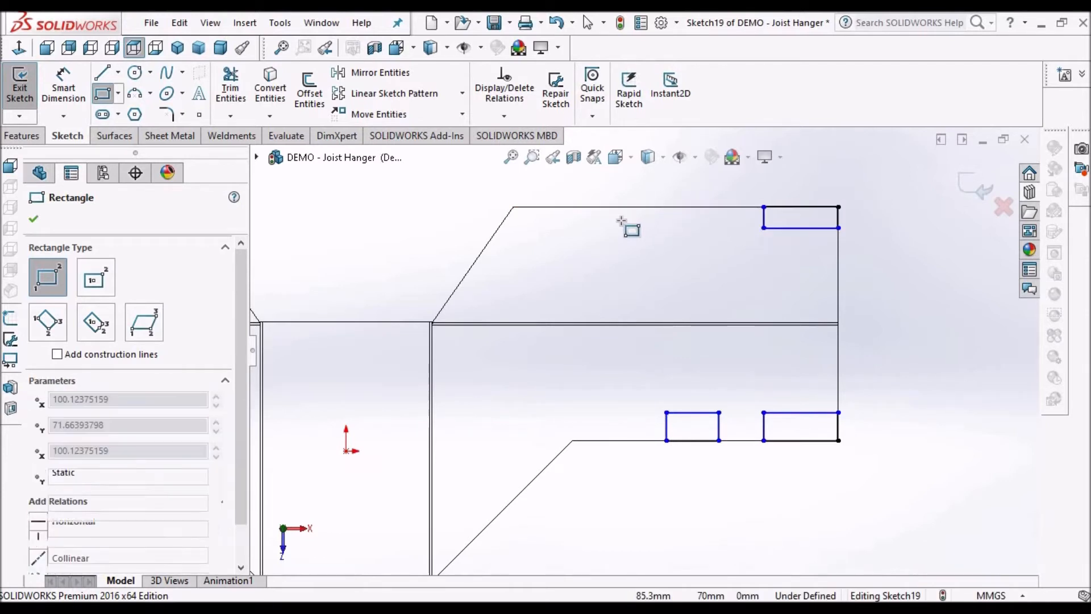
pyautogui.rightClick(904, 218)
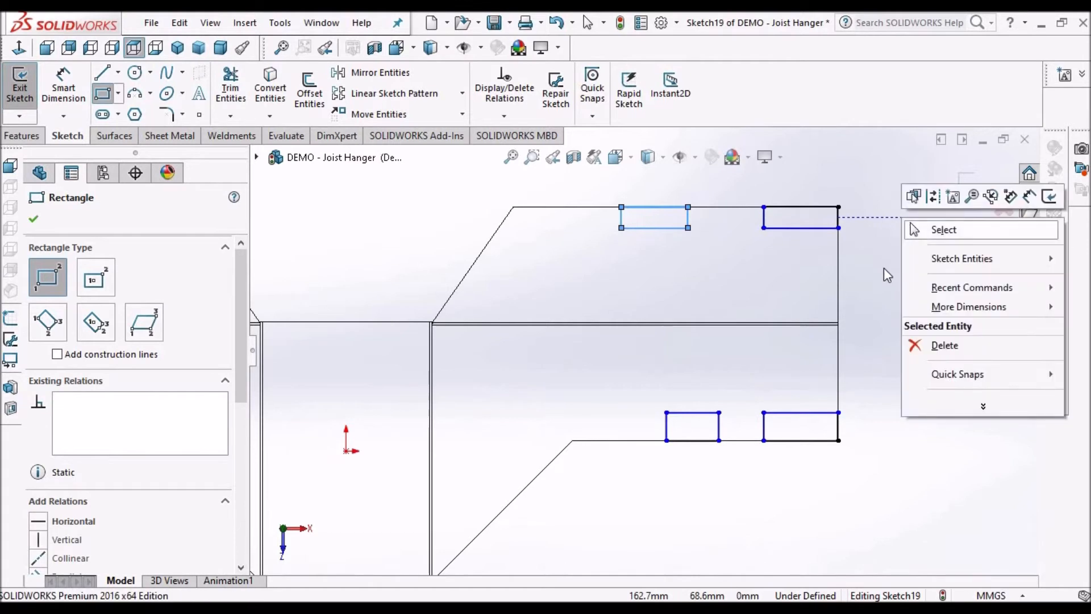
pyautogui.press('Escape')
pyautogui.press('Escape')
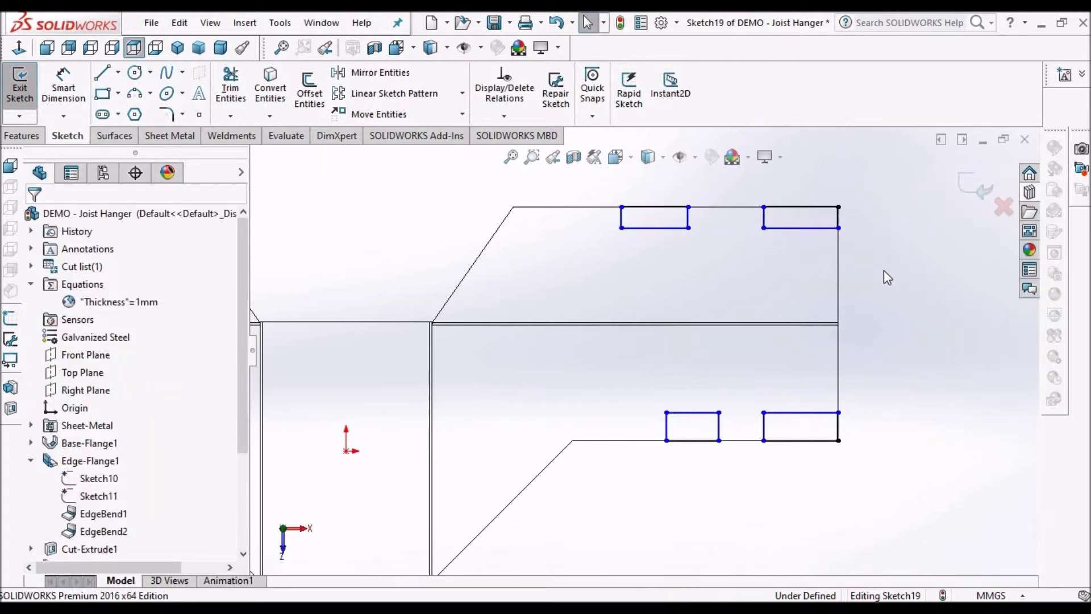
# - Move the upper corner rectangle's outer corner inward along the flange edge to X about 135.2 mm
pyautogui.click(66, 84)
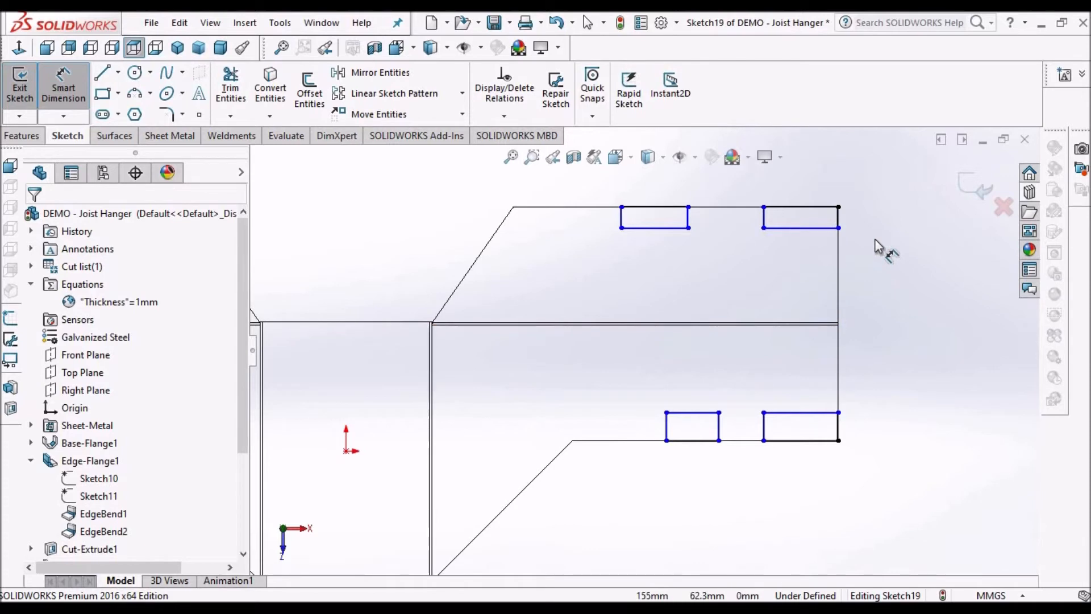
pyautogui.press('Escape')
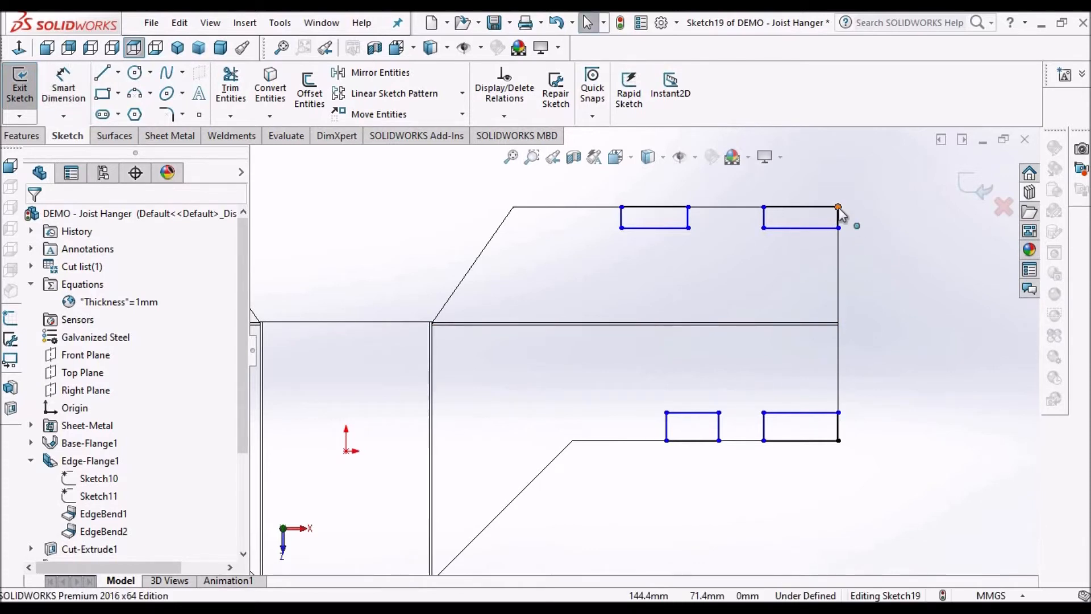
pyautogui.rightClick(97, 267)
pyautogui.click(137, 278)
pyautogui.moveTo(838, 208); pyautogui.dragTo(808, 206)
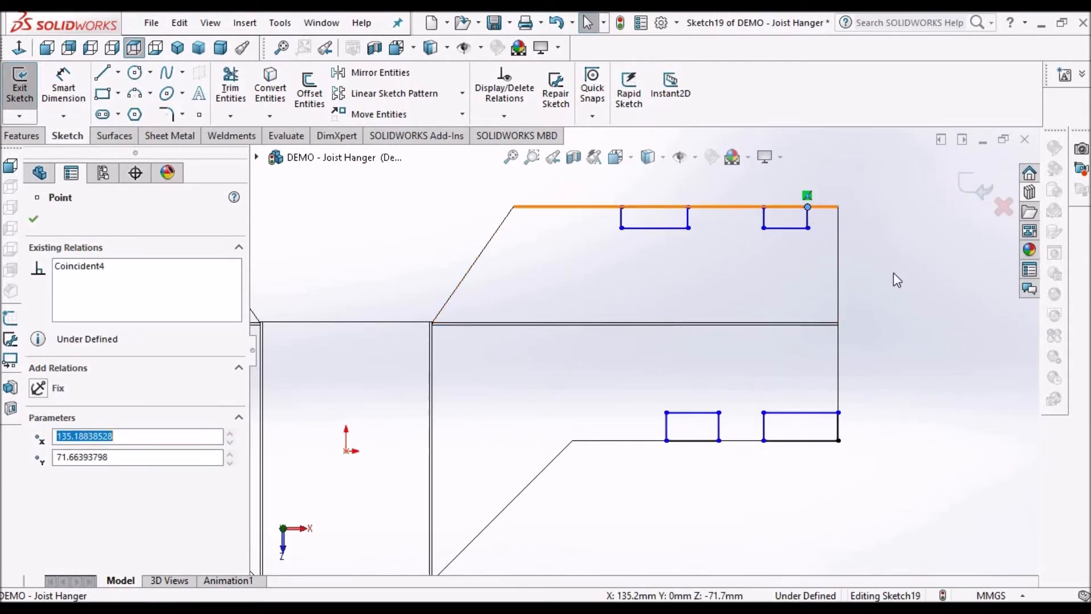
pyautogui.click(888, 285)
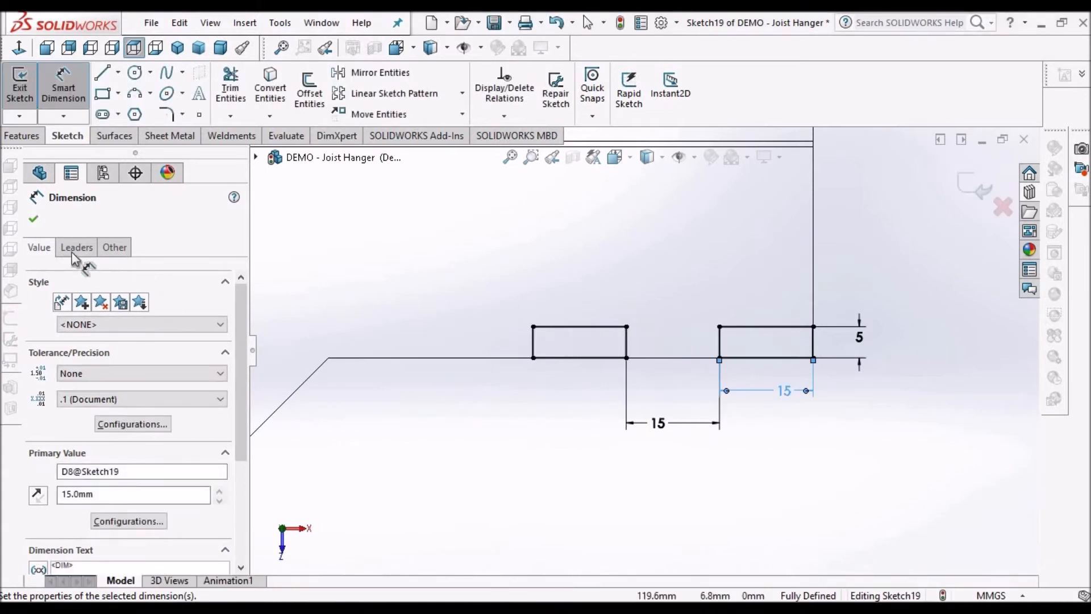
# - Finish the 15 mm width dimension of the outer lower rectangle and move the upper outer 25 mm dimension's text between its extension lines
pyautogui.click(35, 220)
pyautogui.press('Escape')
pyautogui.scroll(8, 918, 462)
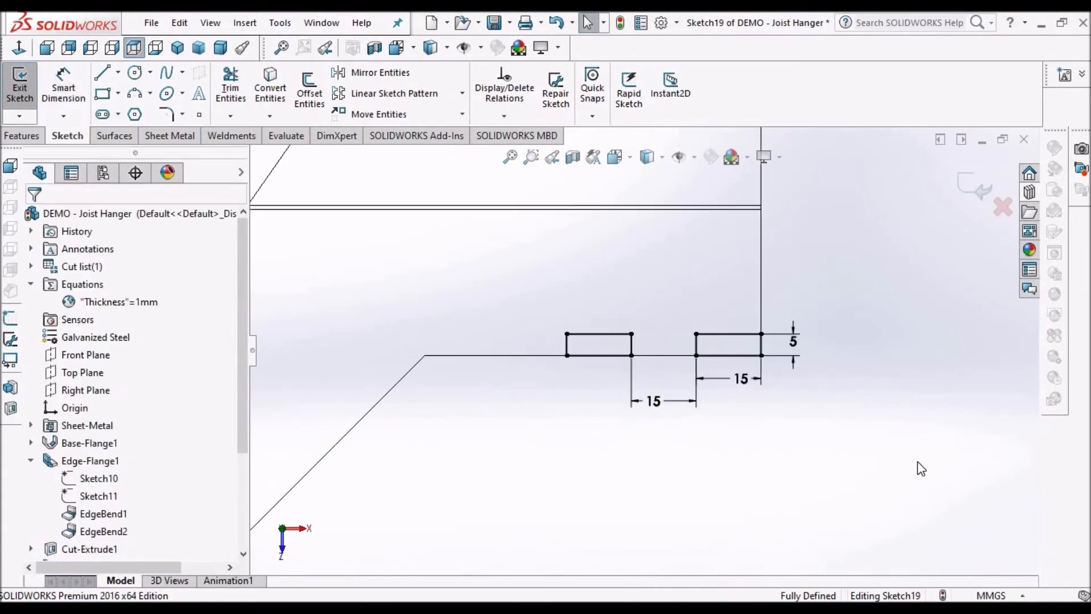
pyautogui.scroll(-2, 531, 288)
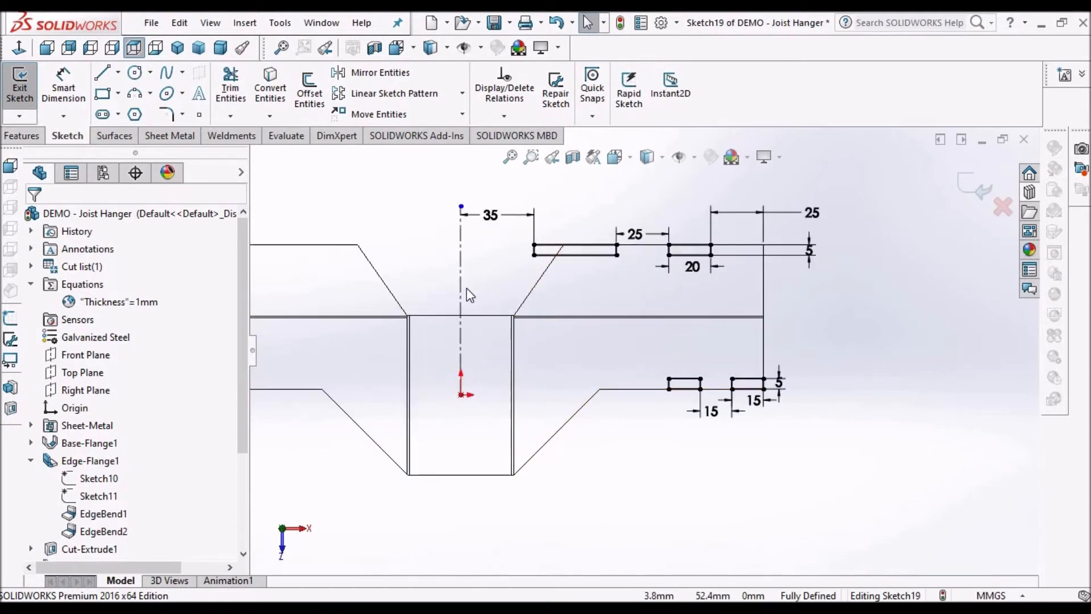
pyautogui.scroll(-2, 559, 261)
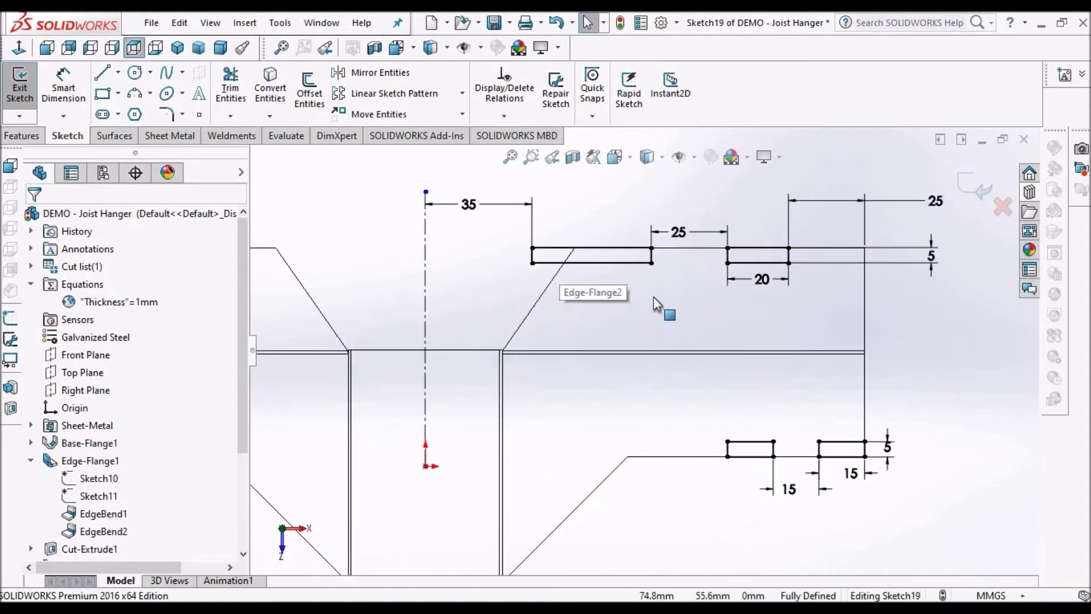
pyautogui.moveTo(938, 204); pyautogui.dragTo(834, 210)
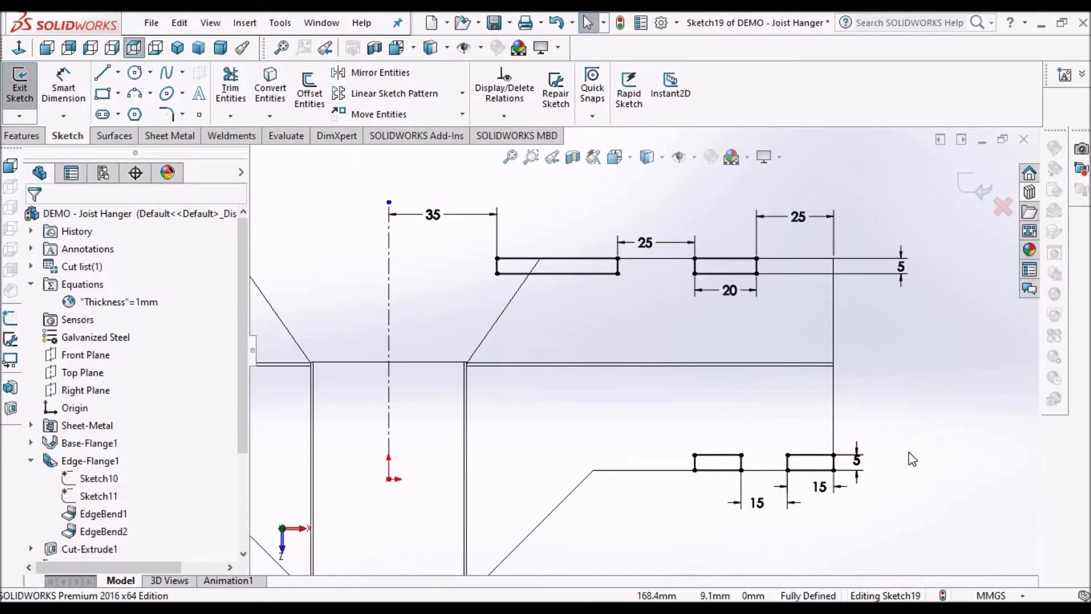
# - Mirror all the flange-edge notch rectangles about the vertical centerline, keeping the originals
pyautogui.scroll(2, 909, 452)
pyautogui.moveTo(890, 216)
pyautogui.mouseDown()
pyautogui.moveTo(803, 293)
pyautogui.moveTo(494, 508)
pyautogui.moveTo(489, 363)
pyautogui.moveTo(511, 293)
pyautogui.mouseUp()
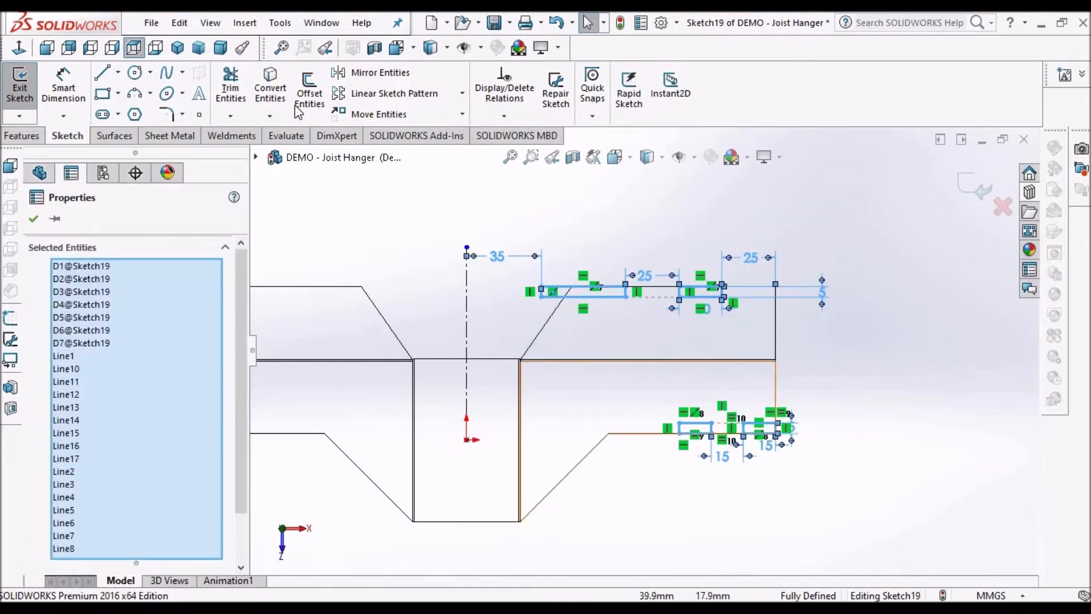
pyautogui.click(368, 74)
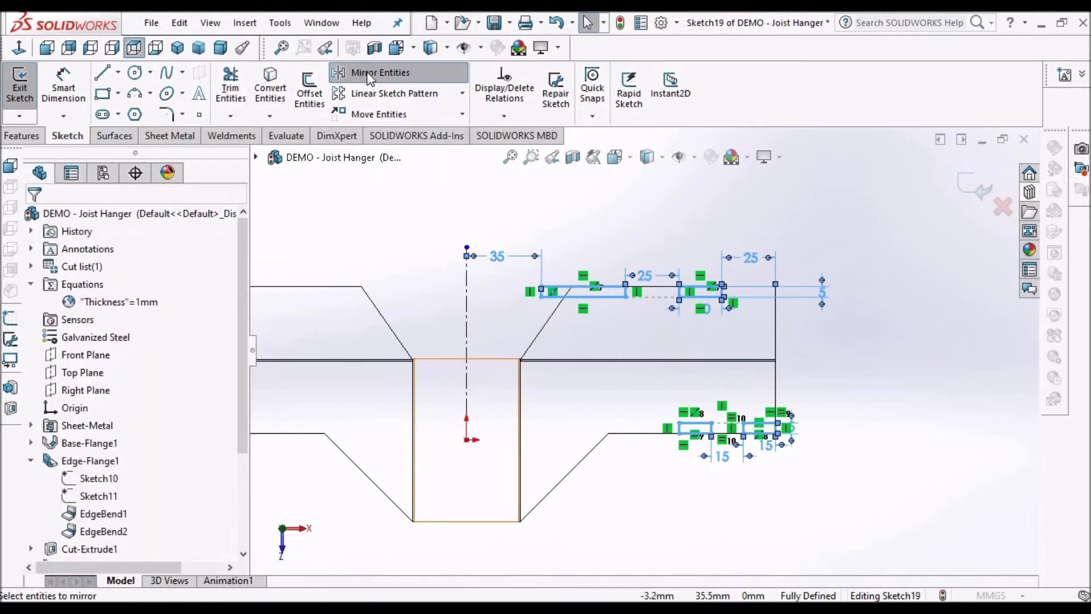
pyautogui.moveTo(240, 492); pyautogui.dragTo(251, 571)
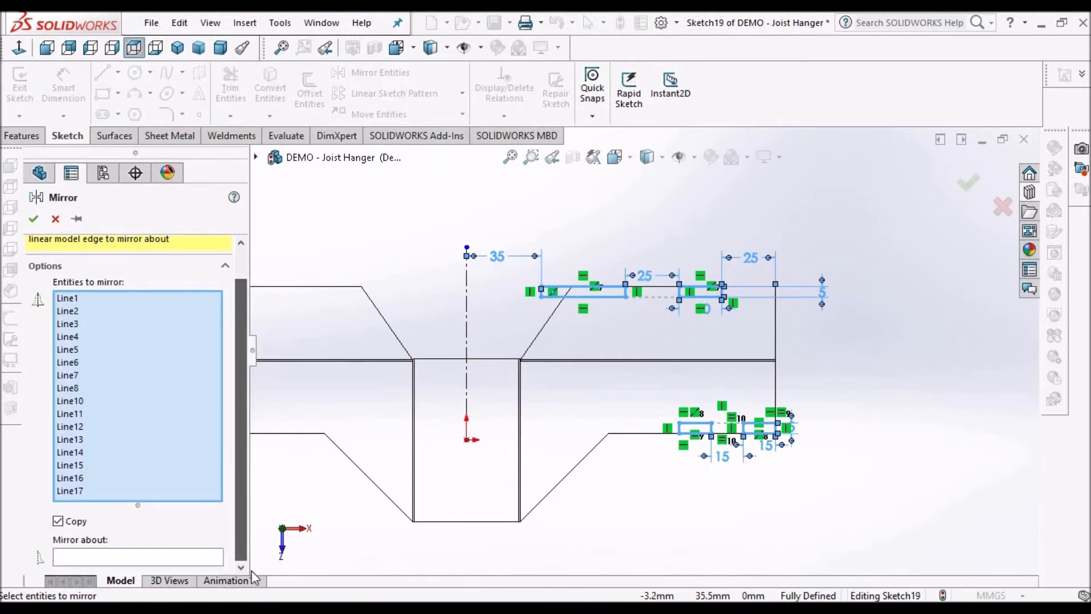
pyautogui.click(100, 558)
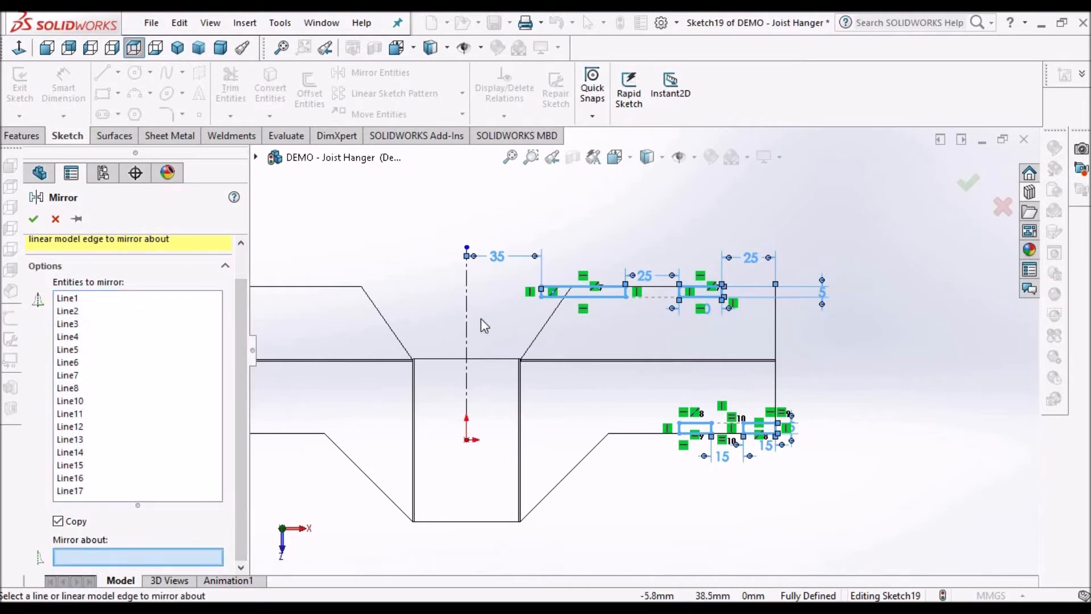
pyautogui.click(468, 309)
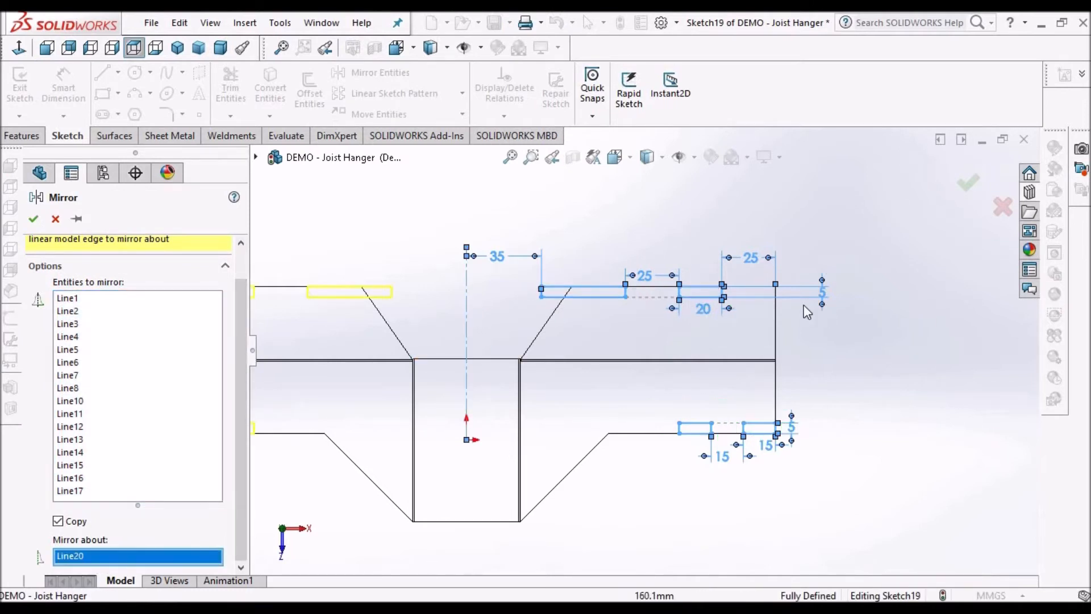
pyautogui.scroll(1, 651, 347)
pyautogui.scroll(3, 677, 315)
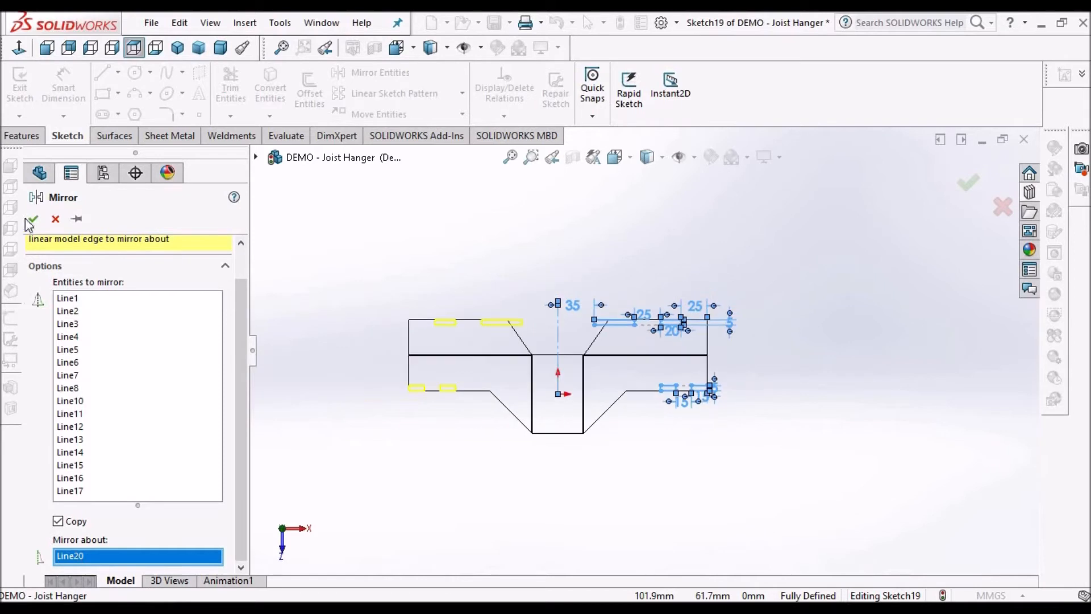
pyautogui.press('Return')
# - Cut the mirrored rectangles as a blind normal cut linked to the sheet thickness, and display the part shaded with edges
pyautogui.click(181, 136)
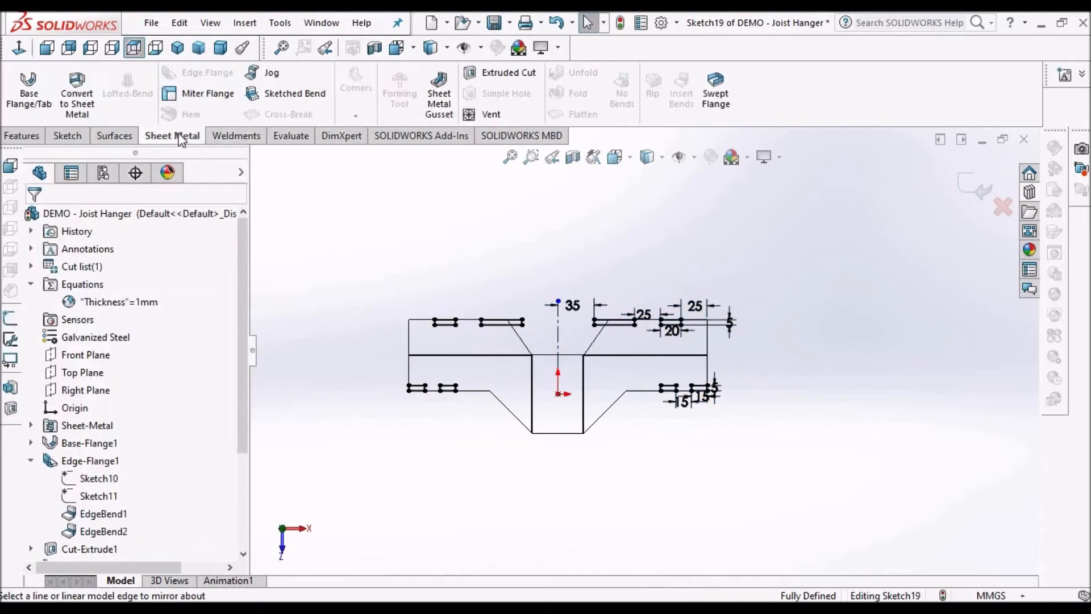
pyautogui.click(496, 77)
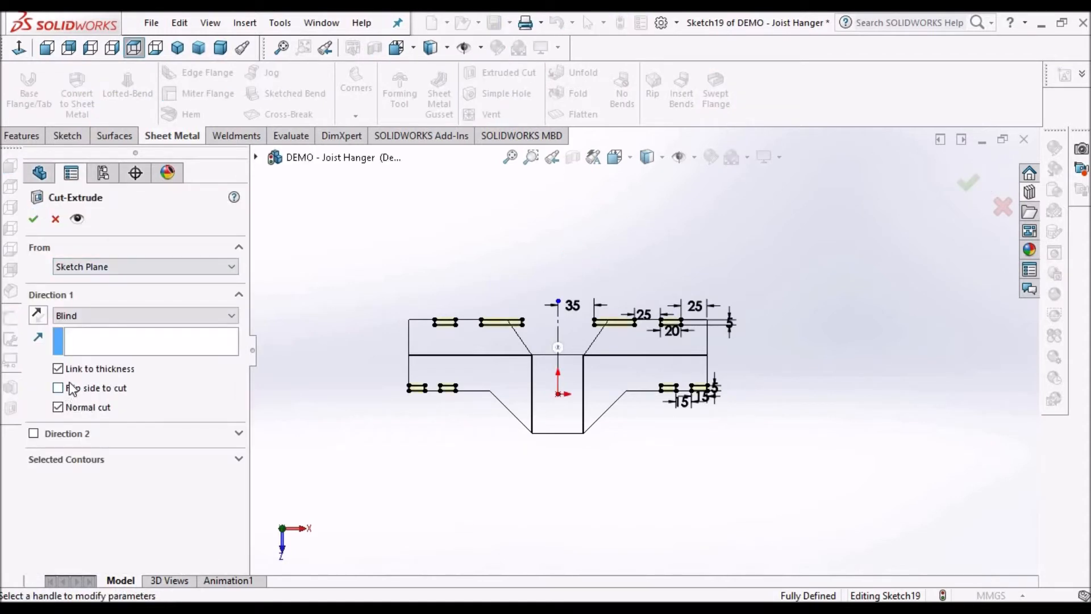
pyautogui.click(34, 218)
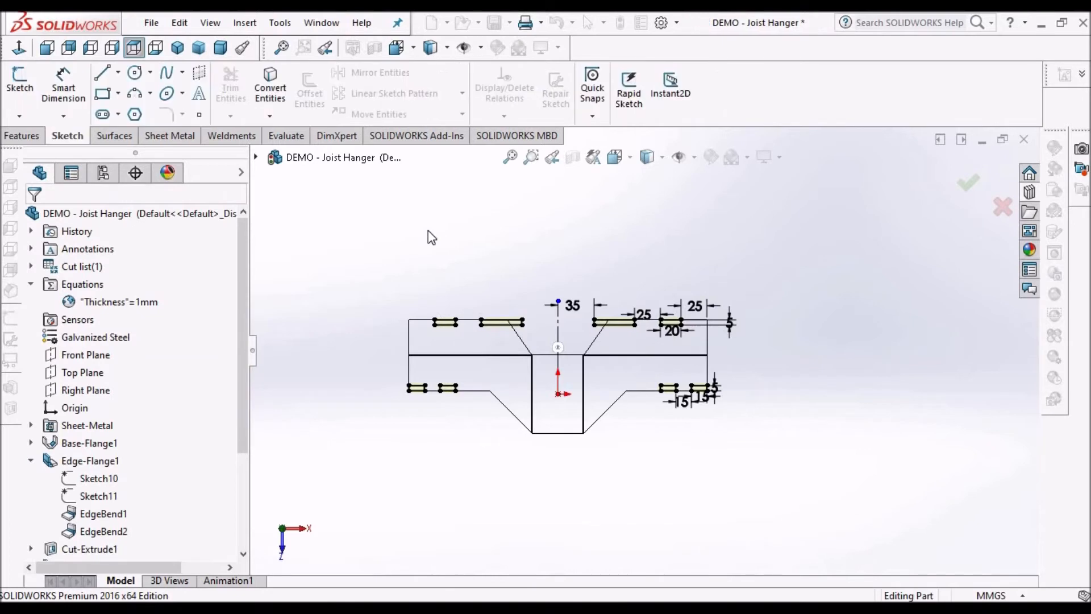
pyautogui.click(657, 161)
pyautogui.click(649, 178)
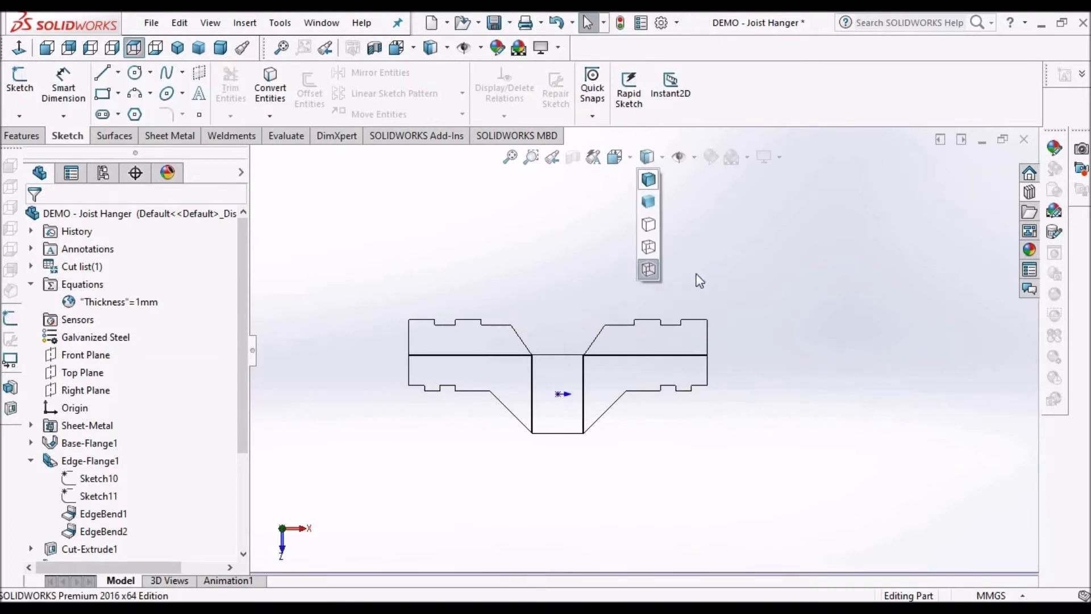
# - Fold all four edge bends back up, keeping the base face fixed
pyautogui.moveTo(641, 368); pyautogui.dragTo(617, 308, button='middle')
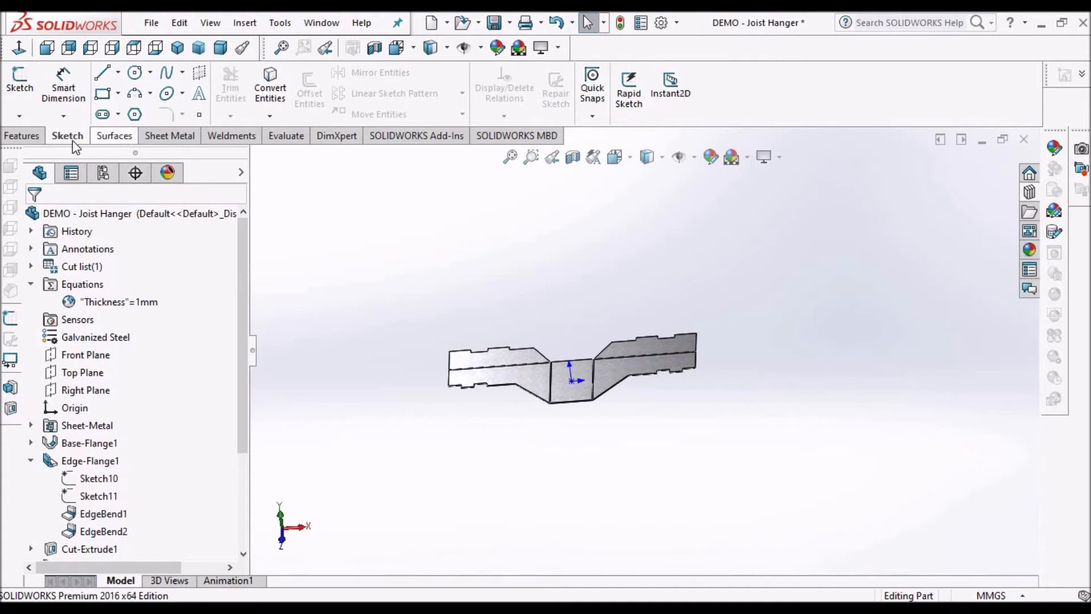
pyautogui.click(578, 97)
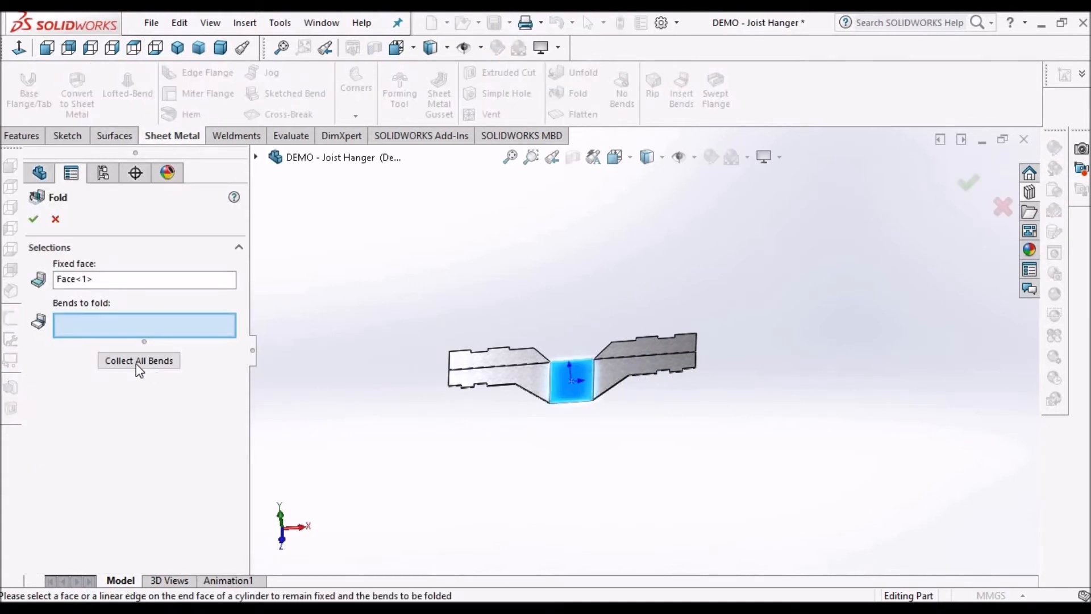
pyautogui.click(139, 360)
pyautogui.scroll(-2, 571, 309)
pyautogui.moveTo(636, 345); pyautogui.dragTo(642, 275, button='middle')
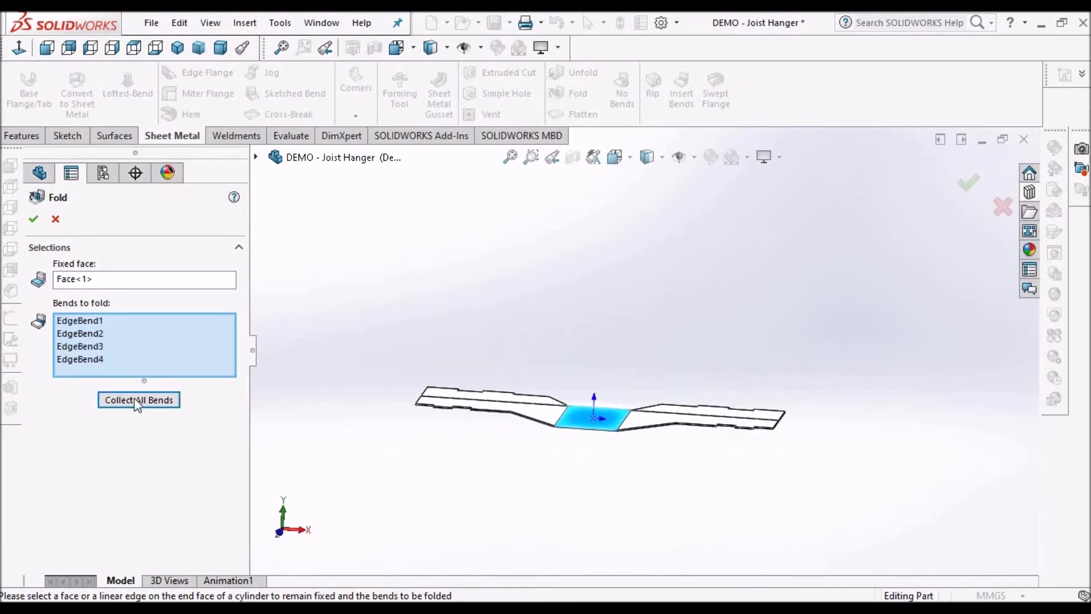
pyautogui.click(34, 220)
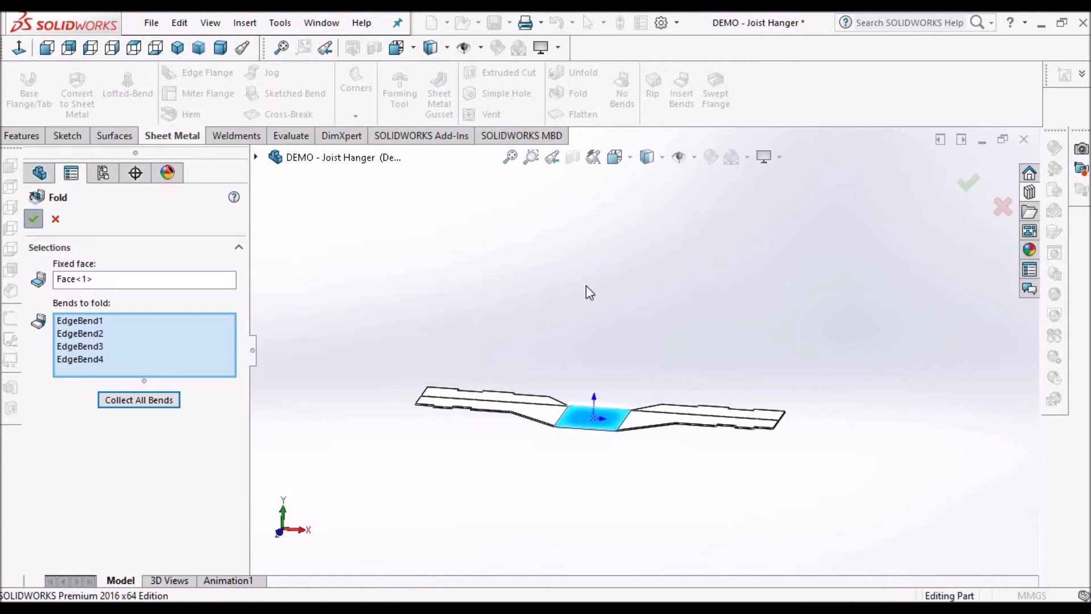
pyautogui.moveTo(717, 321); pyautogui.dragTo(507, 483, button='middle')
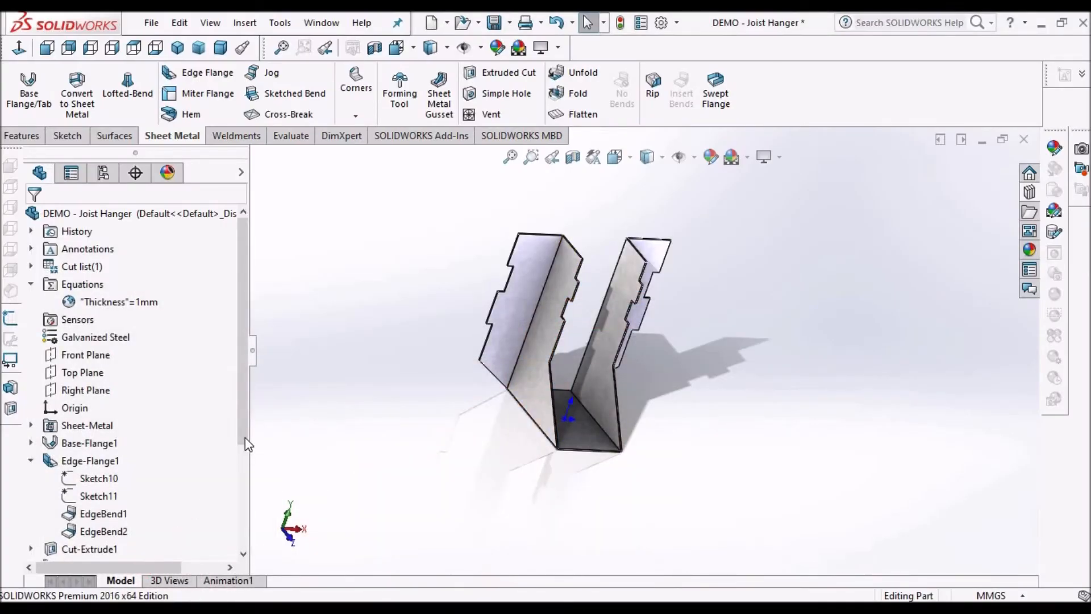
# - Collapse the edge flange features in the feature tree and roll the model back to just before the fold
pyautogui.moveTo(244, 444); pyautogui.dragTo(244, 515)
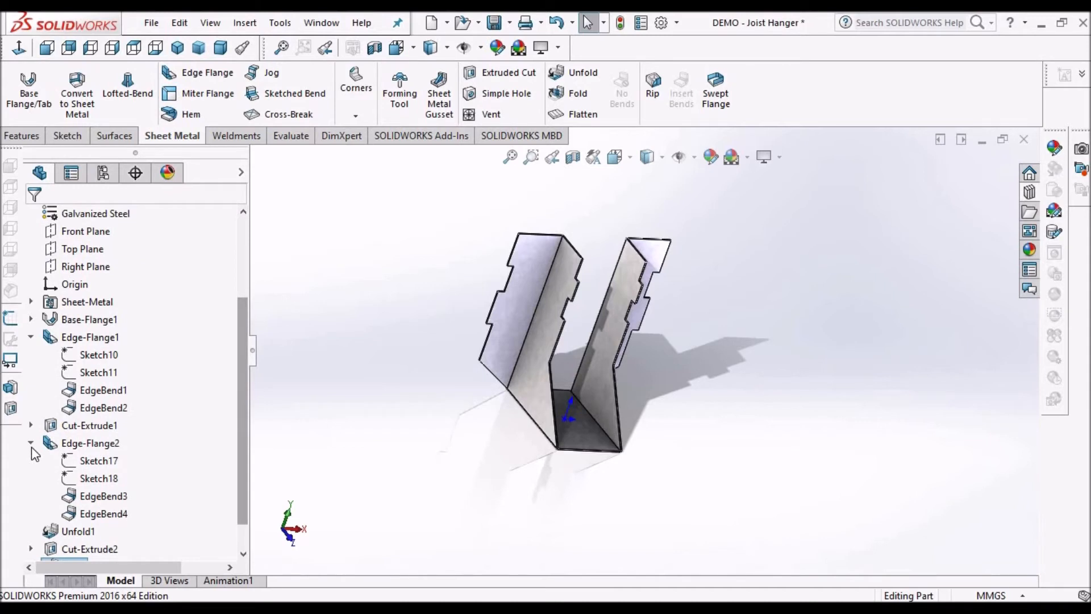
pyautogui.click(31, 443)
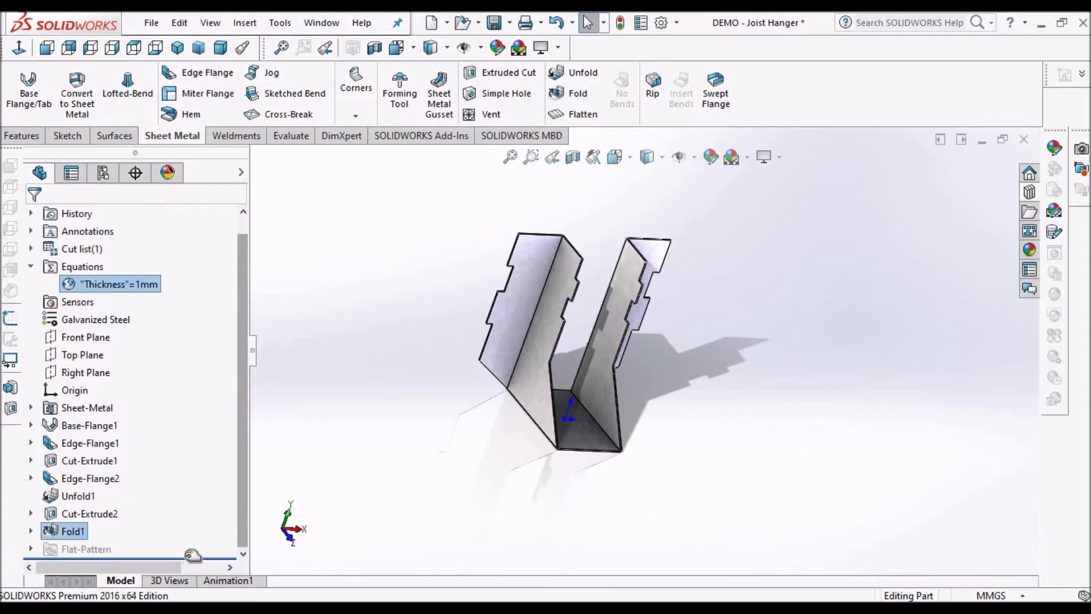
pyautogui.moveTo(194, 555); pyautogui.dragTo(185, 523)
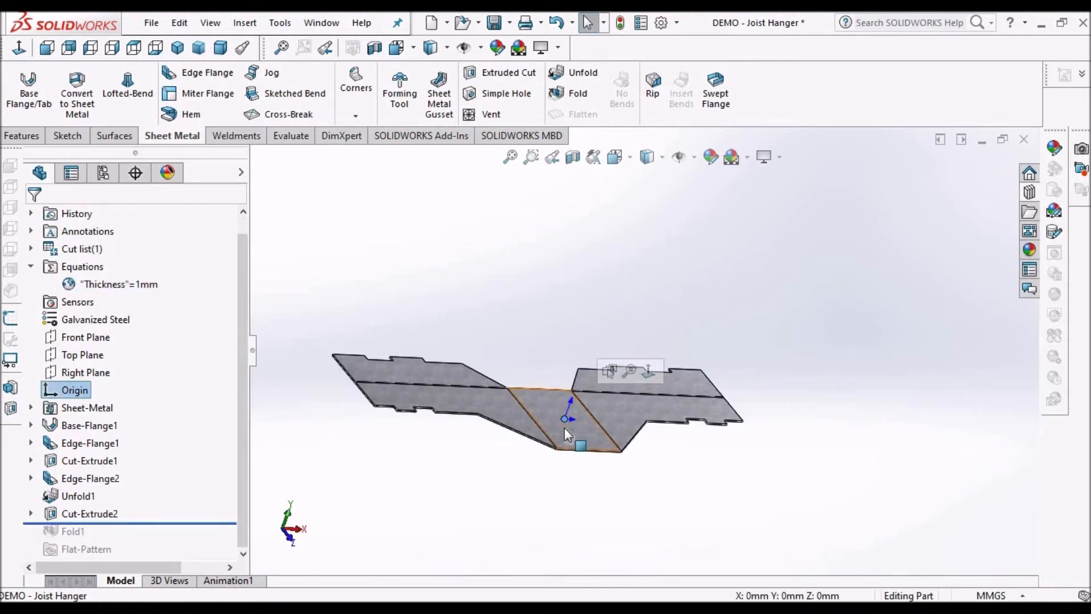
# - Add a 10 mm simple hole linked to thickness on the unfolded part's base face, and save the part
pyautogui.click(565, 428)
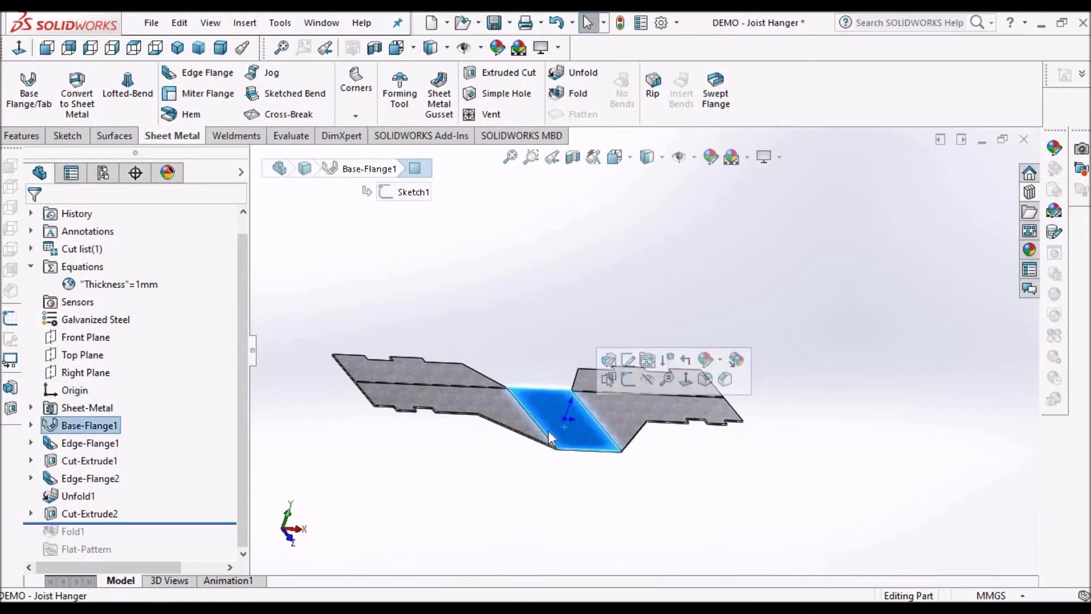
pyautogui.click(19, 48)
pyautogui.click(77, 136)
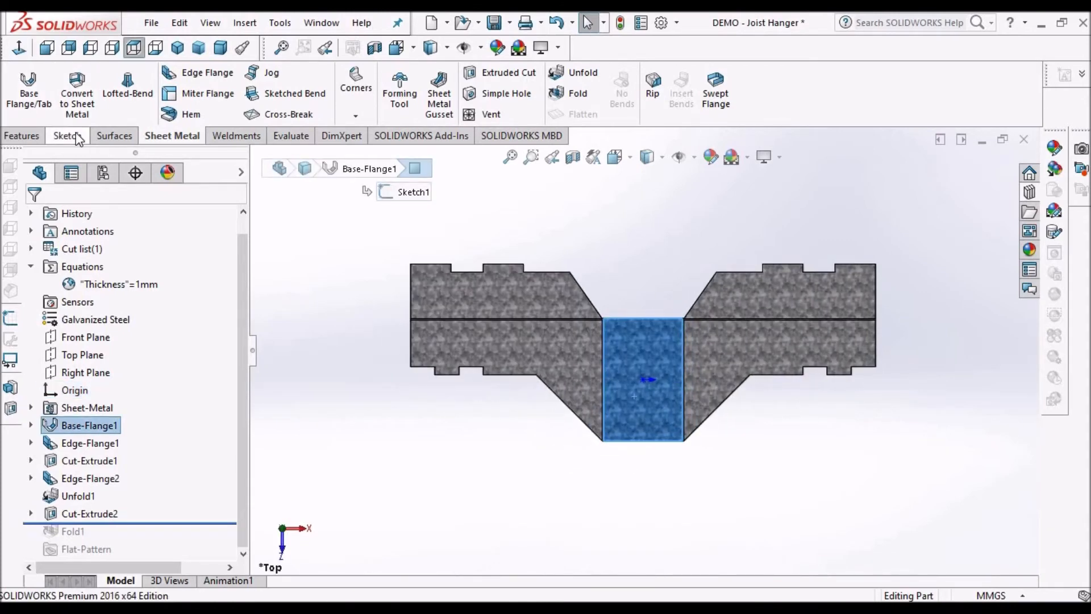
pyautogui.click(177, 137)
pyautogui.click(499, 98)
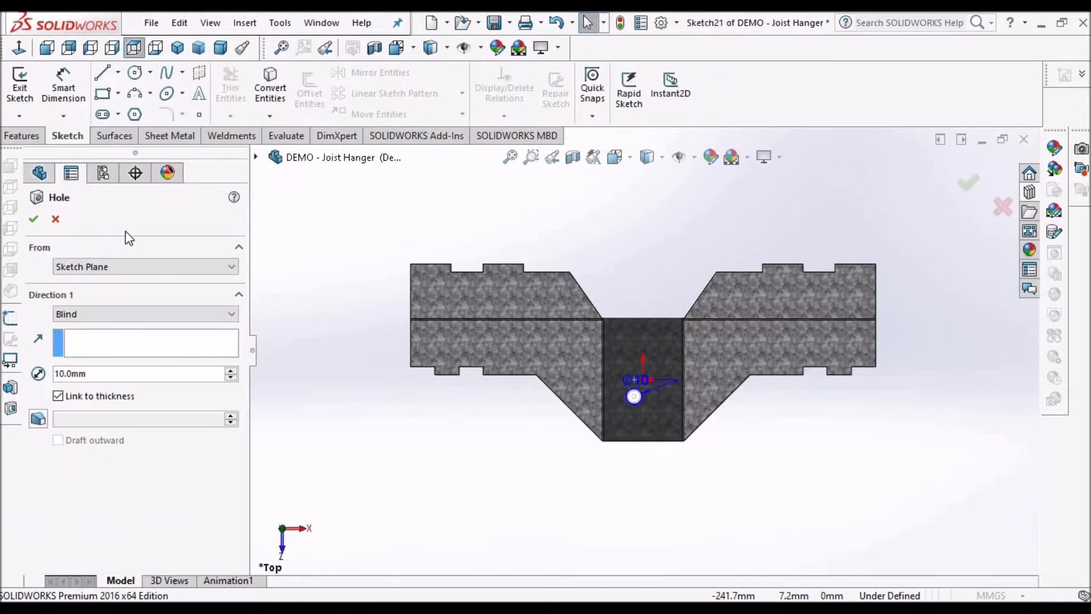
pyautogui.click(33, 221)
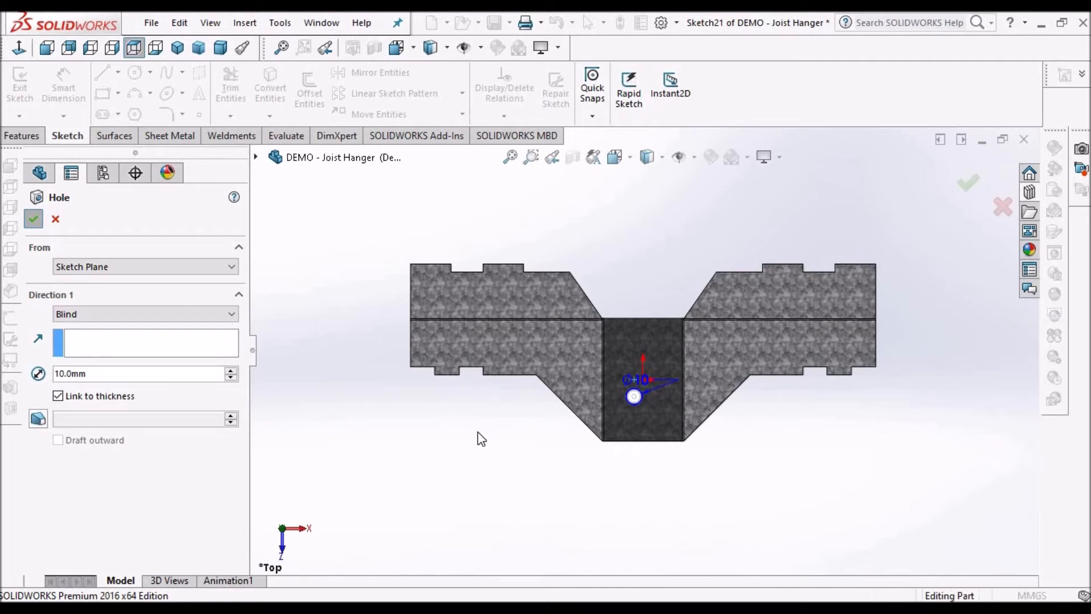
pyautogui.click(493, 23)
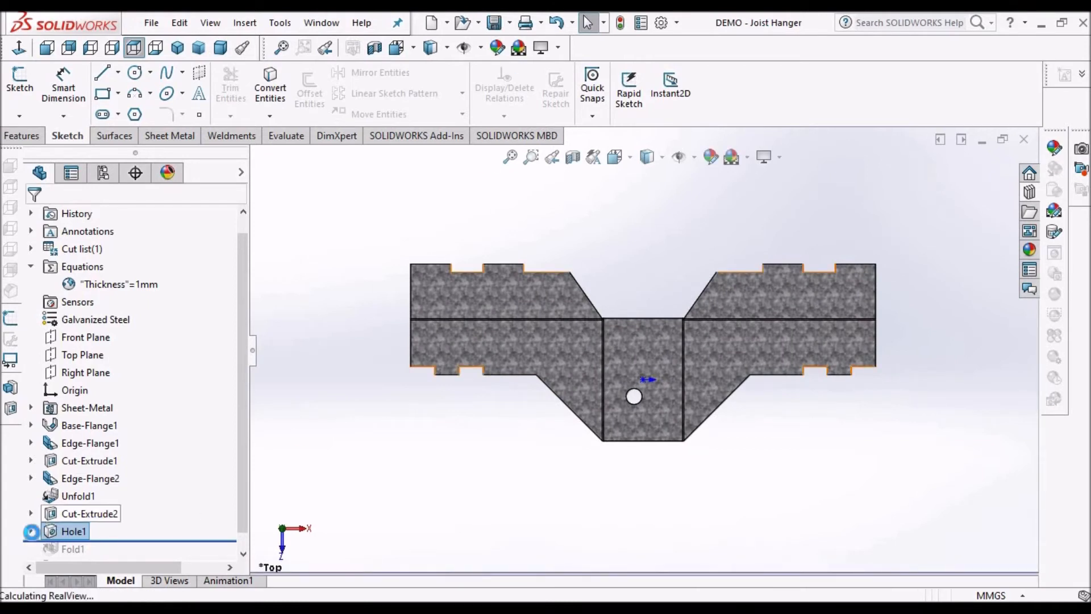
# - Open the hole's sketch for editing and switch the model display to wireframe
pyautogui.moveTo(73, 538); pyautogui.dragTo(88, 546)
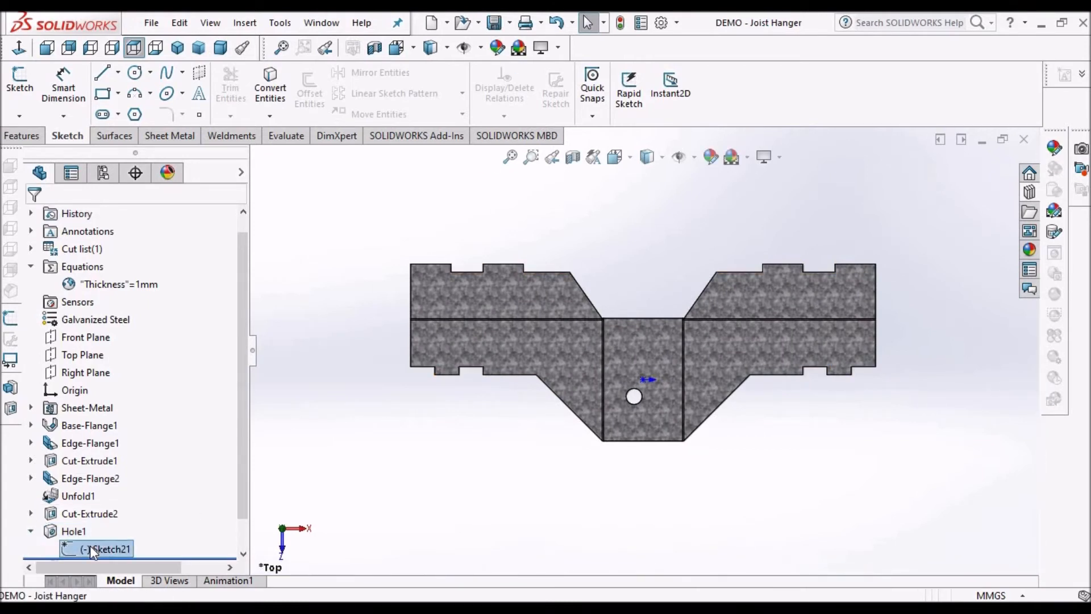
pyautogui.rightClick(93, 550)
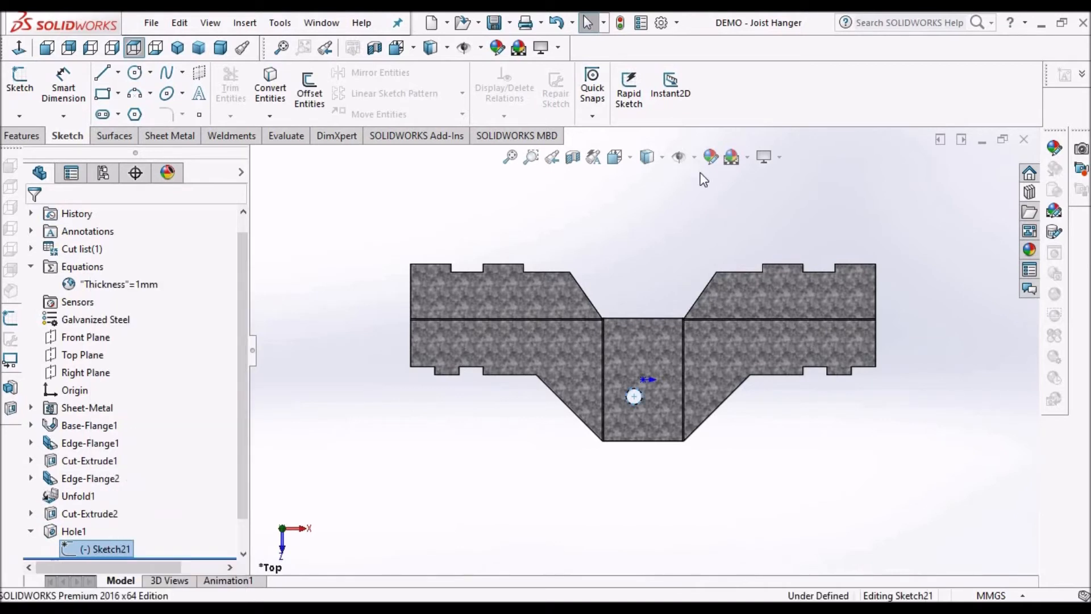
pyautogui.click(660, 159)
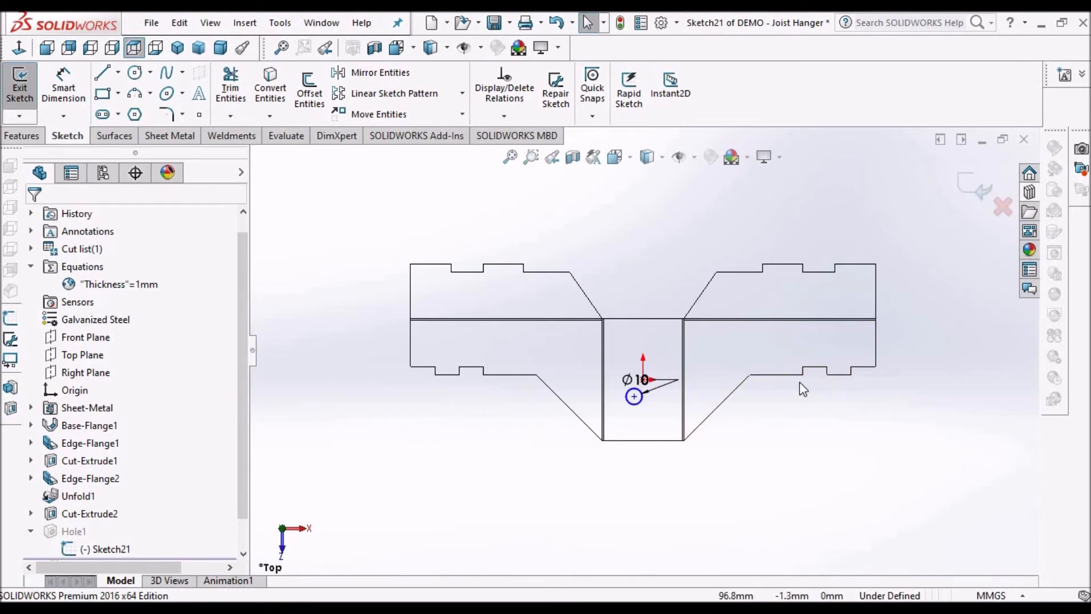
# - Move the hole circle from the base onto the right lower flange near its outer end, at about X 126 mm, Y 23 mm
pyautogui.scroll(-4, 615, 401)
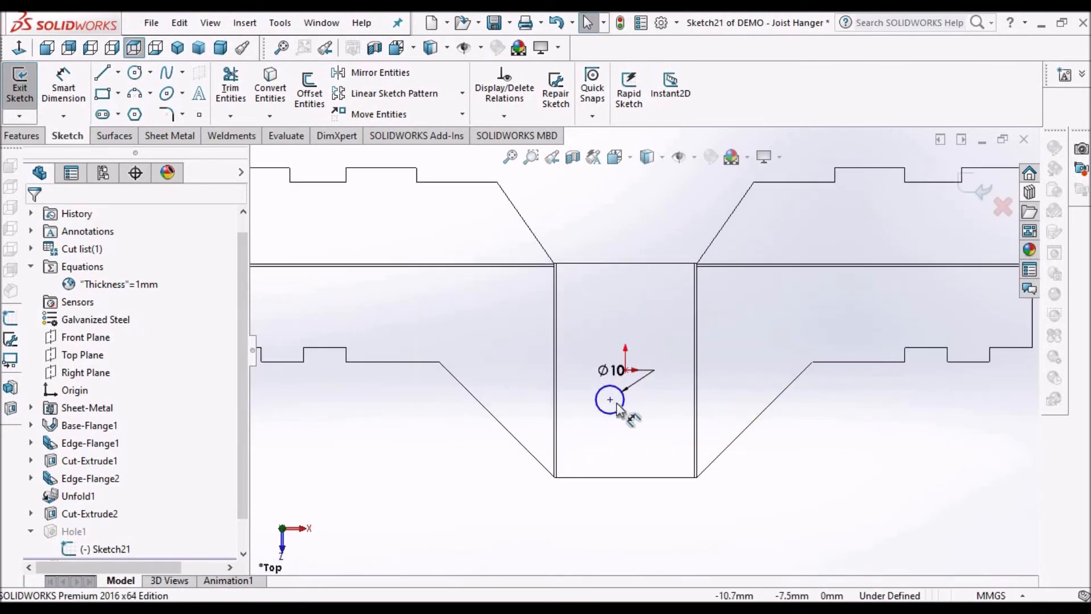
pyautogui.scroll(3, 658, 394)
pyautogui.scroll(-2, 829, 370)
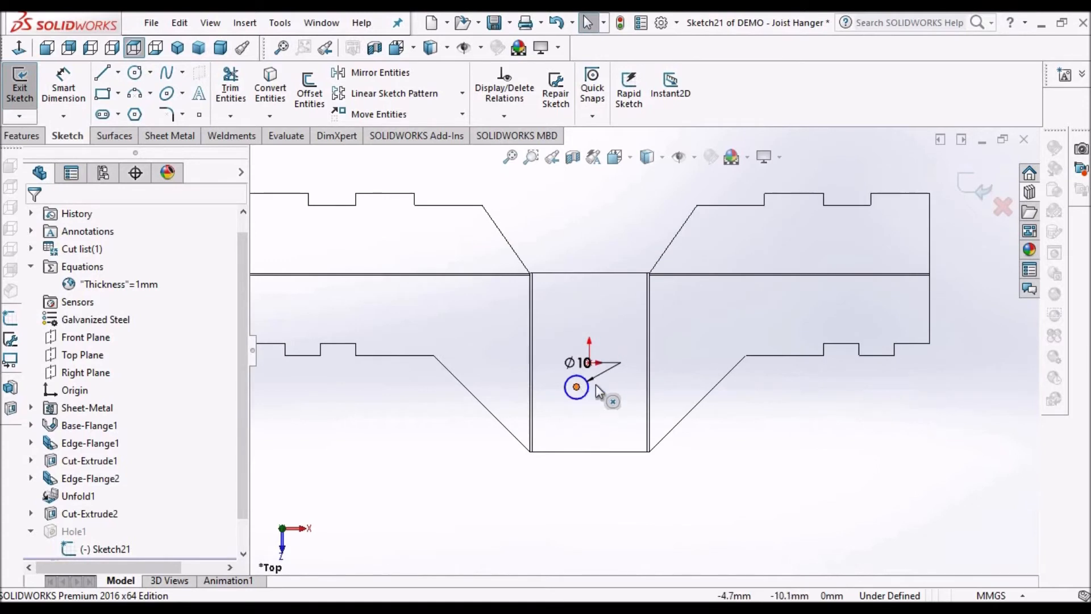
pyautogui.click(888, 303)
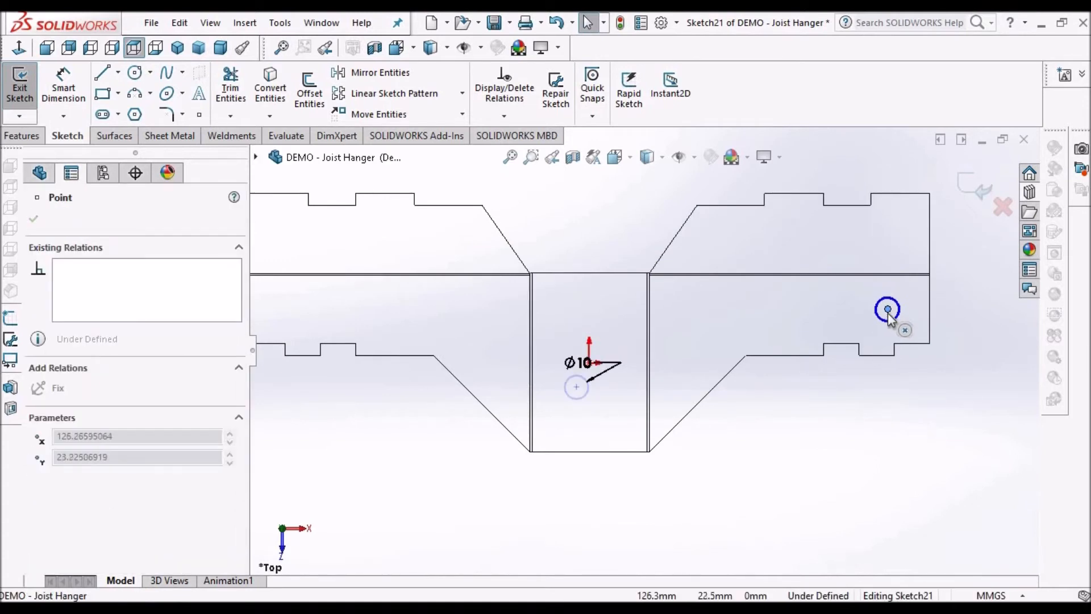
pyautogui.click(870, 421)
pyautogui.click(895, 289)
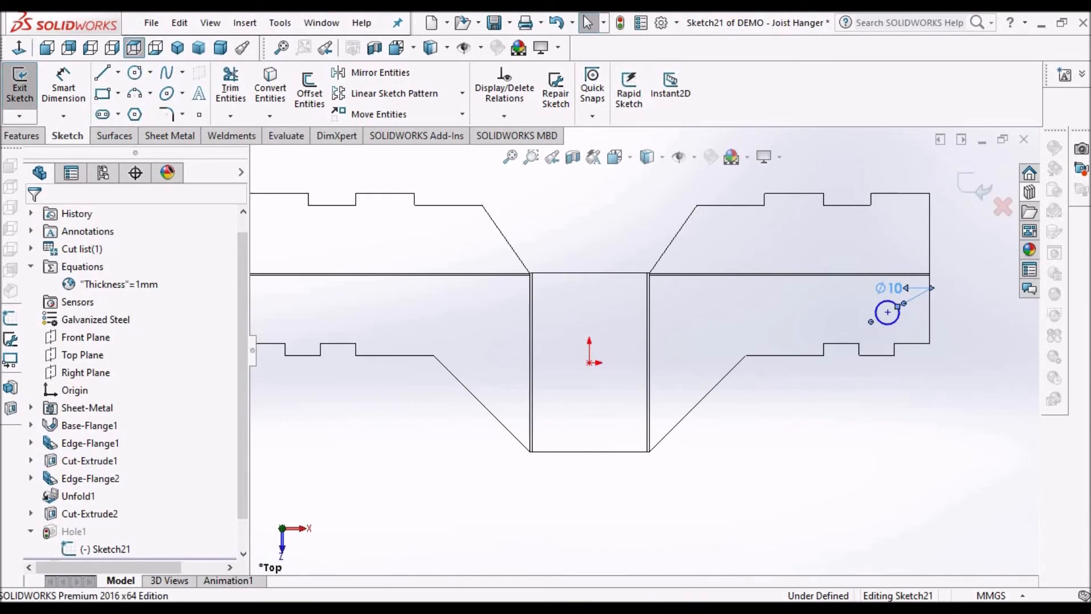
# - Set the hole circle's diameter to 4 mm
pyautogui.doubleClick(891, 288)
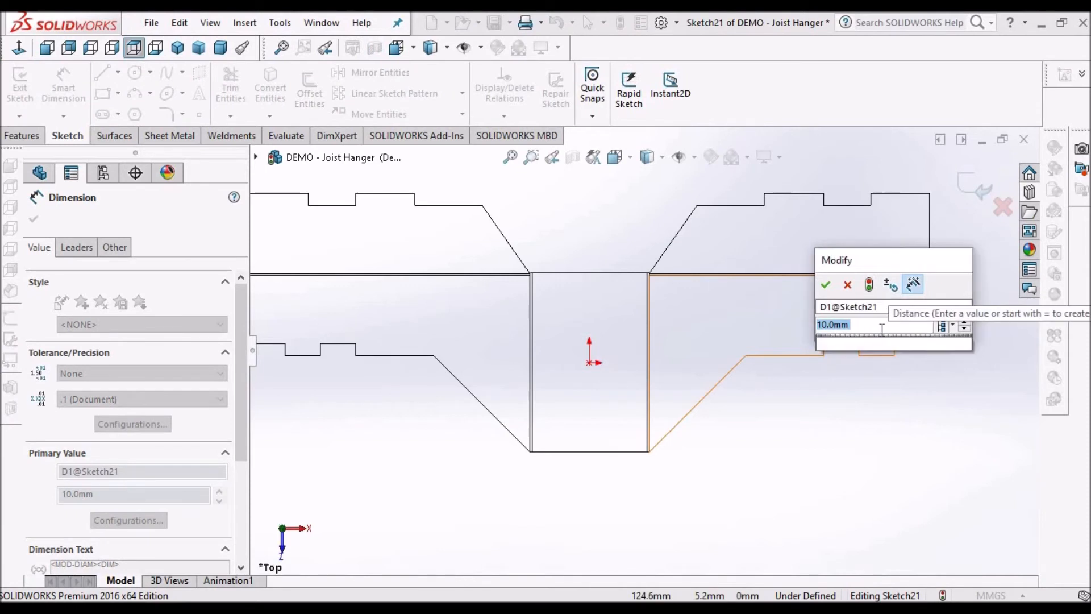
pyautogui.write('10')
pyautogui.press('Return')
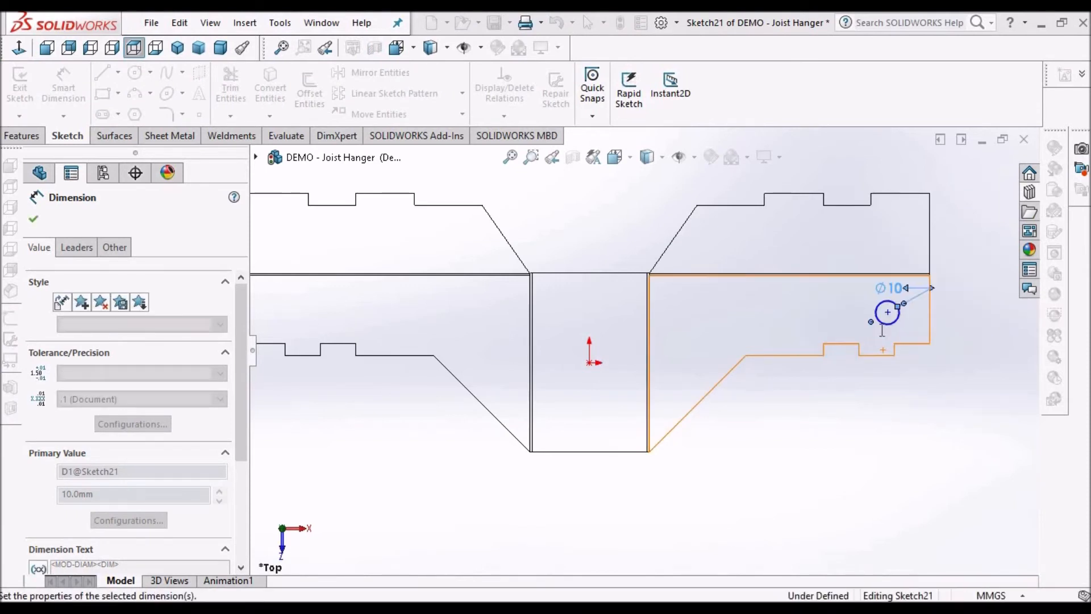
pyautogui.write('4')
pyautogui.press('Return')
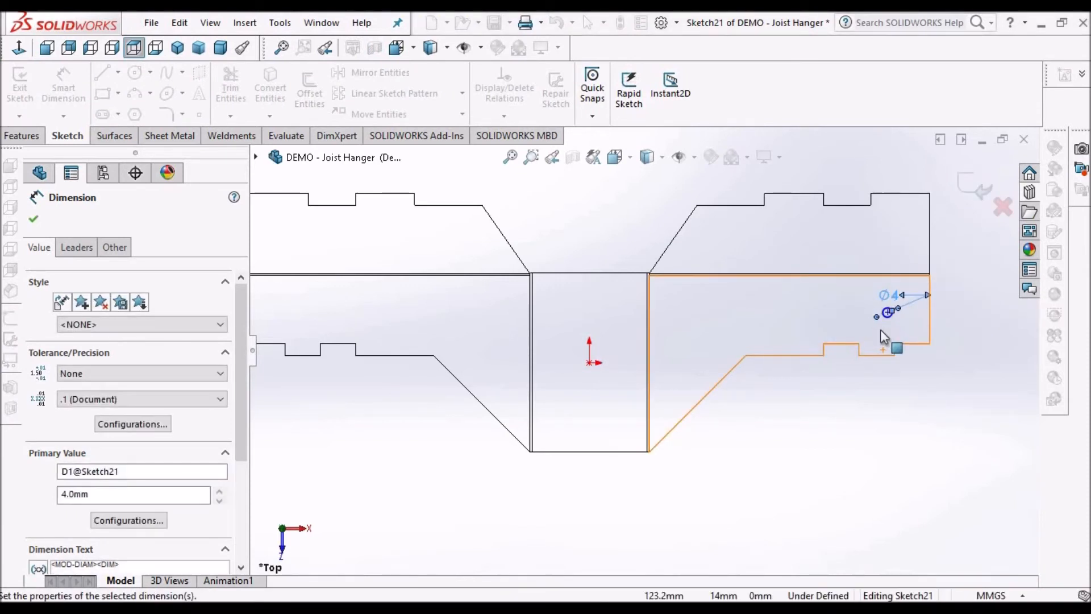
pyautogui.click(853, 411)
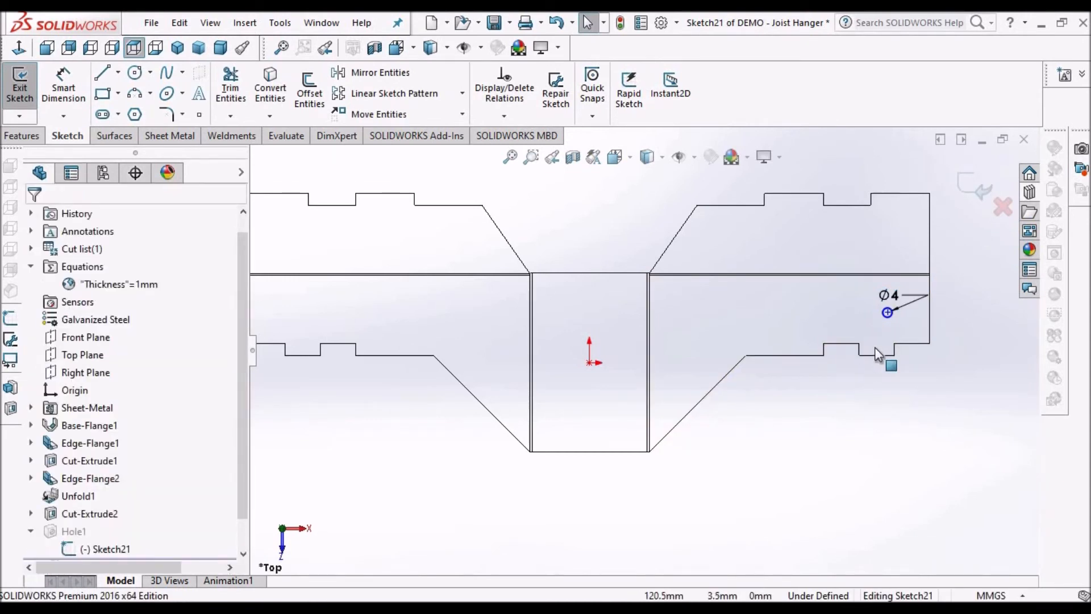
pyautogui.scroll(-3, 878, 356)
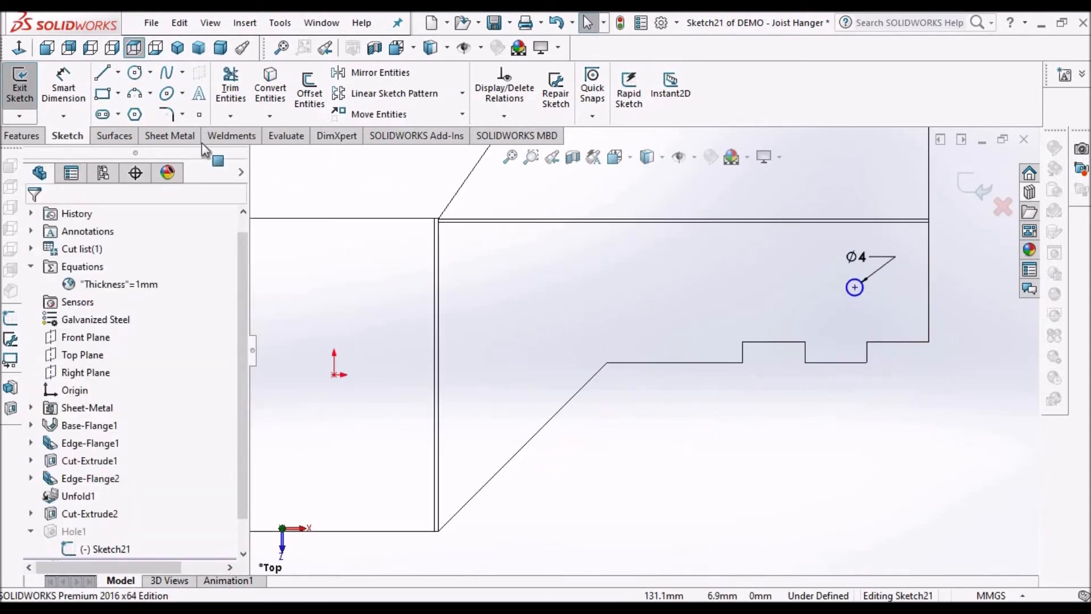
# - Dimension the hole circle's centre 8 mm from the lower edge of the right lower flange
pyautogui.click(62, 77)
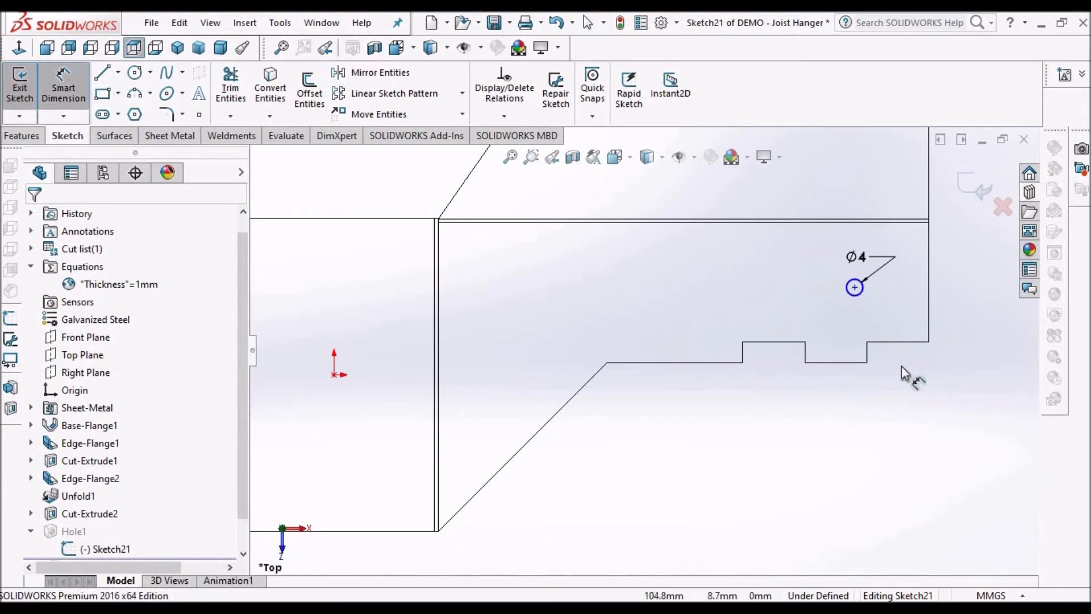
pyautogui.click(835, 362)
pyautogui.click(855, 287)
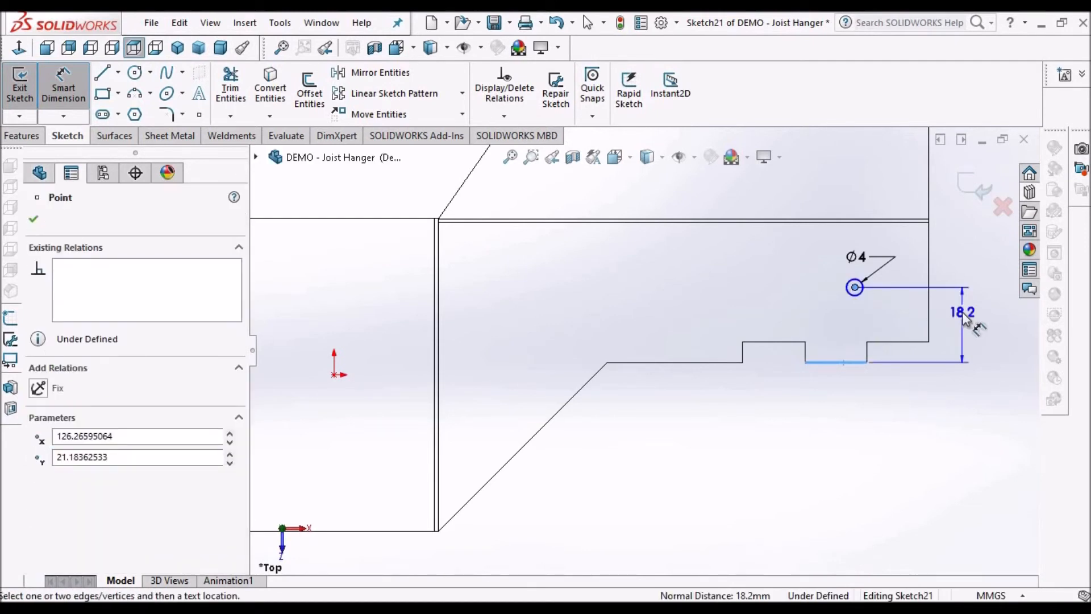
pyautogui.click(962, 311)
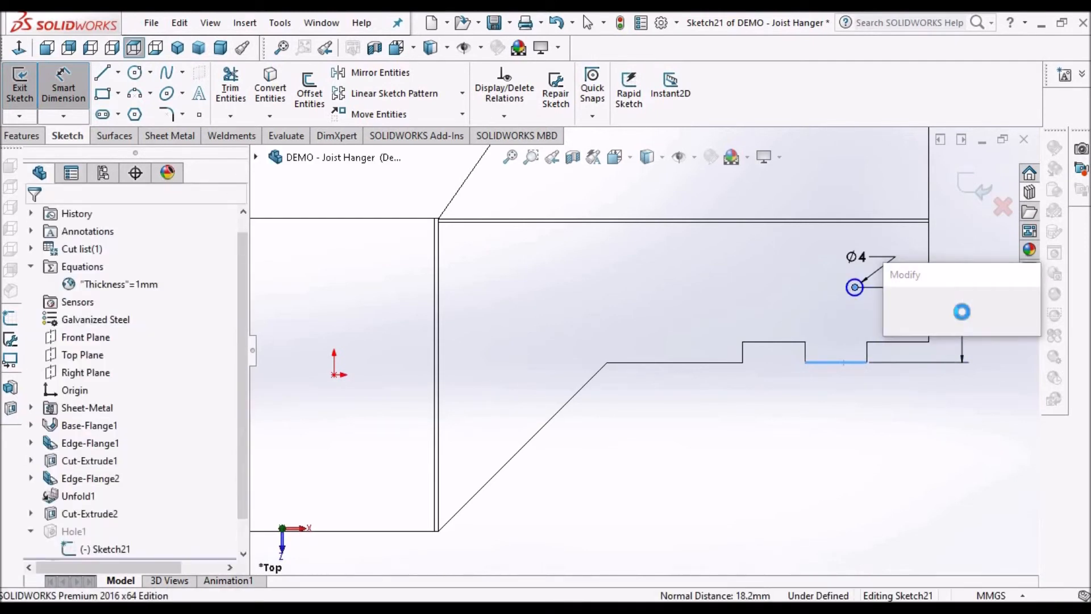
pyautogui.write('8')
pyautogui.press('Return')
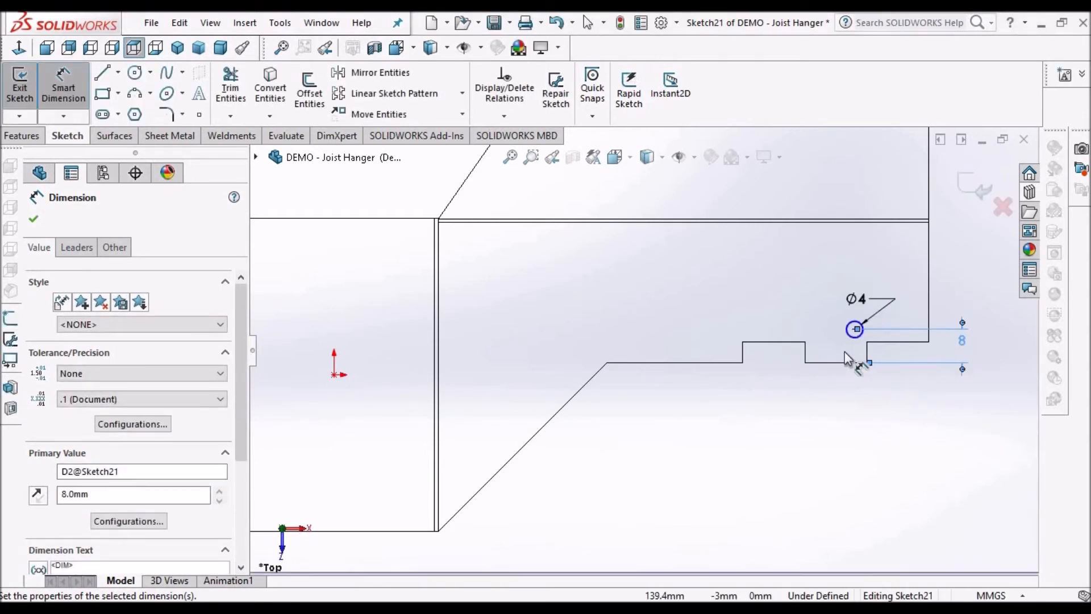
# - Dimension the hole circle's centre 20 mm from the right flange's outer end edge
pyautogui.scroll(-3, 885, 349)
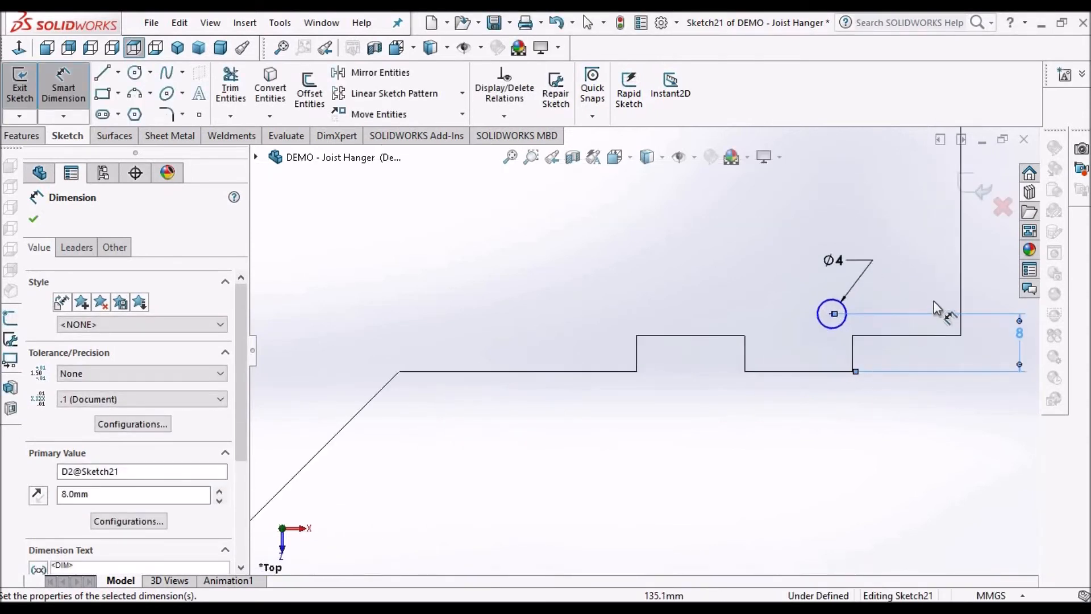
pyautogui.click(961, 296)
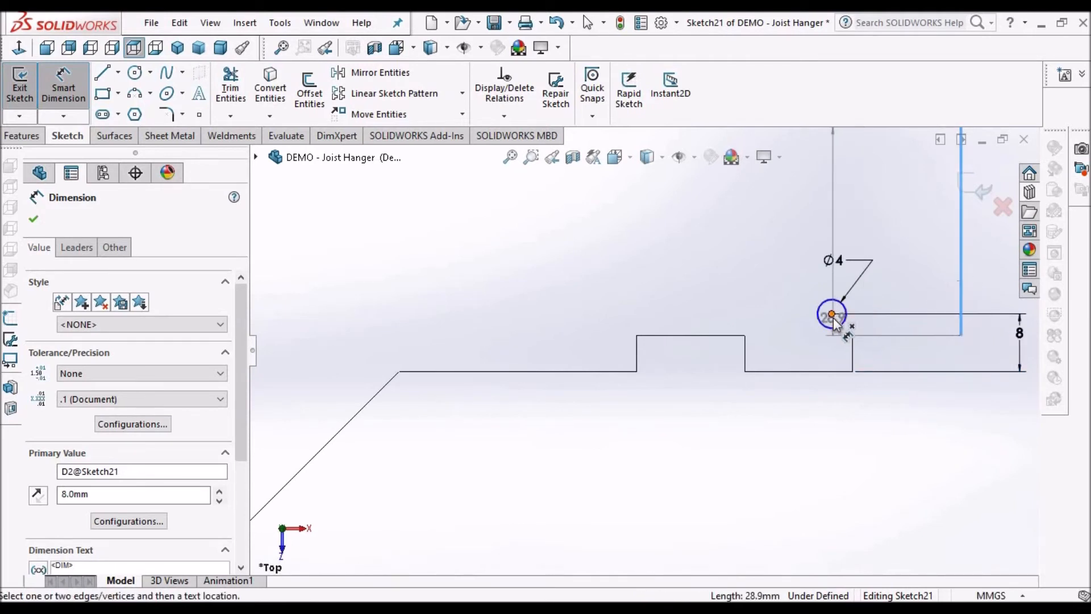
pyautogui.click(831, 314)
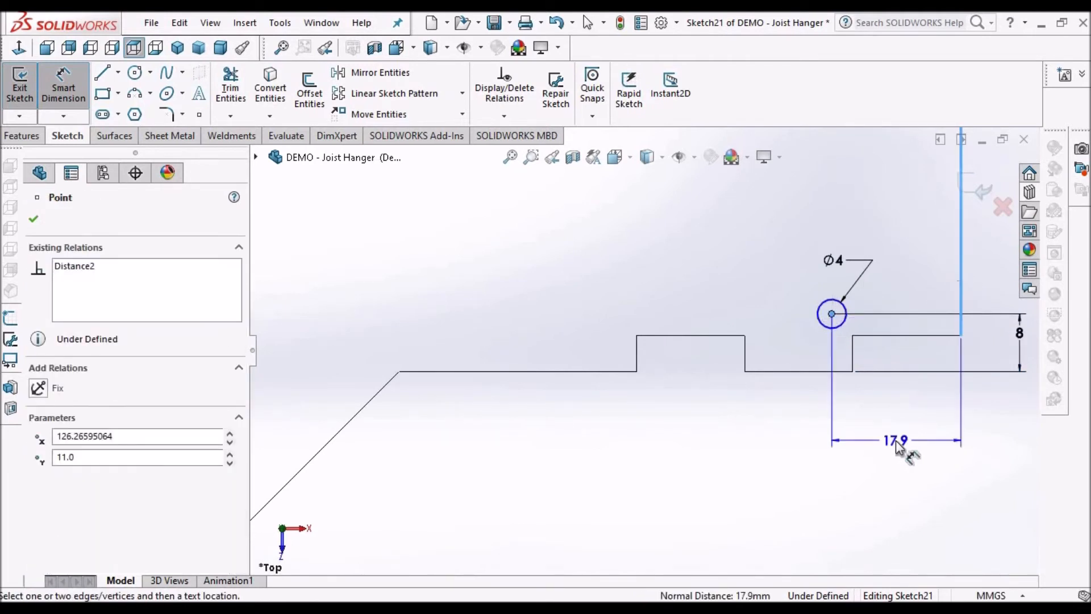
pyautogui.click(898, 449)
pyautogui.write('20')
pyautogui.press('Escape')
pyautogui.press('Escape')
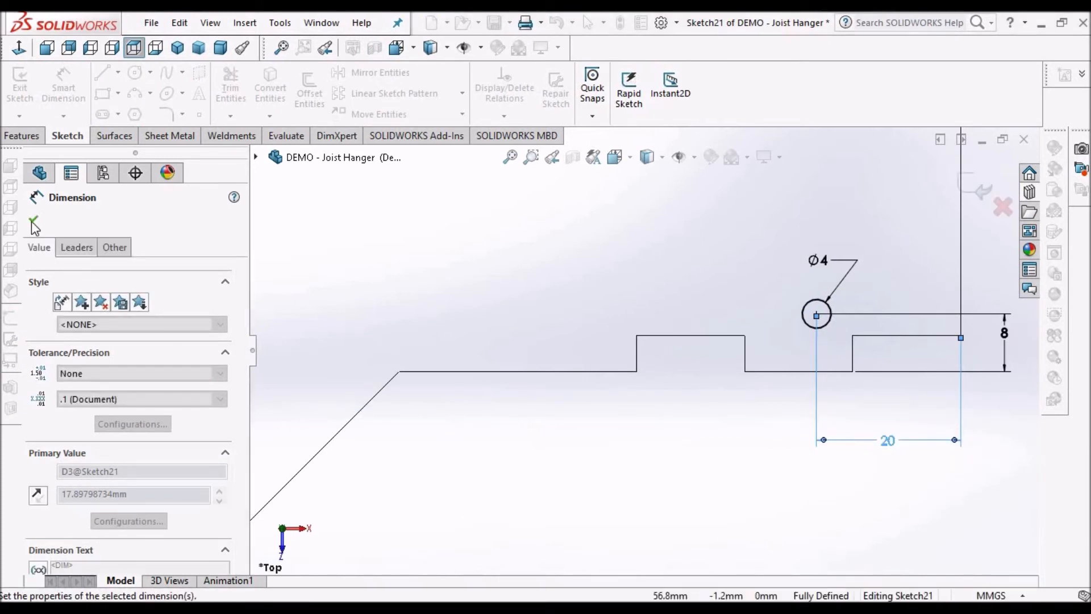
pyautogui.click(662, 500)
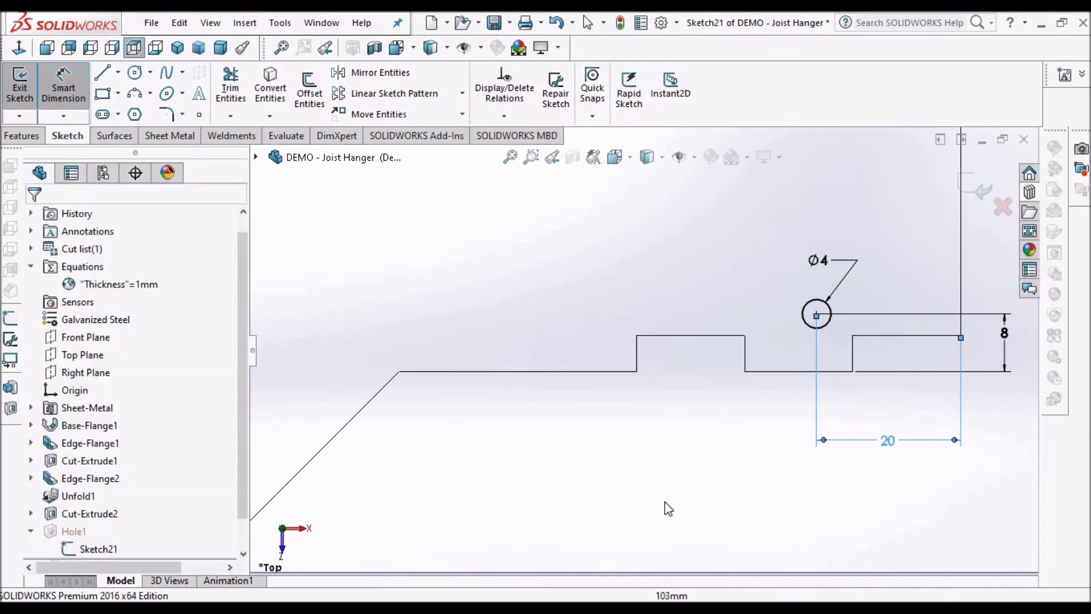
pyautogui.scroll(2, 750, 399)
pyautogui.press('Escape')
pyautogui.scroll(4, 642, 321)
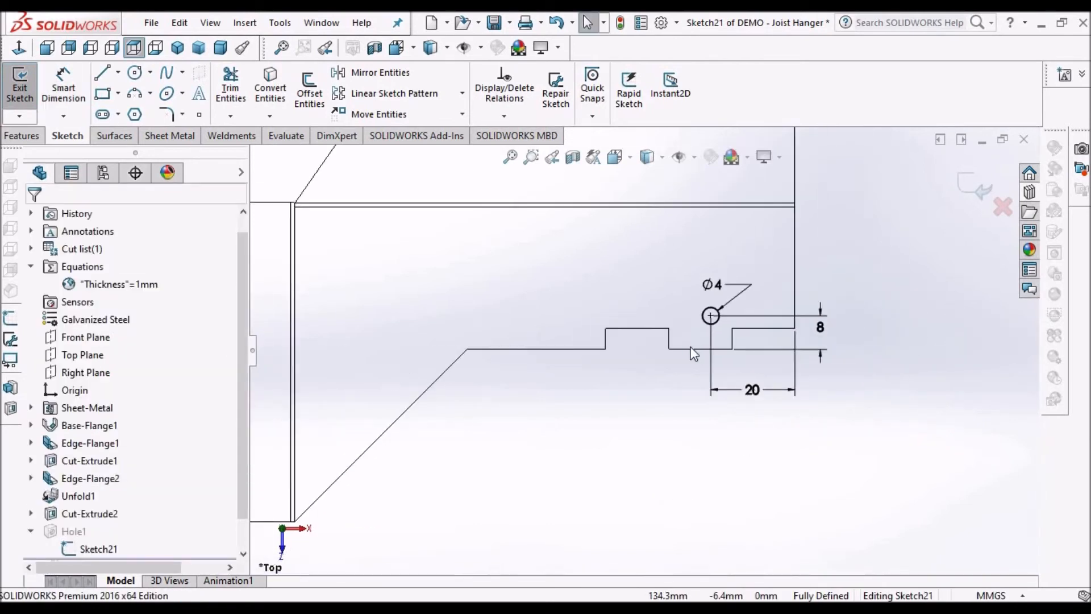
# - Create a linear sketch pattern of the 4 mm circle along the reversed X-axis, with 4 instances spaced 30 mm apart
pyautogui.scroll(-4, 639, 316)
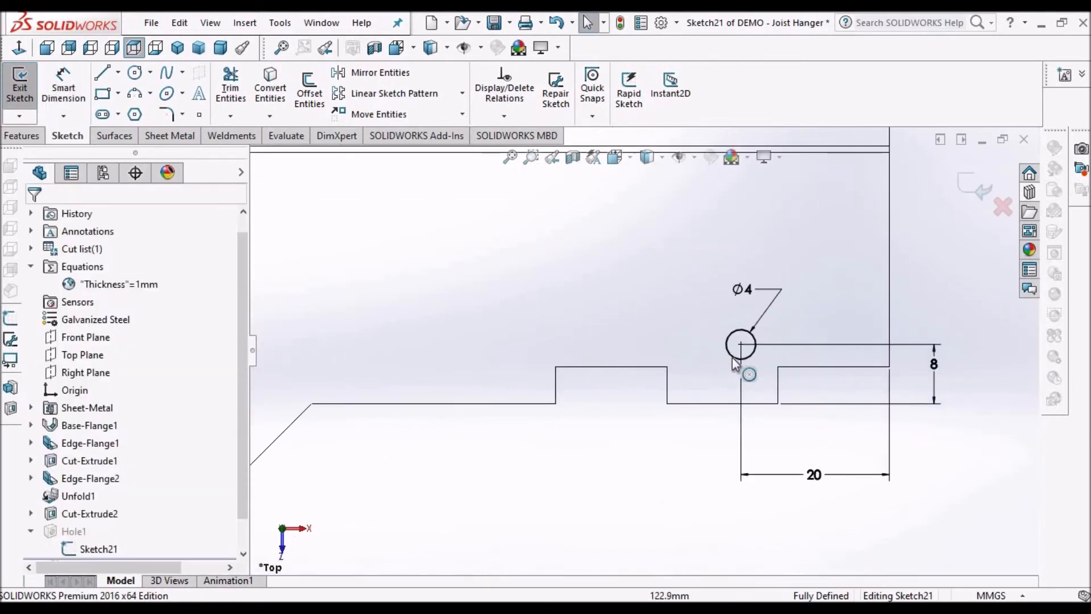
pyautogui.click(754, 338)
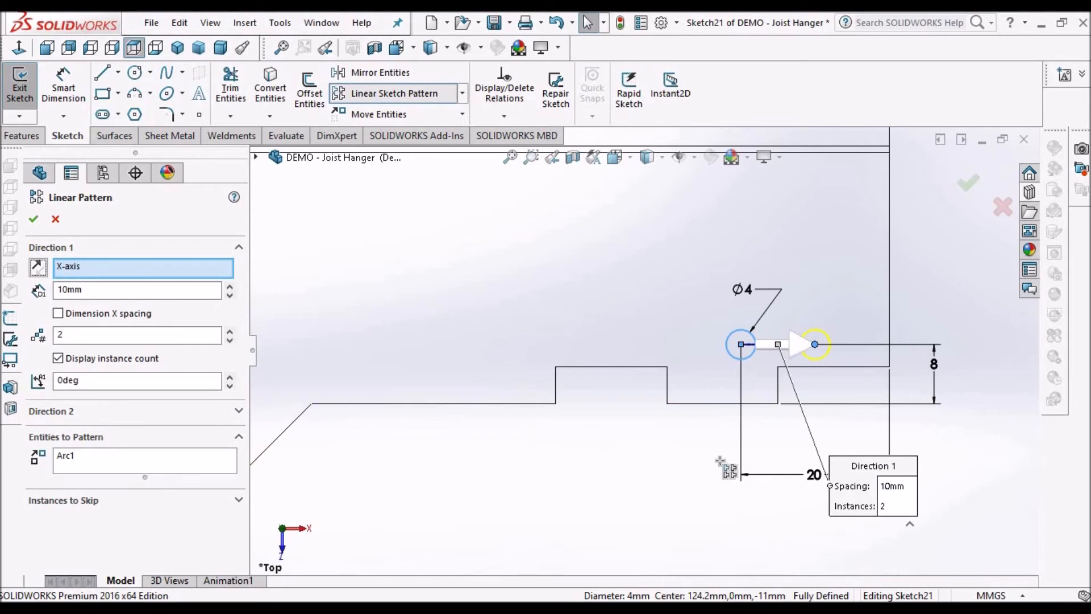
pyautogui.scroll(1, 852, 433)
pyautogui.click(40, 272)
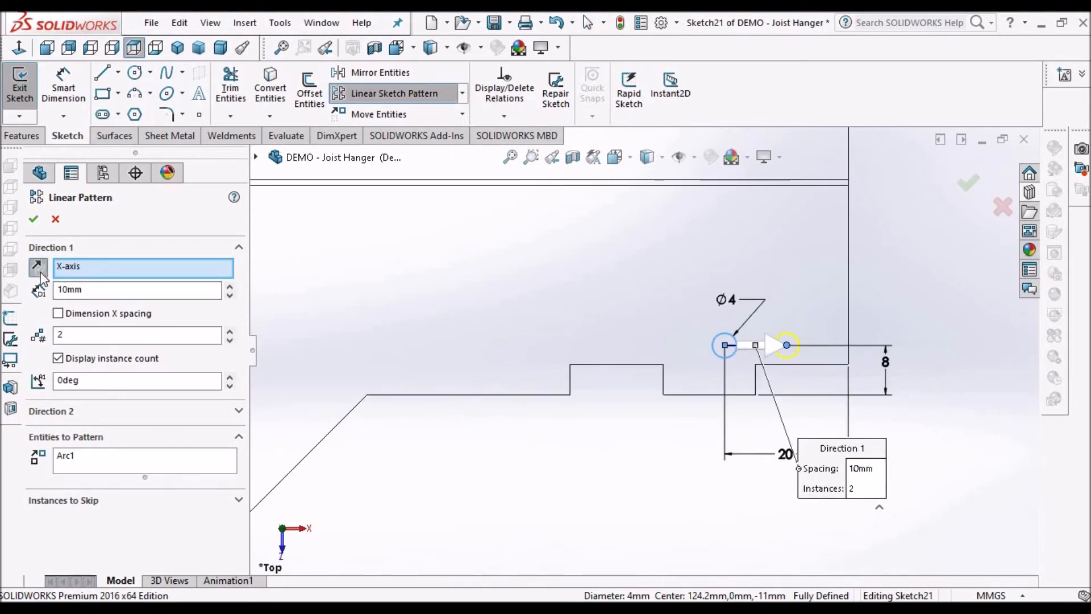
pyautogui.doubleClick(117, 295)
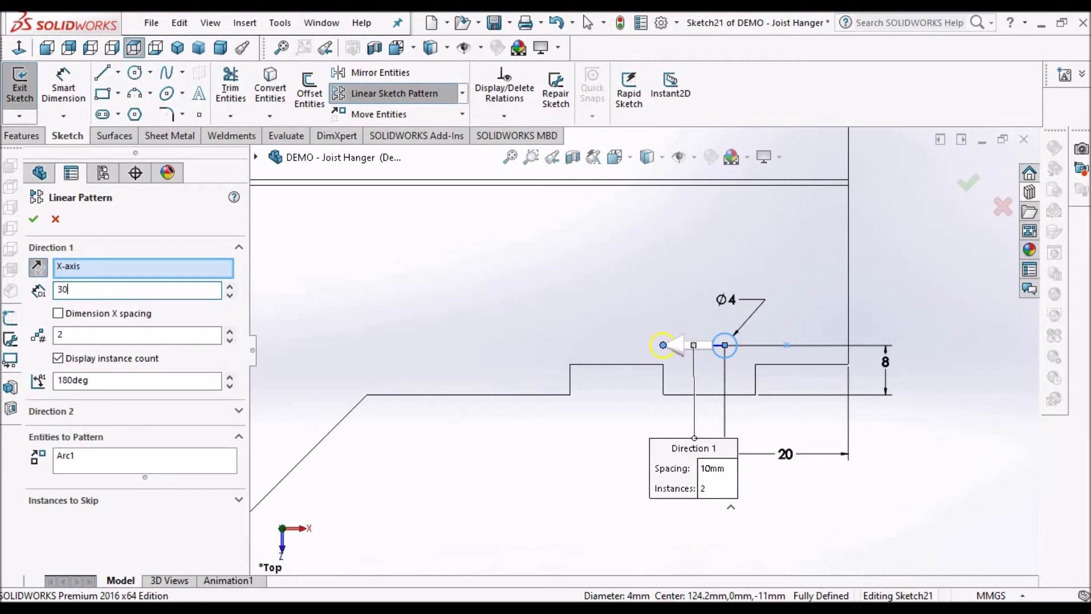
pyautogui.press('Return')
pyautogui.doubleClick(78, 334)
pyautogui.press('Return')
pyautogui.scroll(5, 518, 375)
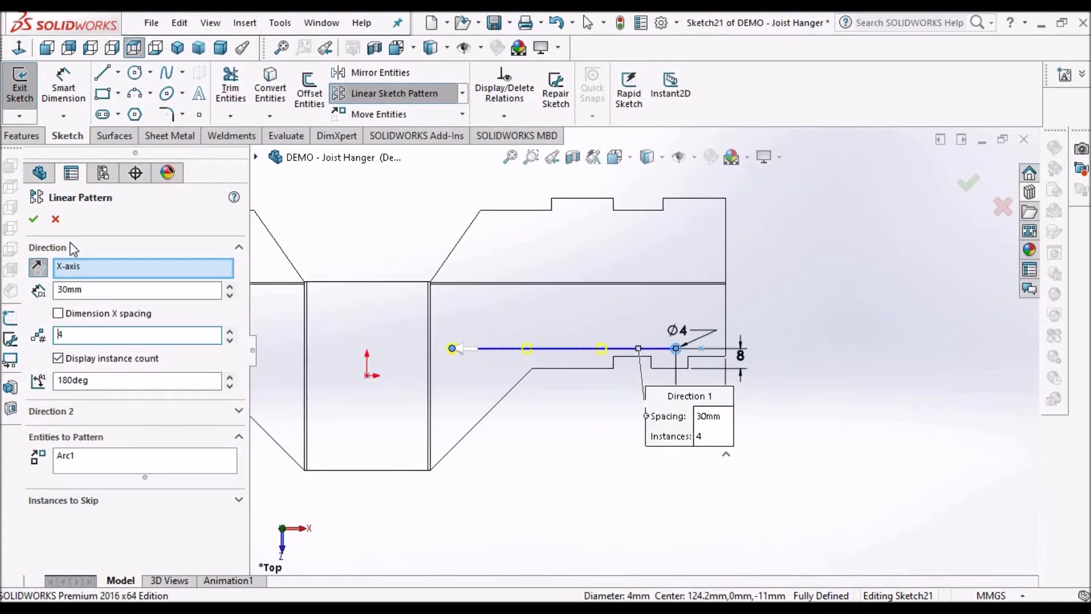
pyautogui.click(34, 221)
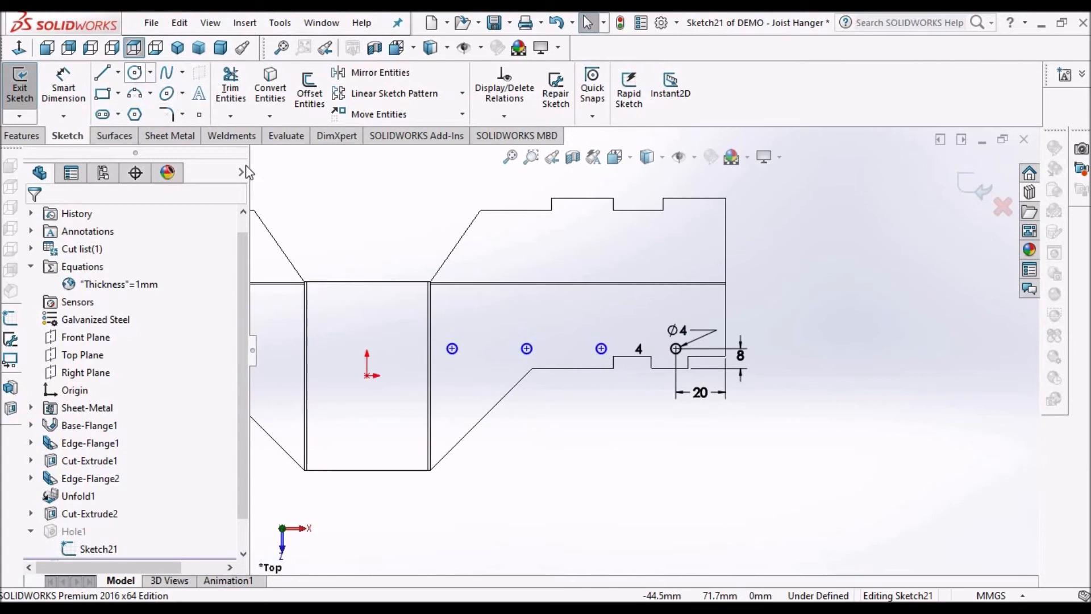
# - Sketch a circle centred on the origin of the base and make it equal to the nearest patterned hole circle
pyautogui.scroll(-5, 374, 370)
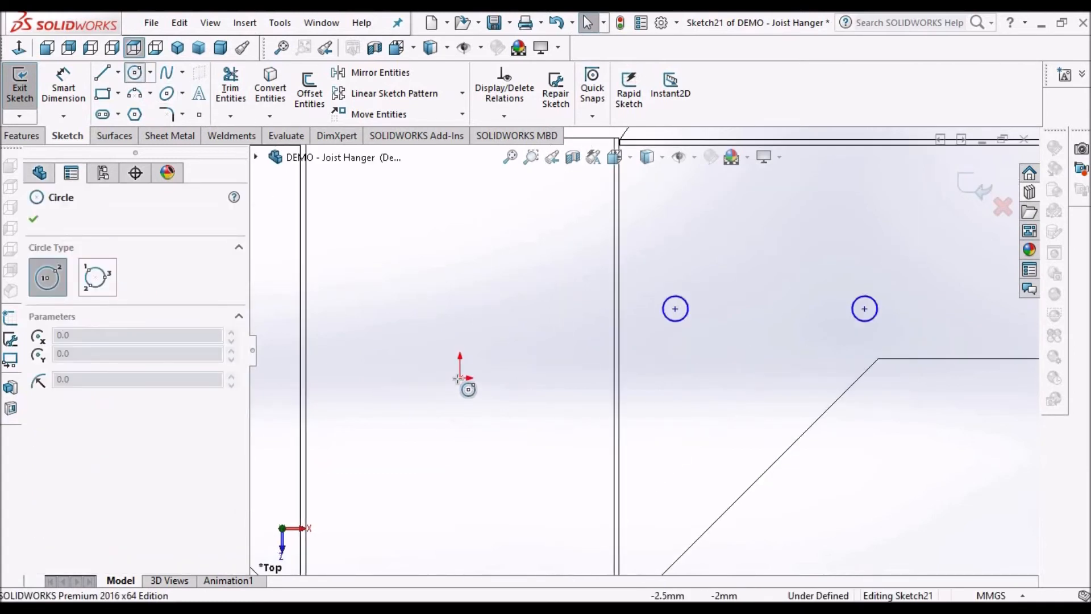
pyautogui.click(459, 378)
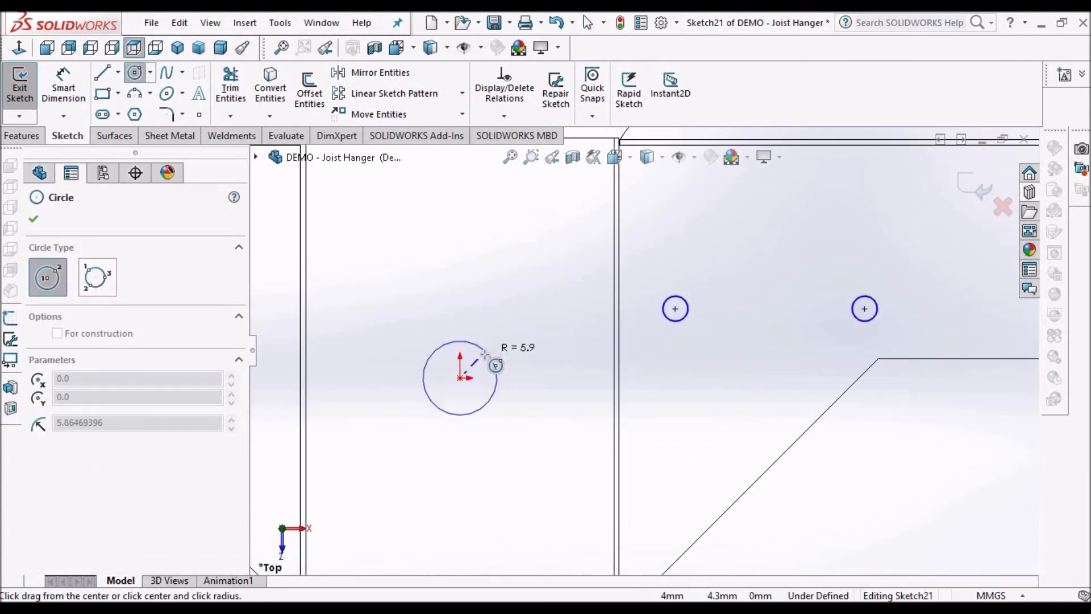
pyautogui.click(500, 278)
pyautogui.rightClick(514, 286)
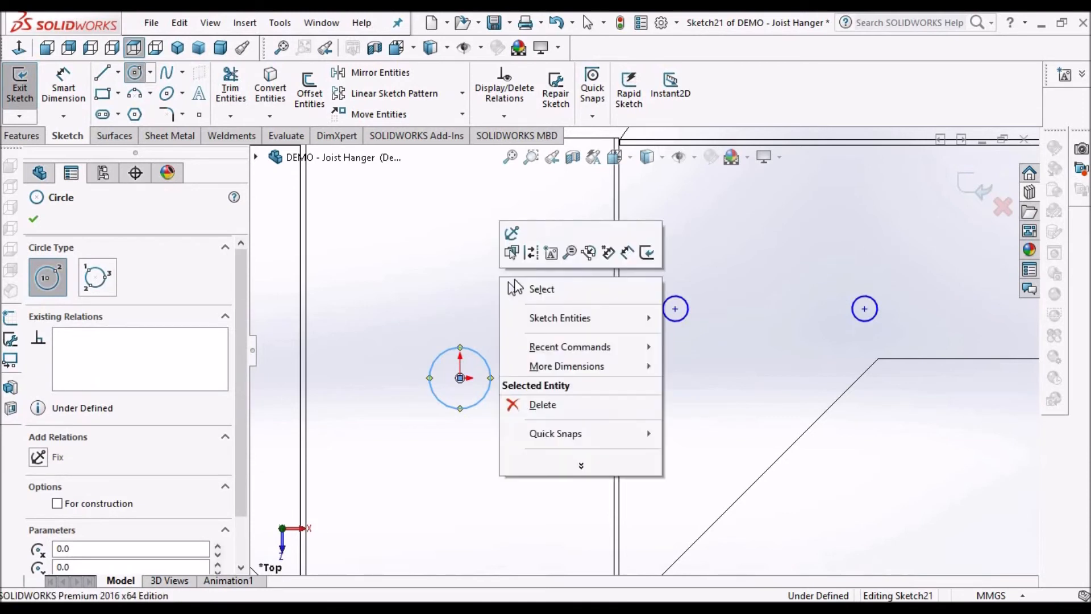
pyautogui.click(631, 289)
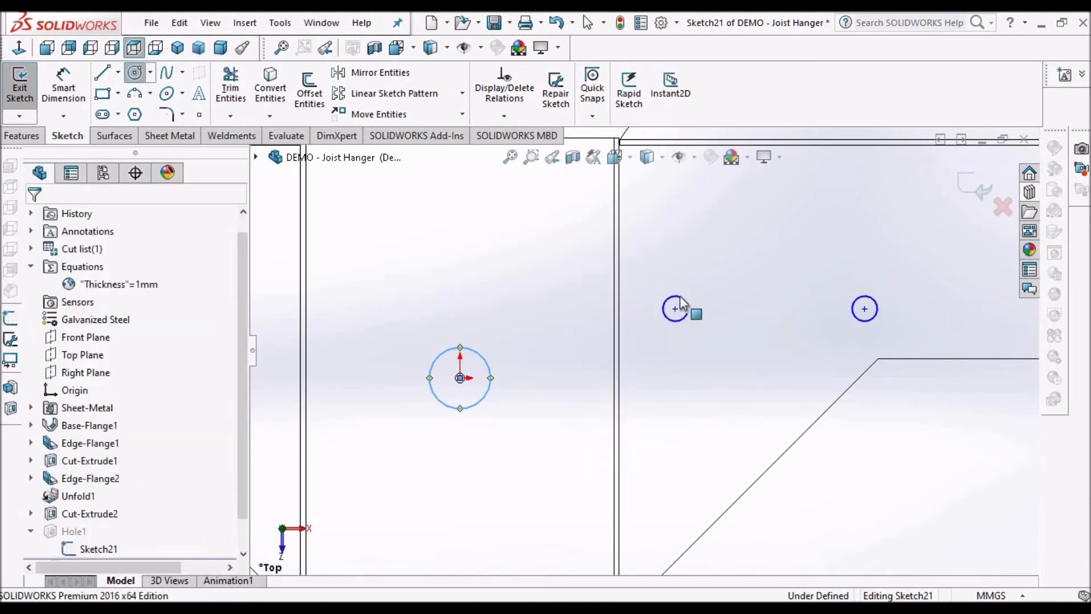
pyautogui.click(476, 349)
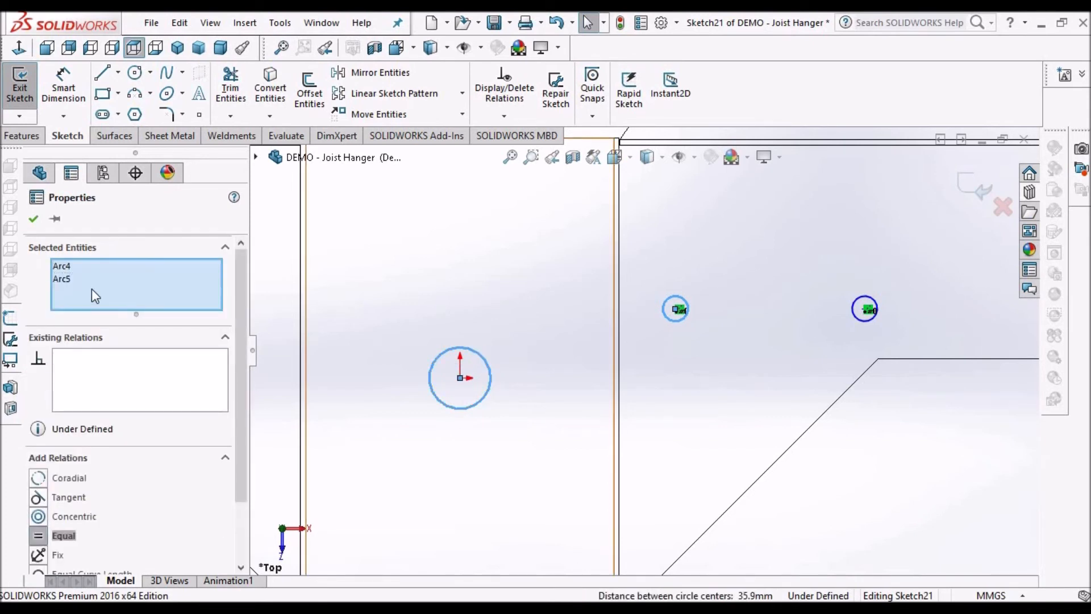
pyautogui.click(847, 482)
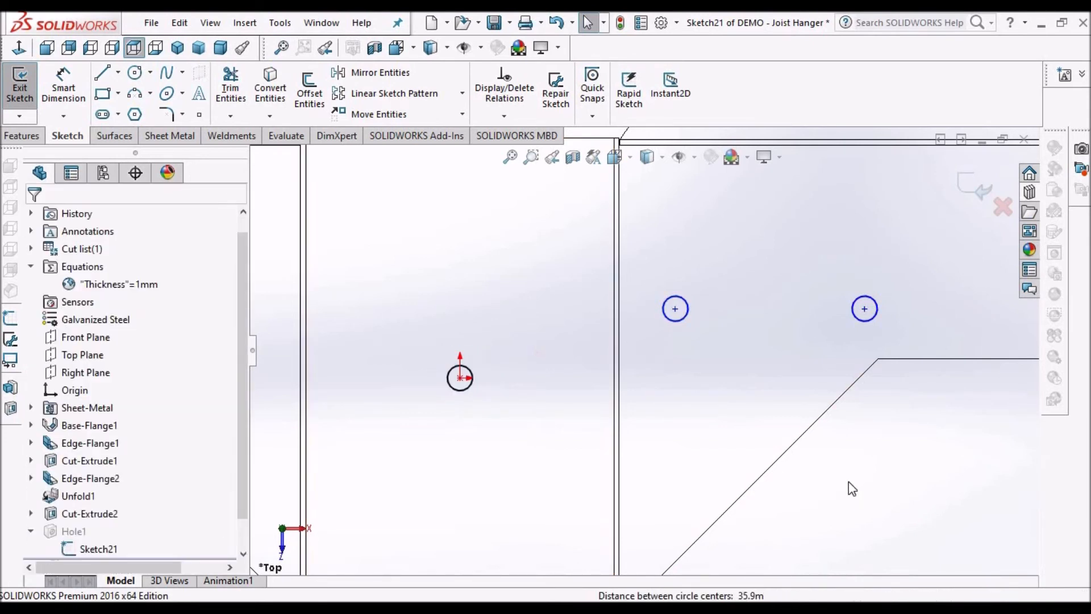
# - Sketch a circle of about 2.4 mm radius on the right upper flange, near its upper outer corner
pyautogui.scroll(7, 848, 482)
pyautogui.scroll(-3, 792, 290)
pyautogui.scroll(-2, 794, 295)
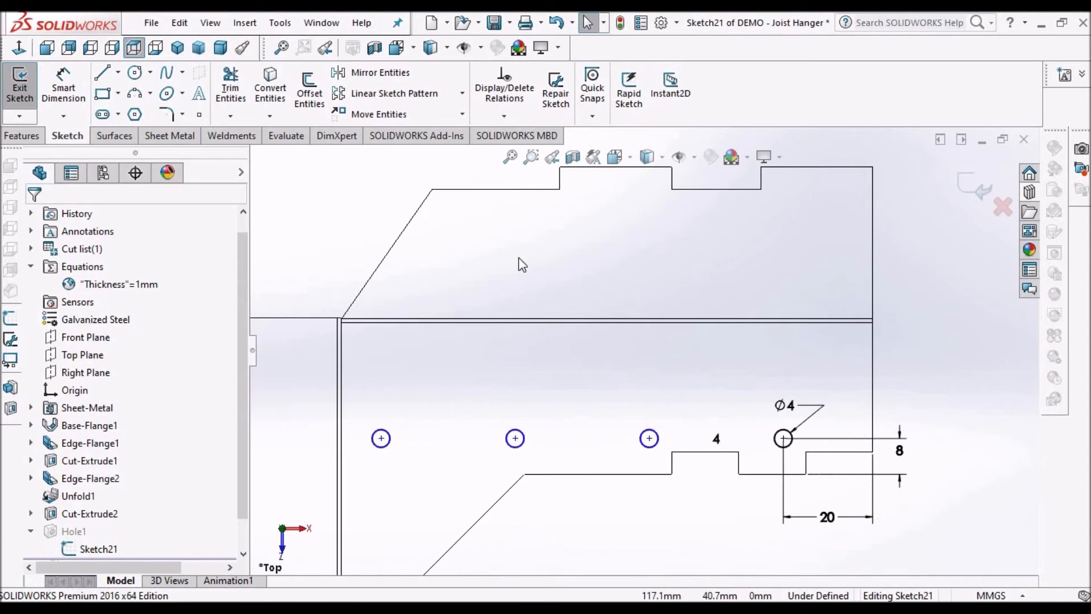
pyautogui.click(135, 74)
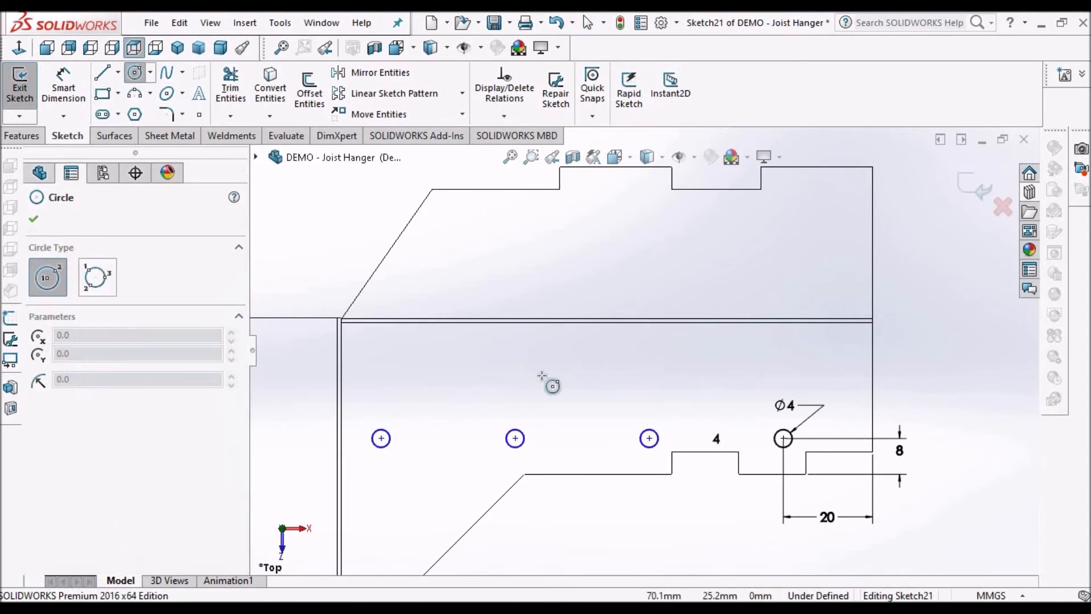
pyautogui.scroll(3, 802, 281)
pyautogui.scroll(-3, 726, 313)
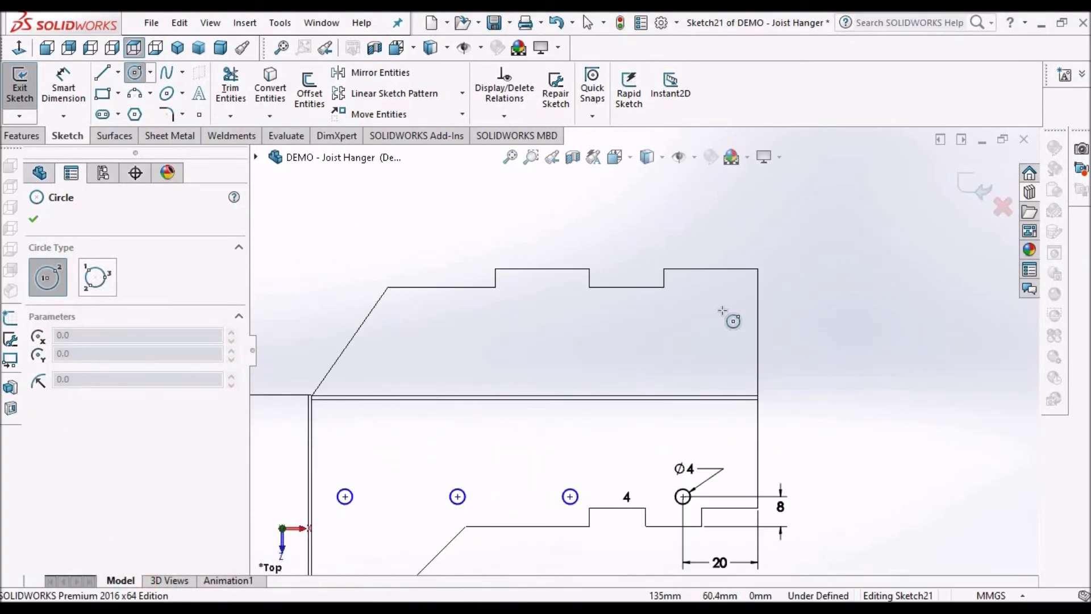
pyautogui.click(718, 312)
pyautogui.click(725, 302)
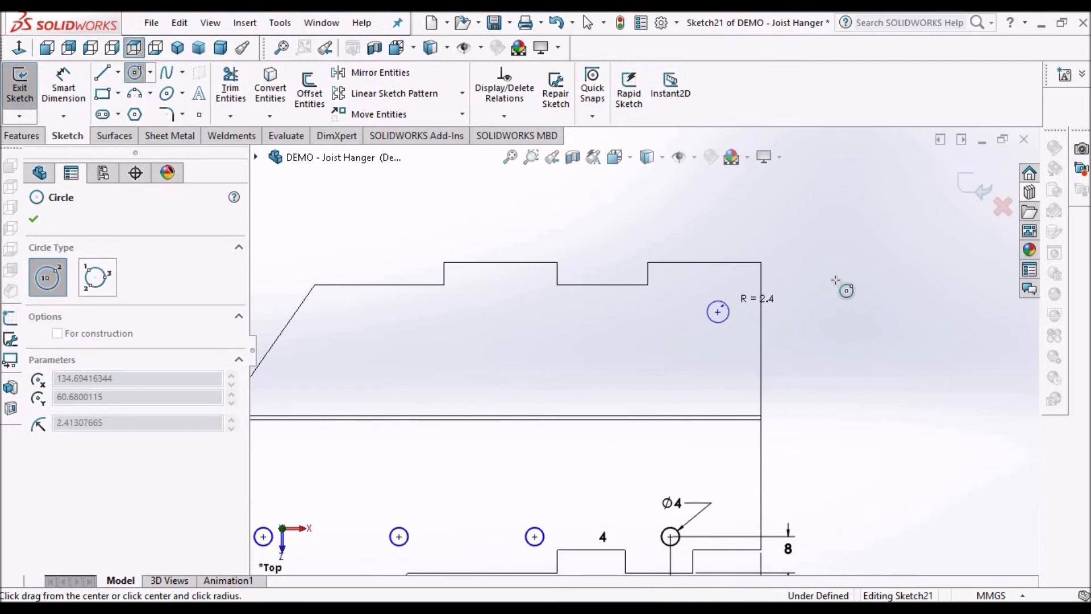
pyautogui.rightClick(863, 304)
pyautogui.click(863, 304)
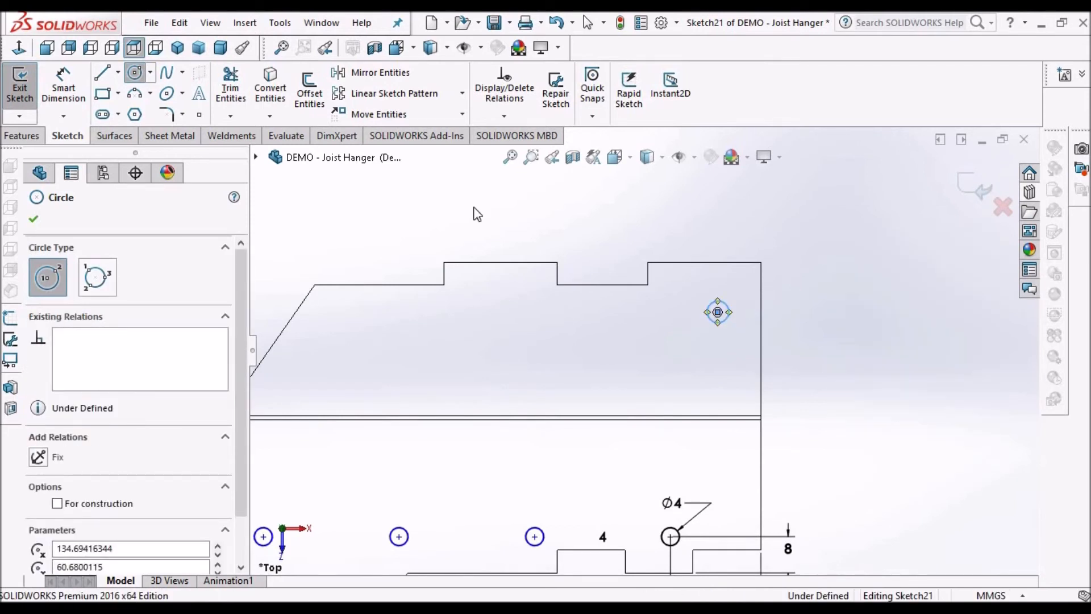
# - Dimension the new circle's centre 12.5 mm from the upper flange's outermost top edge
pyautogui.click(64, 85)
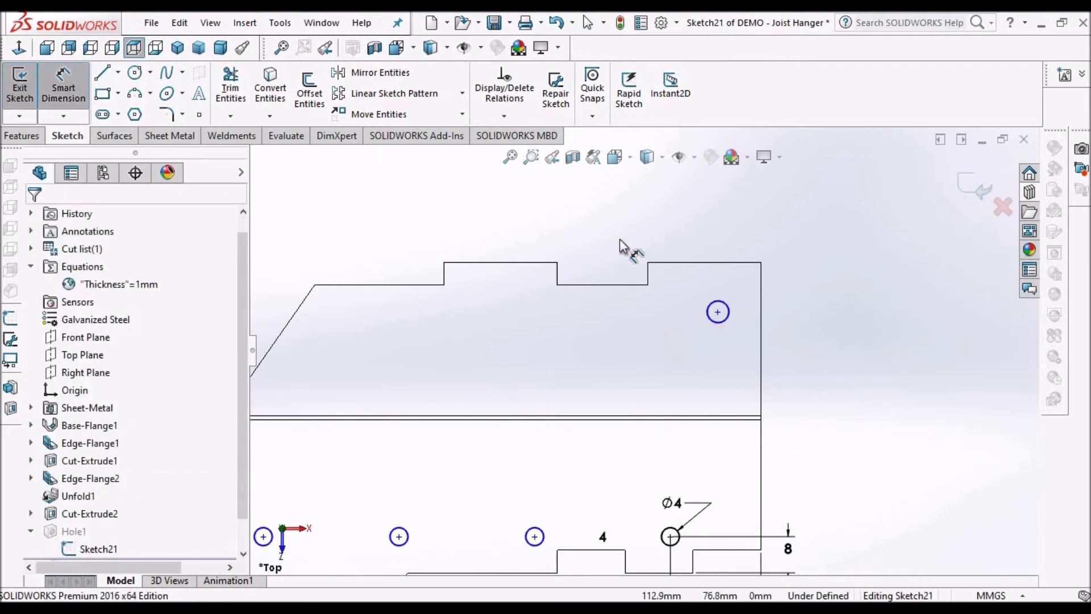
pyautogui.scroll(-2, 713, 265)
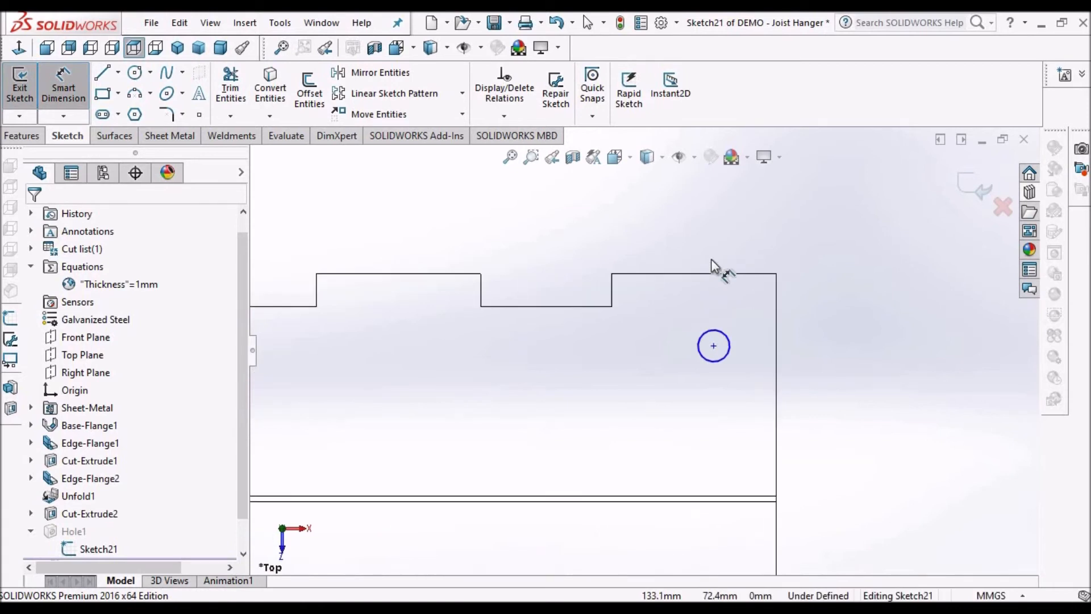
pyautogui.click(694, 273)
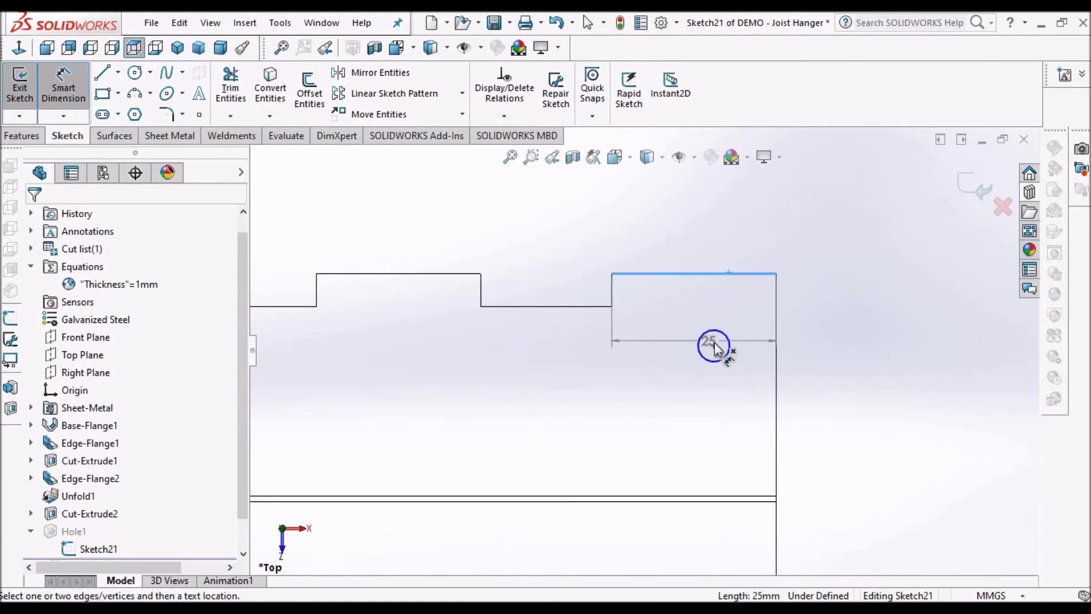
pyautogui.click(713, 344)
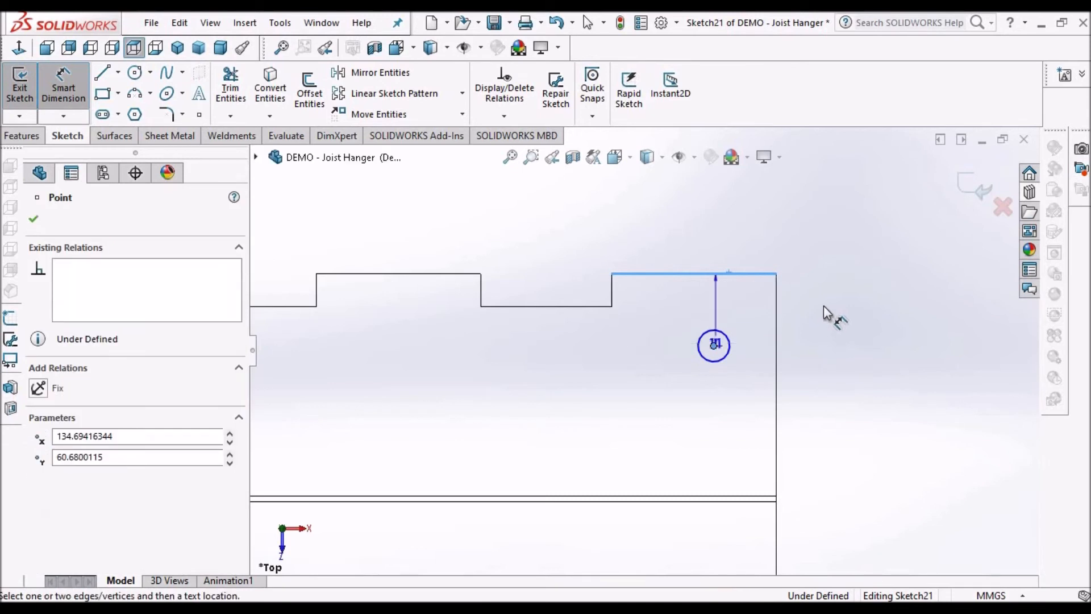
pyautogui.click(823, 305)
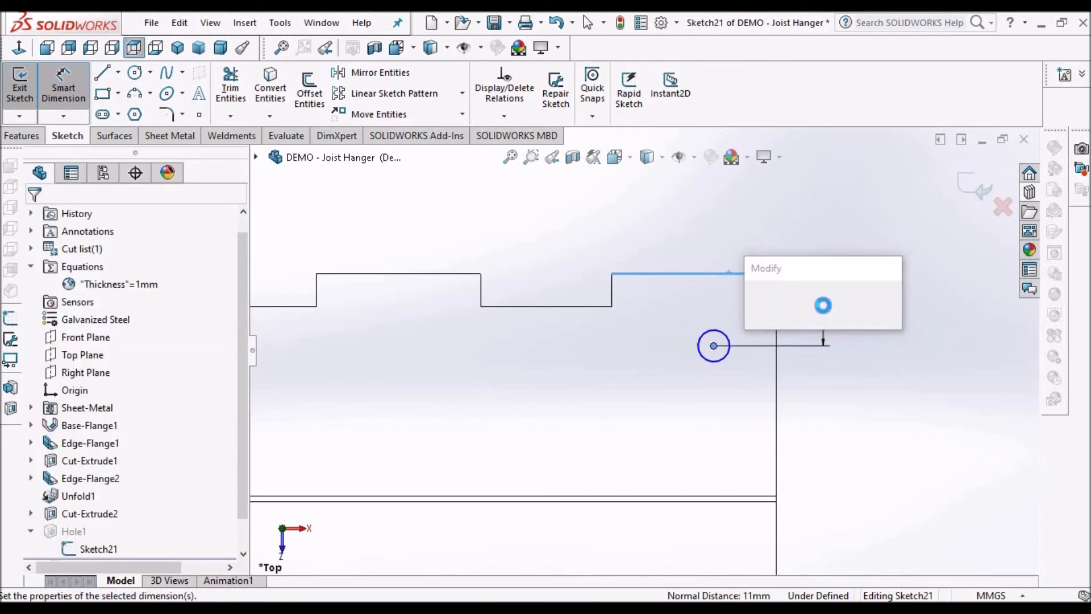
pyautogui.write('12.5')
pyautogui.press('Return')
# - Dimension the upper flange circle's centre 10 mm from the flange's outer end edge
pyautogui.click(776, 316)
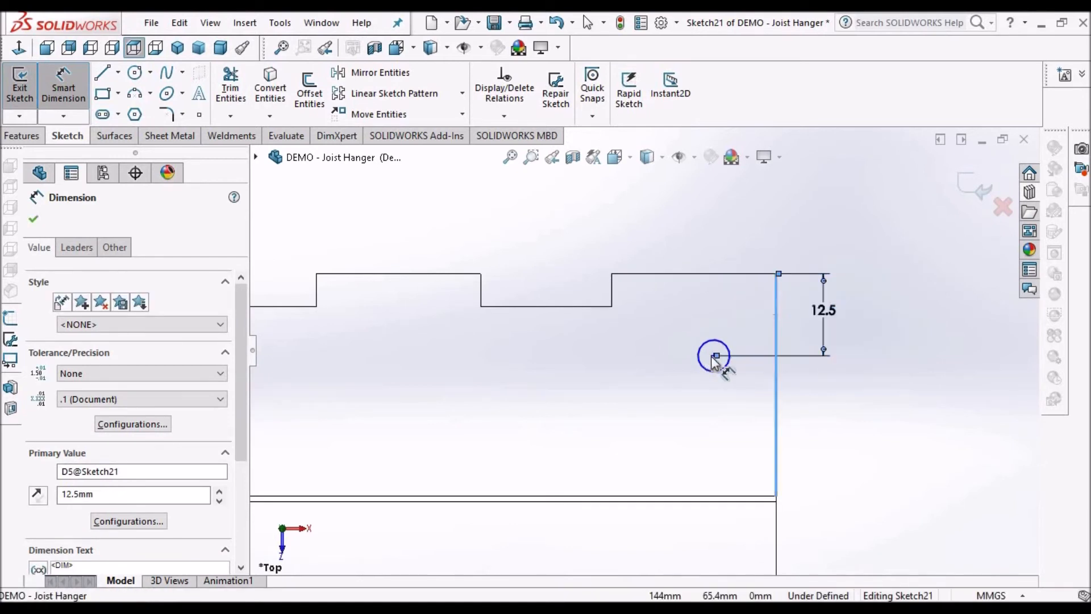
pyautogui.click(740, 232)
pyautogui.write('10')
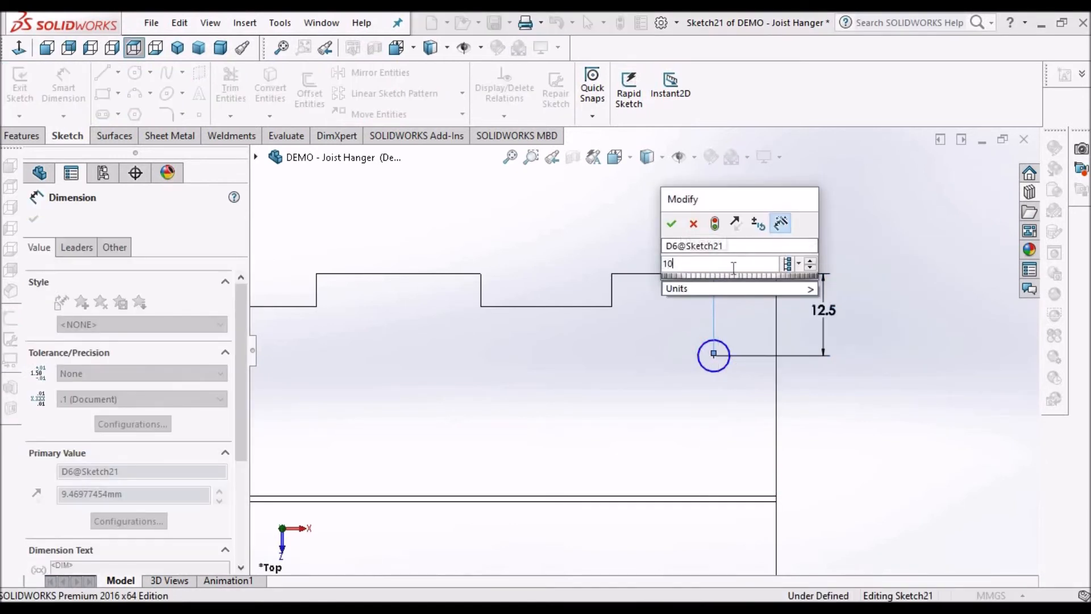
pyautogui.press('Return')
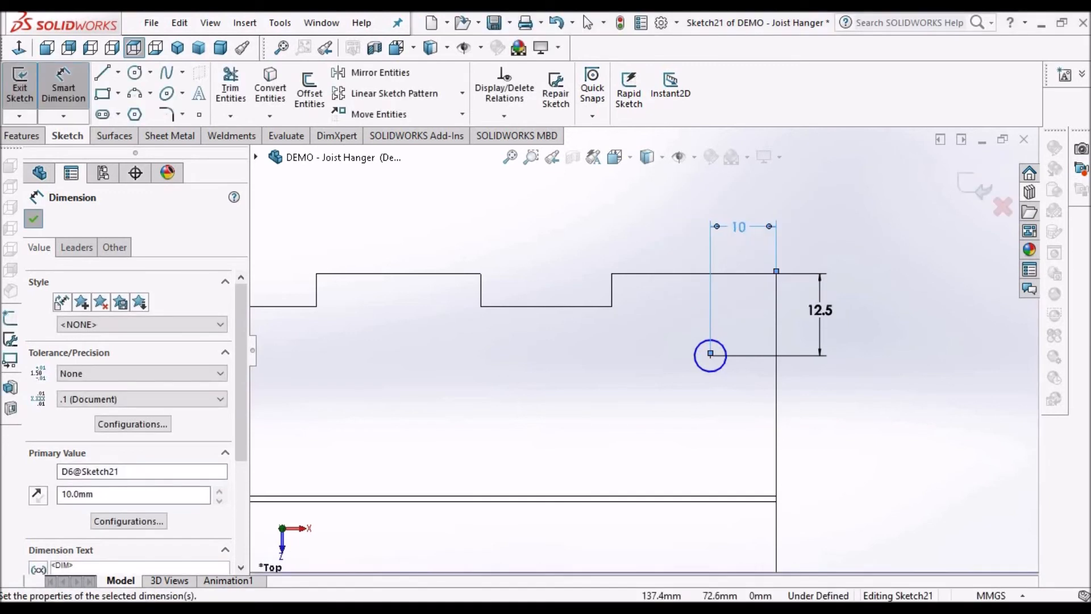
# - Make the new circle on the right upper flange equal in size to the 4 mm diameter hole circle
pyautogui.press('Escape')
pyautogui.scroll(4, 899, 431)
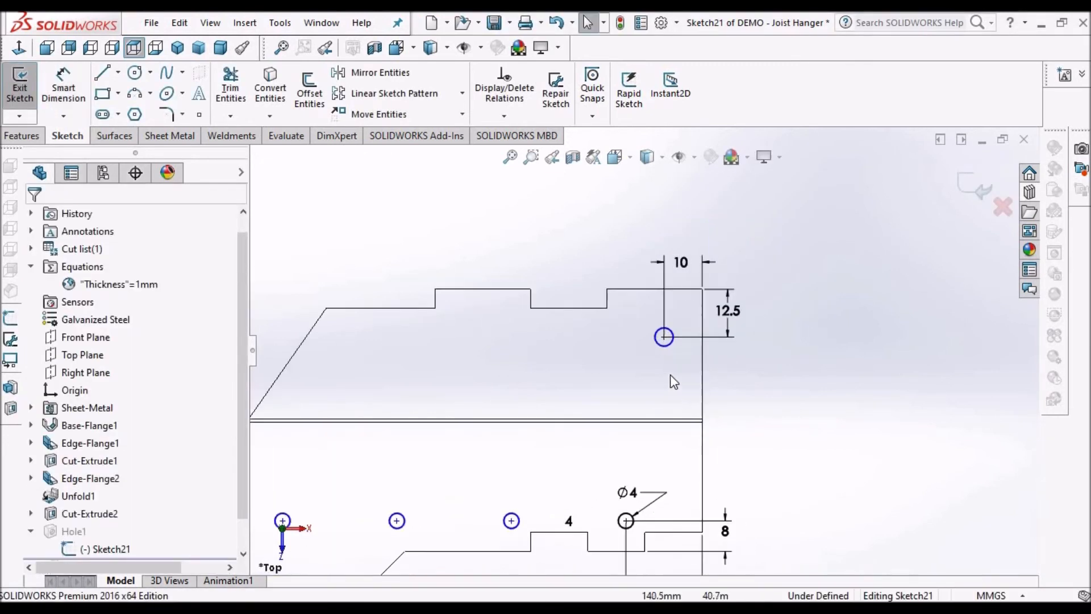
pyautogui.click(625, 518)
pyautogui.keyDown('ctrl'); pyautogui.click(626, 516); pyautogui.keyUp('ctrl')
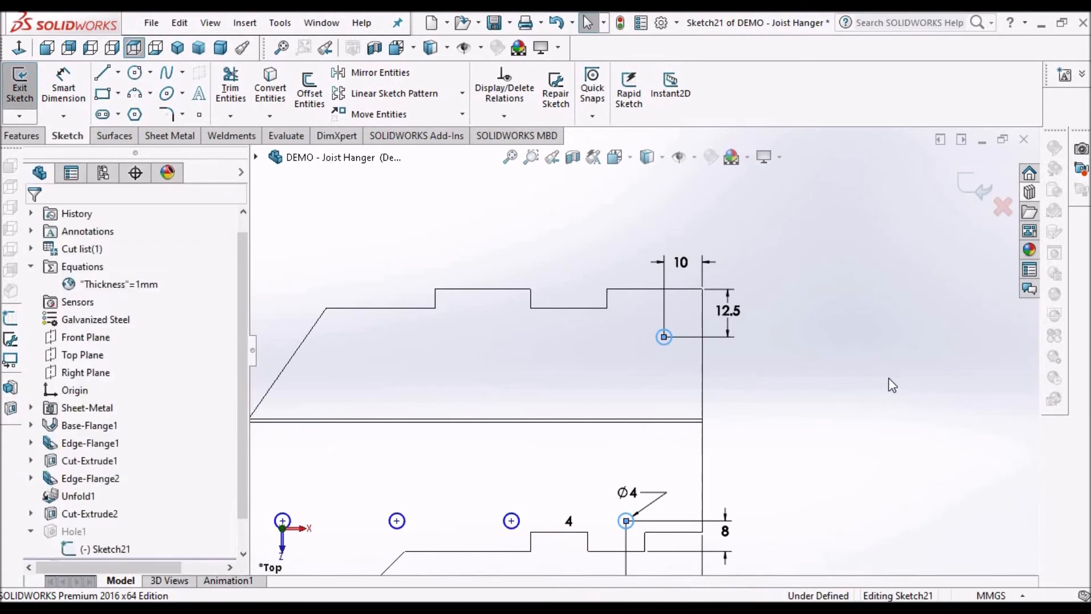
pyautogui.scroll(3, 888, 378)
pyautogui.scroll(-1, 481, 393)
pyautogui.scroll(-2, 637, 305)
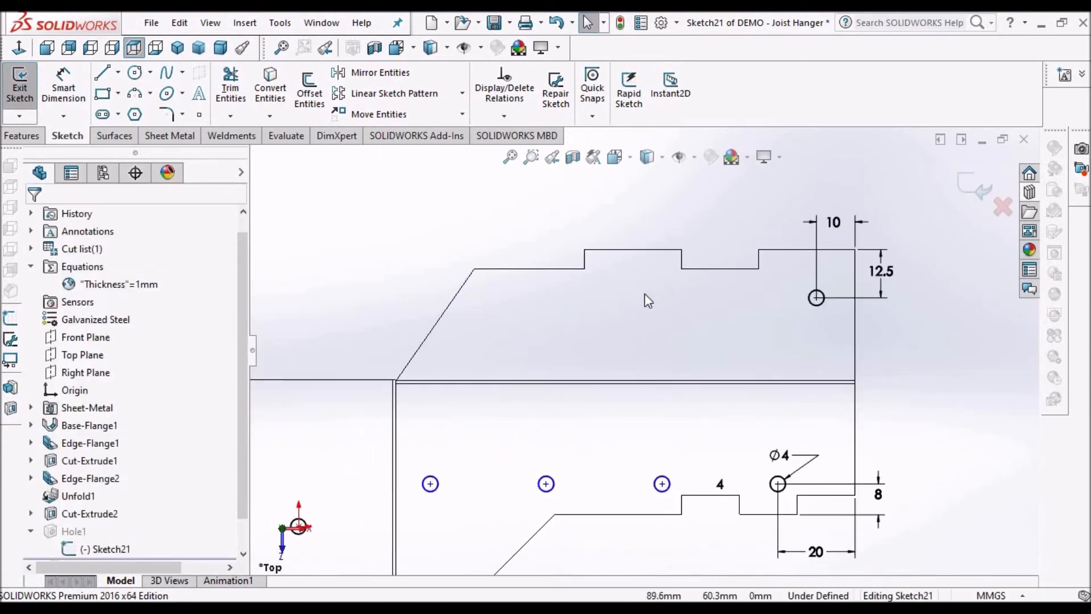
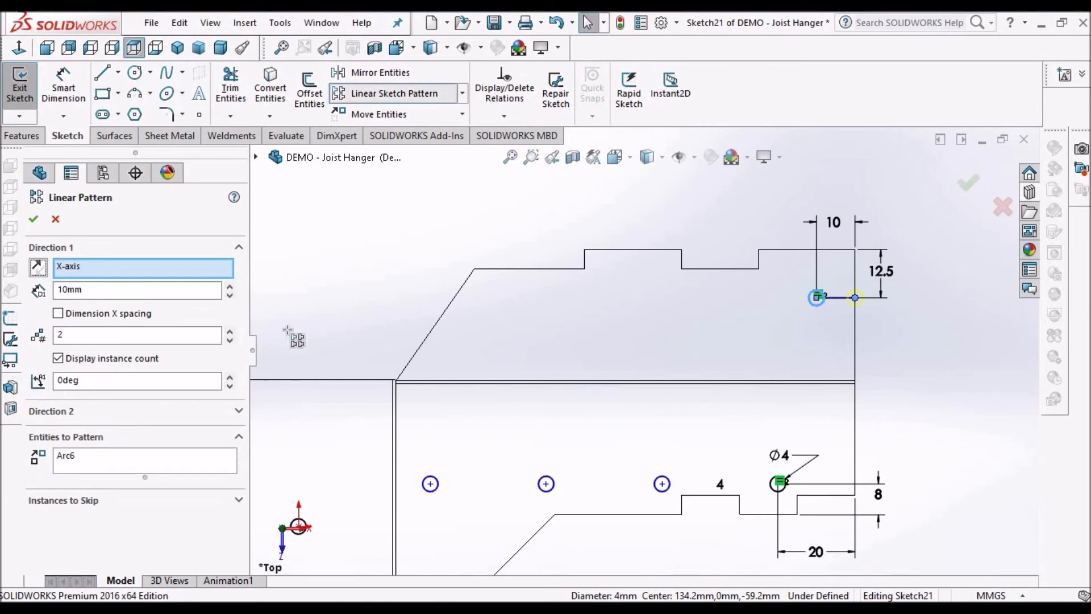
# - Pattern the upper flange circle linearly along the reversed X-axis with 3 instances spaced 30 mm apart
pyautogui.click(38, 267)
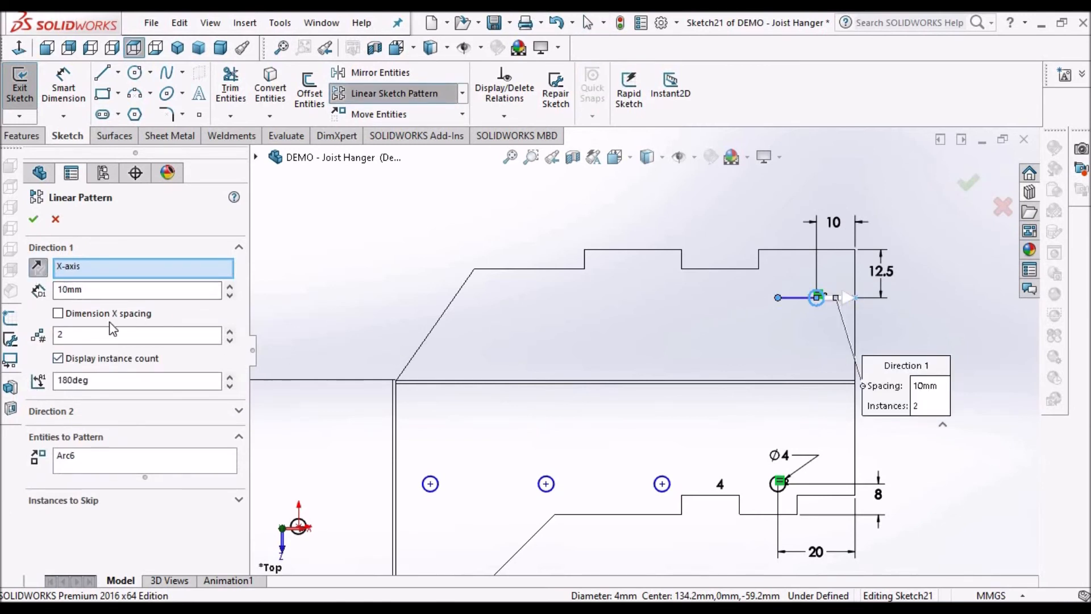
pyautogui.doubleClick(98, 290)
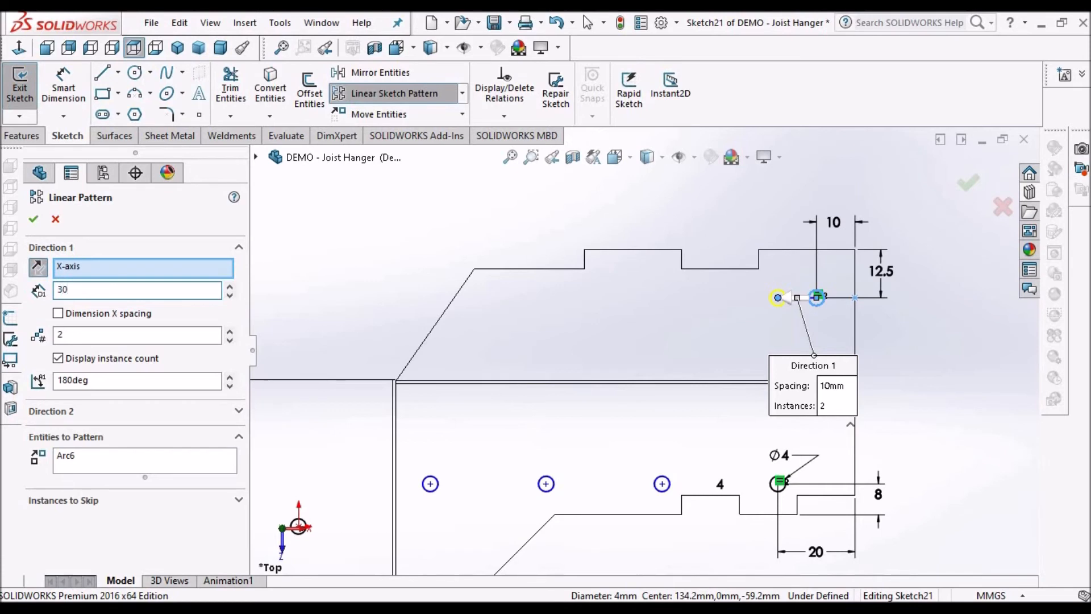
pyautogui.write('30')
pyautogui.press('Return')
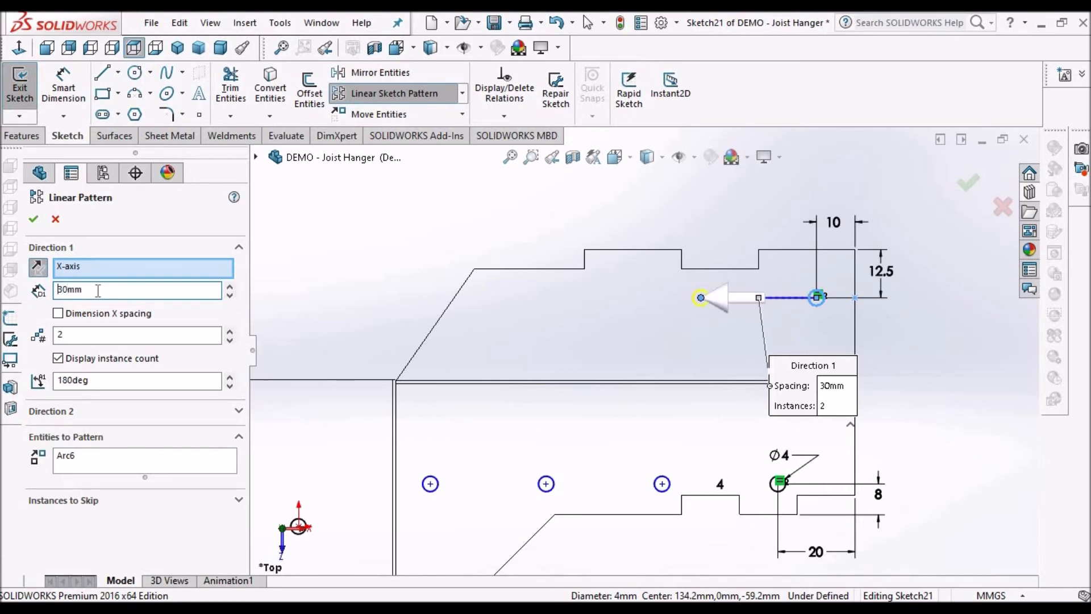
pyautogui.doubleClick(80, 336)
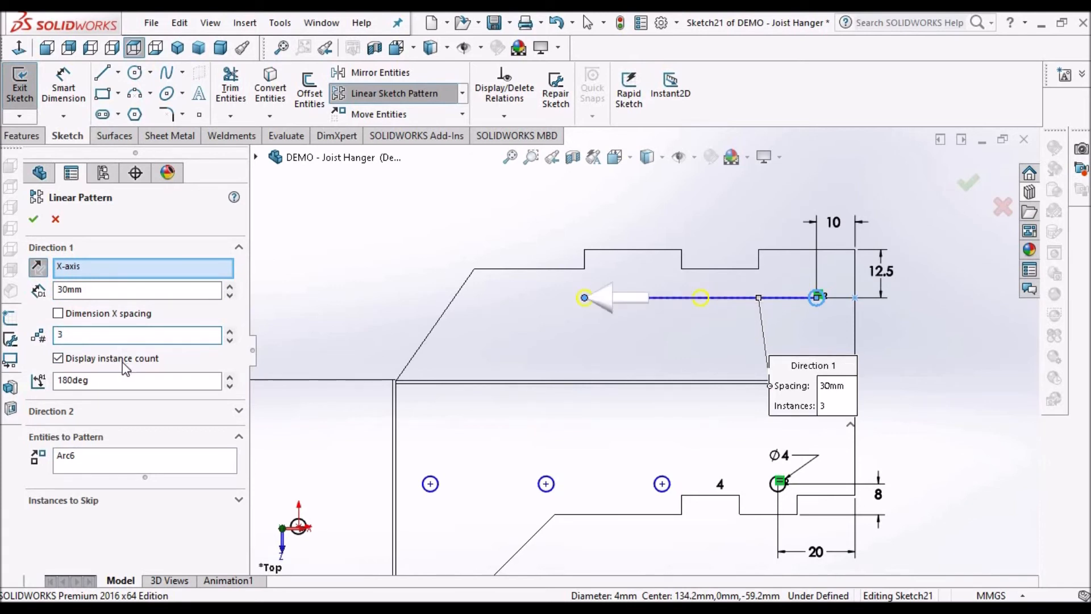
pyautogui.click(33, 221)
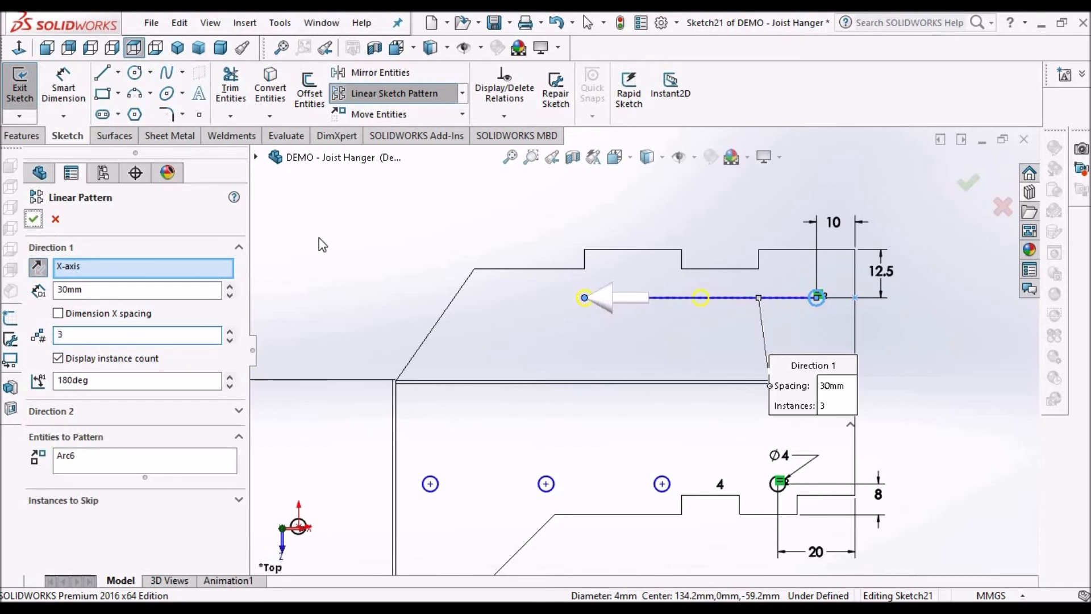
# - Set the distance from the patterned upper flange seed circle to the flange's outer end edge to 20 mm
pyautogui.click(835, 222)
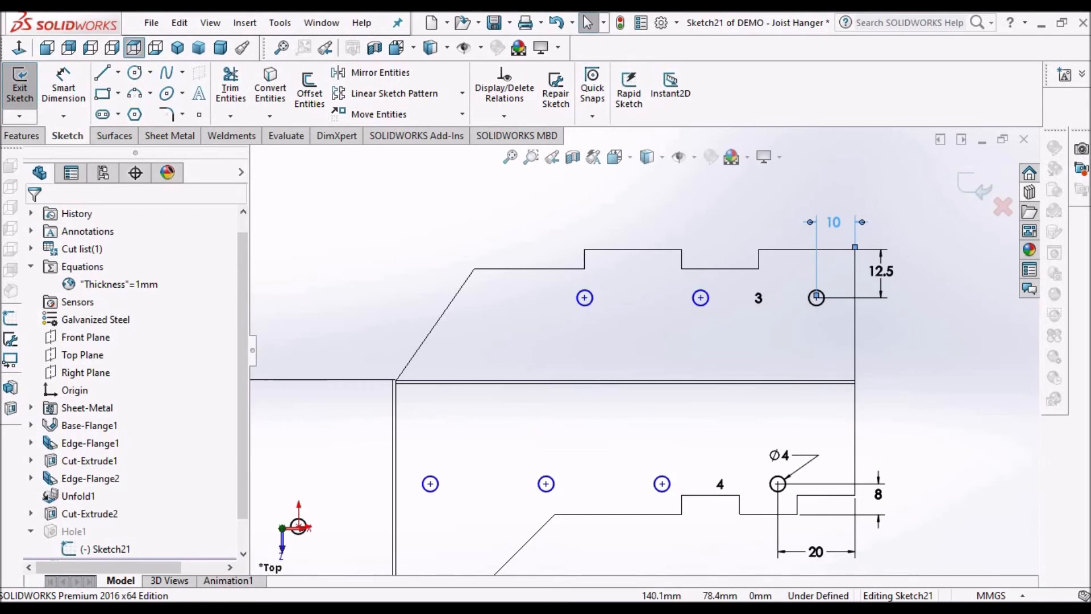
pyautogui.write('20')
pyautogui.press('Return')
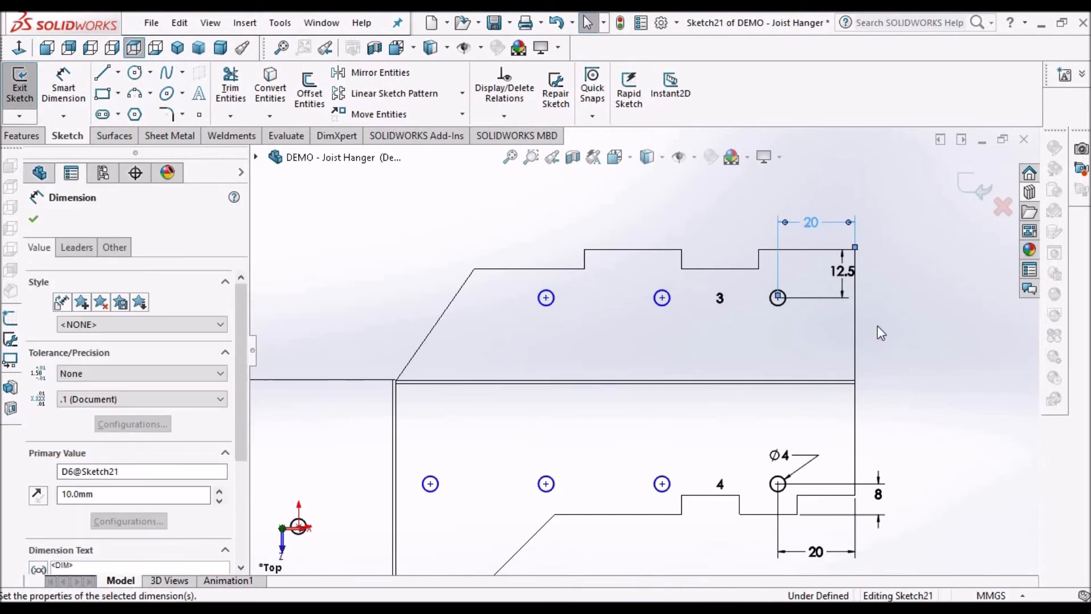
pyautogui.click(33, 219)
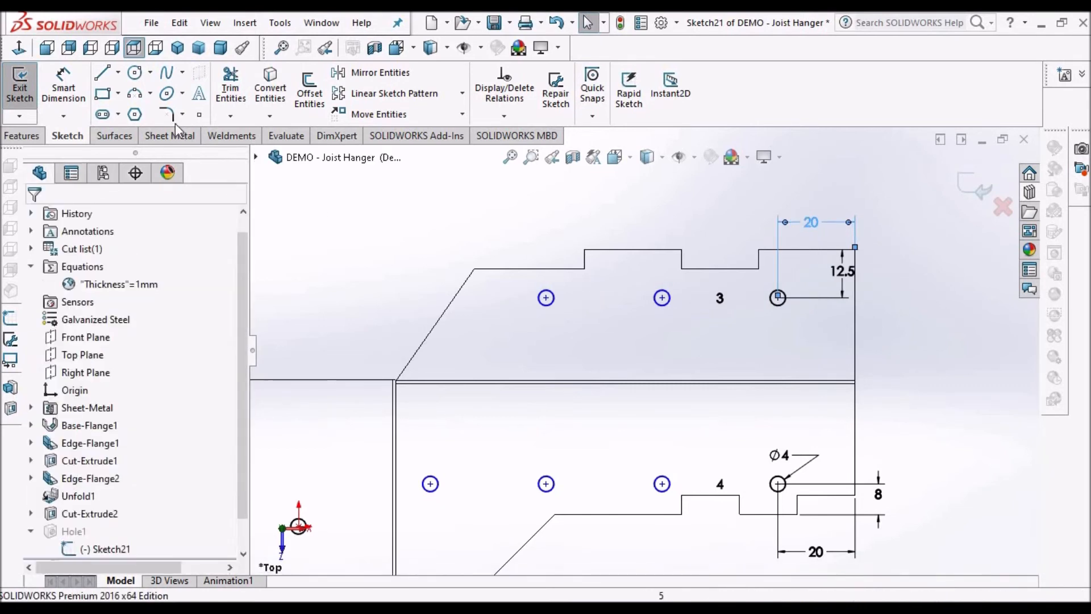
pyautogui.click(467, 192)
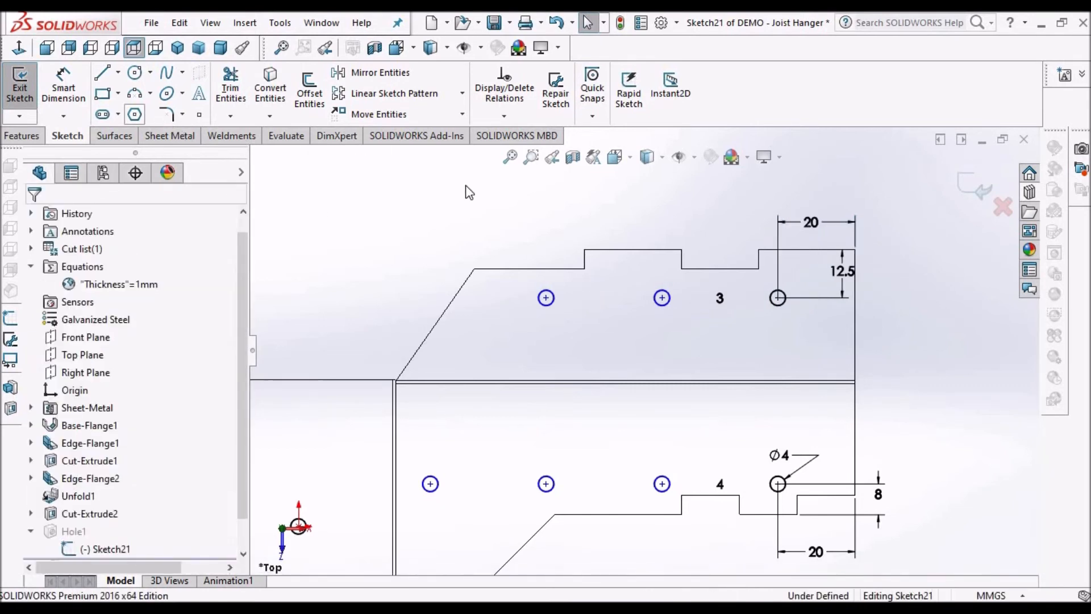
# - Sketch a second circle on the right upper flange, equal to the 4 mm hole, dimensioned 10 mm from the end edge and 25 mm from the outermost top edge
pyautogui.click(142, 74)
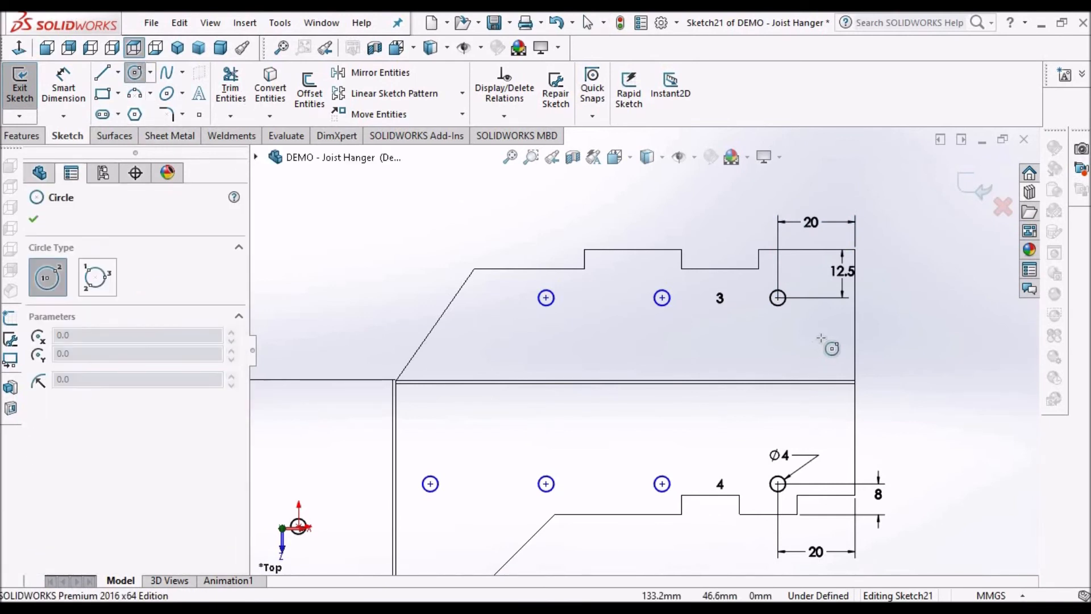
pyautogui.moveTo(812, 346); pyautogui.dragTo(818, 339)
pyautogui.rightClick(383, 255)
pyautogui.click(413, 263)
pyautogui.click(716, 359)
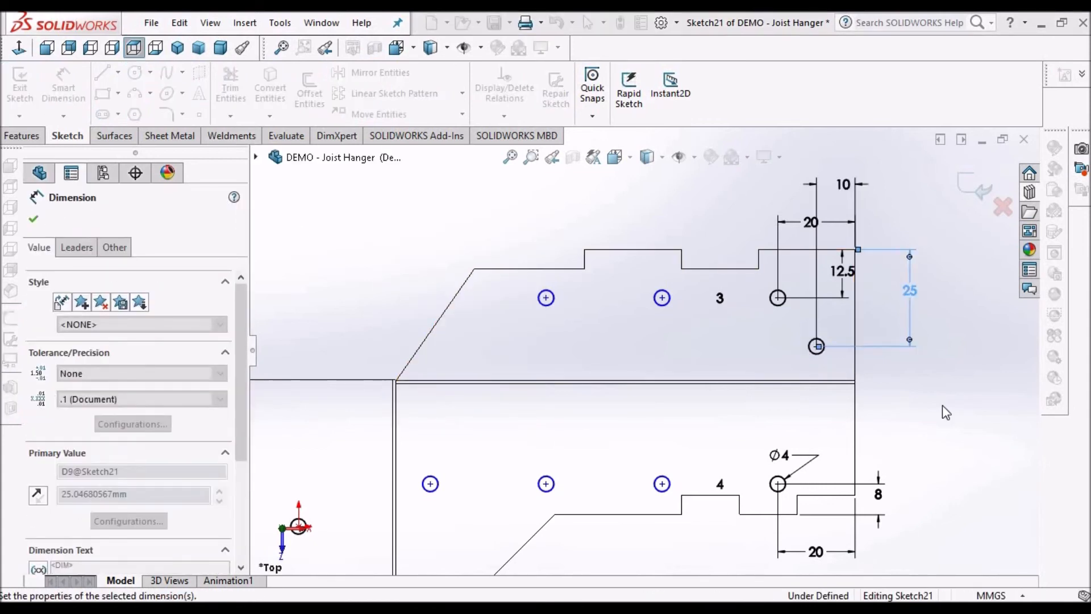
pyautogui.click(942, 405)
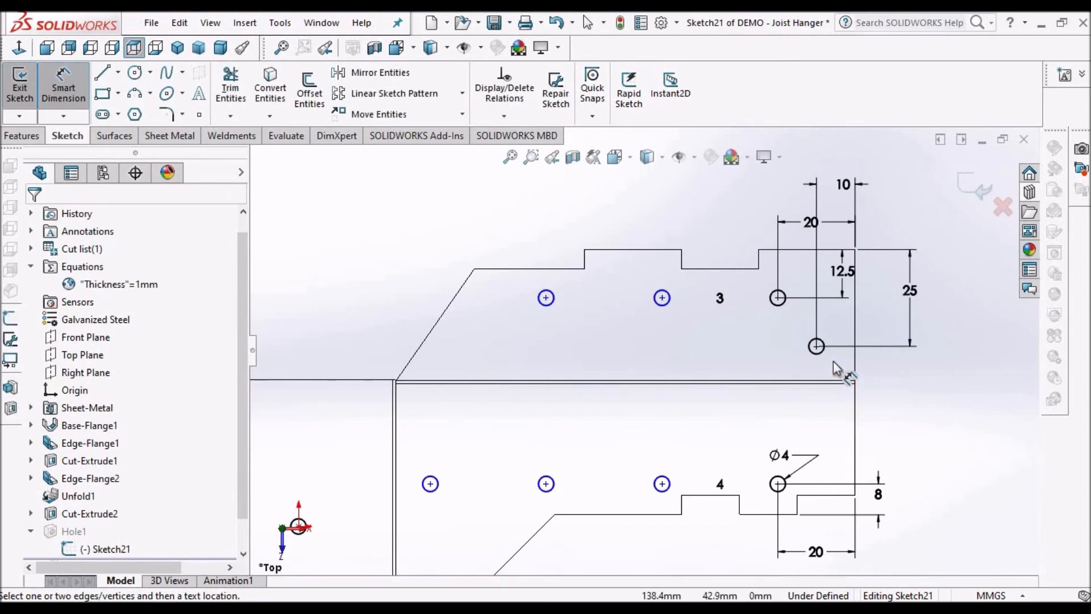
pyautogui.press('Escape')
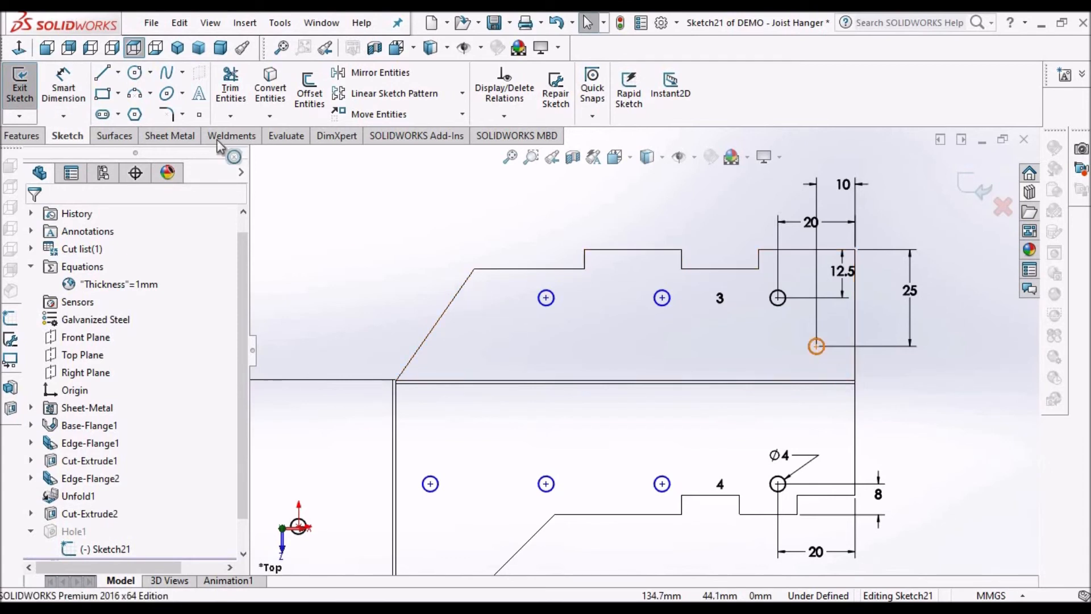
# - Pattern the second upper flange circle linearly along the reversed X-axis with 5 instances spaced 22 mm apart
pyautogui.click(817, 346)
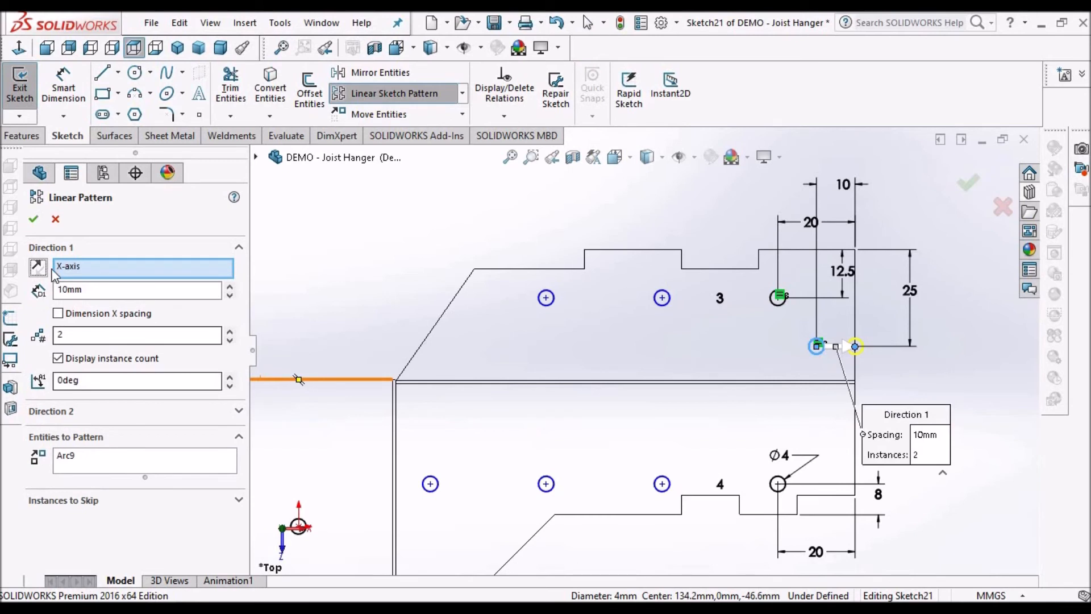
pyautogui.doubleClick(108, 334)
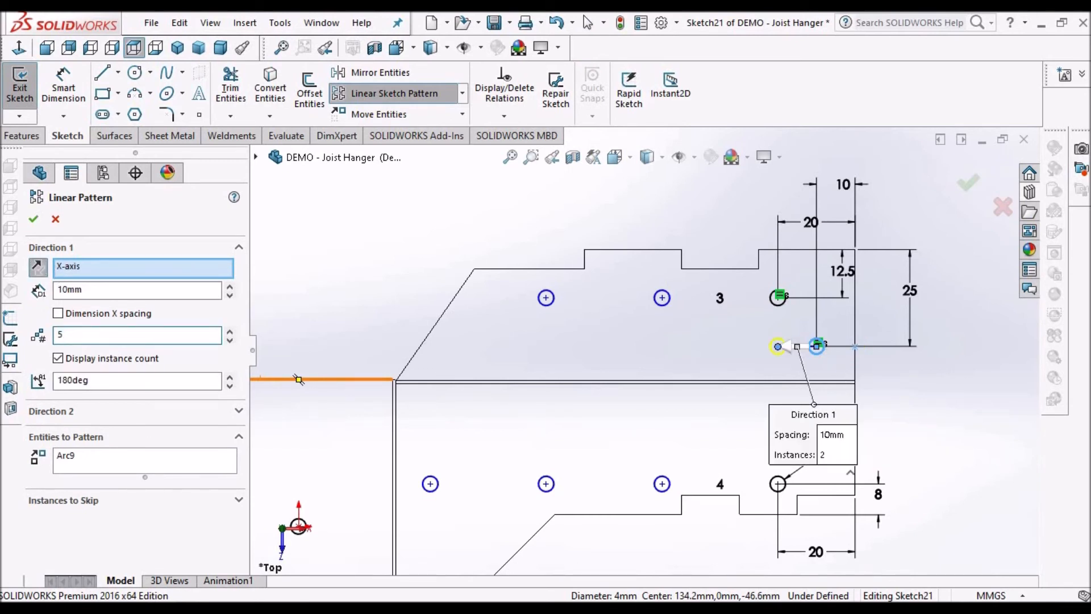
pyautogui.click(113, 291)
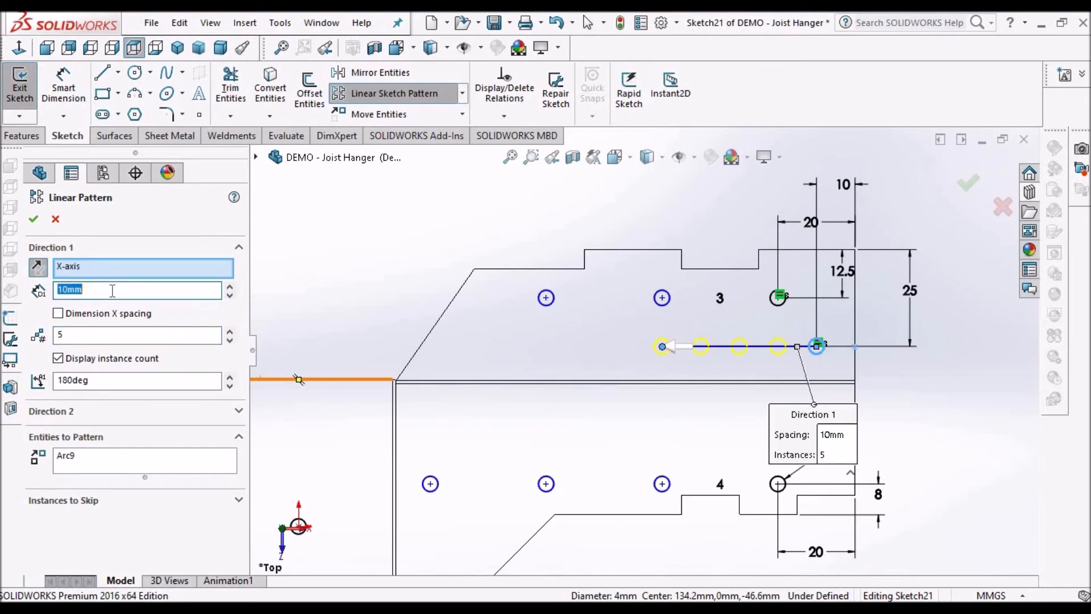
pyautogui.press('Return')
pyautogui.click(34, 220)
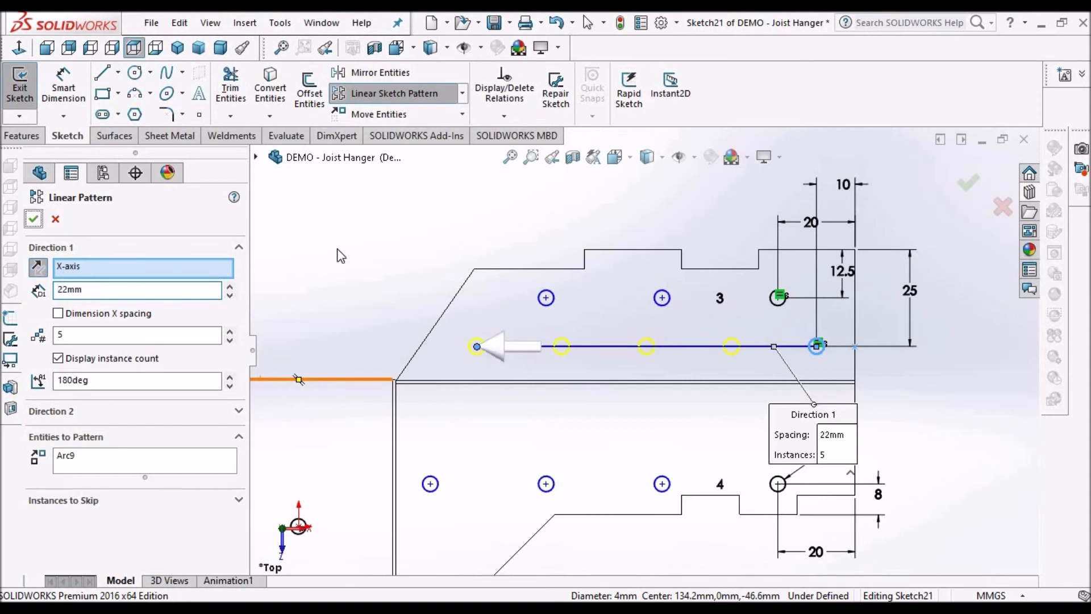
# - Draw a vertical construction line about 62 mm long upward from the origin
pyautogui.press('z')
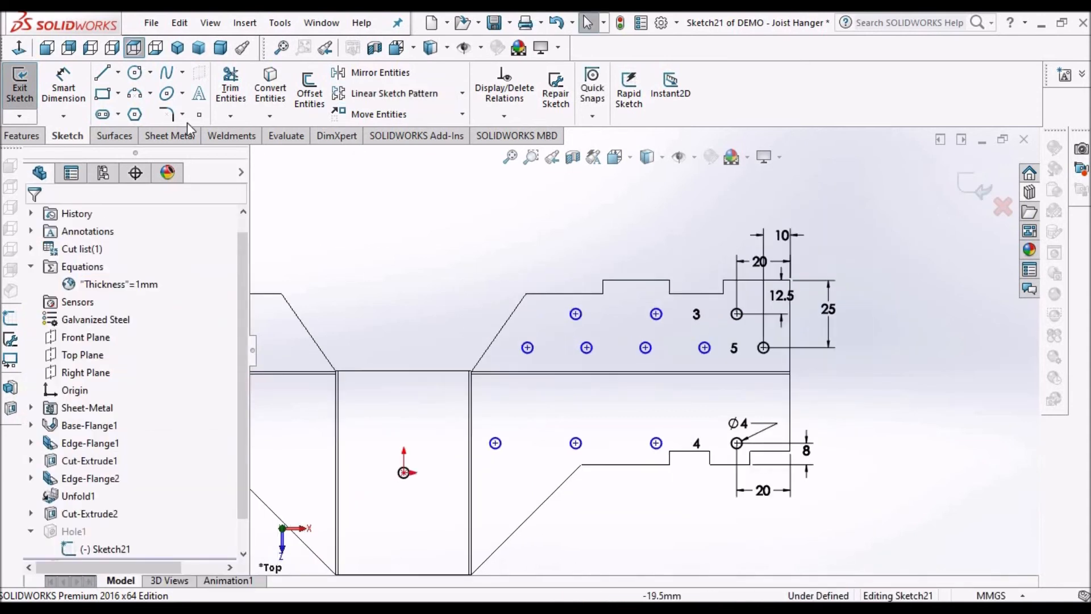
pyautogui.click(118, 73)
pyautogui.click(142, 112)
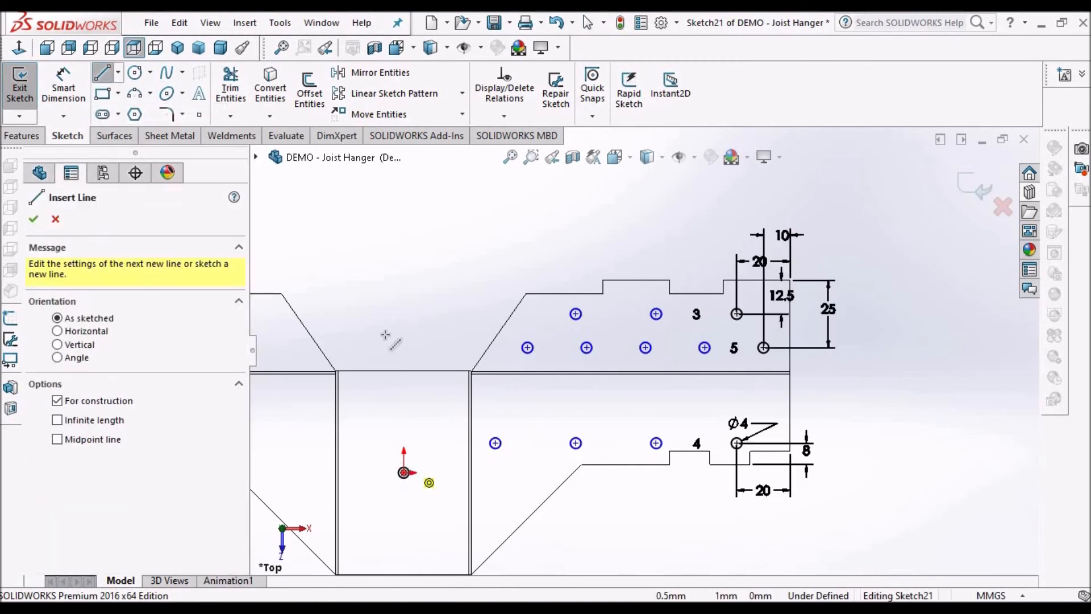
pyautogui.click(400, 306)
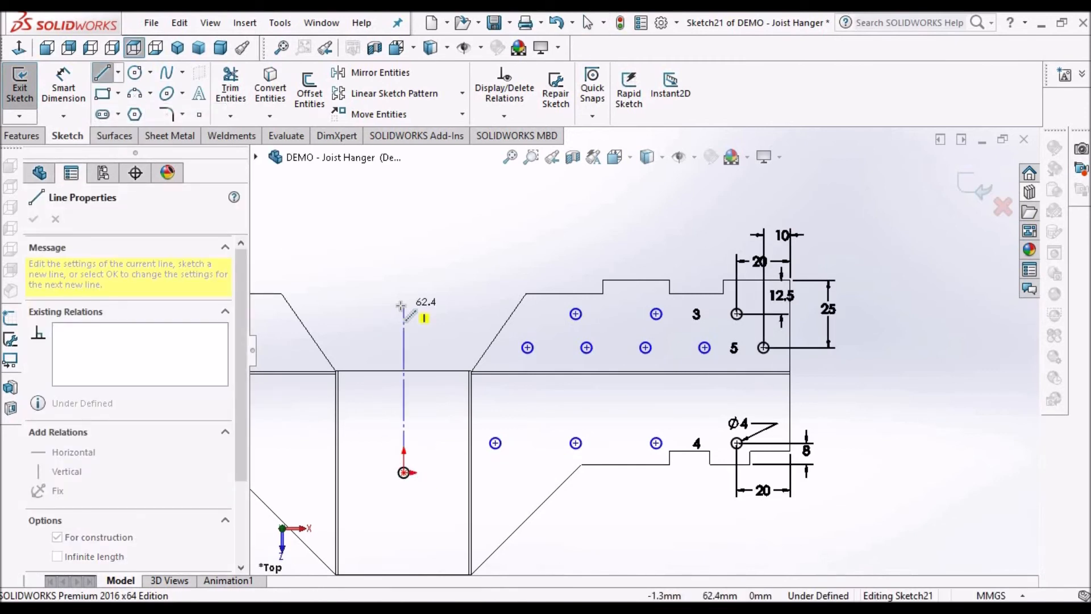
pyautogui.rightClick(465, 256)
pyautogui.click(480, 261)
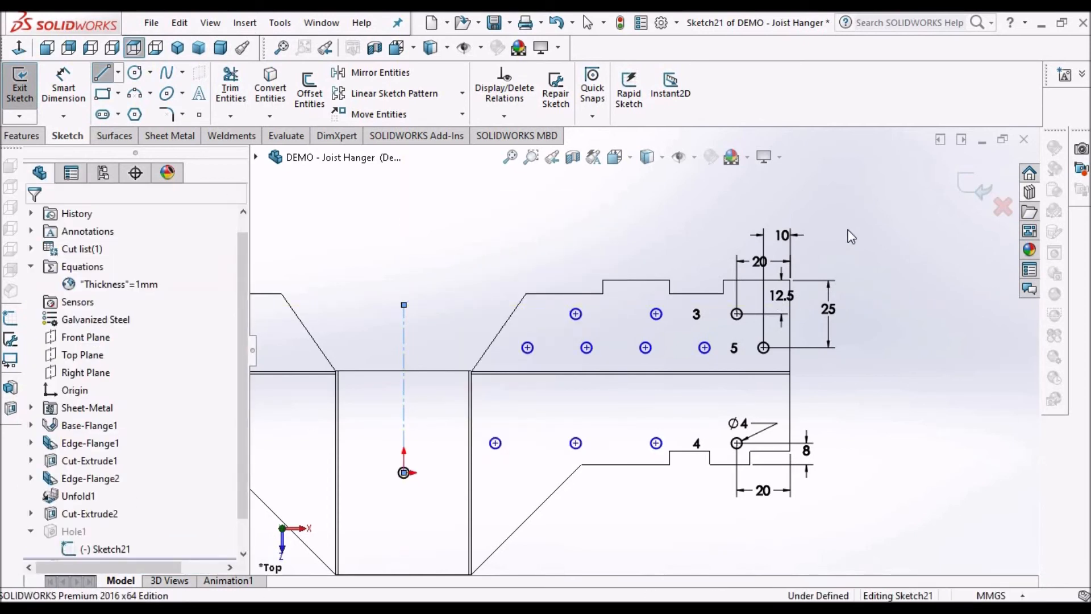
# - Mirror all the hole circles on the right flanges about the vertical construction line, keeping the originals
pyautogui.scroll(2, 836, 267)
pyautogui.moveTo(895, 205)
pyautogui.mouseDown()
pyautogui.moveTo(675, 407)
pyautogui.moveTo(477, 527)
pyautogui.mouseUp()
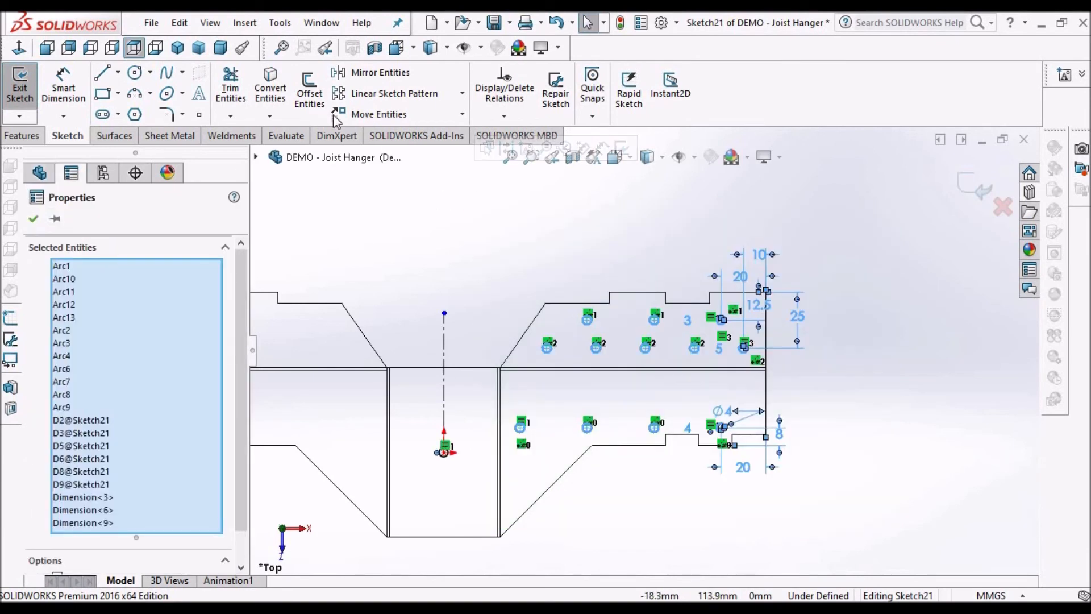
pyautogui.click(378, 77)
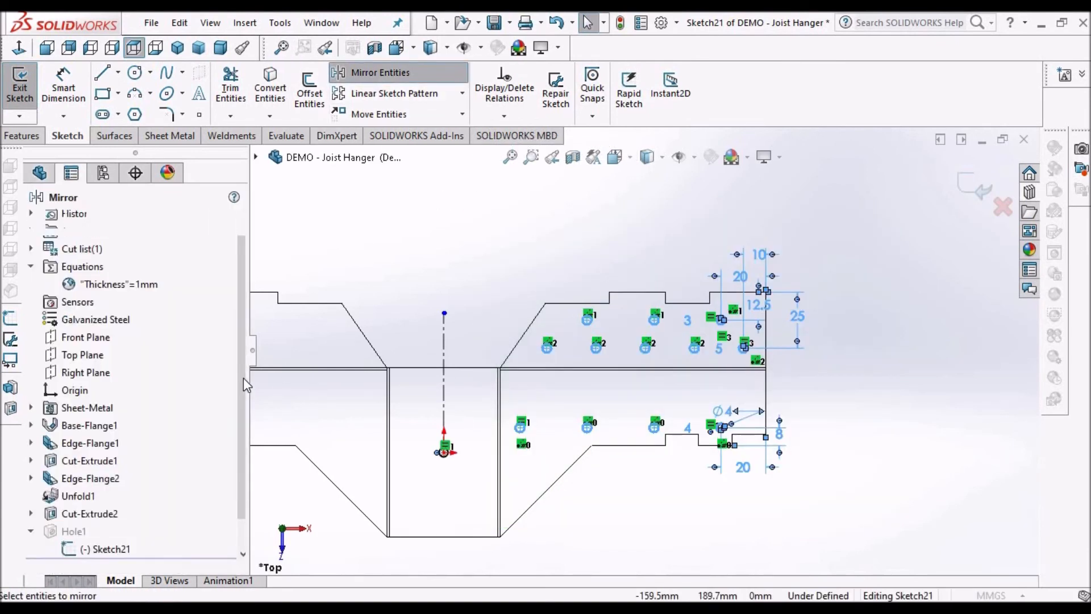
pyautogui.click(146, 540)
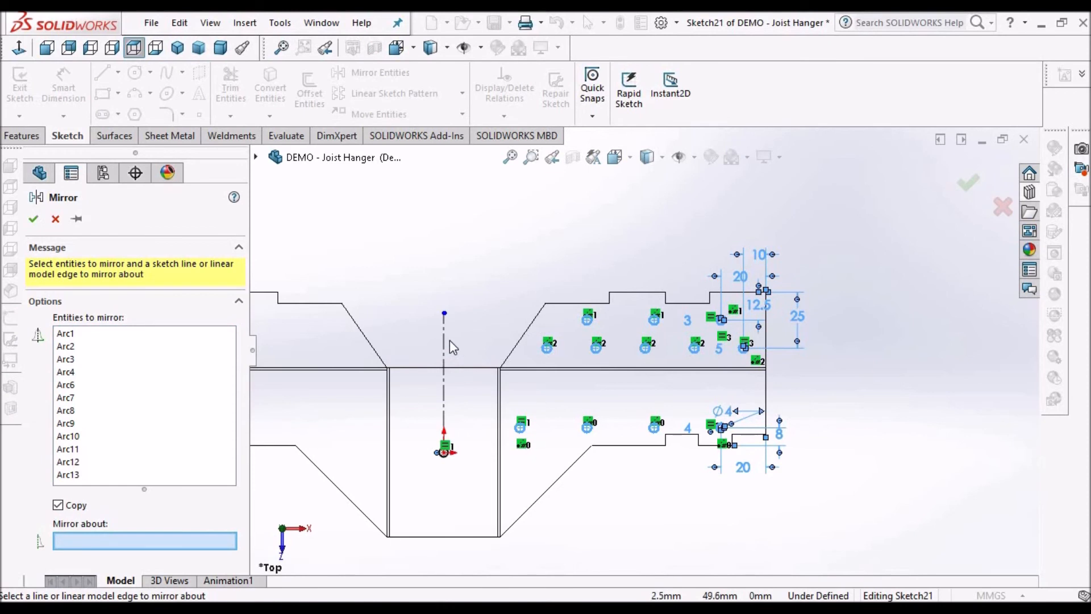
pyautogui.click(33, 219)
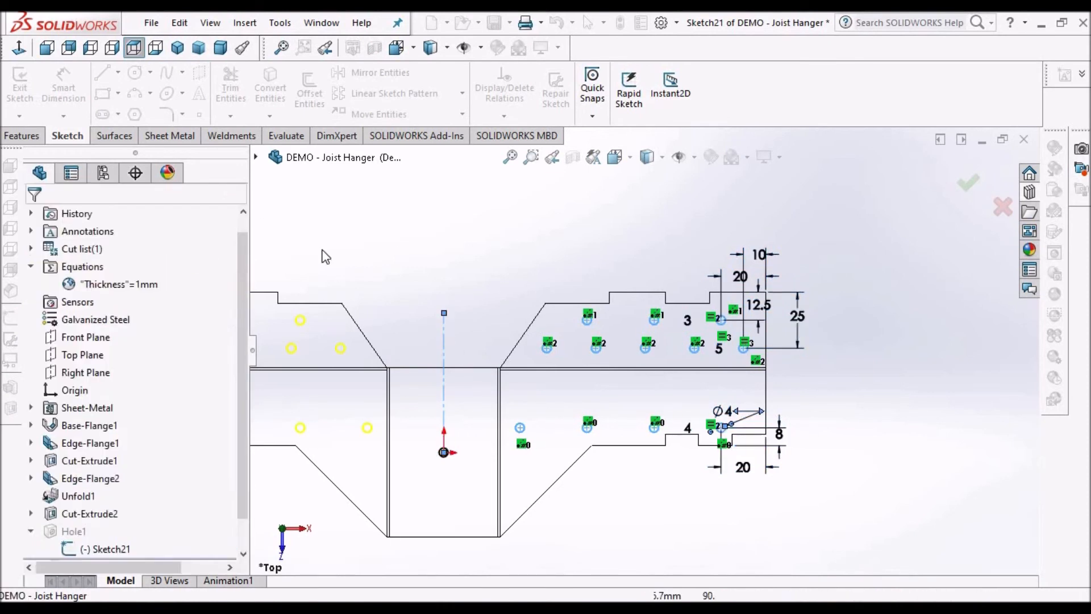
# - Exit the hole sketch to rebuild the cut holes, and switch the model to a shaded display style
pyautogui.scroll(4, 412, 256)
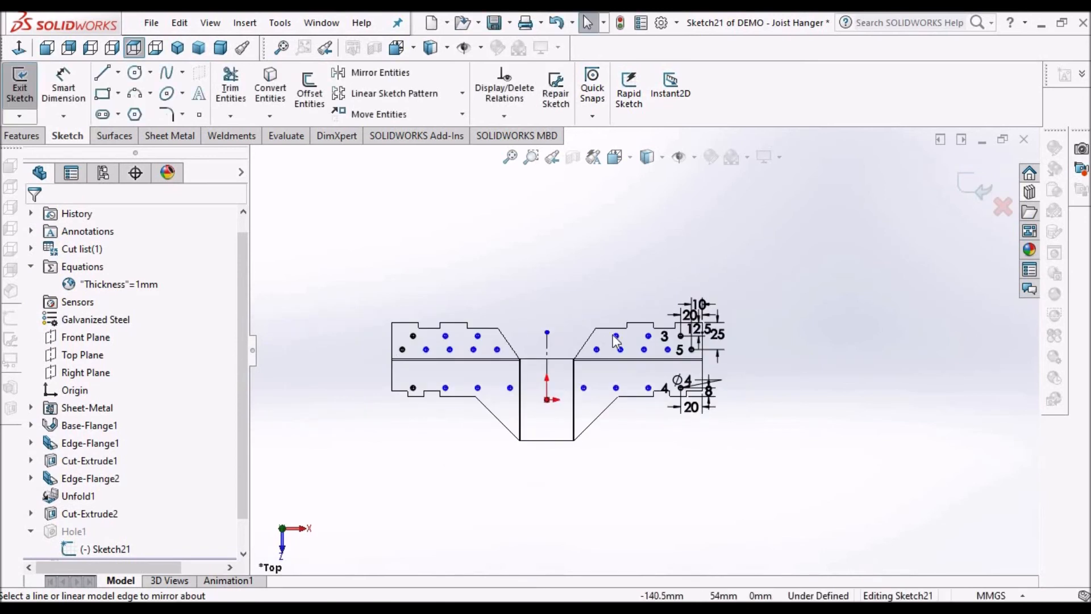
pyautogui.scroll(-2, 610, 332)
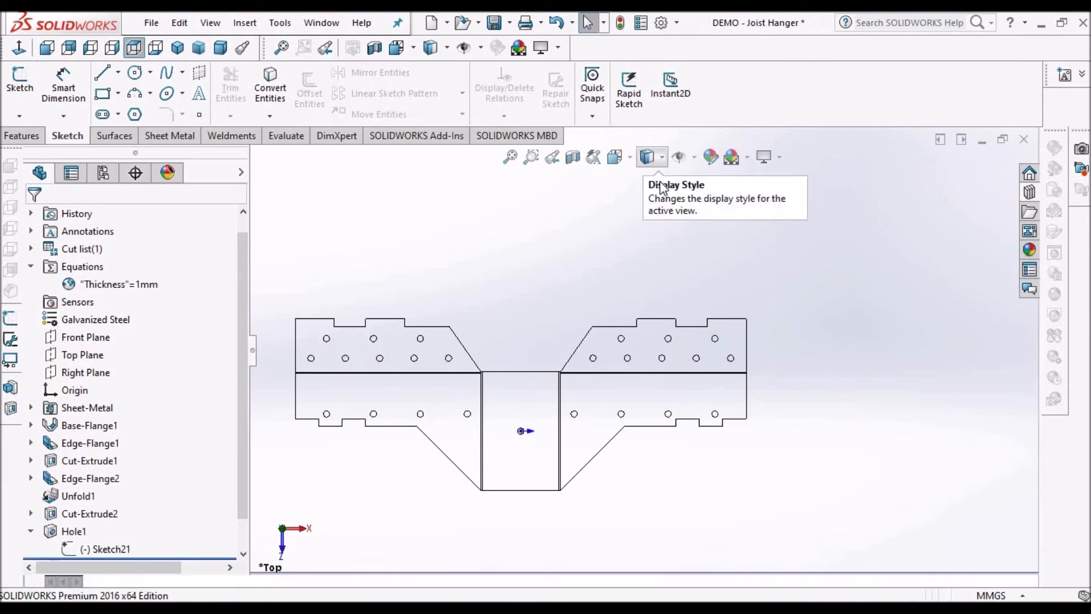
pyautogui.click(659, 159)
pyautogui.click(647, 199)
pyautogui.moveTo(660, 347); pyautogui.dragTo(720, 414, button='middle')
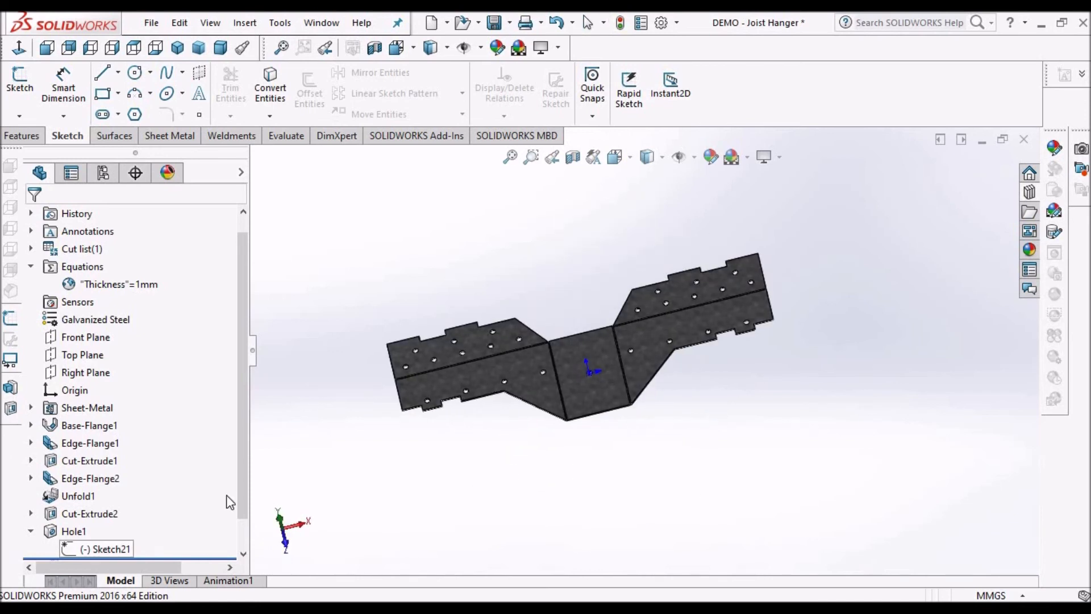
# - Roll the feature history forward past Fold1 and Flat-Pattern to refold the joist hanger
pyautogui.scroll(-1, 243, 515)
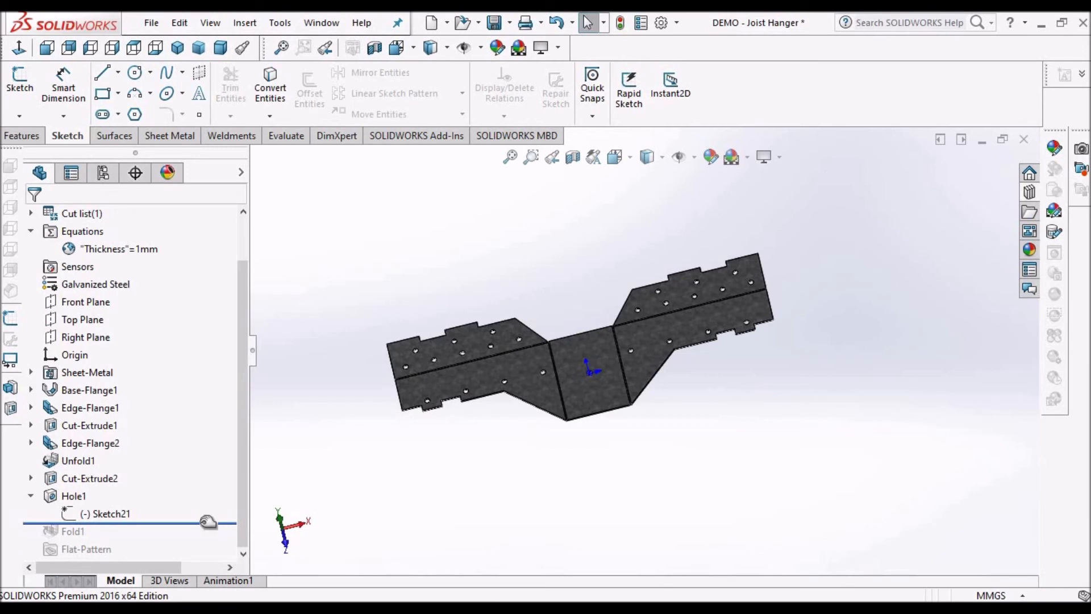
pyautogui.moveTo(199, 523); pyautogui.dragTo(204, 557)
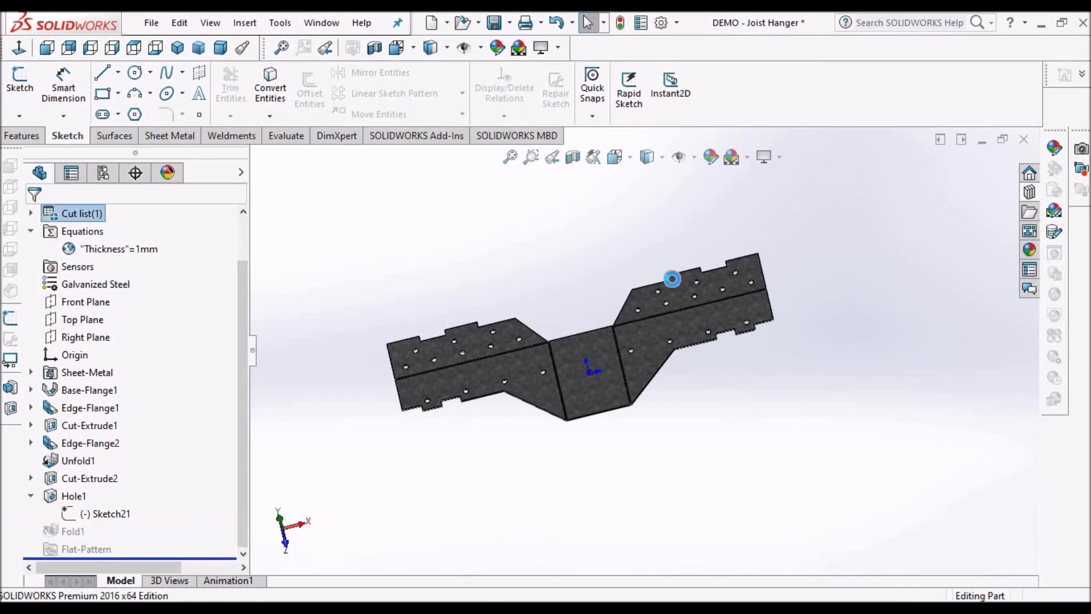
pyautogui.click(650, 157)
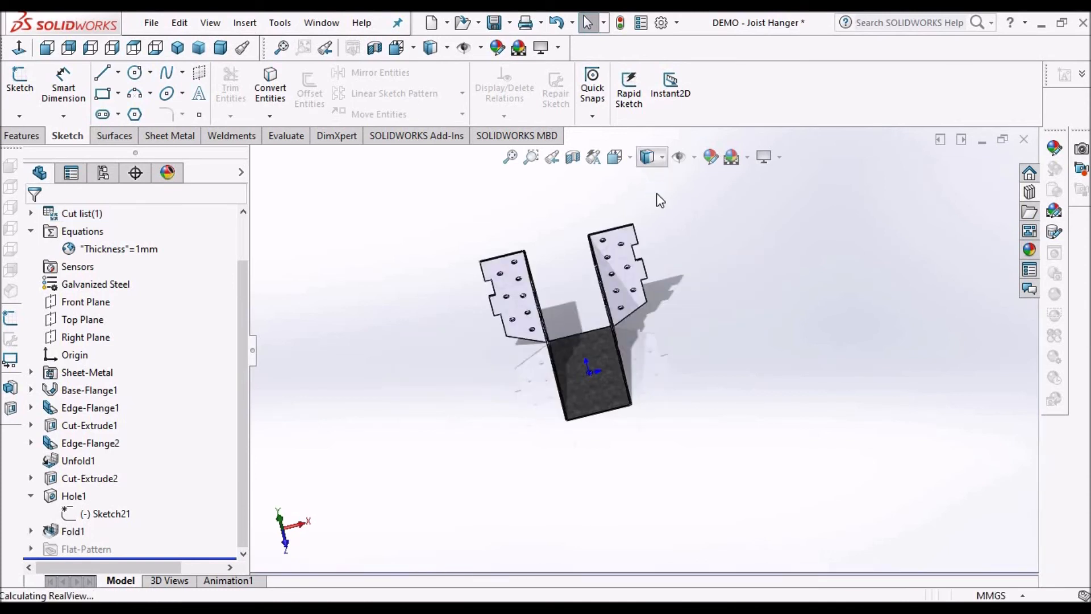
# - Inspect the refolded, shaded joist hanger in dimetric view and from the front
pyautogui.click(650, 180)
pyautogui.click(221, 49)
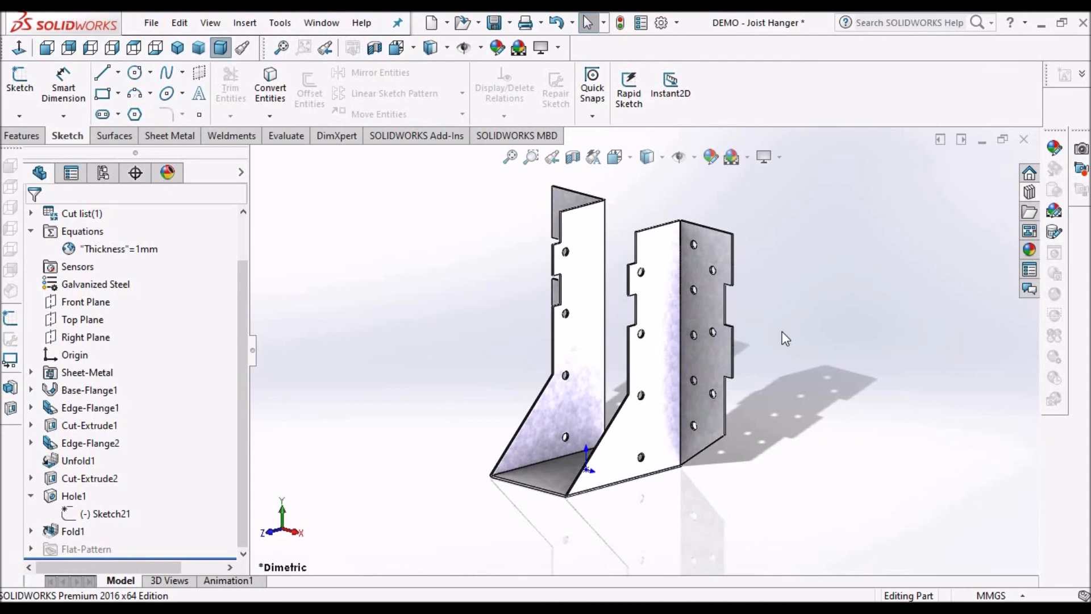
pyautogui.scroll(-2, 709, 326)
pyautogui.moveTo(708, 326); pyautogui.dragTo(643, 469, button='middle')
pyautogui.scroll(2, 637, 392)
pyautogui.scroll(1, 639, 313)
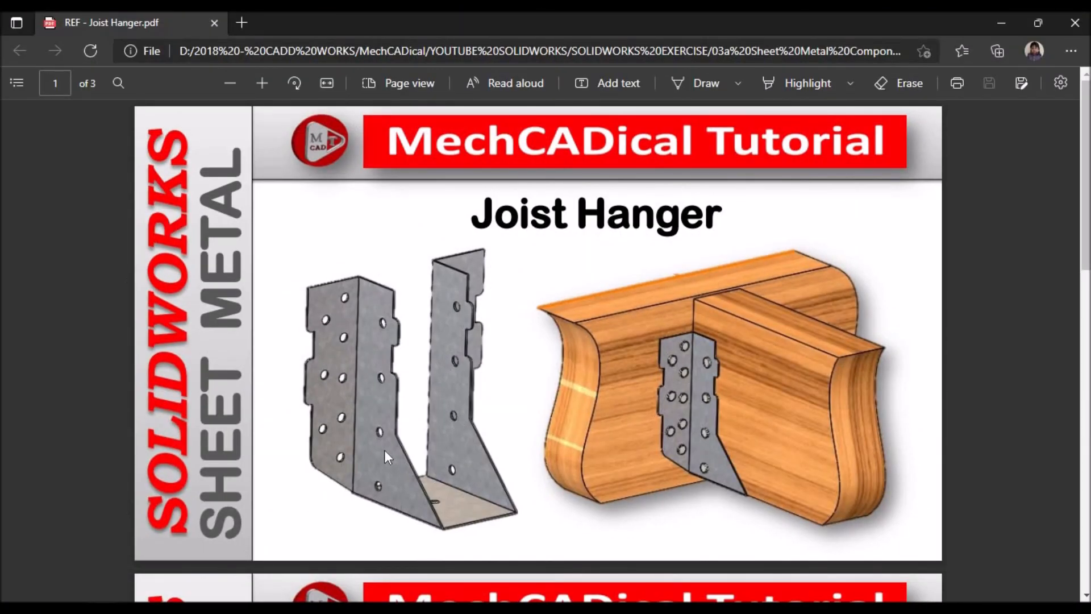
# - Switch to the reference PDF and examine the corner shapes in the joist hanger picture on page 1
pyautogui.keyDown('ctrl'); pyautogui.scroll(3, 384, 449); pyautogui.keyUp('ctrl')
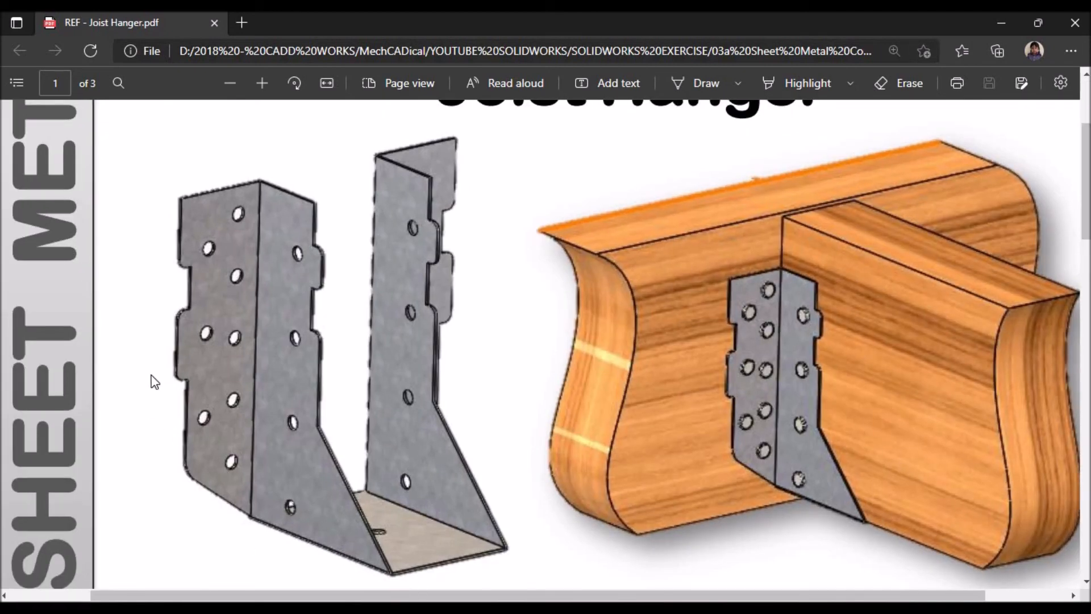
pyautogui.keyDown('ctrl'); pyautogui.scroll(-3, 182, 306); pyautogui.keyUp('ctrl')
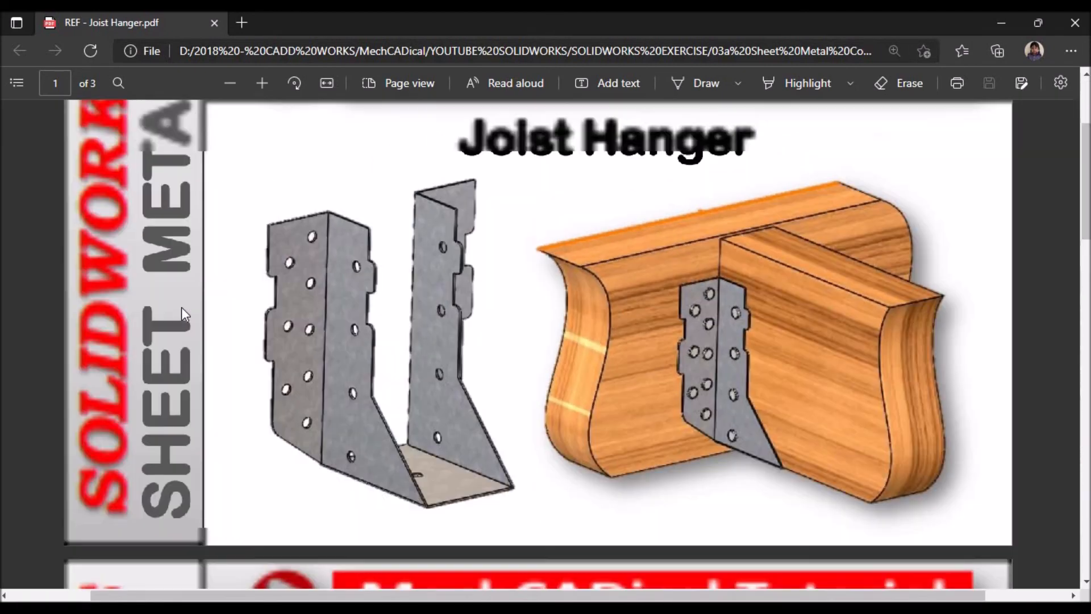
pyautogui.click(1002, 23)
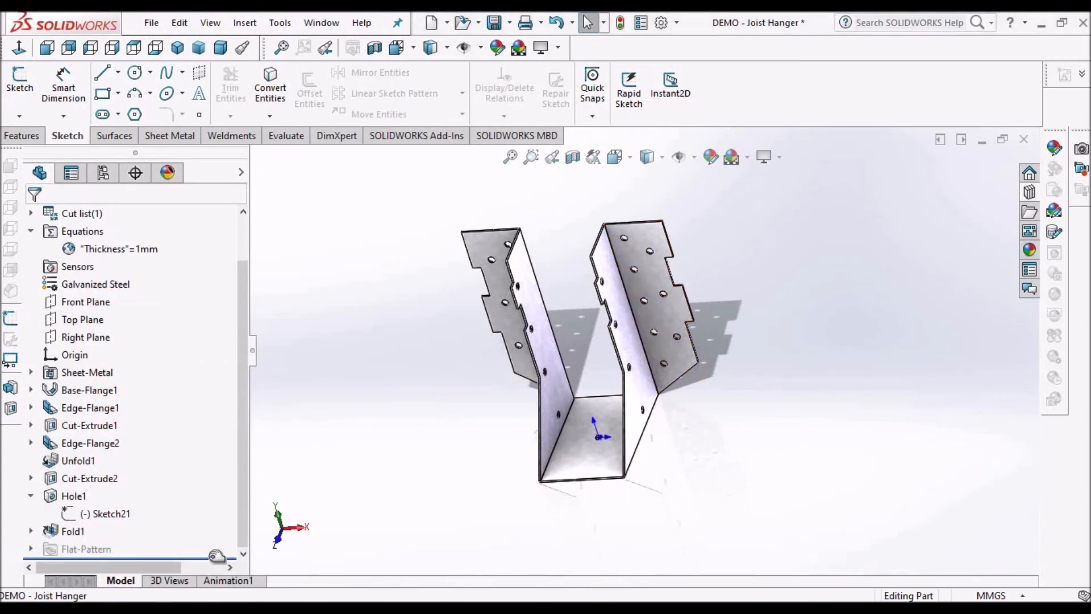
# - Roll the history back to before Fold1 and pick the 14 tab and notch corner edges for a rounded 3 mm Break Corner
pyautogui.moveTo(213, 558); pyautogui.dragTo(215, 518)
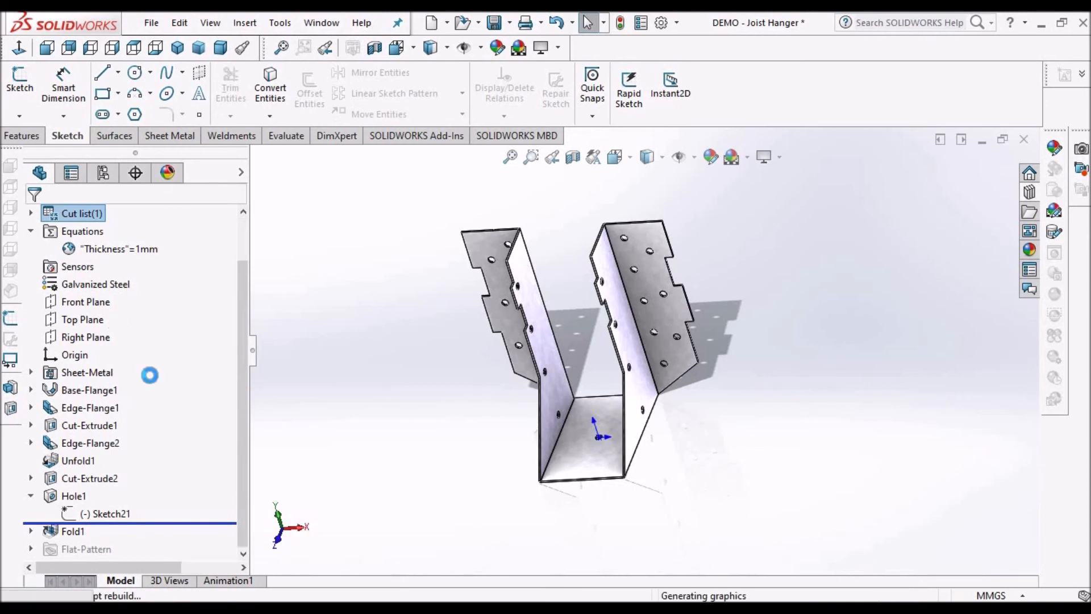
pyautogui.moveTo(676, 280); pyautogui.dragTo(703, 398, button='middle')
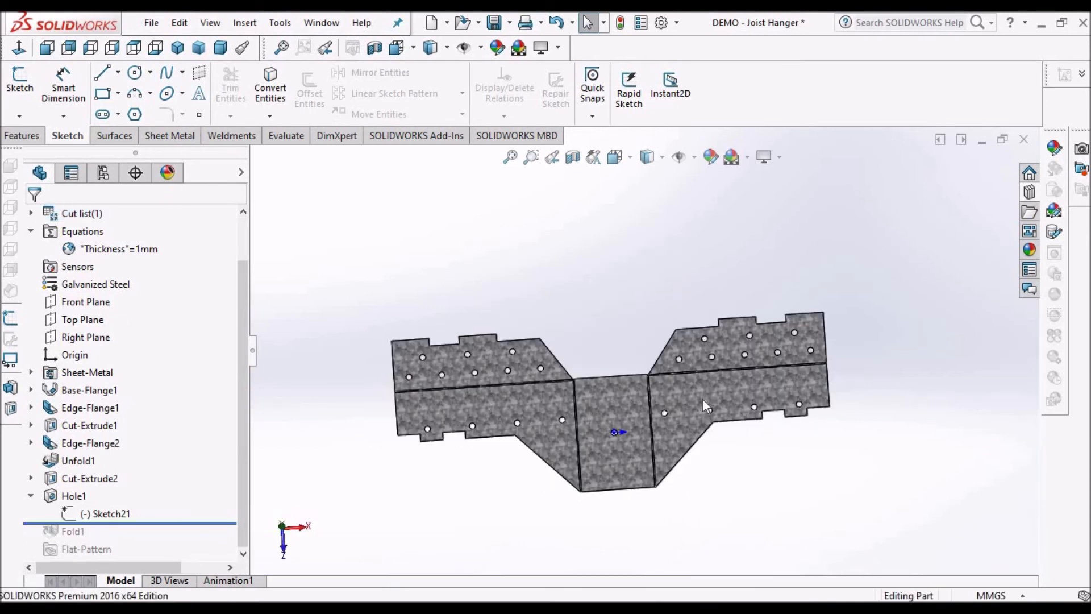
pyautogui.click(172, 135)
pyautogui.click(361, 117)
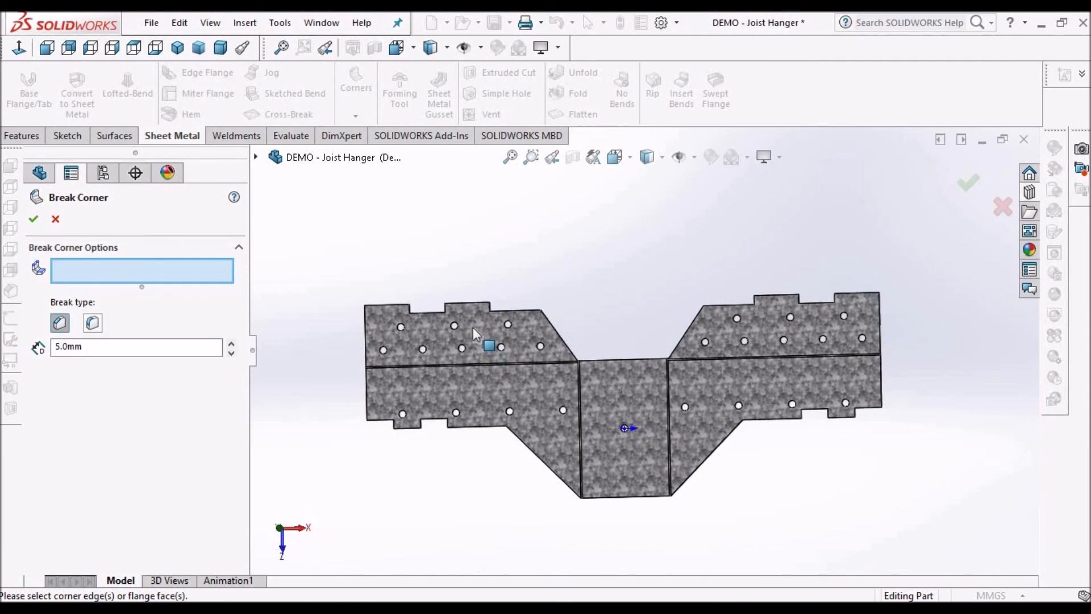
pyautogui.scroll(-6, 523, 324)
pyautogui.scroll(-3, 557, 302)
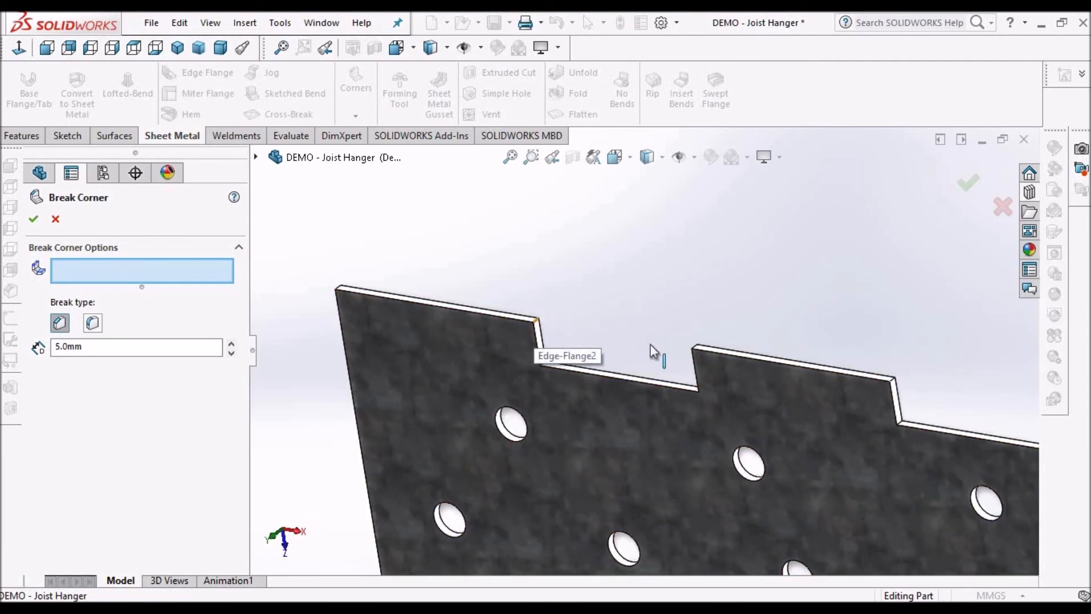
pyautogui.scroll(2, 666, 344)
pyautogui.moveTo(681, 343); pyautogui.dragTo(521, 329, button='middle')
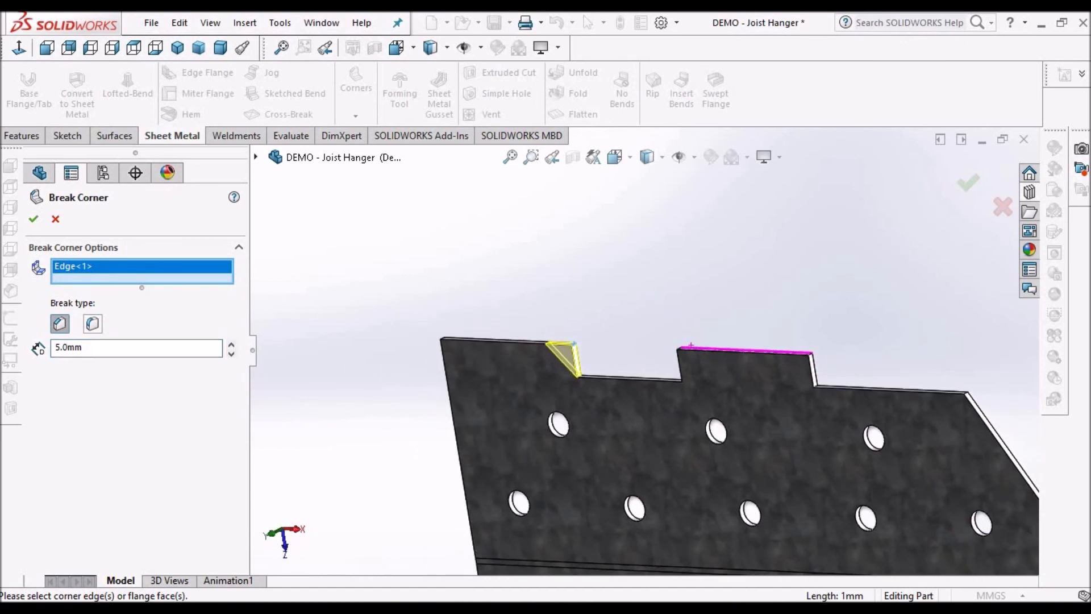
pyautogui.click(93, 324)
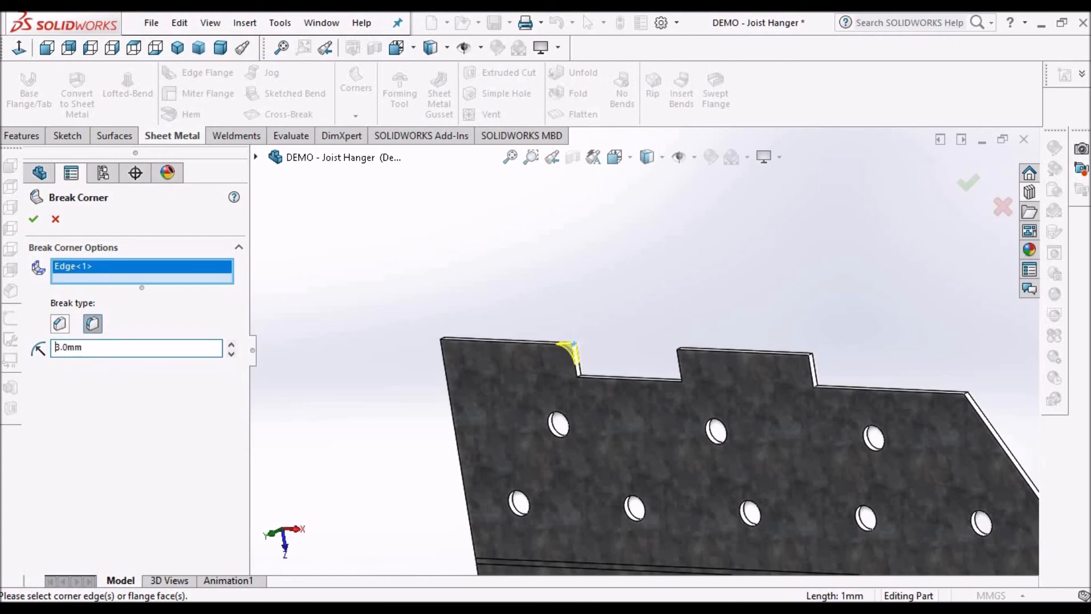
pyautogui.moveTo(748, 336); pyautogui.dragTo(733, 350, button='middle')
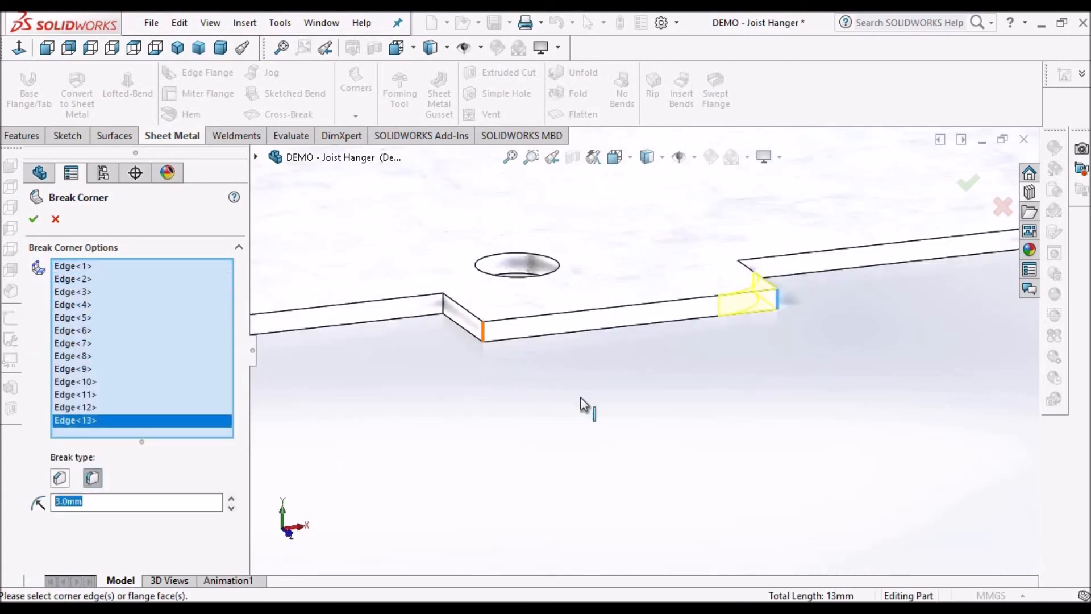
pyautogui.scroll(8, 581, 399)
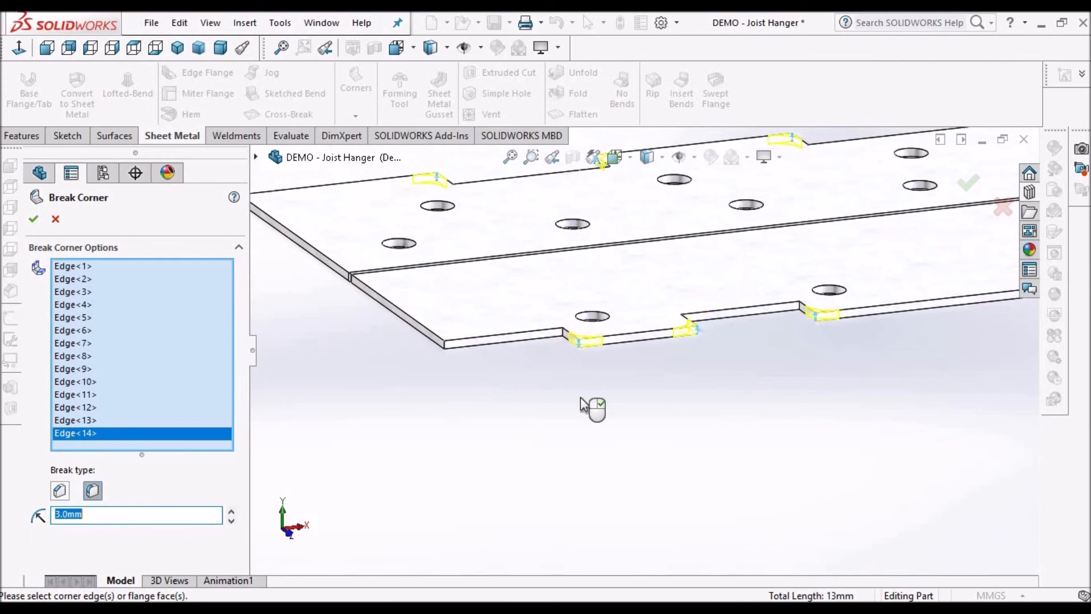
# - Check the selected corners along all flanges of the unfolded hanger and apply the break corner
pyautogui.moveTo(740, 283); pyautogui.dragTo(690, 275, button='middle')
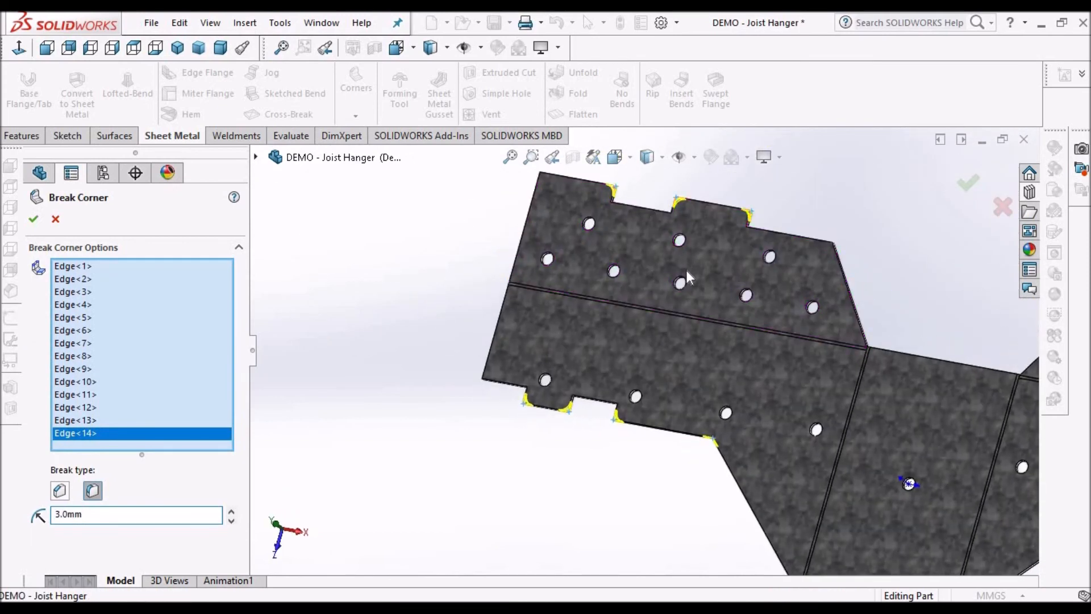
pyautogui.scroll(-3, 715, 349)
pyautogui.scroll(2, 777, 342)
pyautogui.scroll(-4, 739, 363)
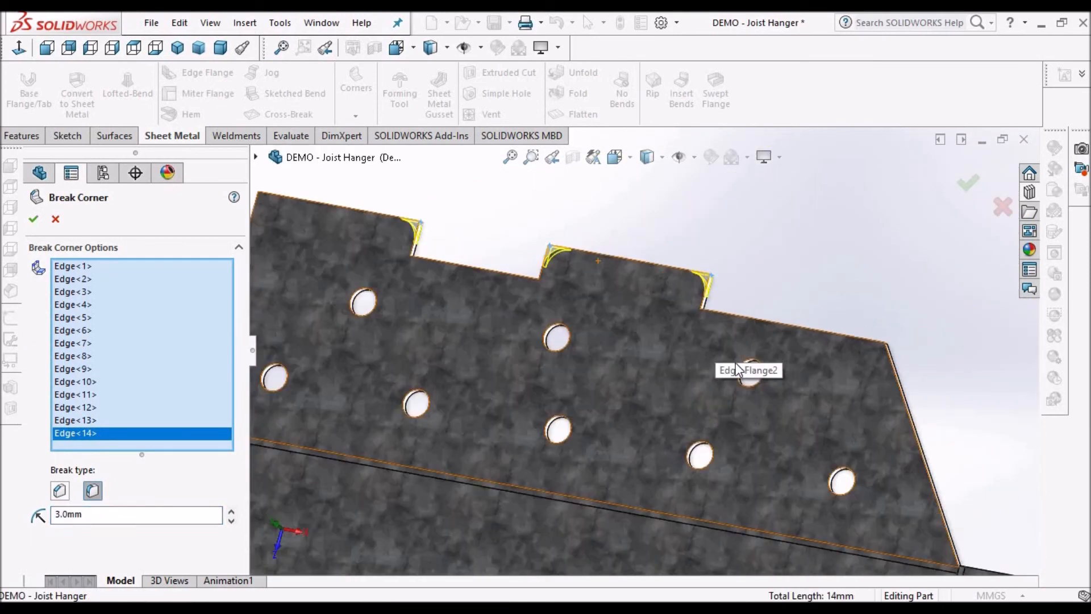
pyautogui.scroll(6, 739, 370)
pyautogui.scroll(1, 892, 411)
pyautogui.scroll(-5, 898, 375)
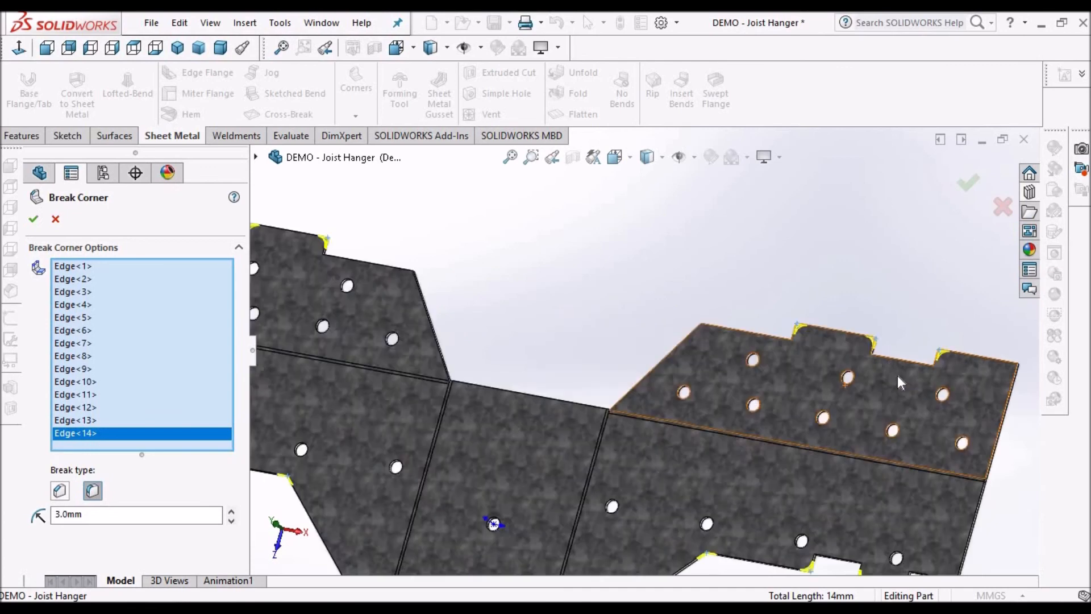
pyautogui.scroll(2, 893, 384)
pyautogui.scroll(3, 639, 527)
pyautogui.scroll(-4, 765, 455)
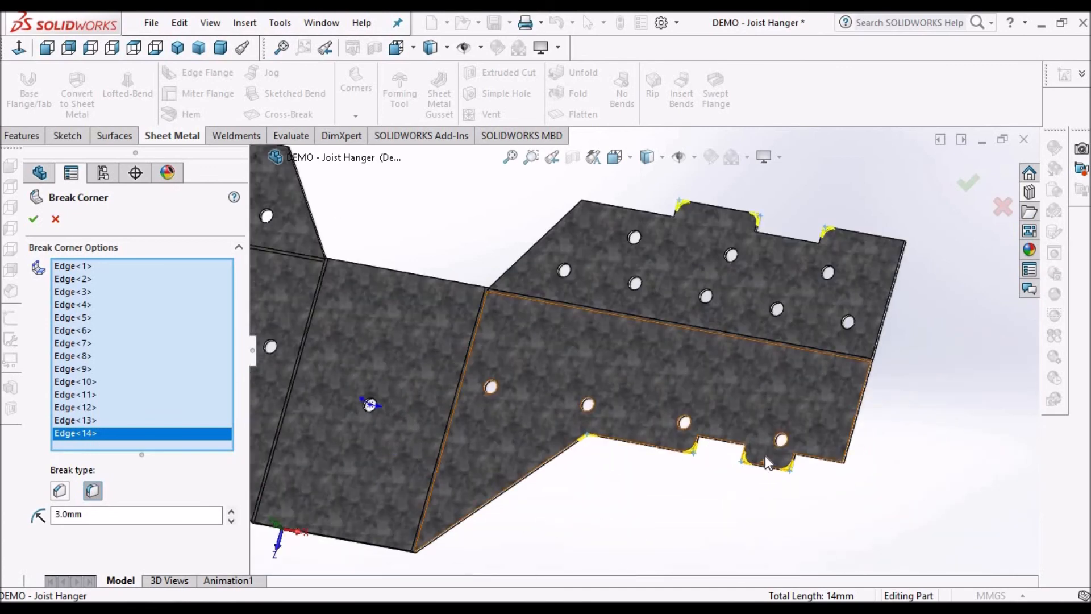
pyautogui.scroll(2, 432, 435)
pyautogui.scroll(2, 432, 435)
pyautogui.scroll(-7, 327, 329)
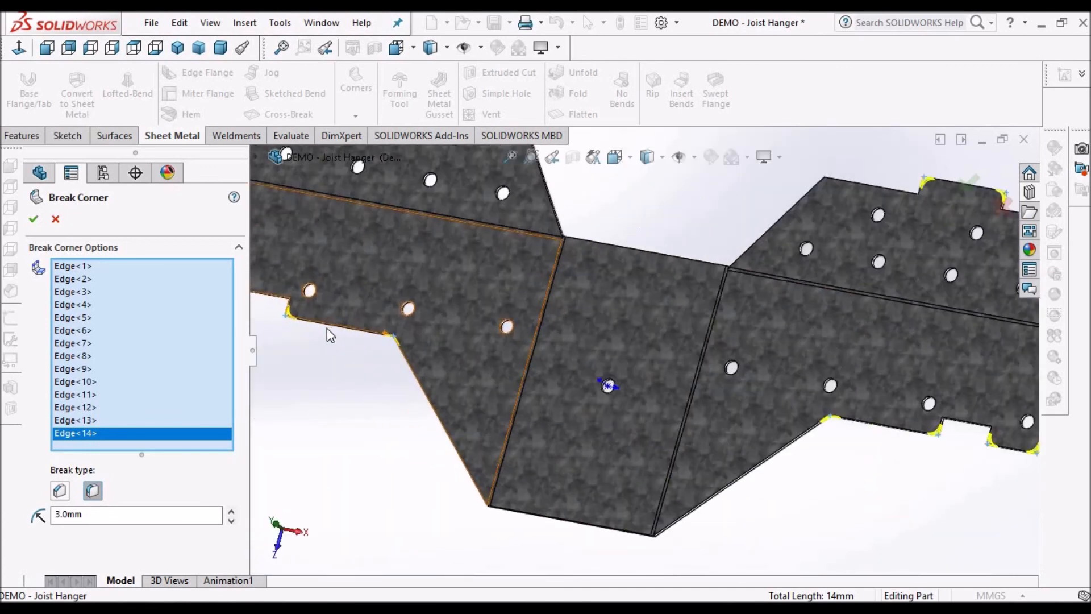
pyautogui.scroll(4, 396, 304)
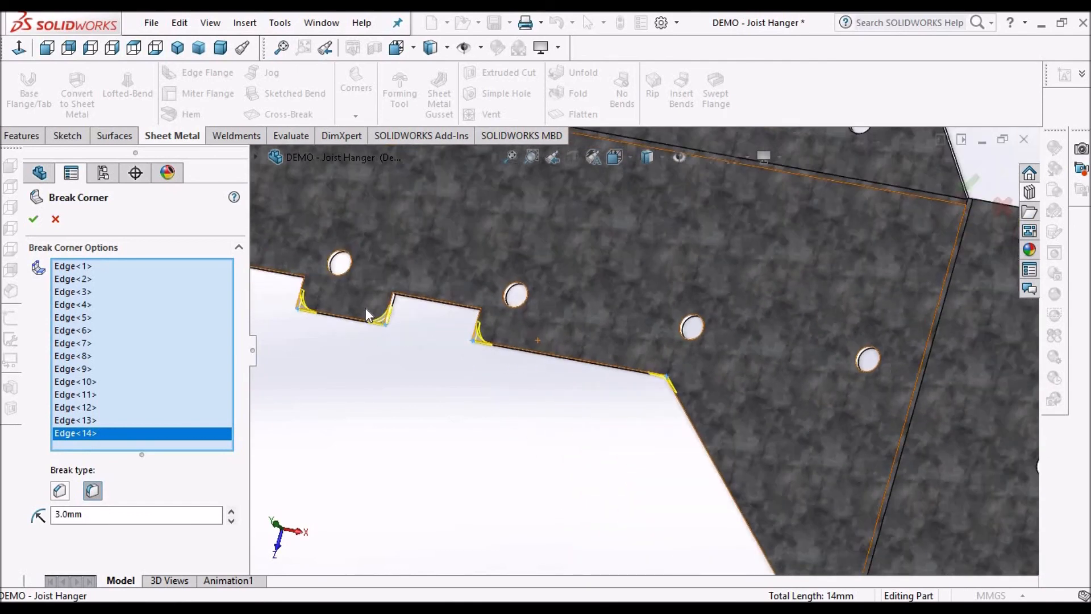
pyautogui.scroll(-1, 600, 341)
pyautogui.scroll(-2, 600, 341)
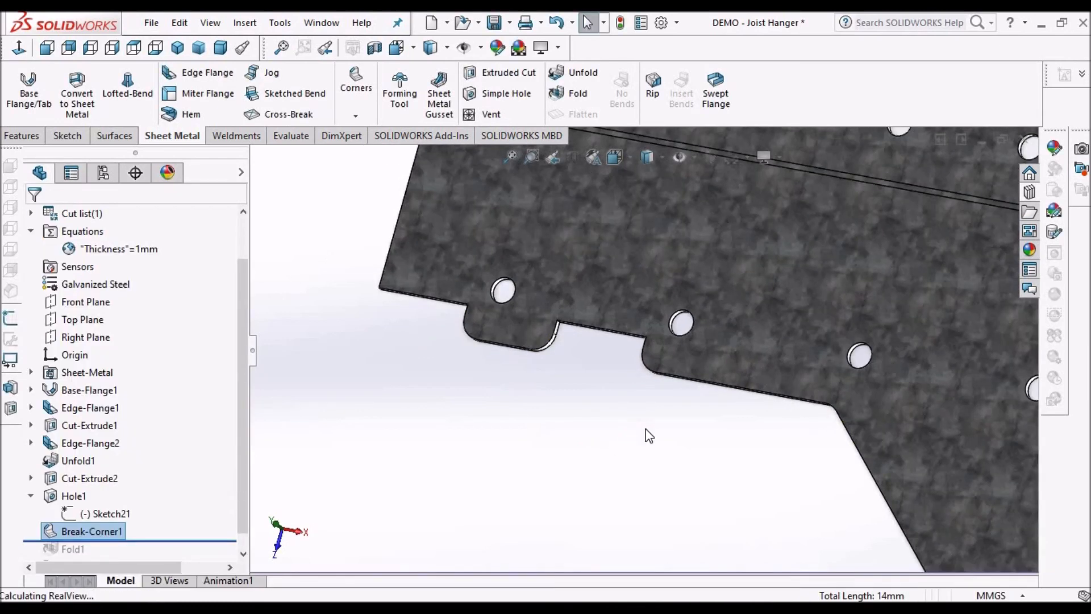
pyautogui.scroll(6, 643, 438)
pyautogui.scroll(-3, 806, 309)
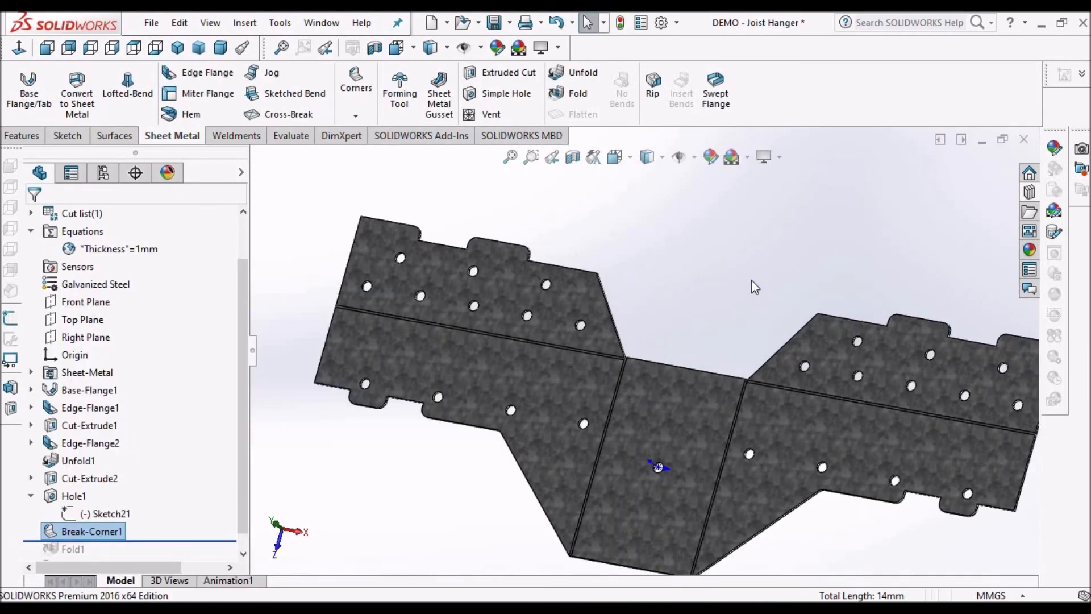
# - Round the two outer corners at the sloped ends of the edge flanges with a 10 mm Break Corner
pyautogui.click(355, 114)
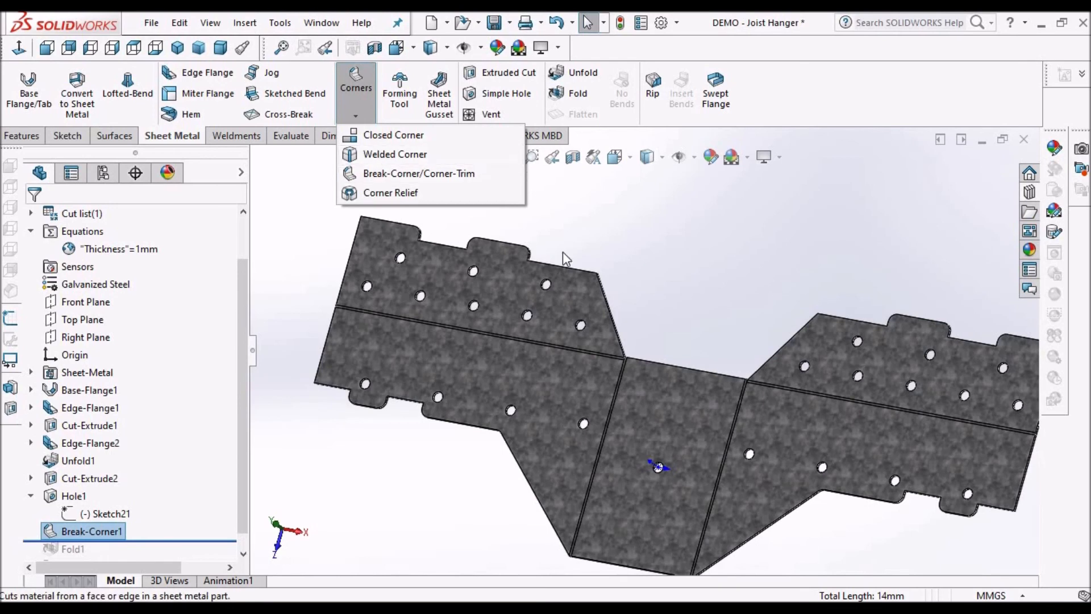
pyautogui.click(420, 173)
pyautogui.scroll(-3, 628, 274)
pyautogui.moveTo(628, 275); pyautogui.dragTo(587, 295, button='middle')
pyautogui.scroll(-4, 590, 292)
pyautogui.click(602, 282)
pyautogui.moveTo(628, 389); pyautogui.dragTo(800, 414, button='middle')
pyautogui.scroll(-6, 739, 369)
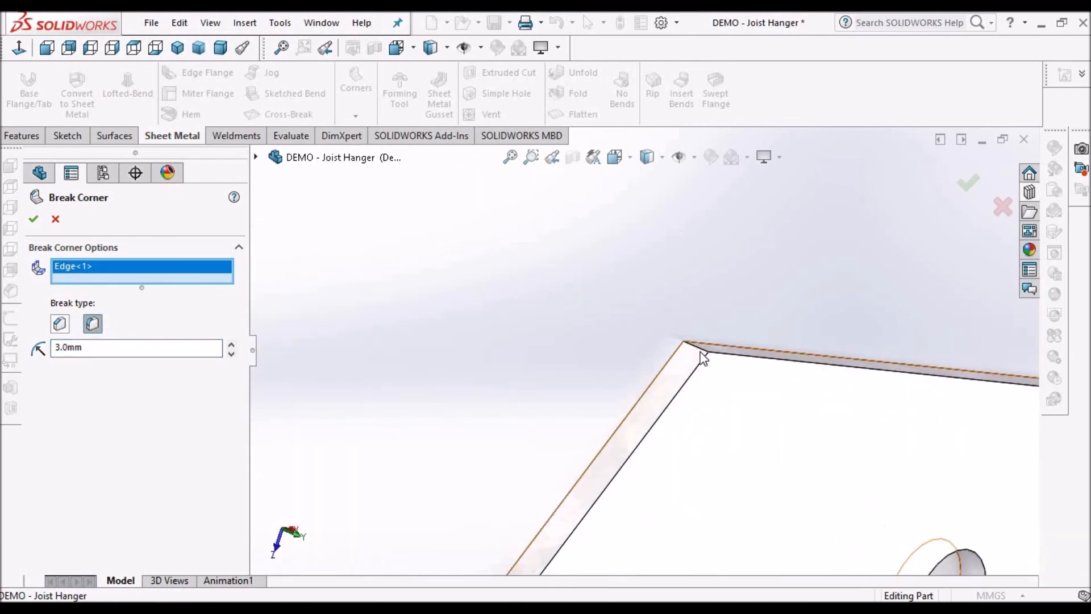
pyautogui.click(704, 363)
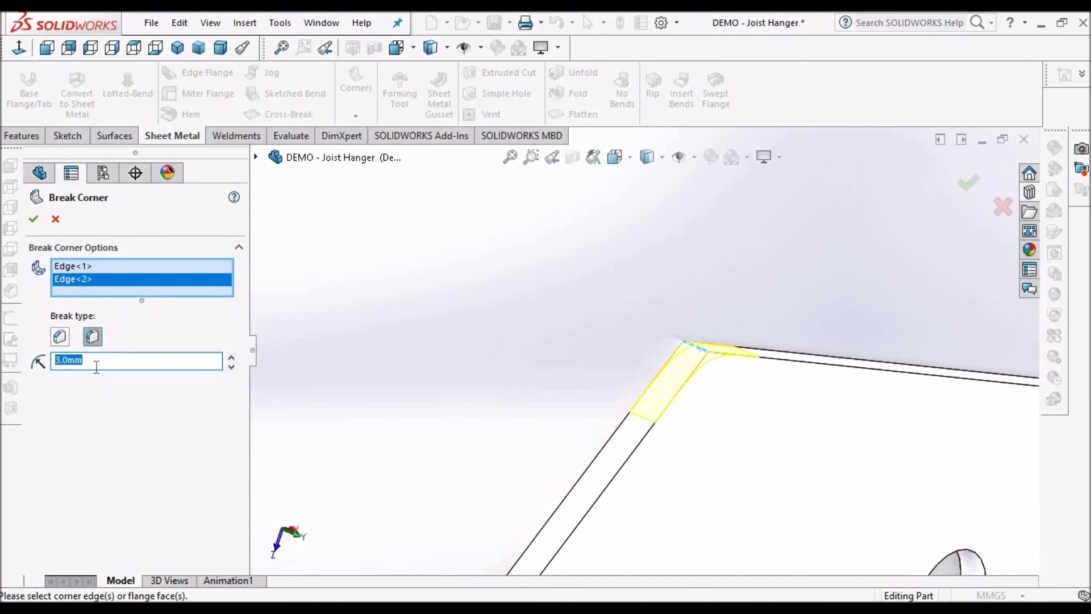
pyautogui.write('10')
pyautogui.press('Return')
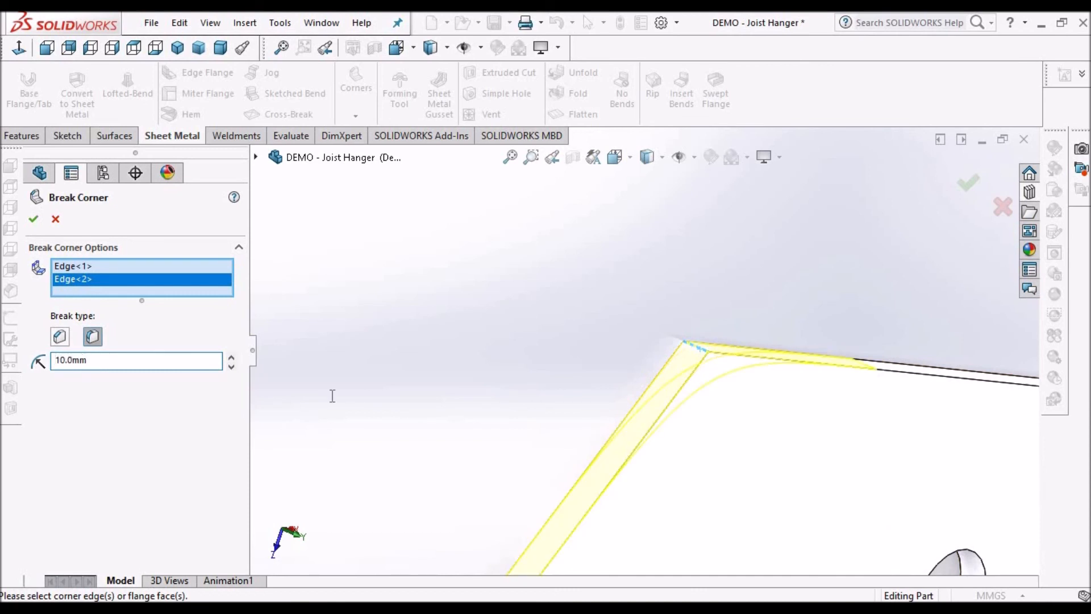
pyautogui.scroll(5, 412, 434)
pyautogui.press('Return')
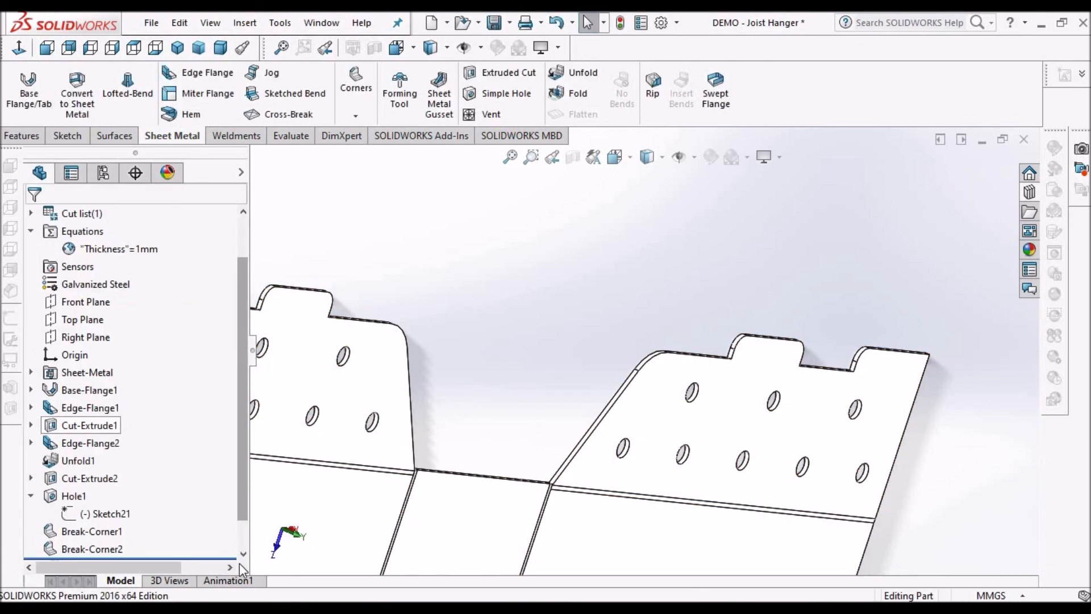
# - Roll the feature history forward past Fold1 to refold the hanger, then save the part and show it in dimetric view
pyautogui.scroll(-1, 182, 528)
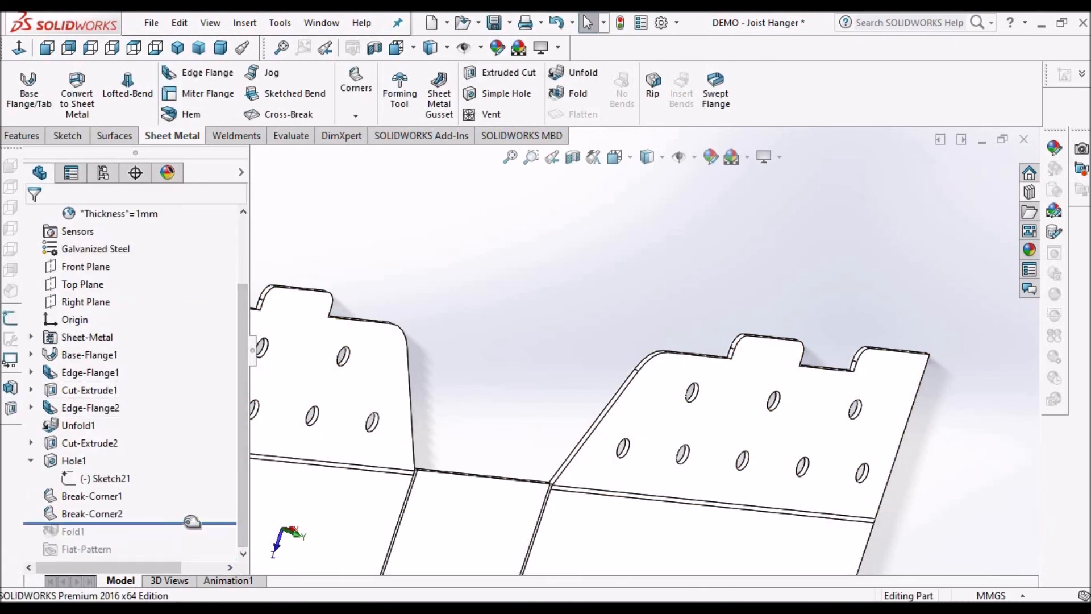
pyautogui.moveTo(186, 522); pyautogui.dragTo(187, 559)
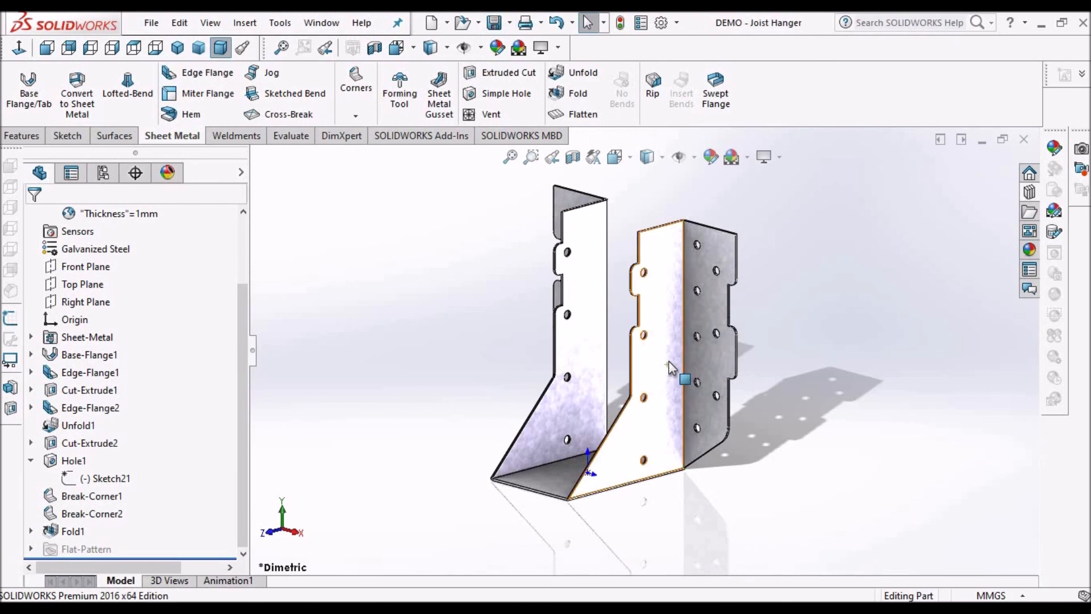
pyautogui.scroll(-2, 724, 332)
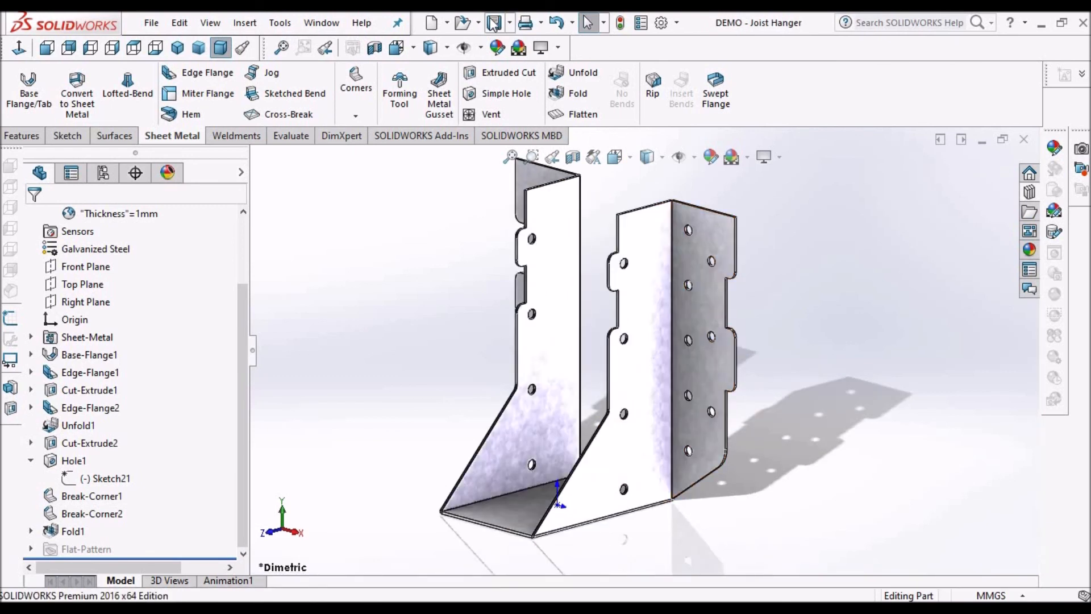
# - Activate the DefaultSM-FLAT-PATTERN configuration derived from the Default configuration
pyautogui.click(103, 174)
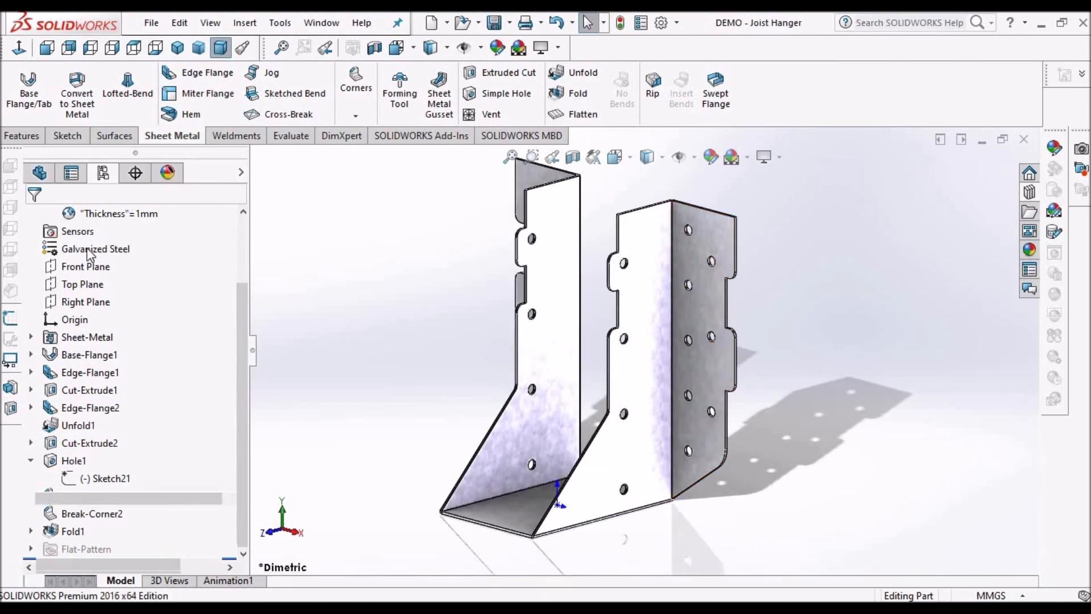
pyautogui.click(49, 230)
pyautogui.doubleClick(169, 248)
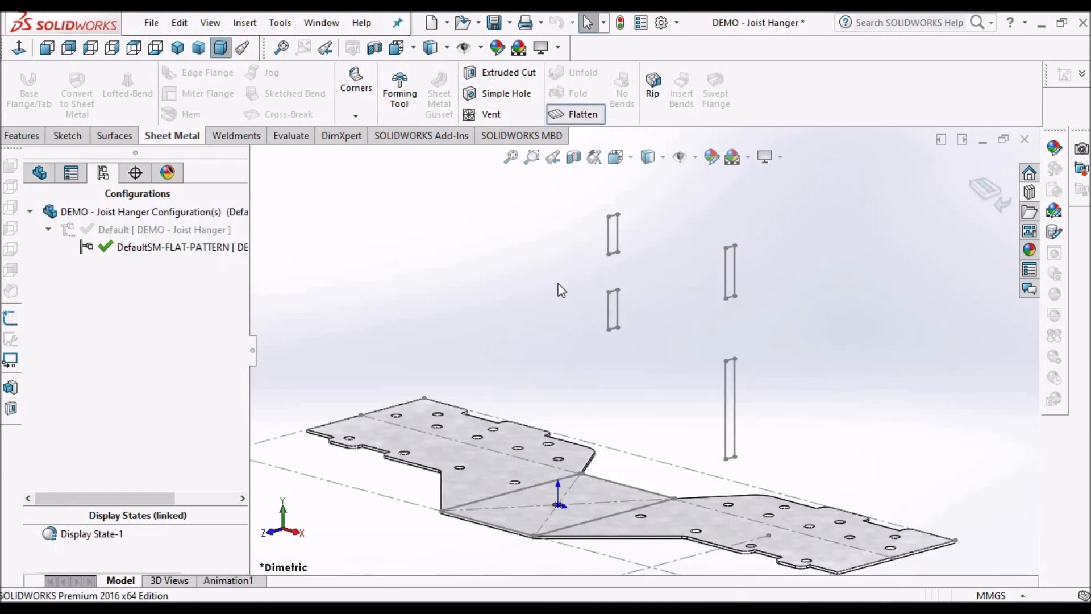
# - Orient the flat pattern to a straight top view and switch it to wireframe display
pyautogui.moveTo(658, 366); pyautogui.dragTo(624, 366, button='middle')
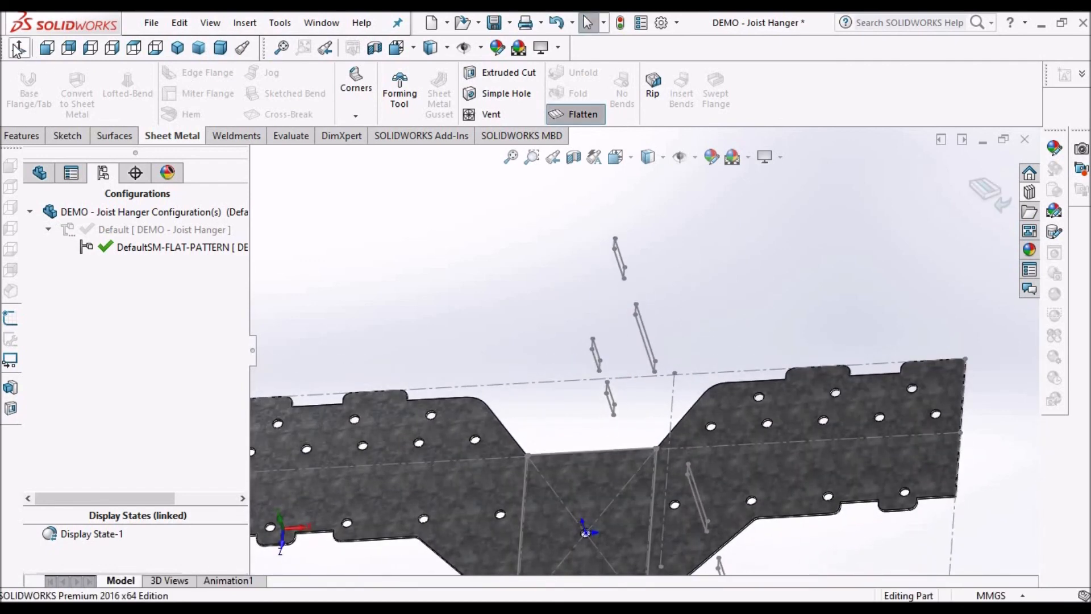
pyautogui.click(18, 49)
pyautogui.click(661, 159)
pyautogui.click(653, 273)
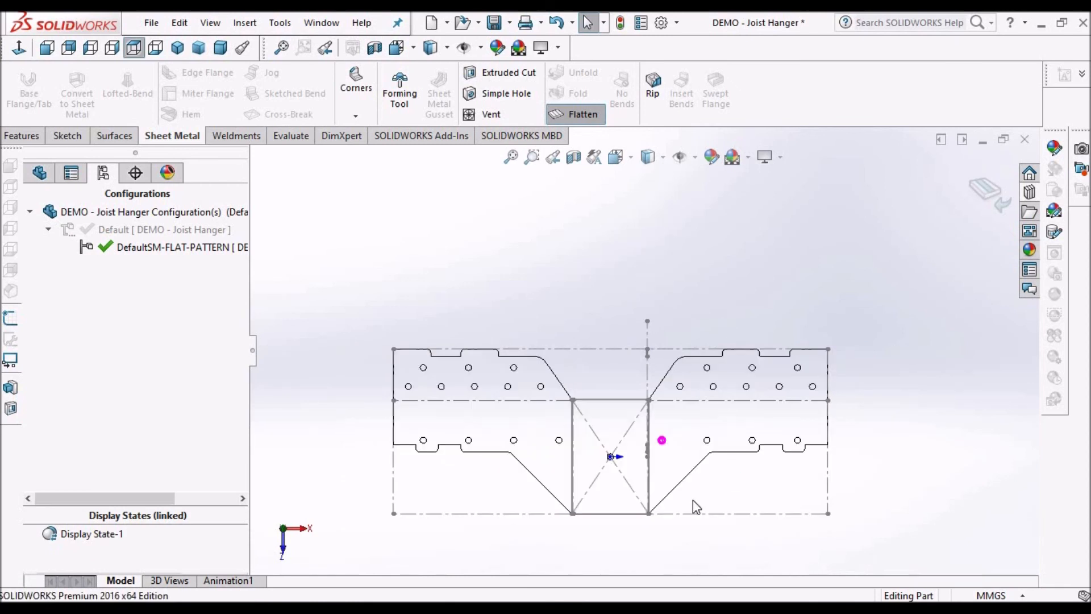
# - Hide all types of reference items and sketches so only the flat pattern outline is displayed
pyautogui.click(210, 23)
pyautogui.moveTo(256, 157)
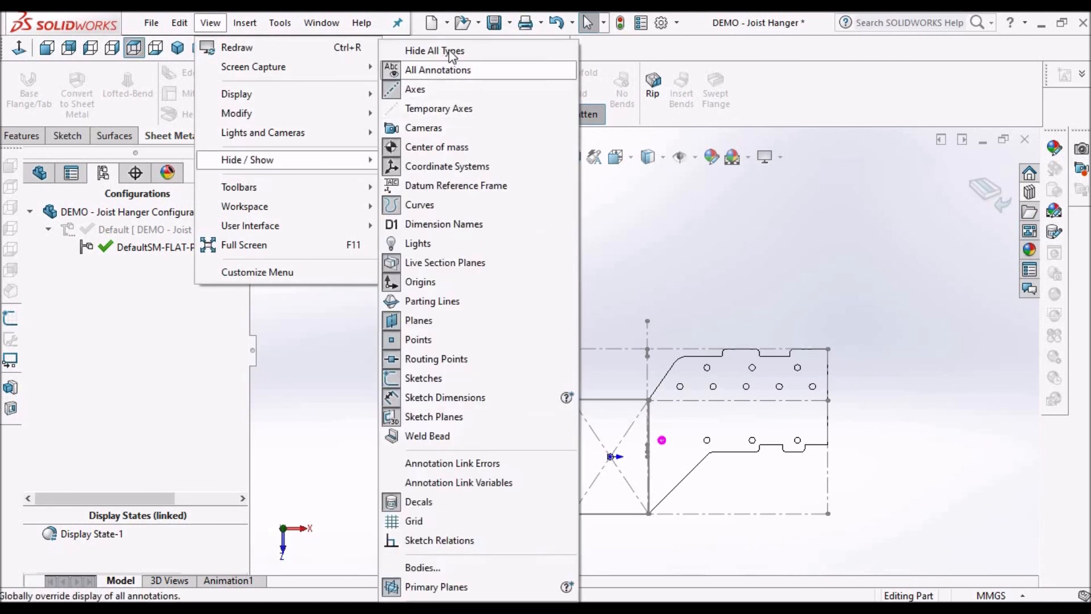
pyautogui.click(438, 52)
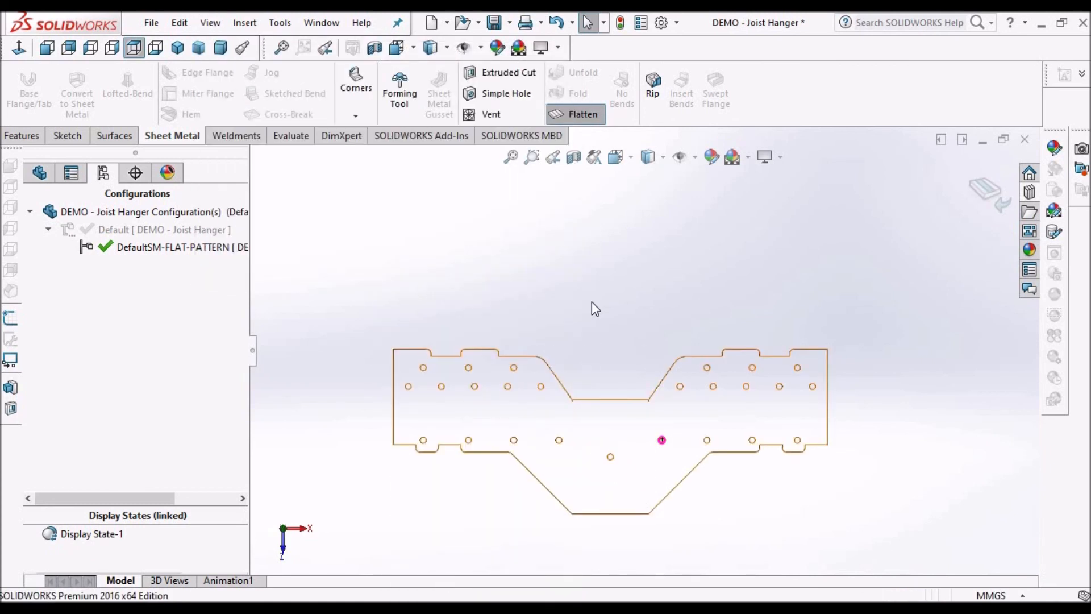
# - Display the flat pattern as shaded with edges and inspect it in an angled 3D orientation
pyautogui.moveTo(602, 254); pyautogui.dragTo(598, 212, button='middle')
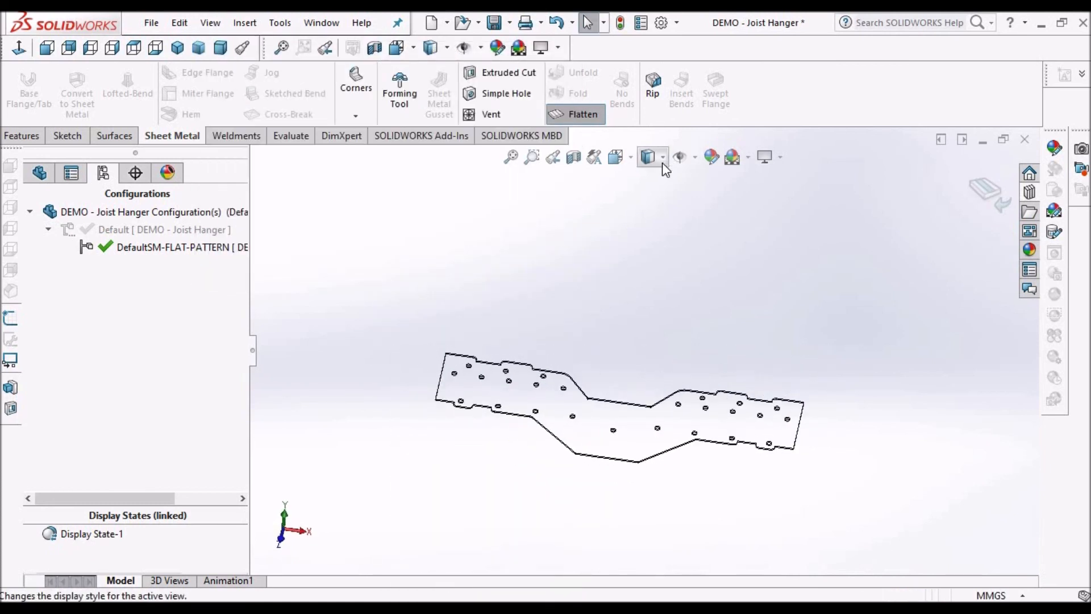
pyautogui.click(663, 159)
pyautogui.click(646, 191)
pyautogui.moveTo(600, 406); pyautogui.dragTo(653, 477, button='middle')
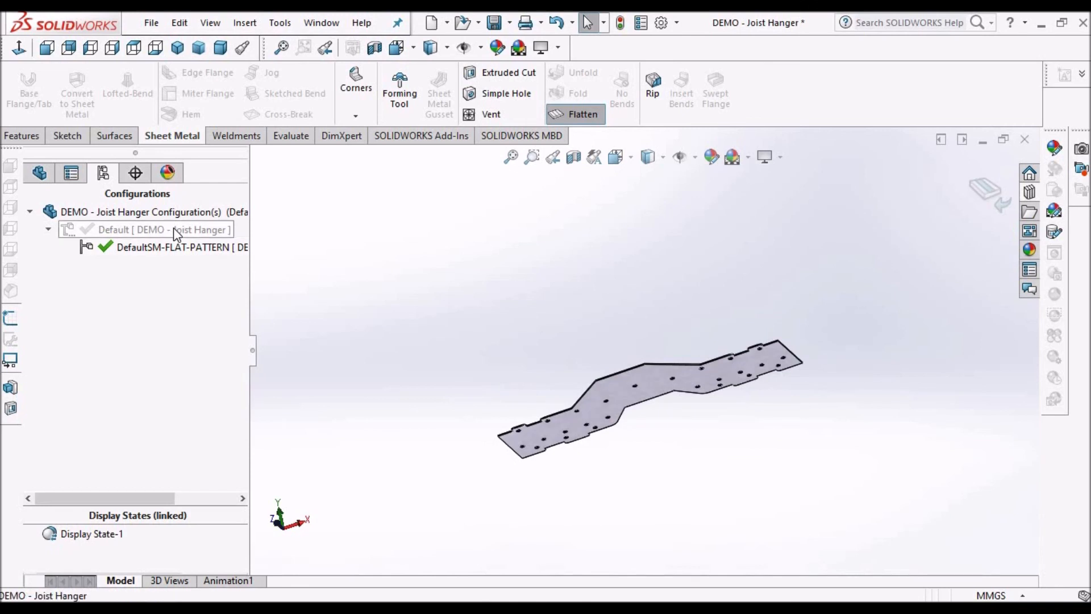
# - Activate the Default configuration to restore the folded hanger, and show it in dimetric view with its feature tree
pyautogui.click(173, 227)
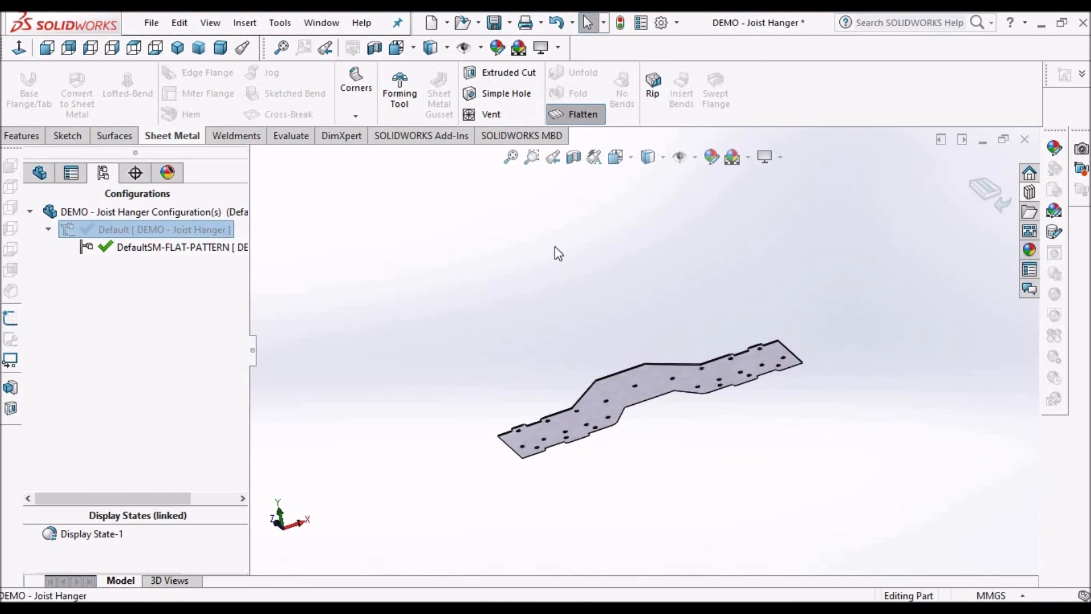
pyautogui.click(223, 48)
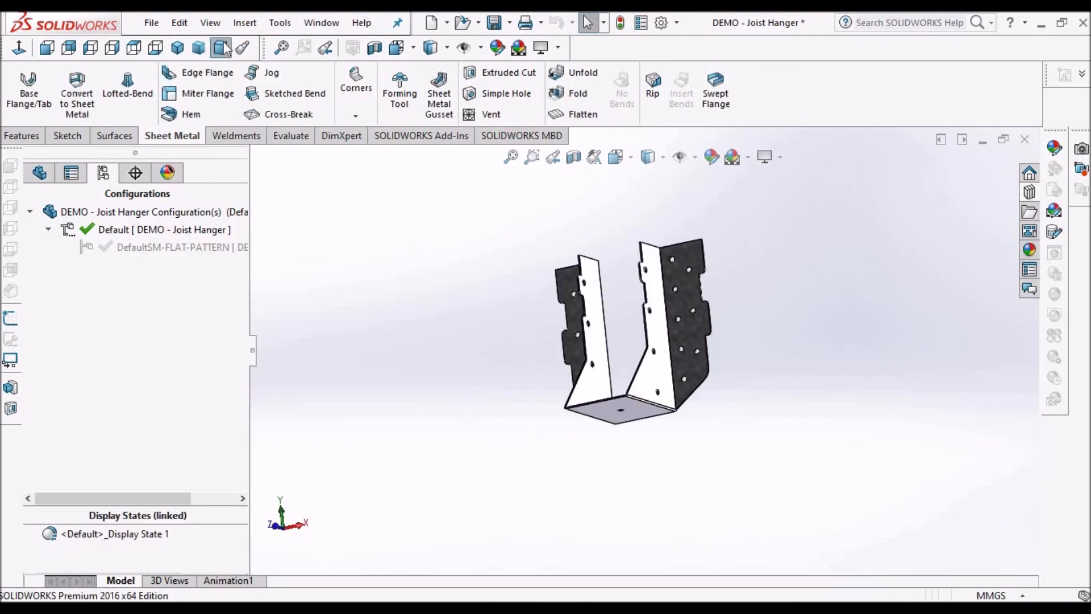
pyautogui.click(39, 176)
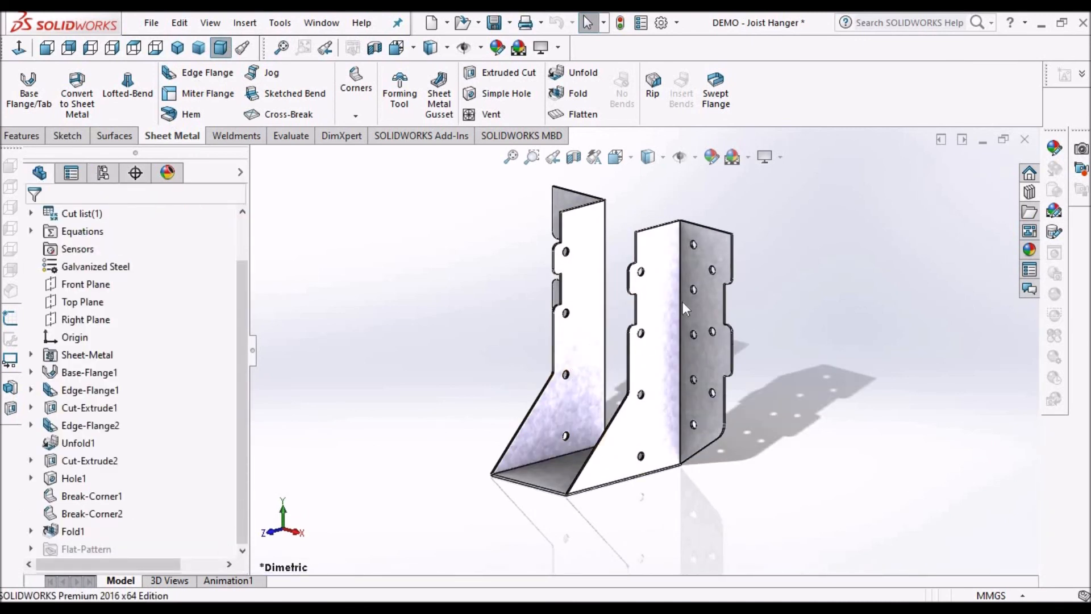
pyautogui.scroll(2, 682, 301)
pyautogui.scroll(-2, 663, 300)
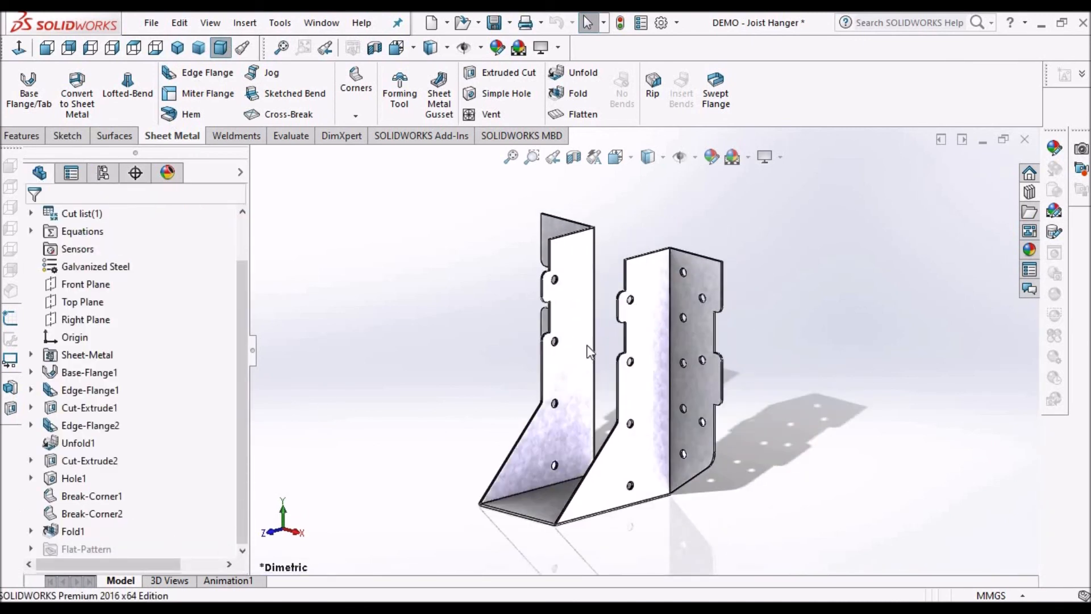
# - Switch to the reference PDF drawing and review the folded views, notes, flat pattern dimensions and hole table across both sheets
pyautogui.hotkey('alt', 'Tab')
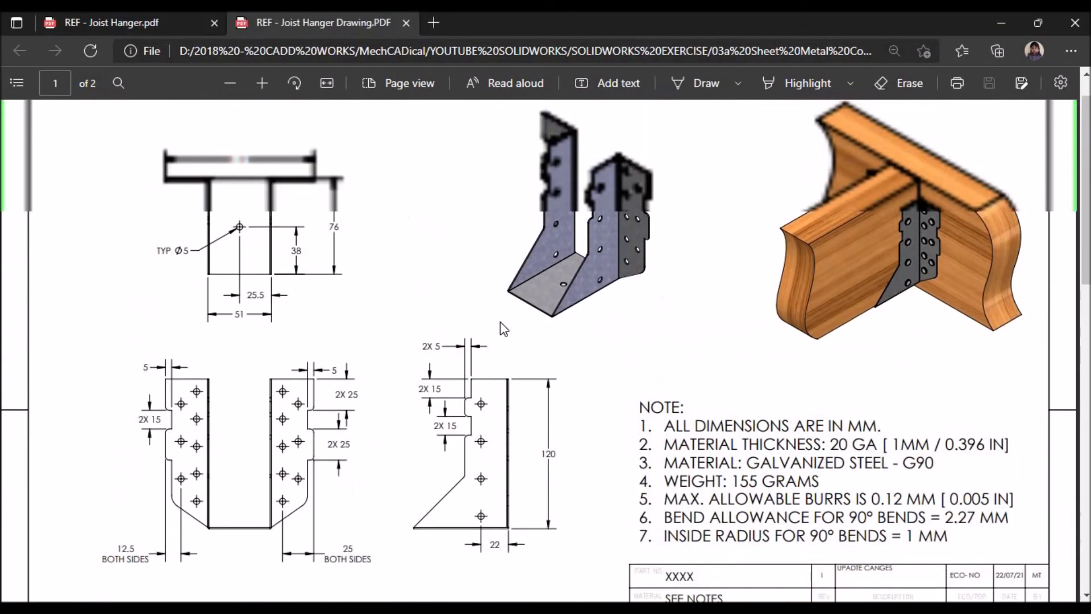
pyautogui.scroll(1, 500, 322)
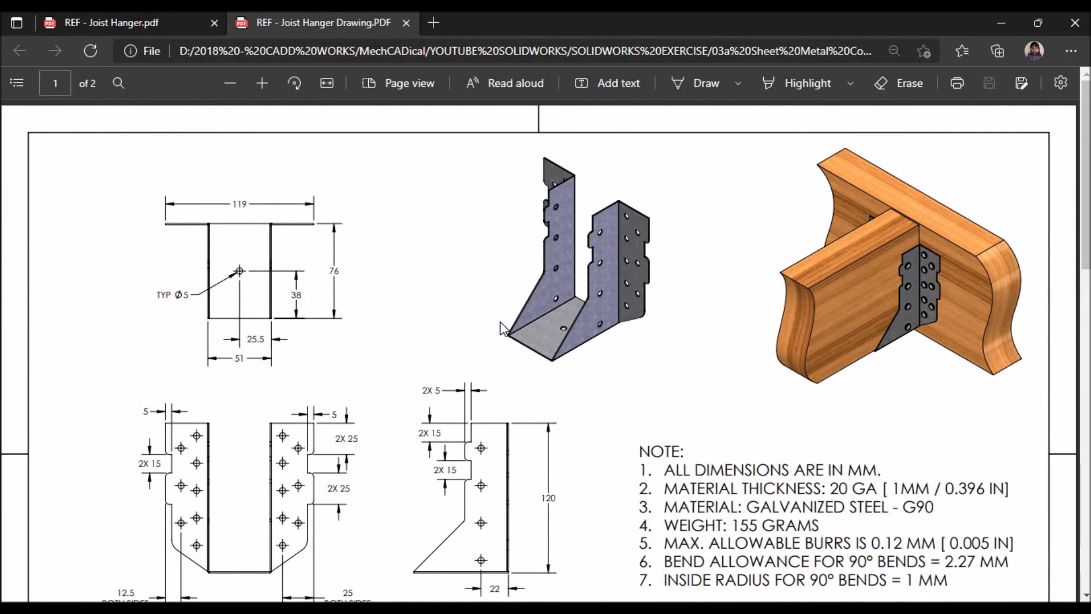
pyautogui.scroll(-1, 502, 329)
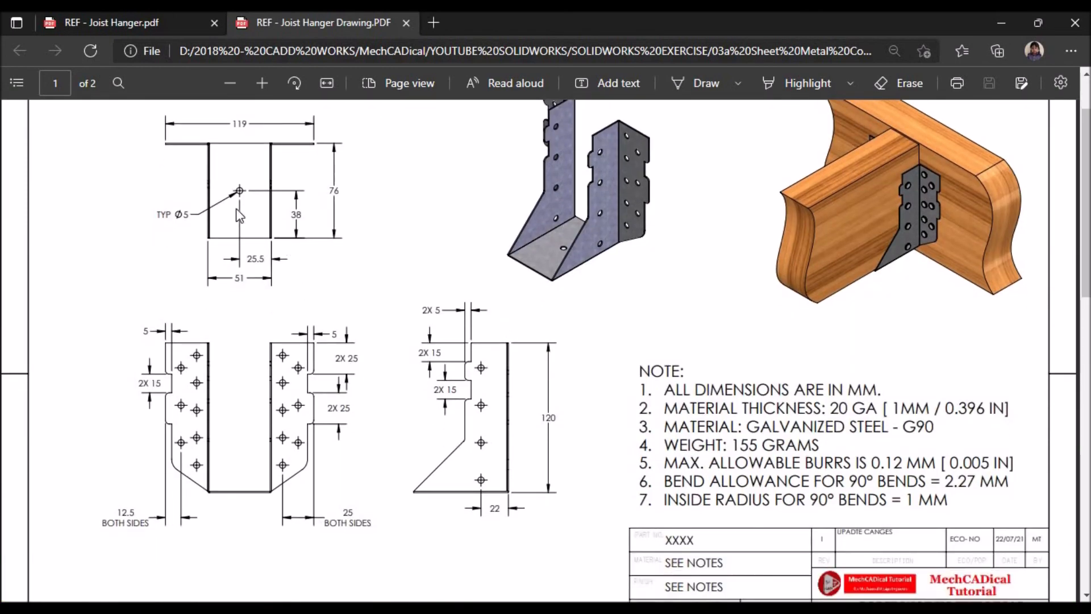
pyautogui.scroll(-1, 464, 352)
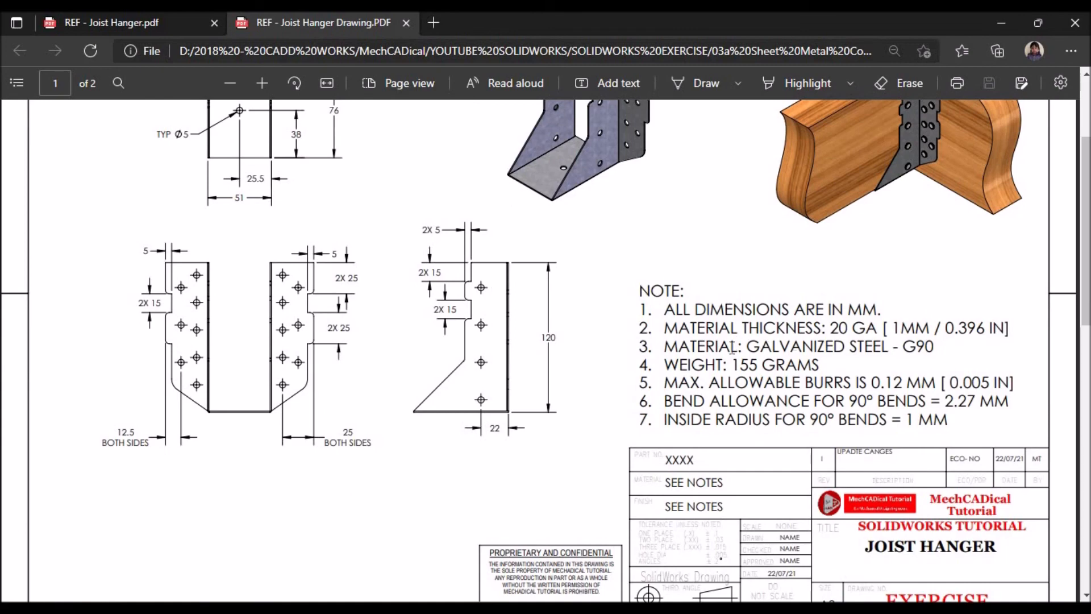
pyautogui.scroll(-2, 732, 348)
pyautogui.scroll(3, 732, 348)
pyautogui.scroll(-8, 732, 348)
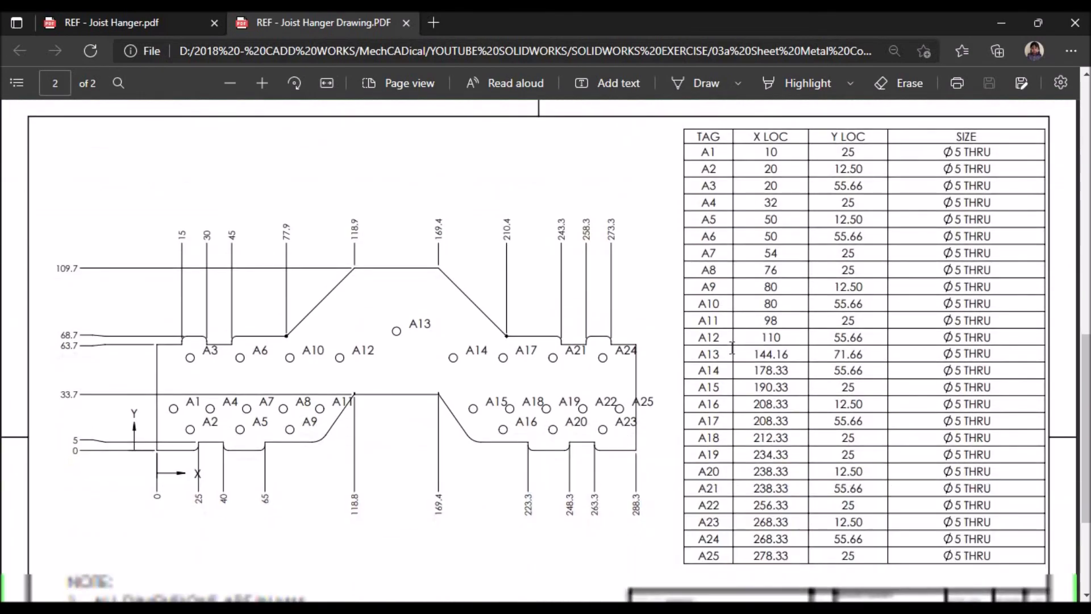
pyautogui.scroll(-1, 732, 347)
pyautogui.scroll(1, 410, 336)
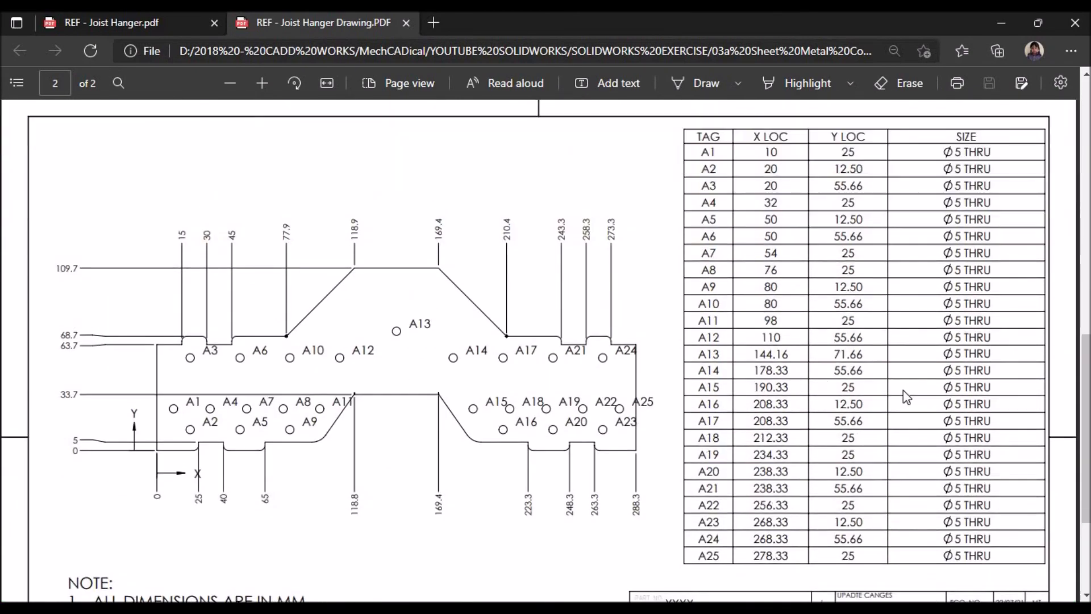
pyautogui.scroll(-3, 836, 357)
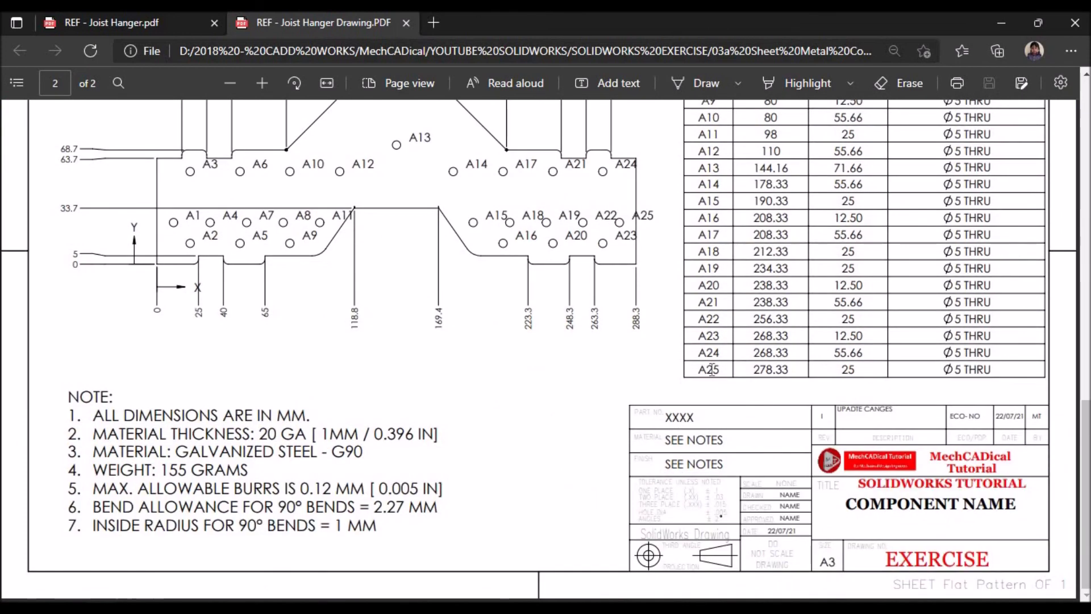